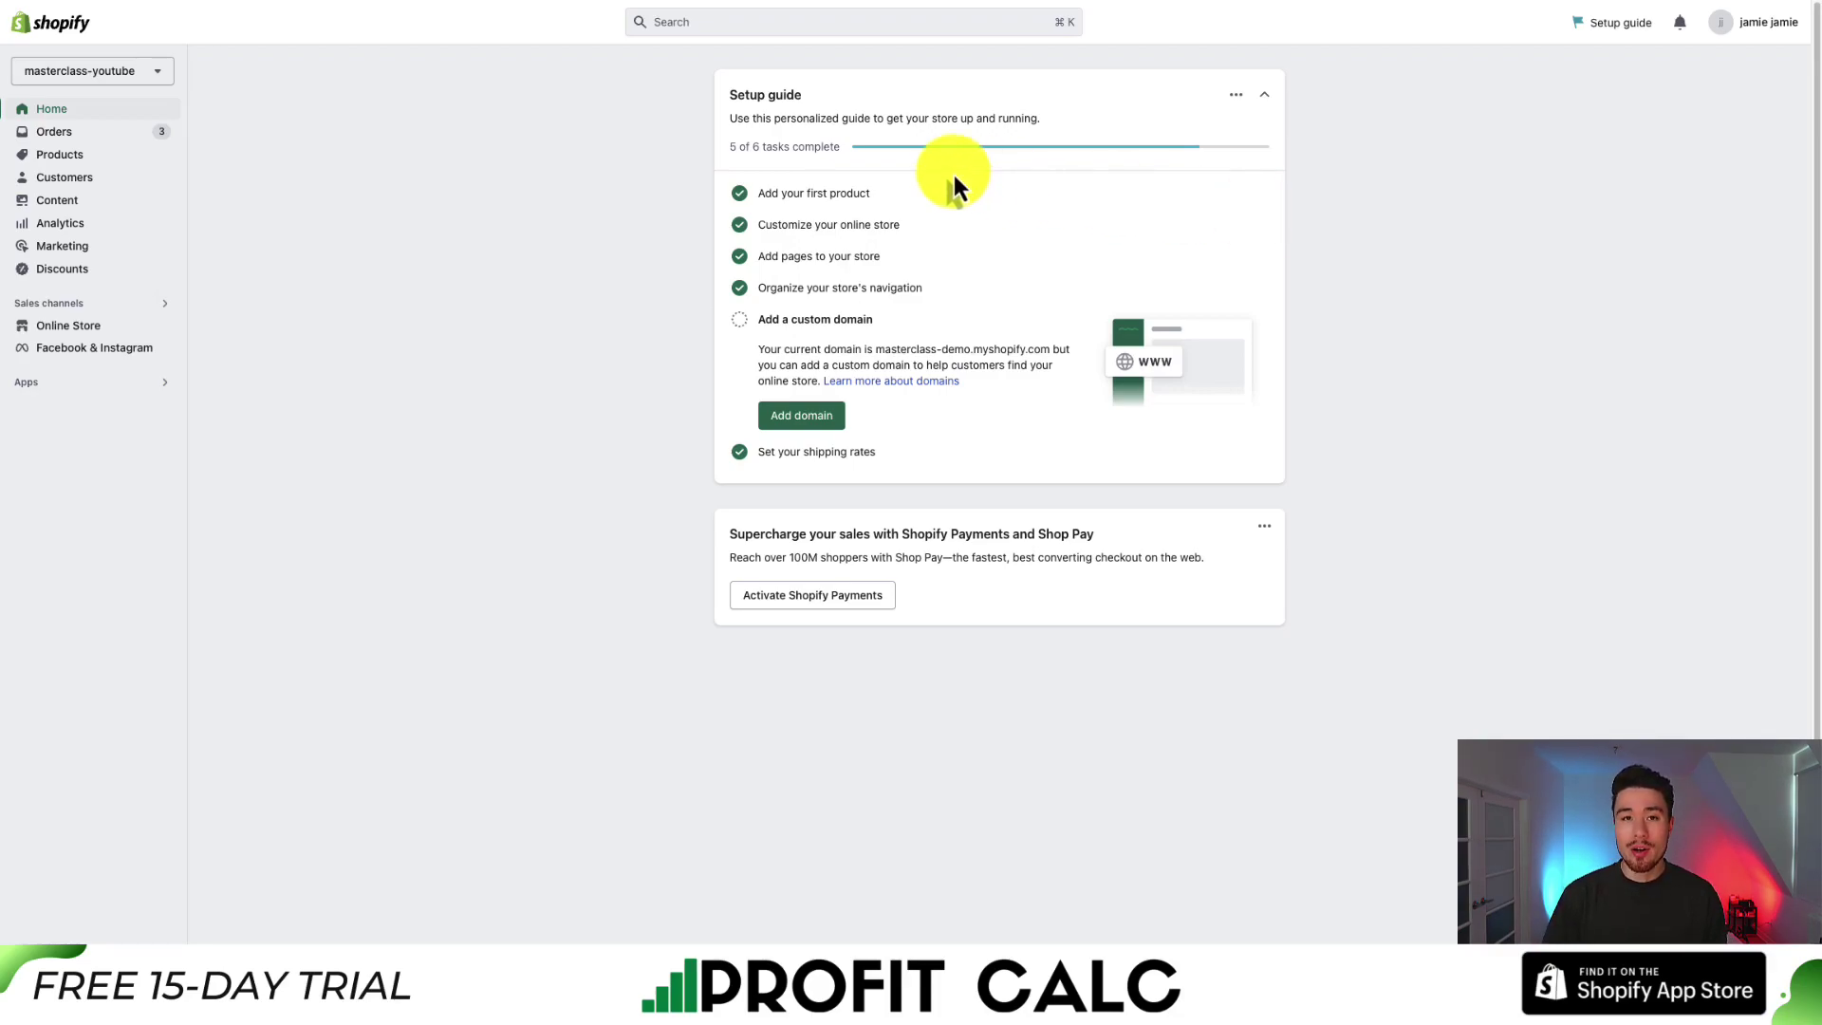
Step: Open the most recently saved Dawn theme from the online store's theme library for customization
{"action": "left_click", "coordinate": [72, 331]}
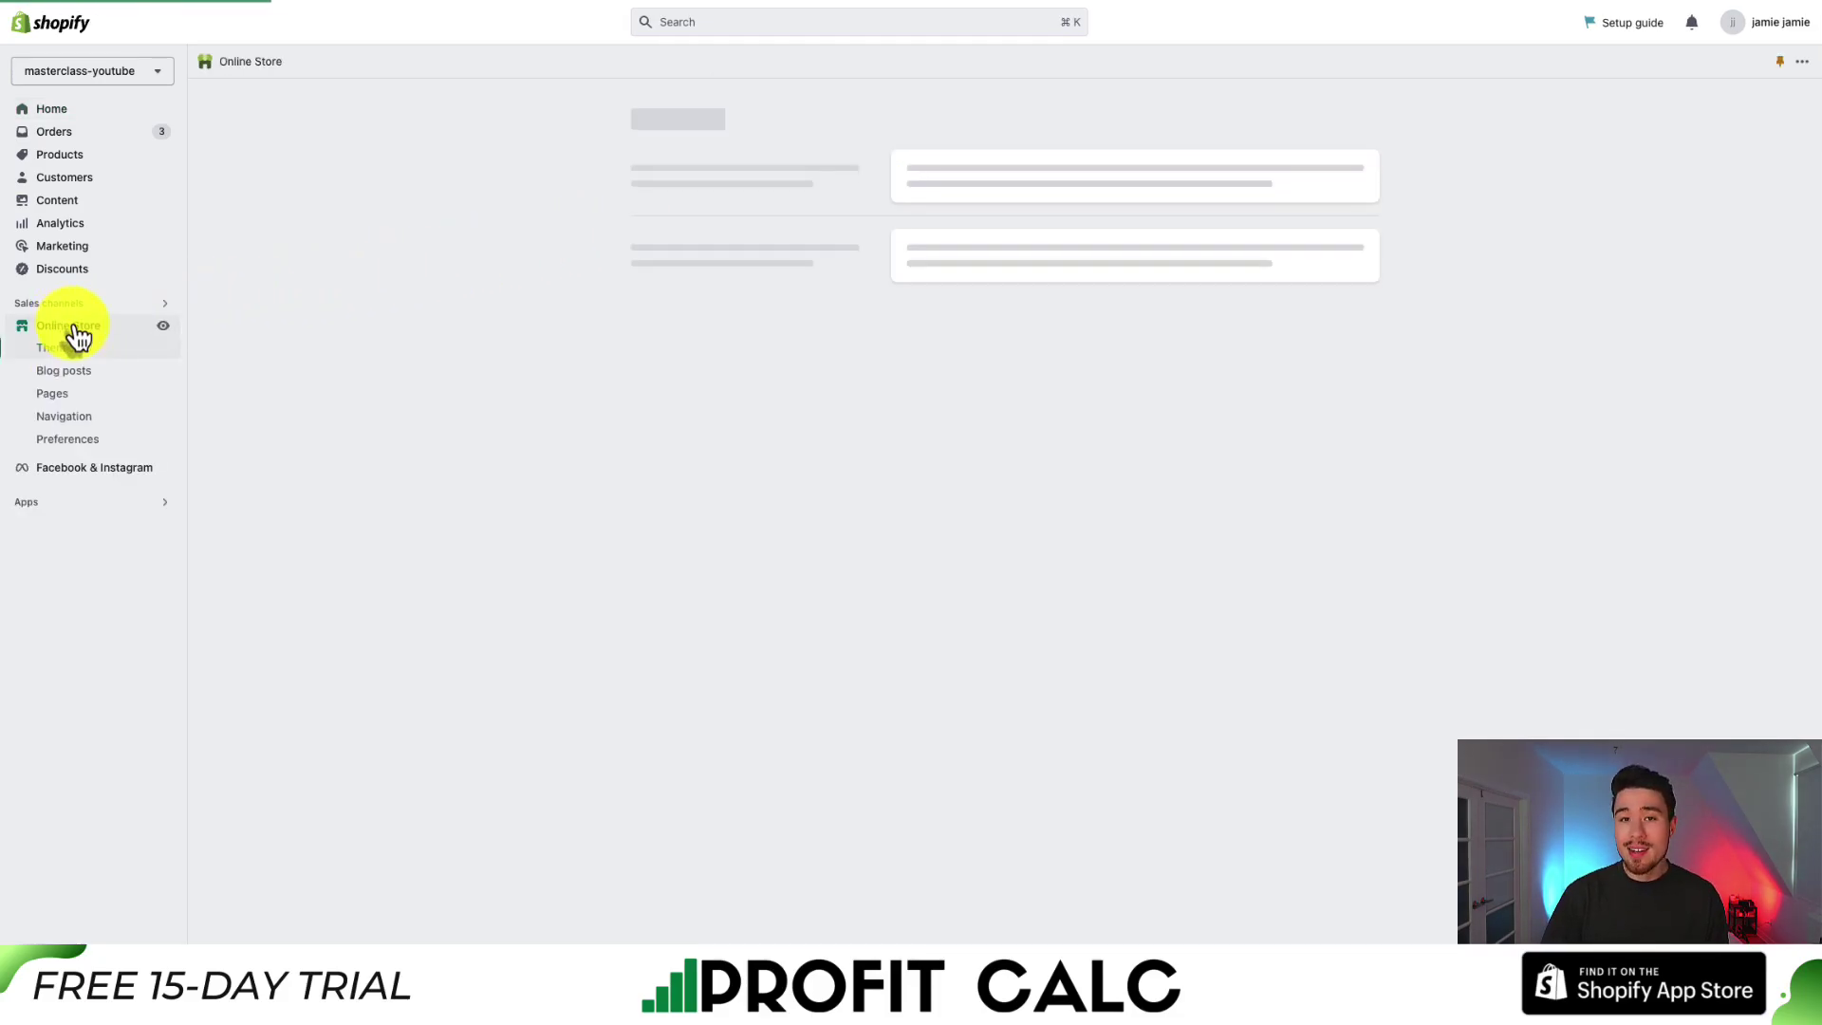
{"action": "scroll", "coordinate": [510, 290], "scroll_direction": "down", "scroll_amount": 7}
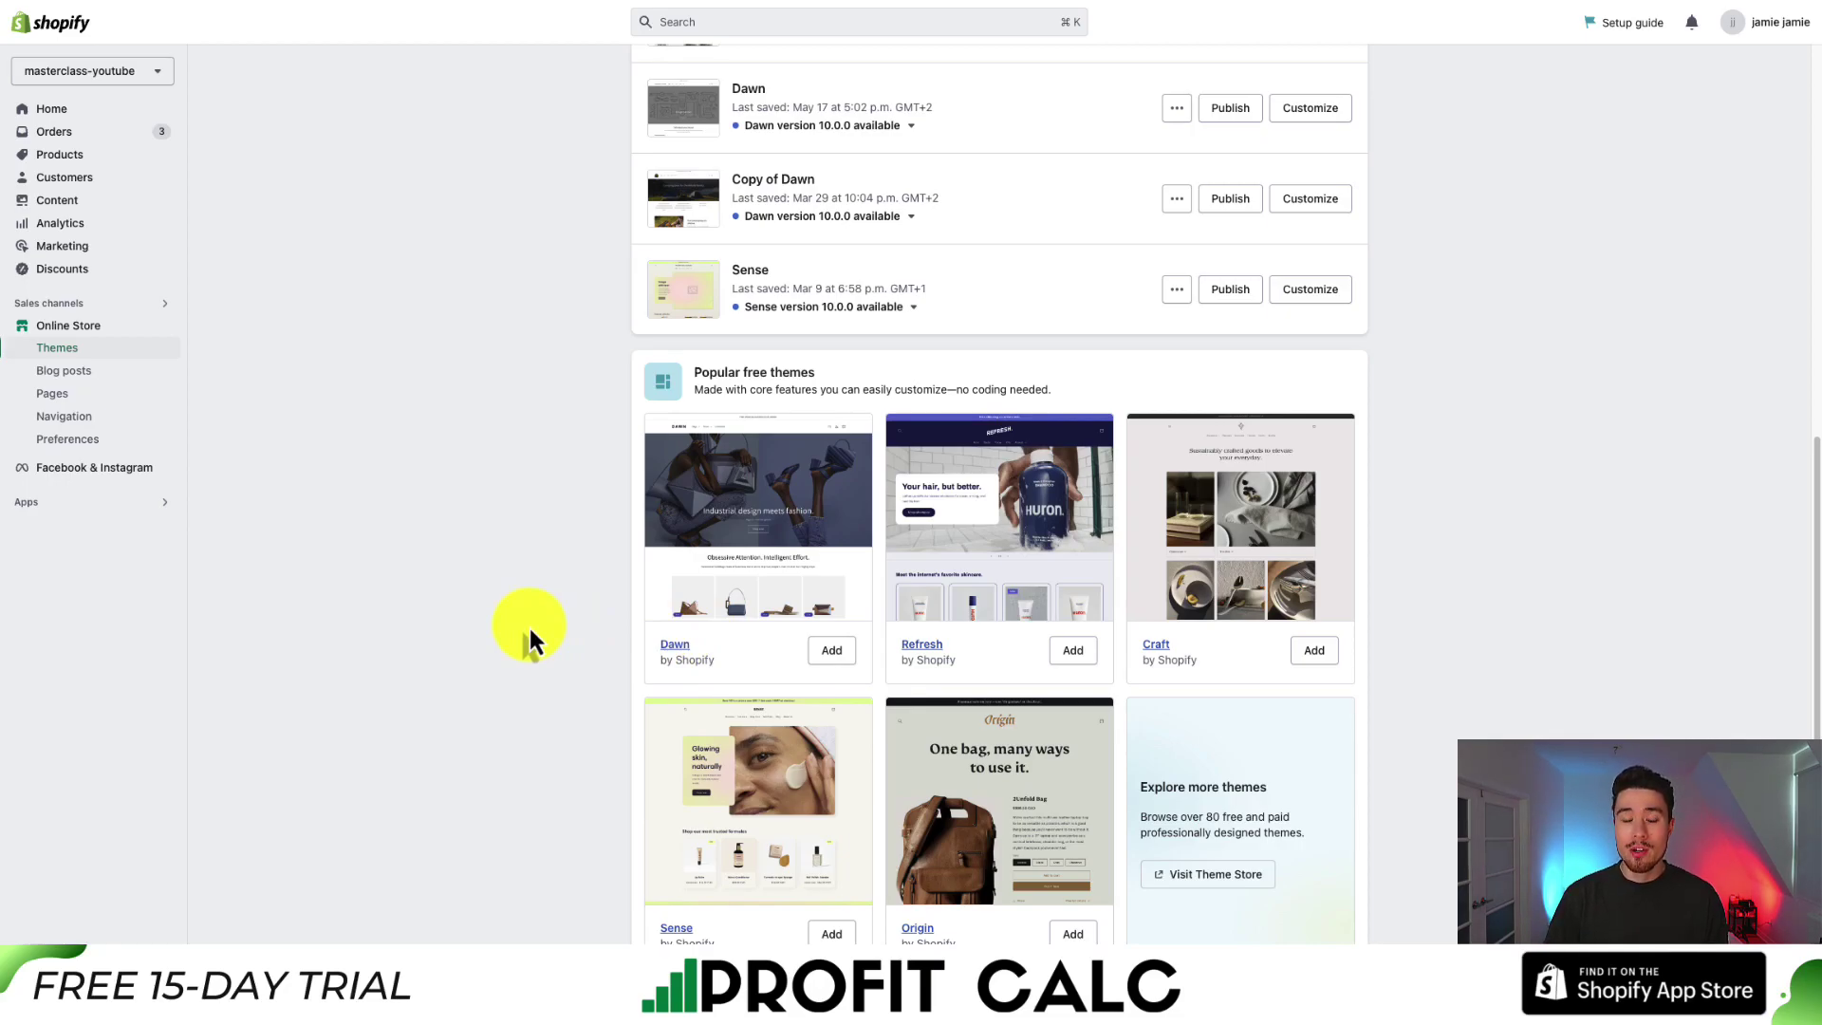
{"action": "scroll", "coordinate": [528, 638], "scroll_direction": "up", "scroll_amount": 7}
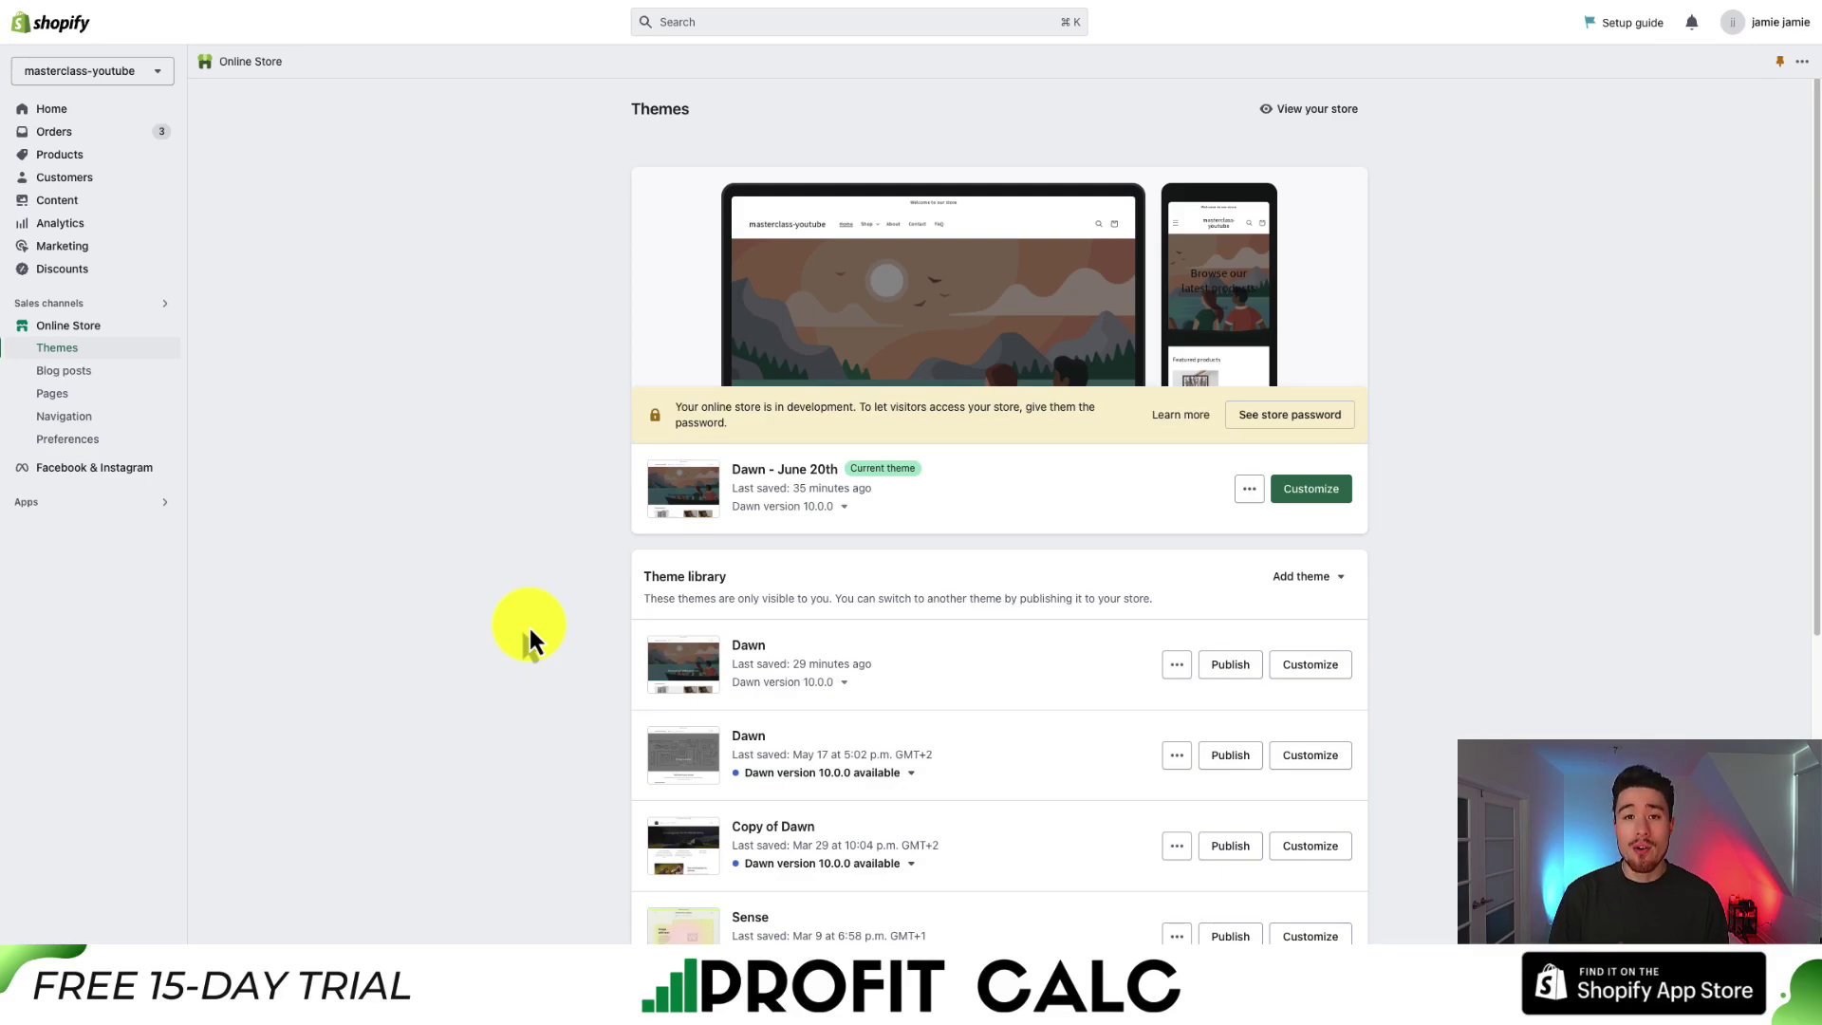
{"action": "scroll", "coordinate": [528, 624], "scroll_direction": "down", "scroll_amount": 2}
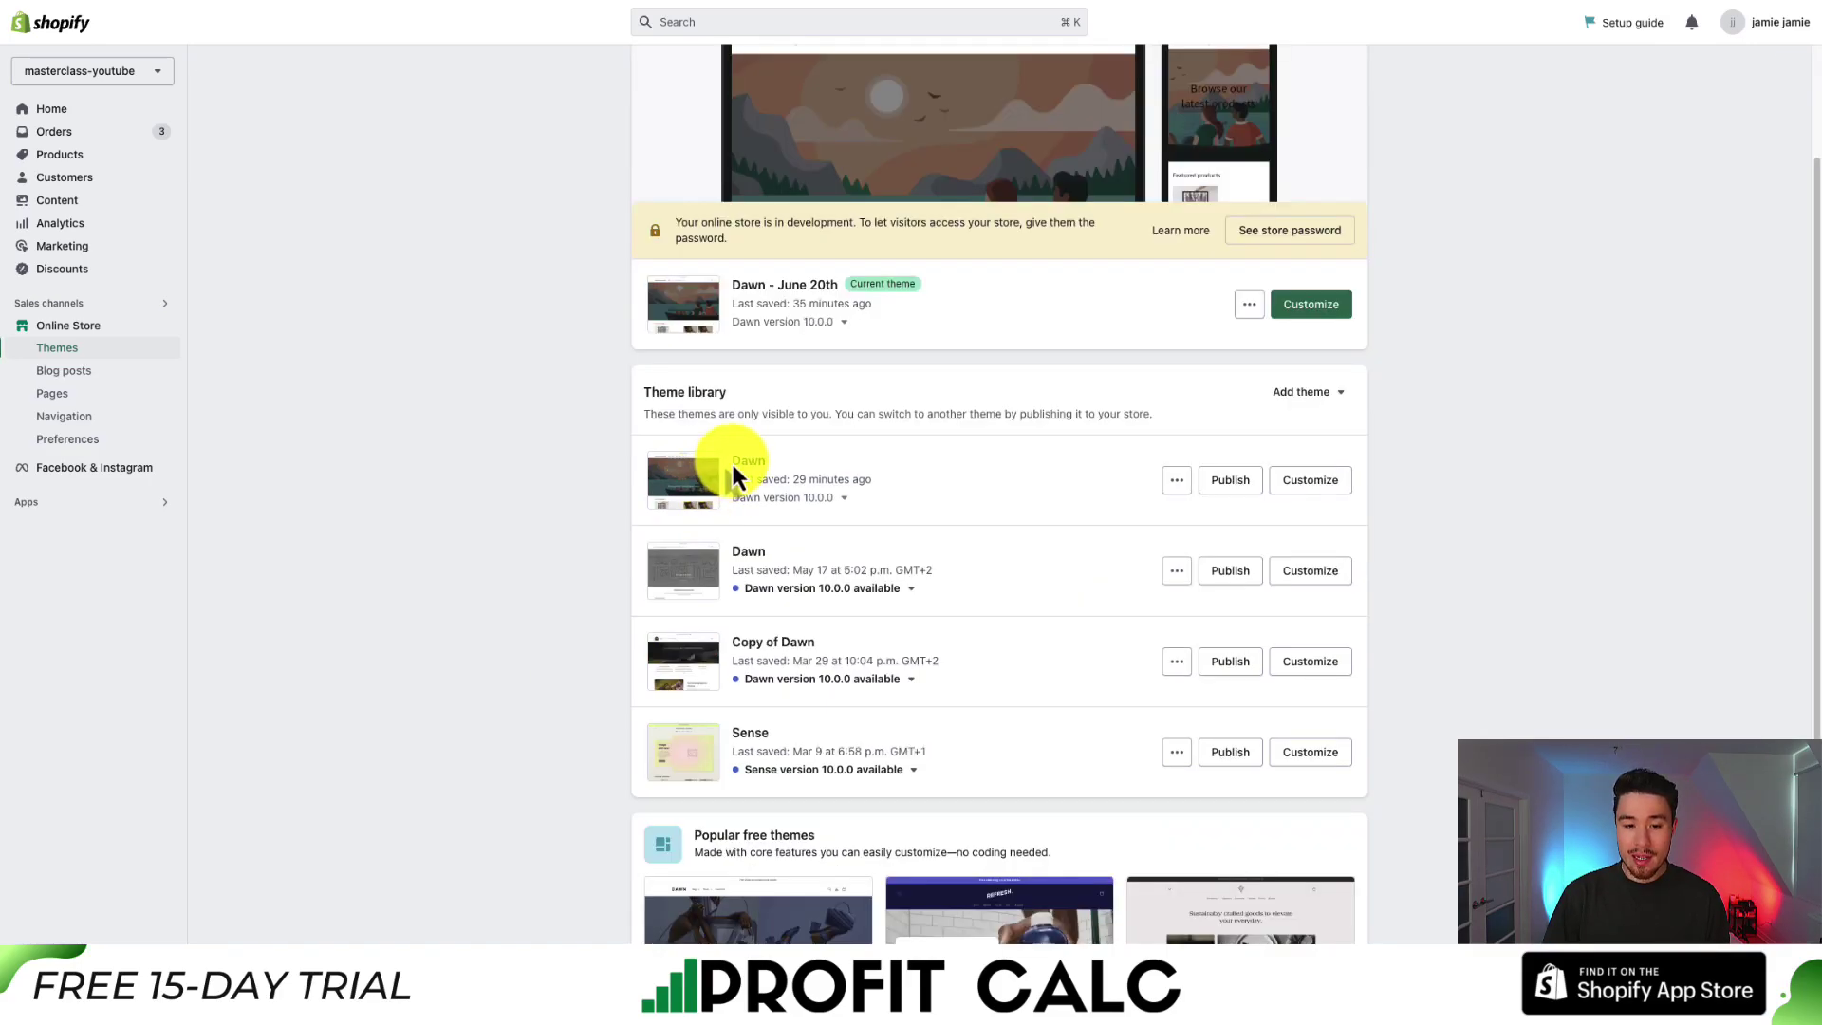
{"action": "left_click_drag", "start_coordinate": [734, 461], "coordinate": [765, 460]}
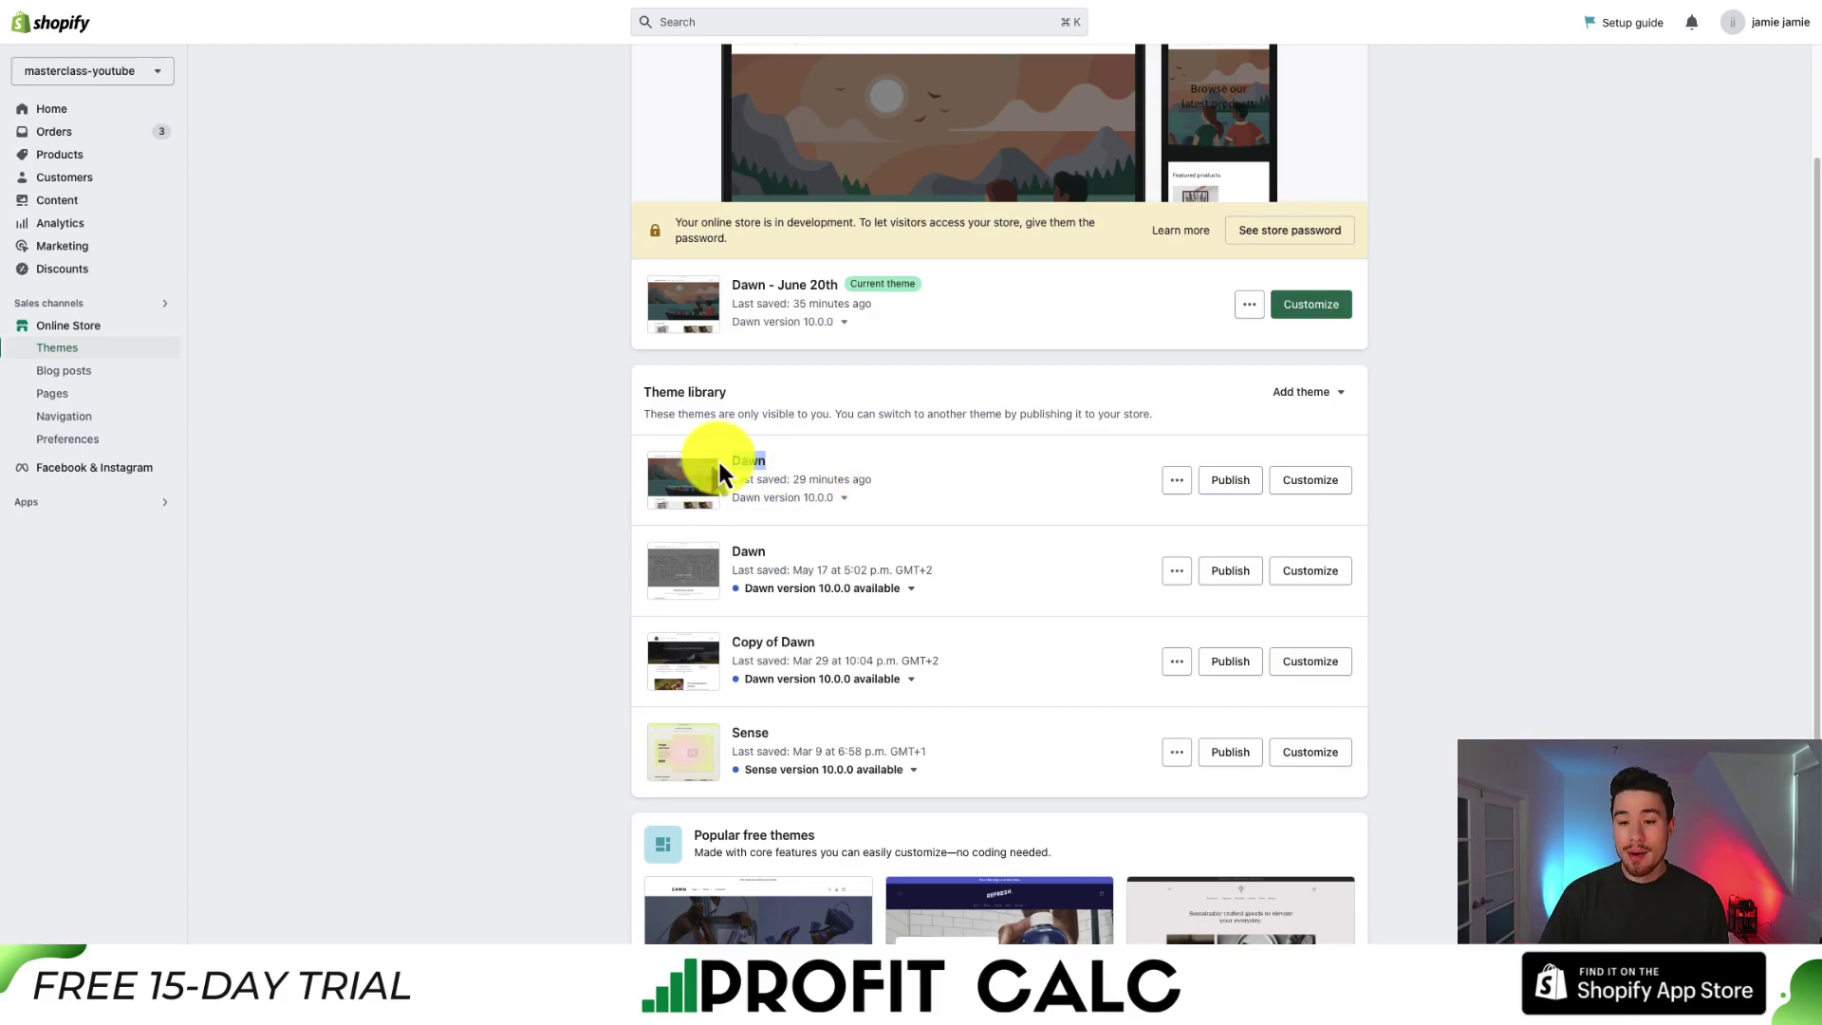
{"action": "left_click", "coordinate": [1291, 488]}
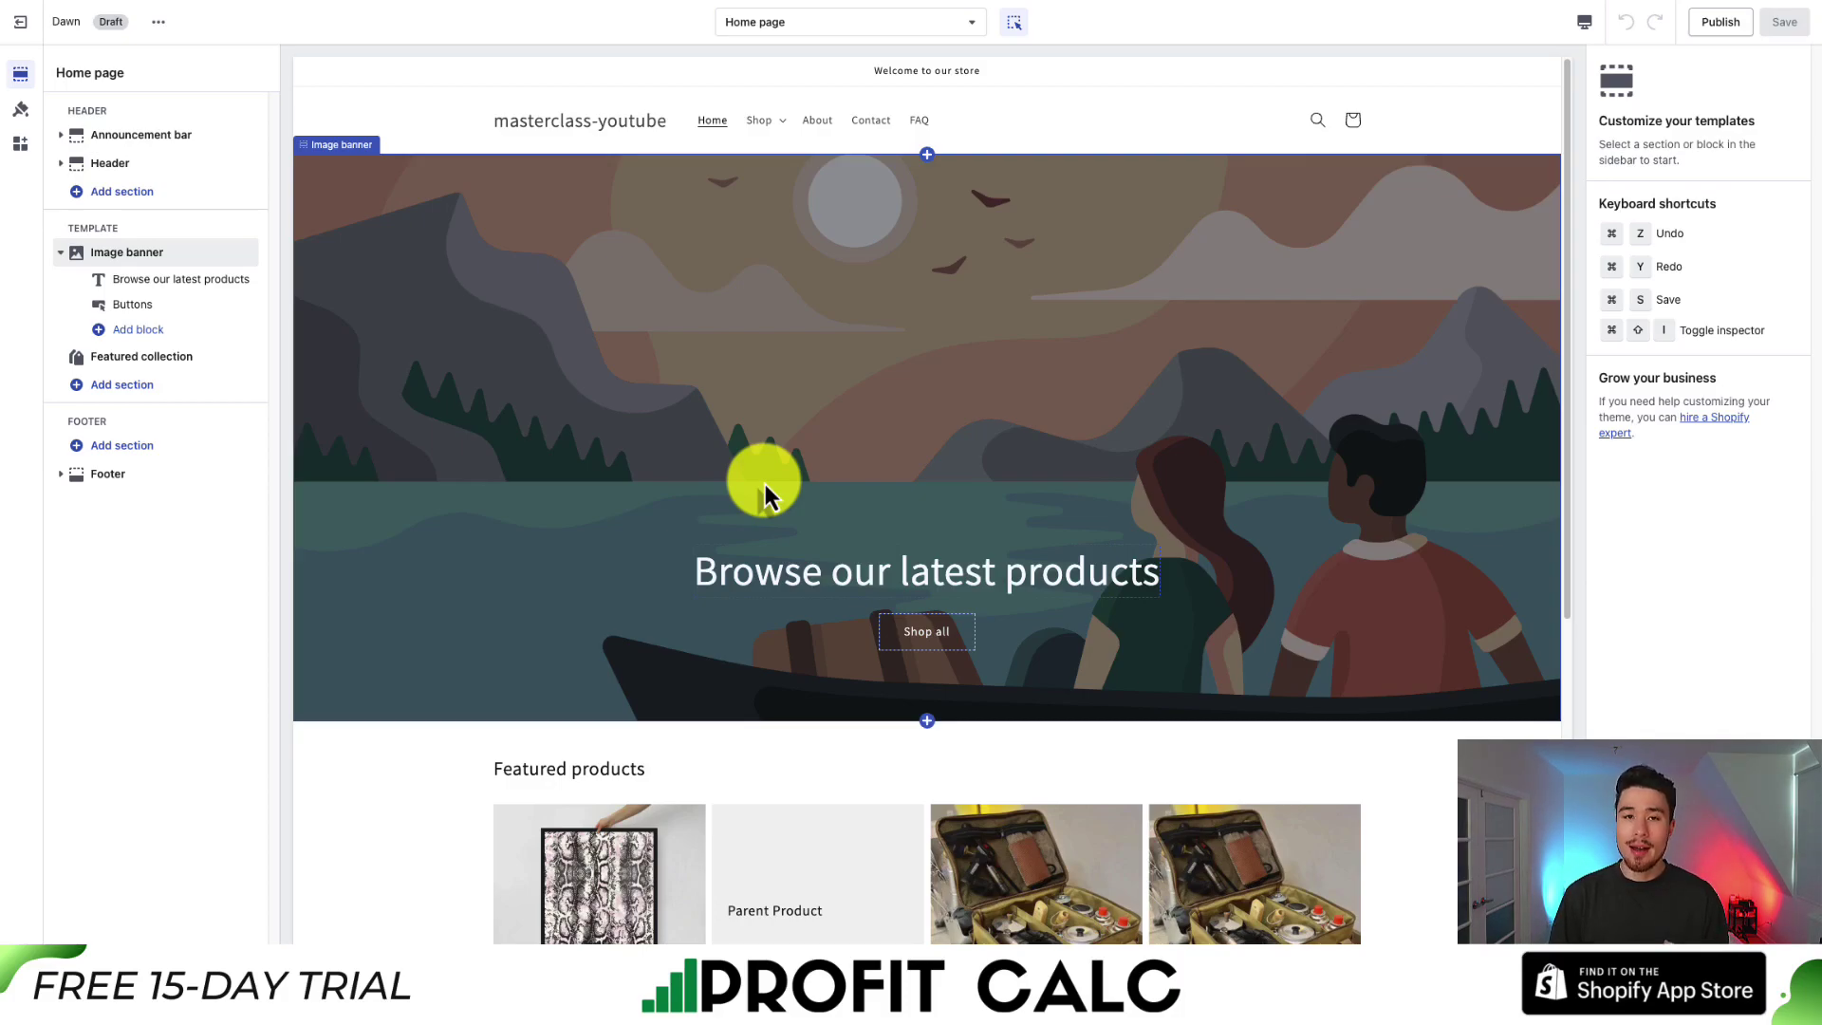
Step: Look over the home page preview and examine the theme's list of app embeds
{"action": "scroll", "coordinate": [765, 484], "scroll_direction": "down", "scroll_amount": 3}
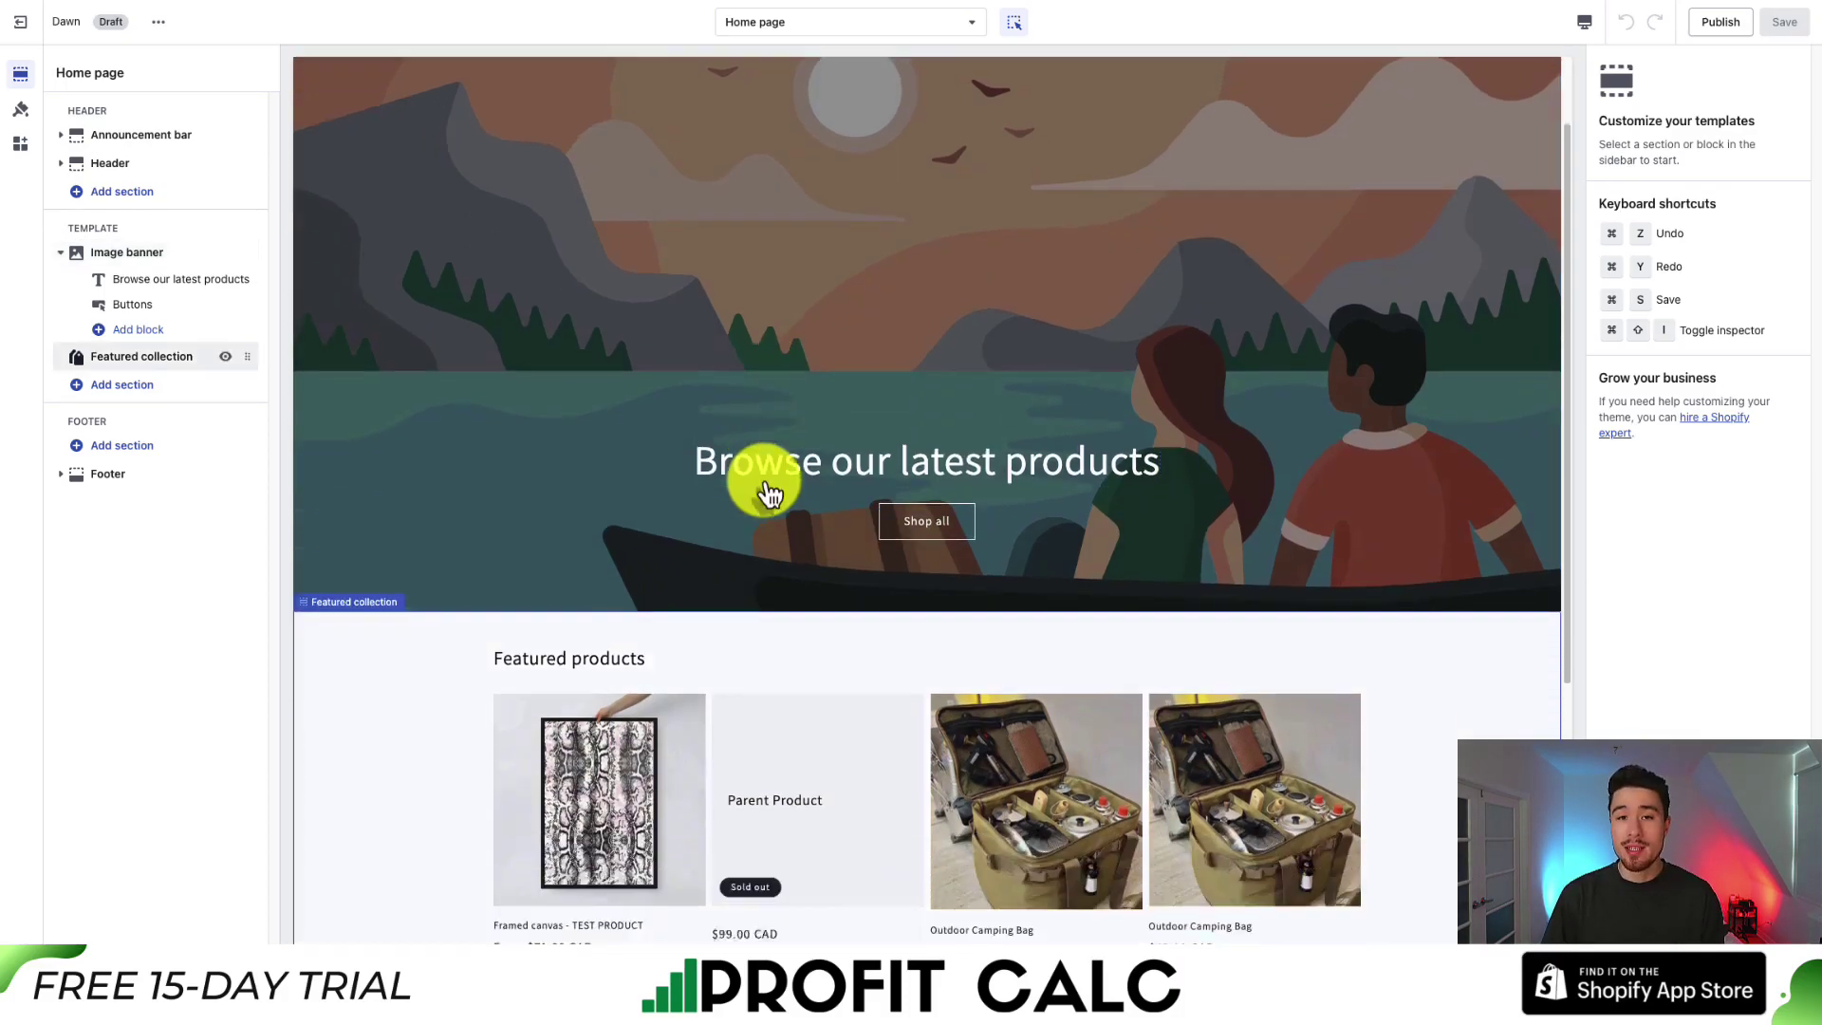
{"action": "scroll", "coordinate": [765, 484], "scroll_direction": "up", "scroll_amount": 3}
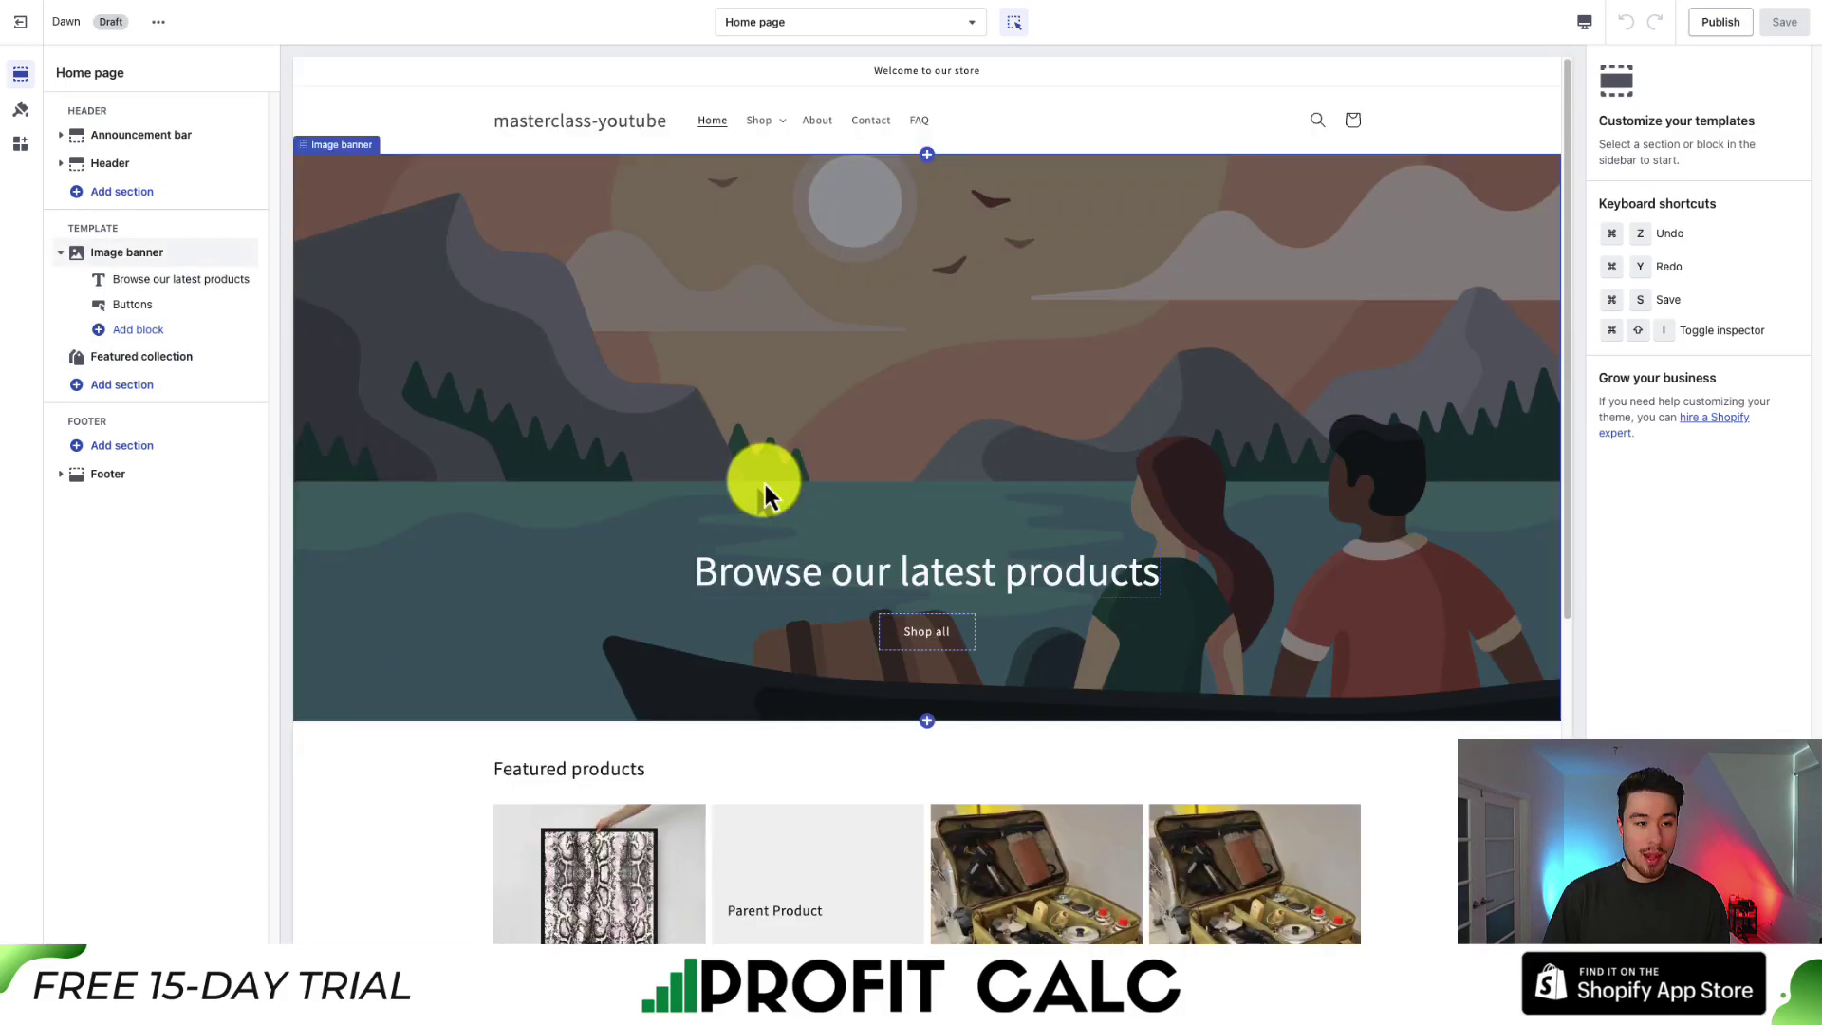
{"action": "left_click", "coordinate": [21, 111]}
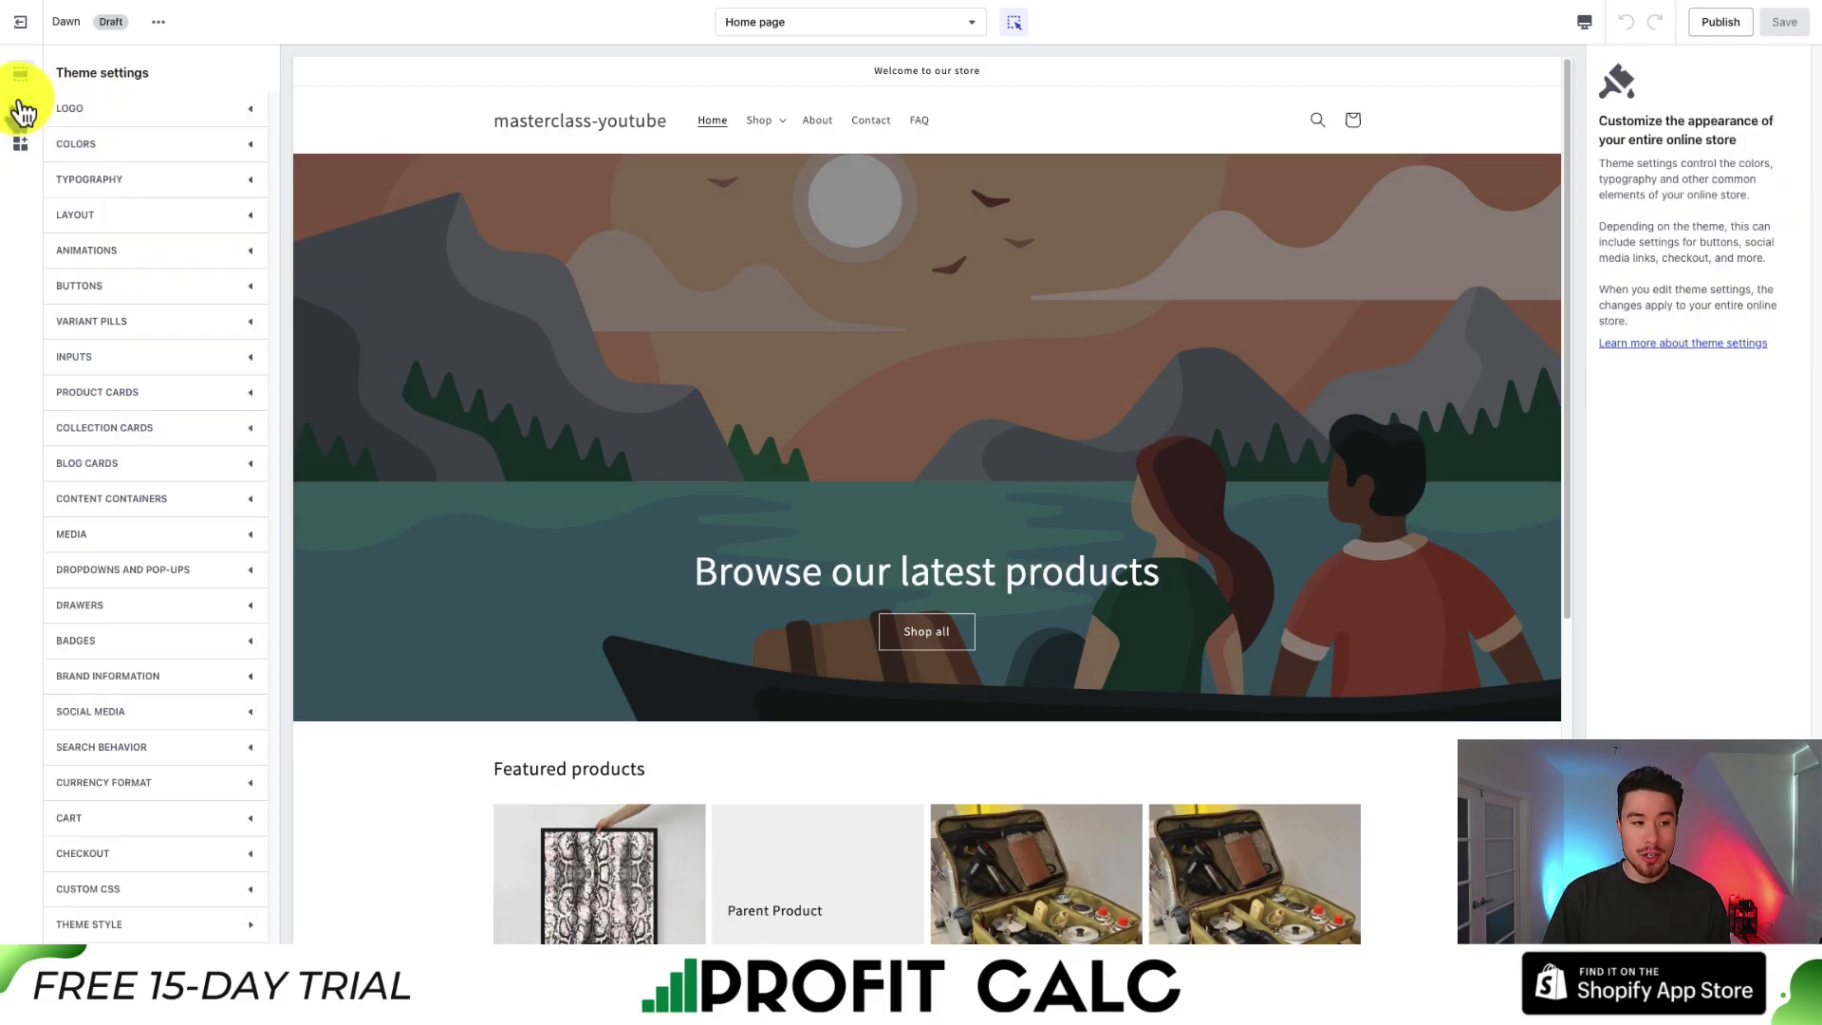
{"action": "left_click", "coordinate": [20, 144]}
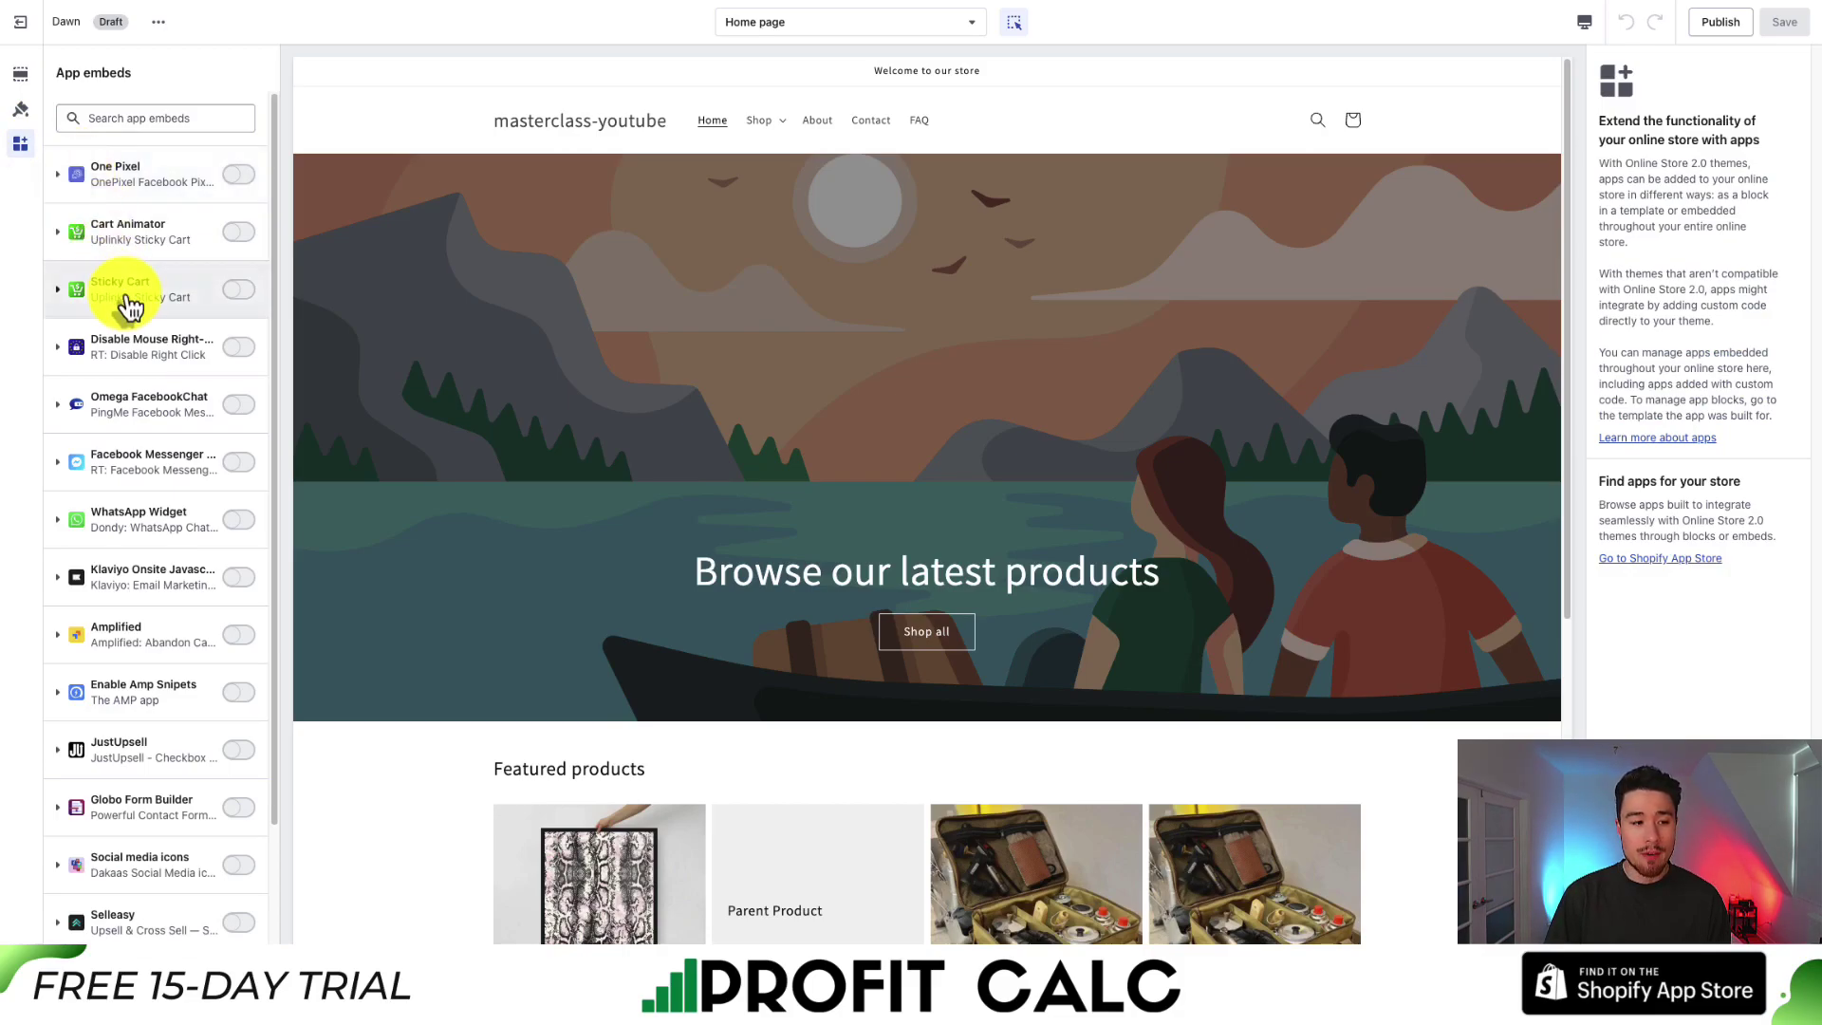
{"action": "scroll", "coordinate": [122, 305], "scroll_direction": "down", "scroll_amount": 3}
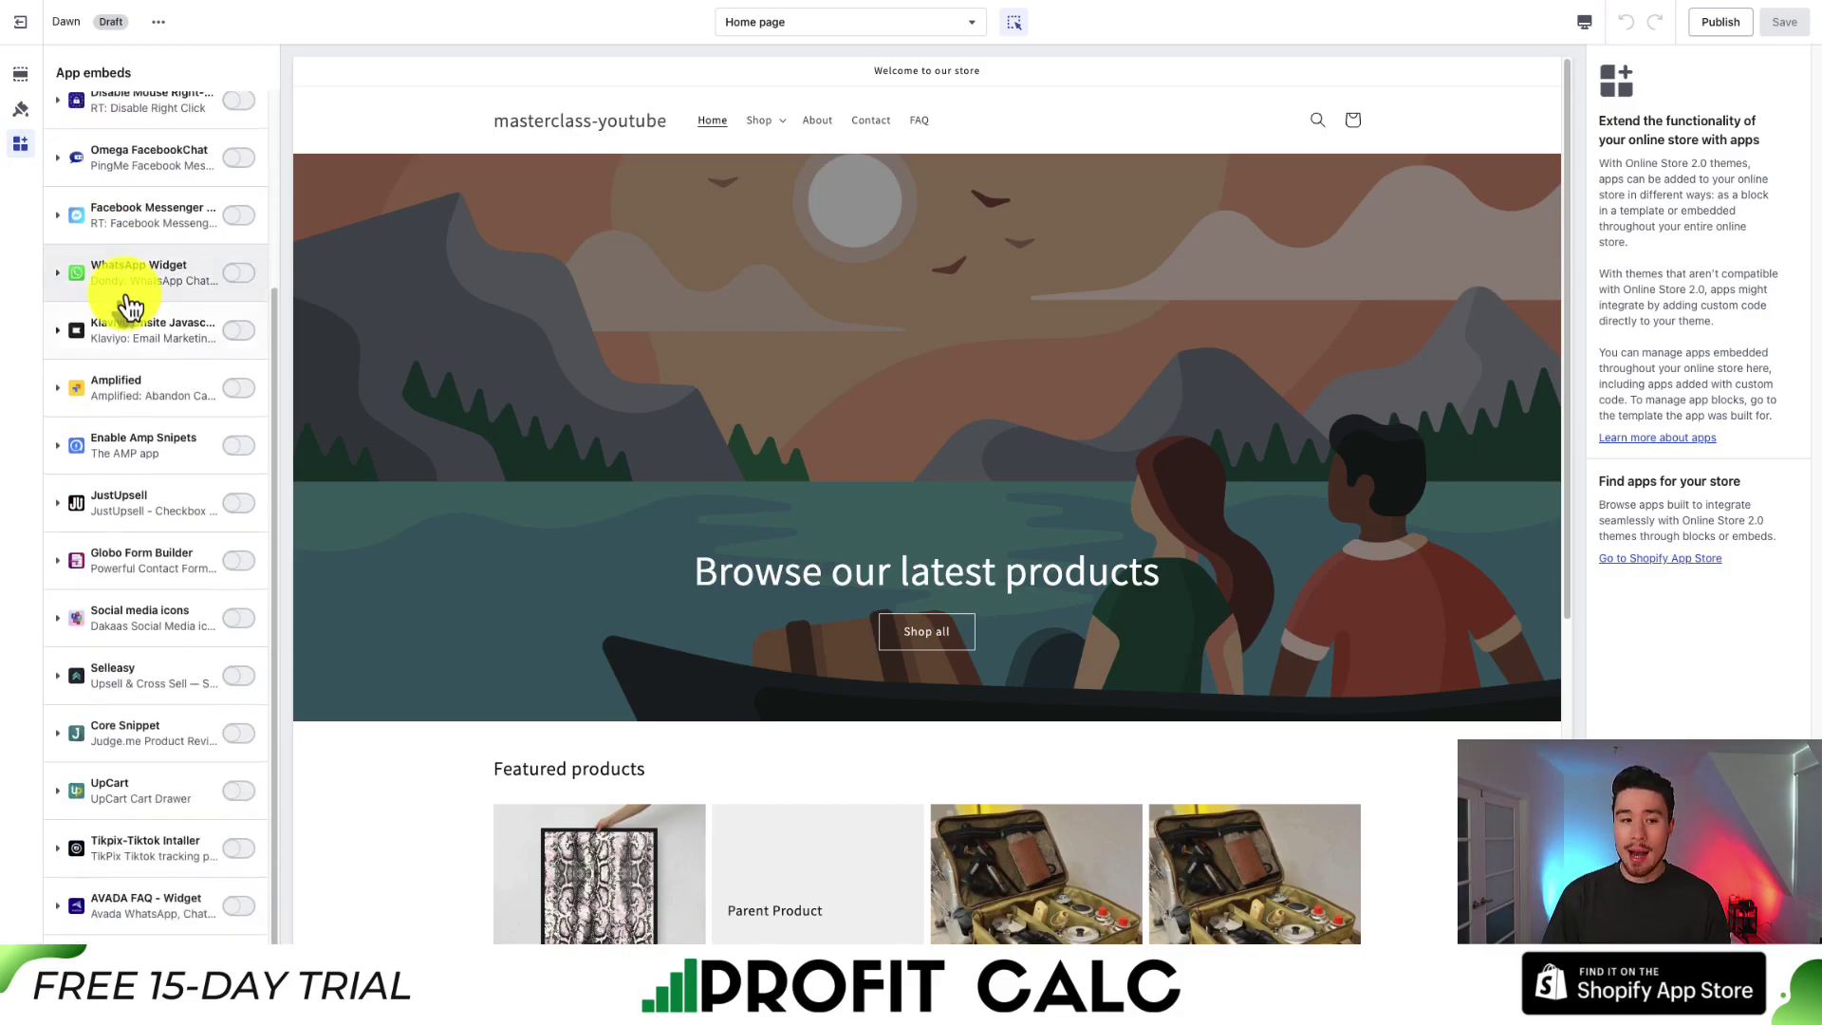
{"action": "scroll", "coordinate": [130, 307], "scroll_direction": "down", "scroll_amount": 1}
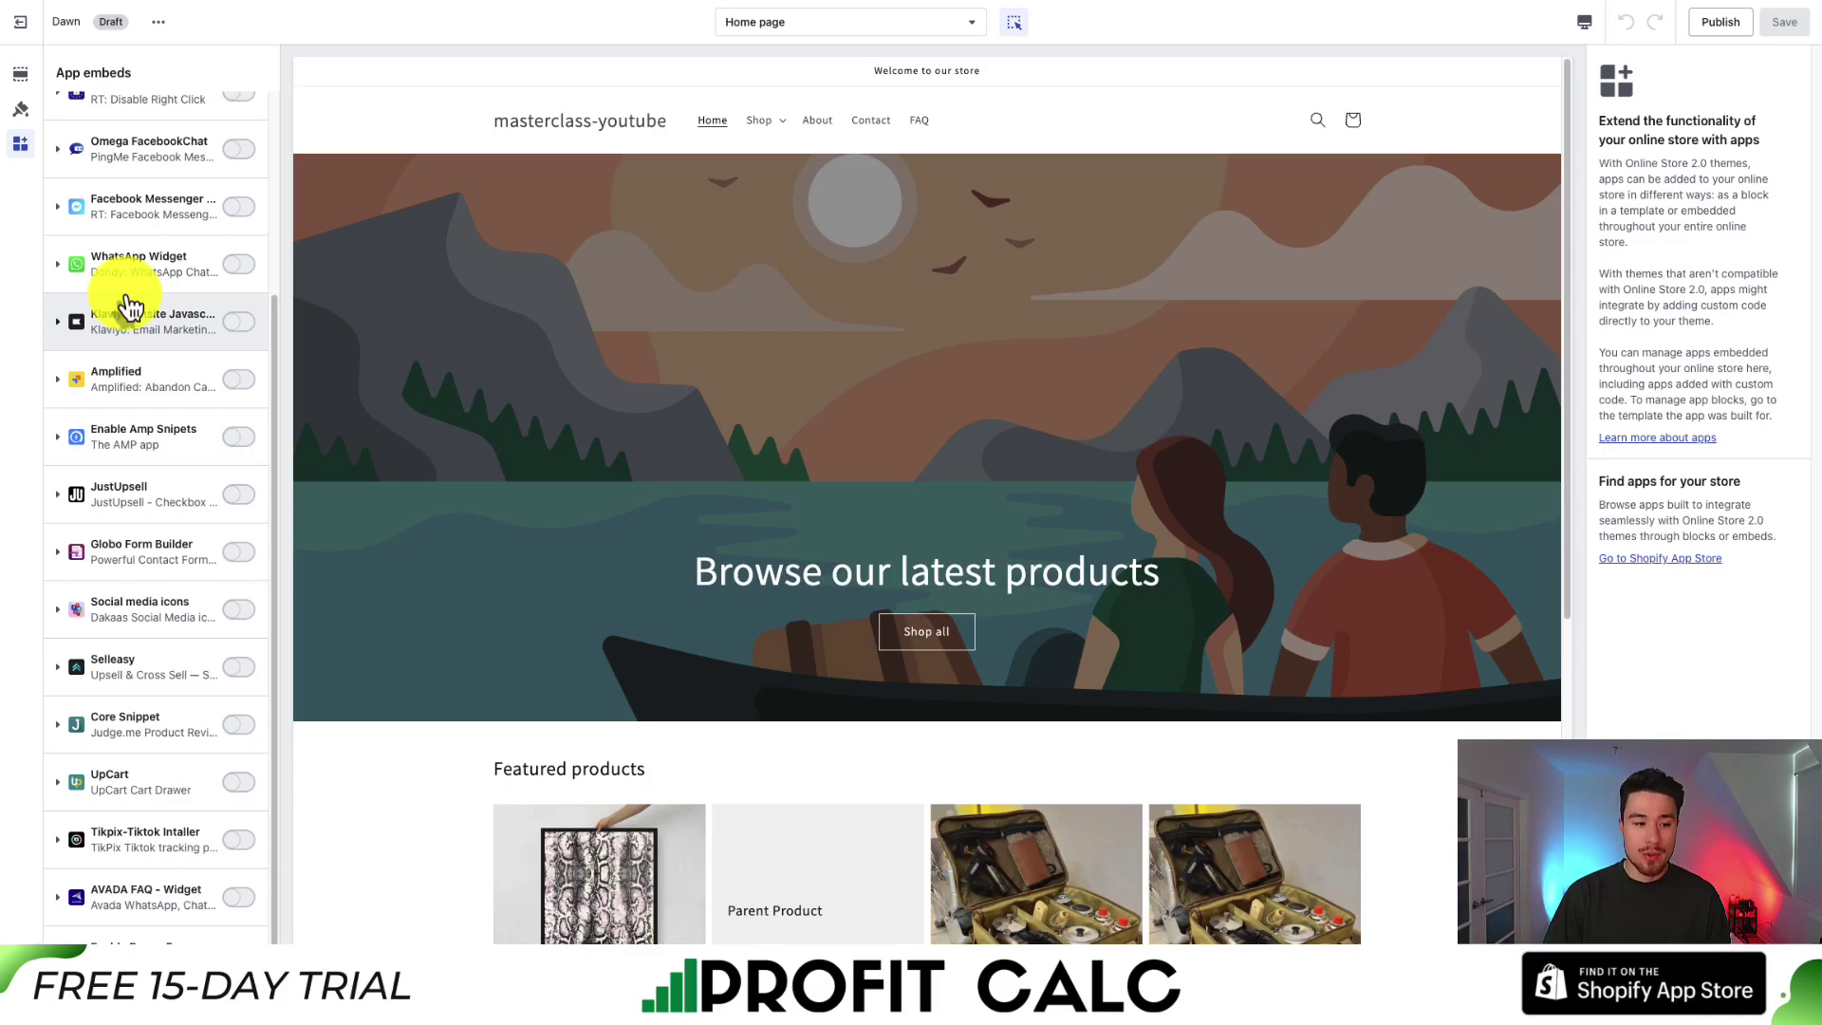
{"action": "scroll", "coordinate": [130, 307], "scroll_direction": "up", "scroll_amount": 3}
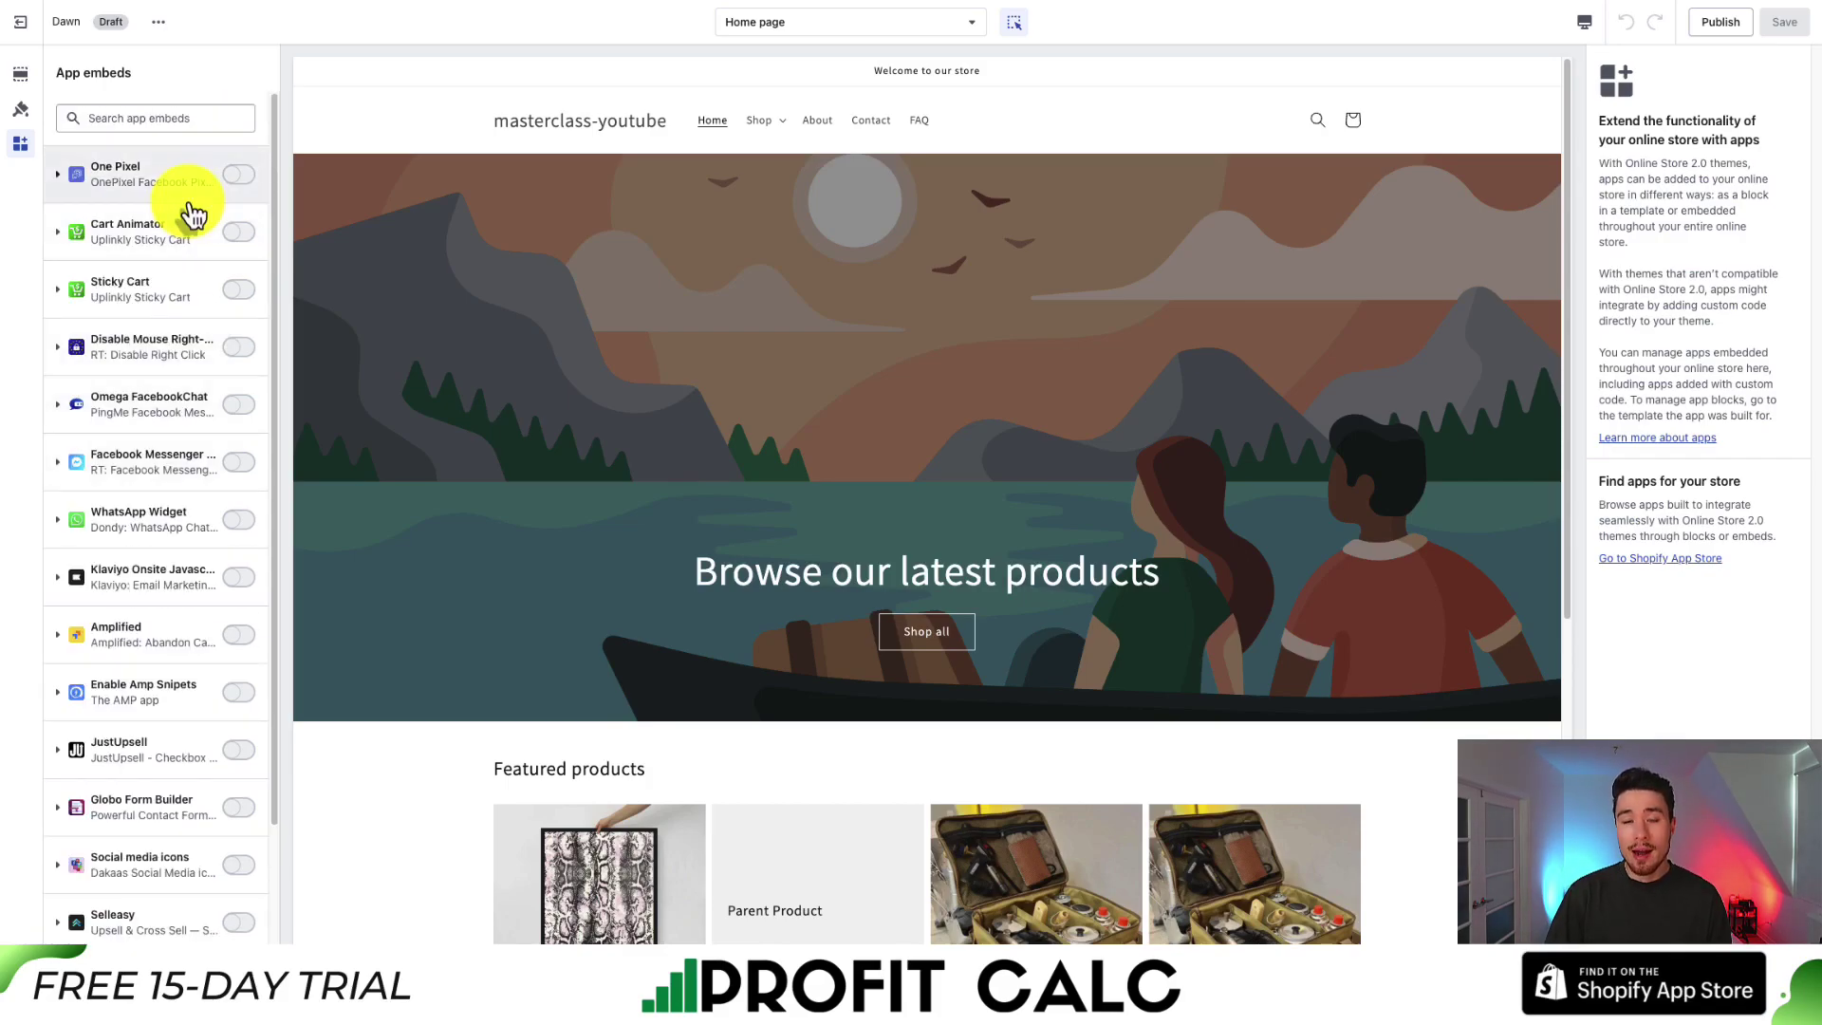
{"action": "scroll", "coordinate": [134, 529], "scroll_direction": "down", "scroll_amount": 3}
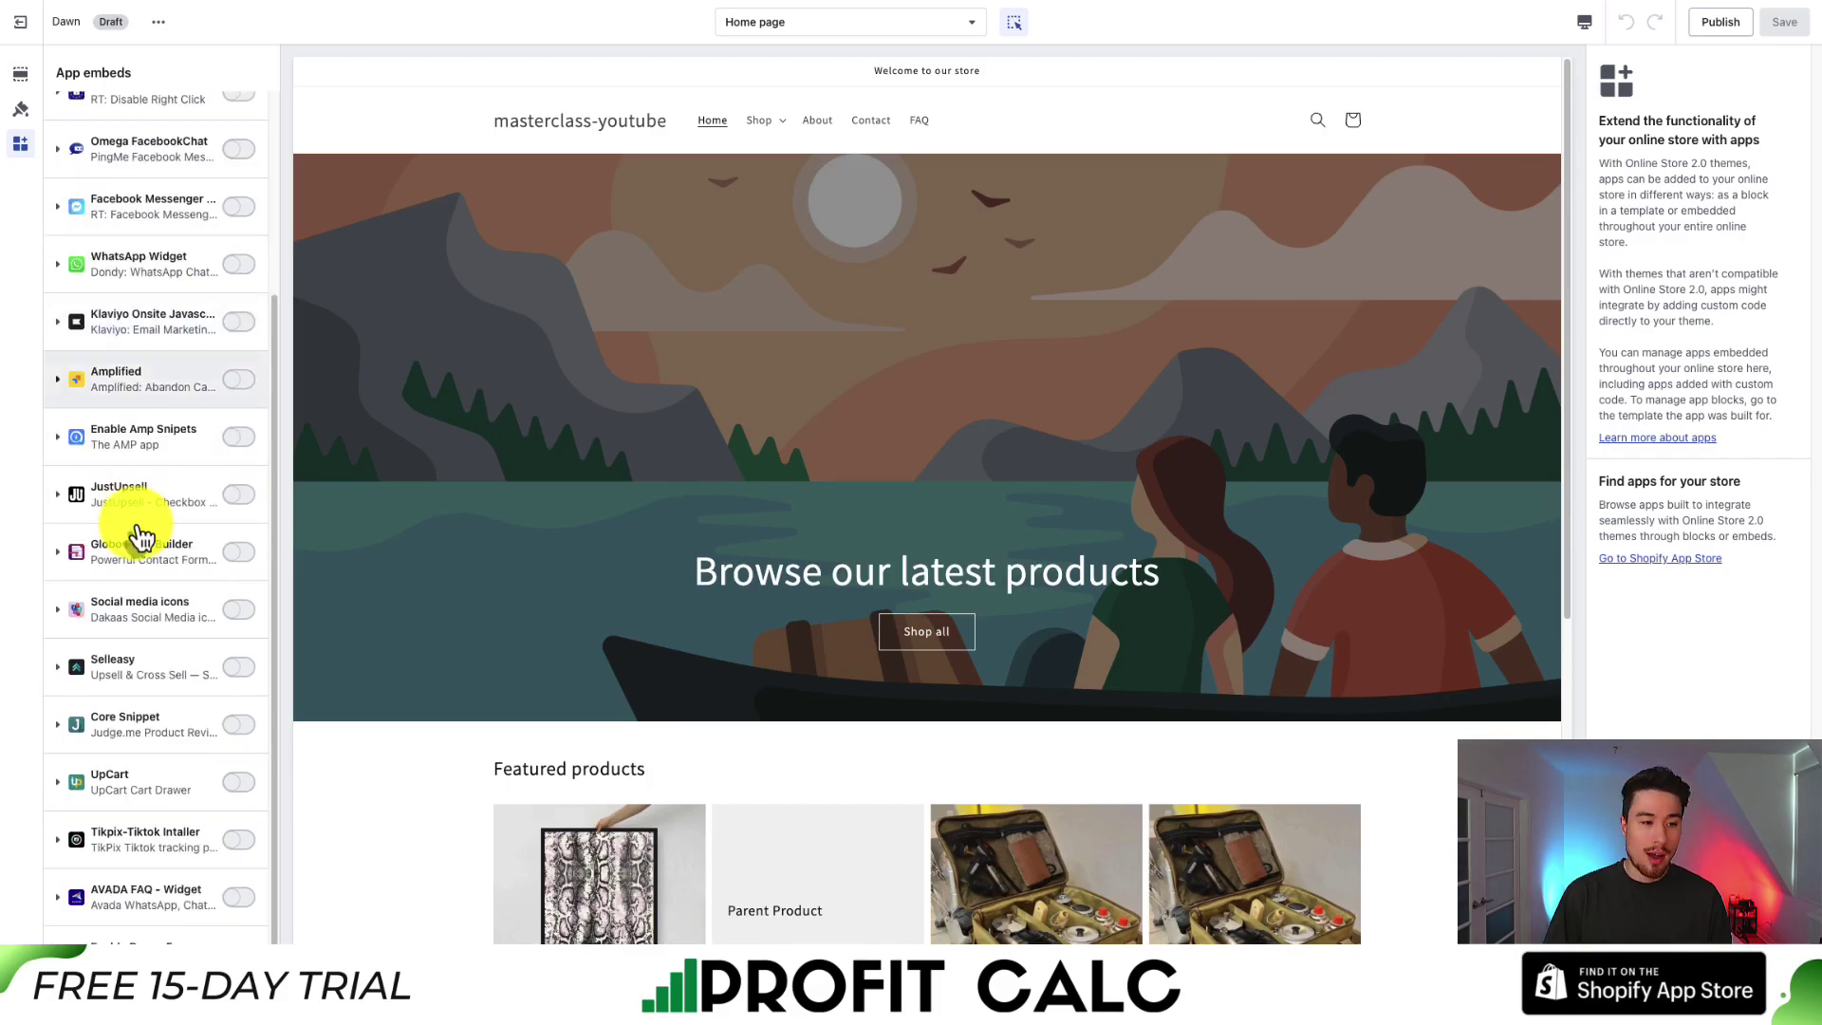
{"action": "scroll", "coordinate": [134, 529], "scroll_direction": "up", "scroll_amount": 3}
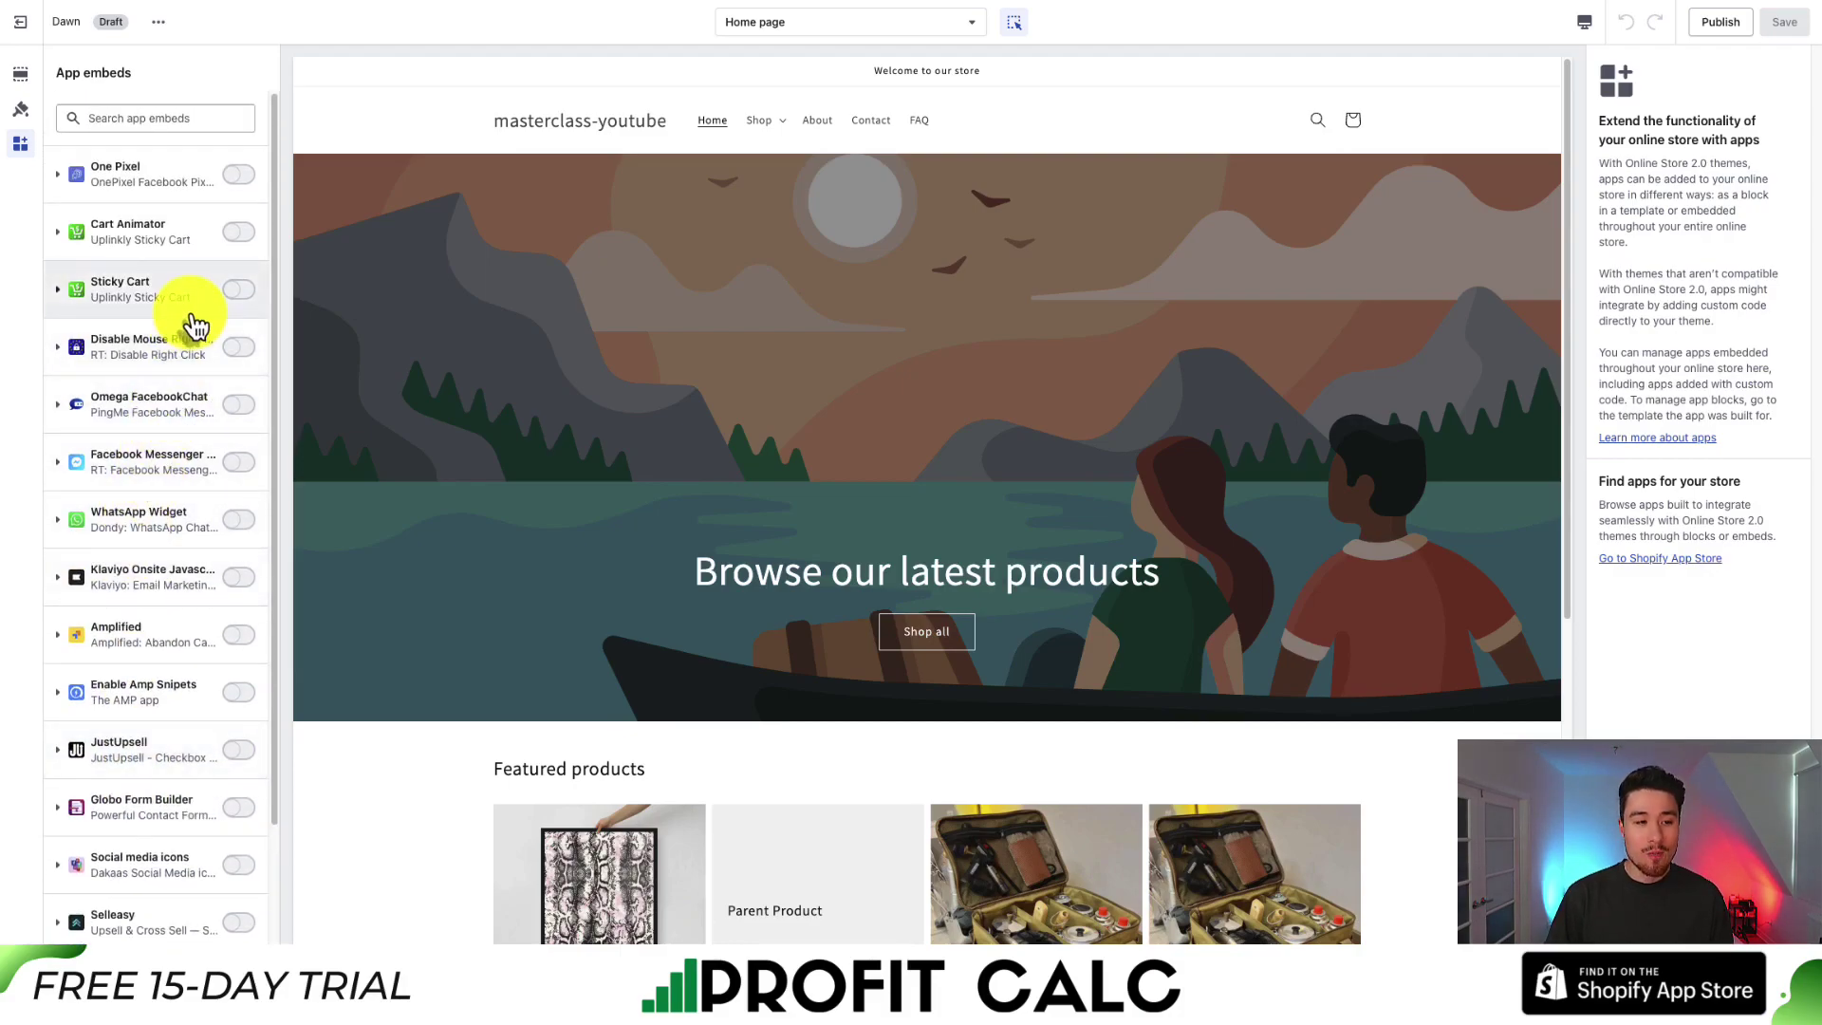
Step: Review the theme settings for logo, colors, layout and buttons
{"action": "left_click", "coordinate": [21, 109]}
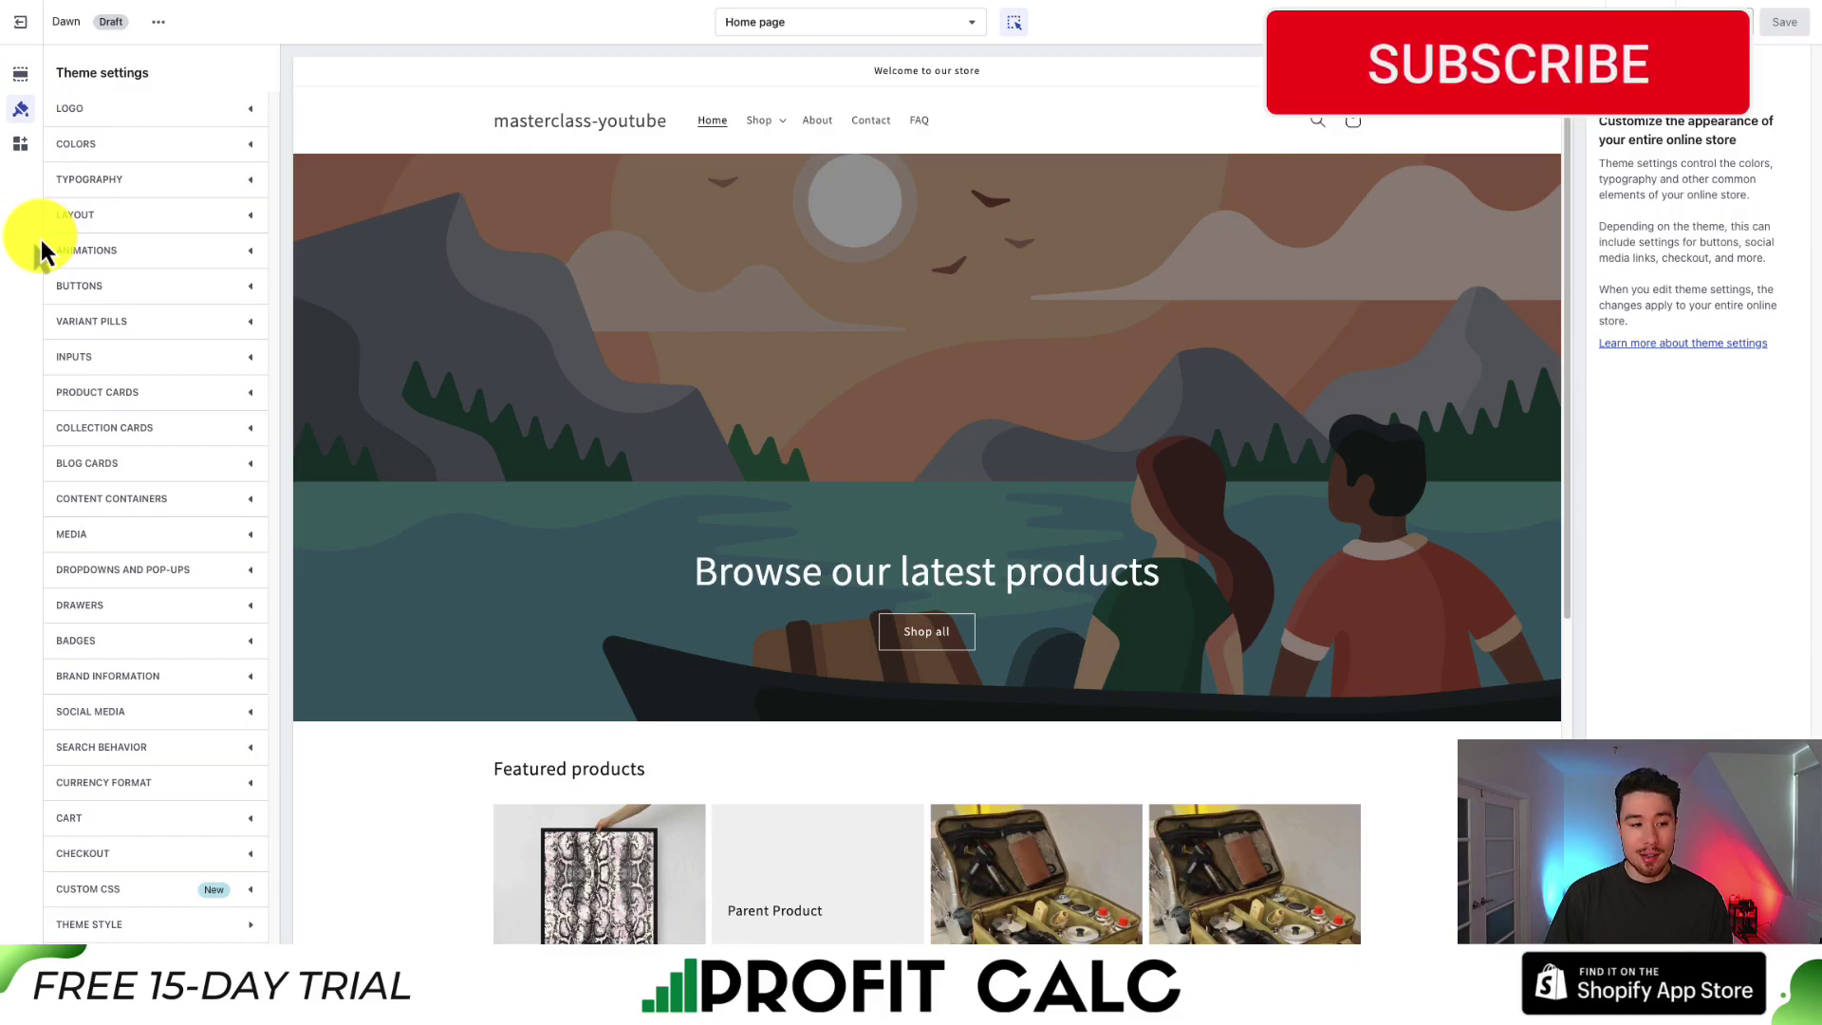
{"action": "left_click", "coordinate": [147, 114]}
{"action": "left_click", "coordinate": [146, 116]}
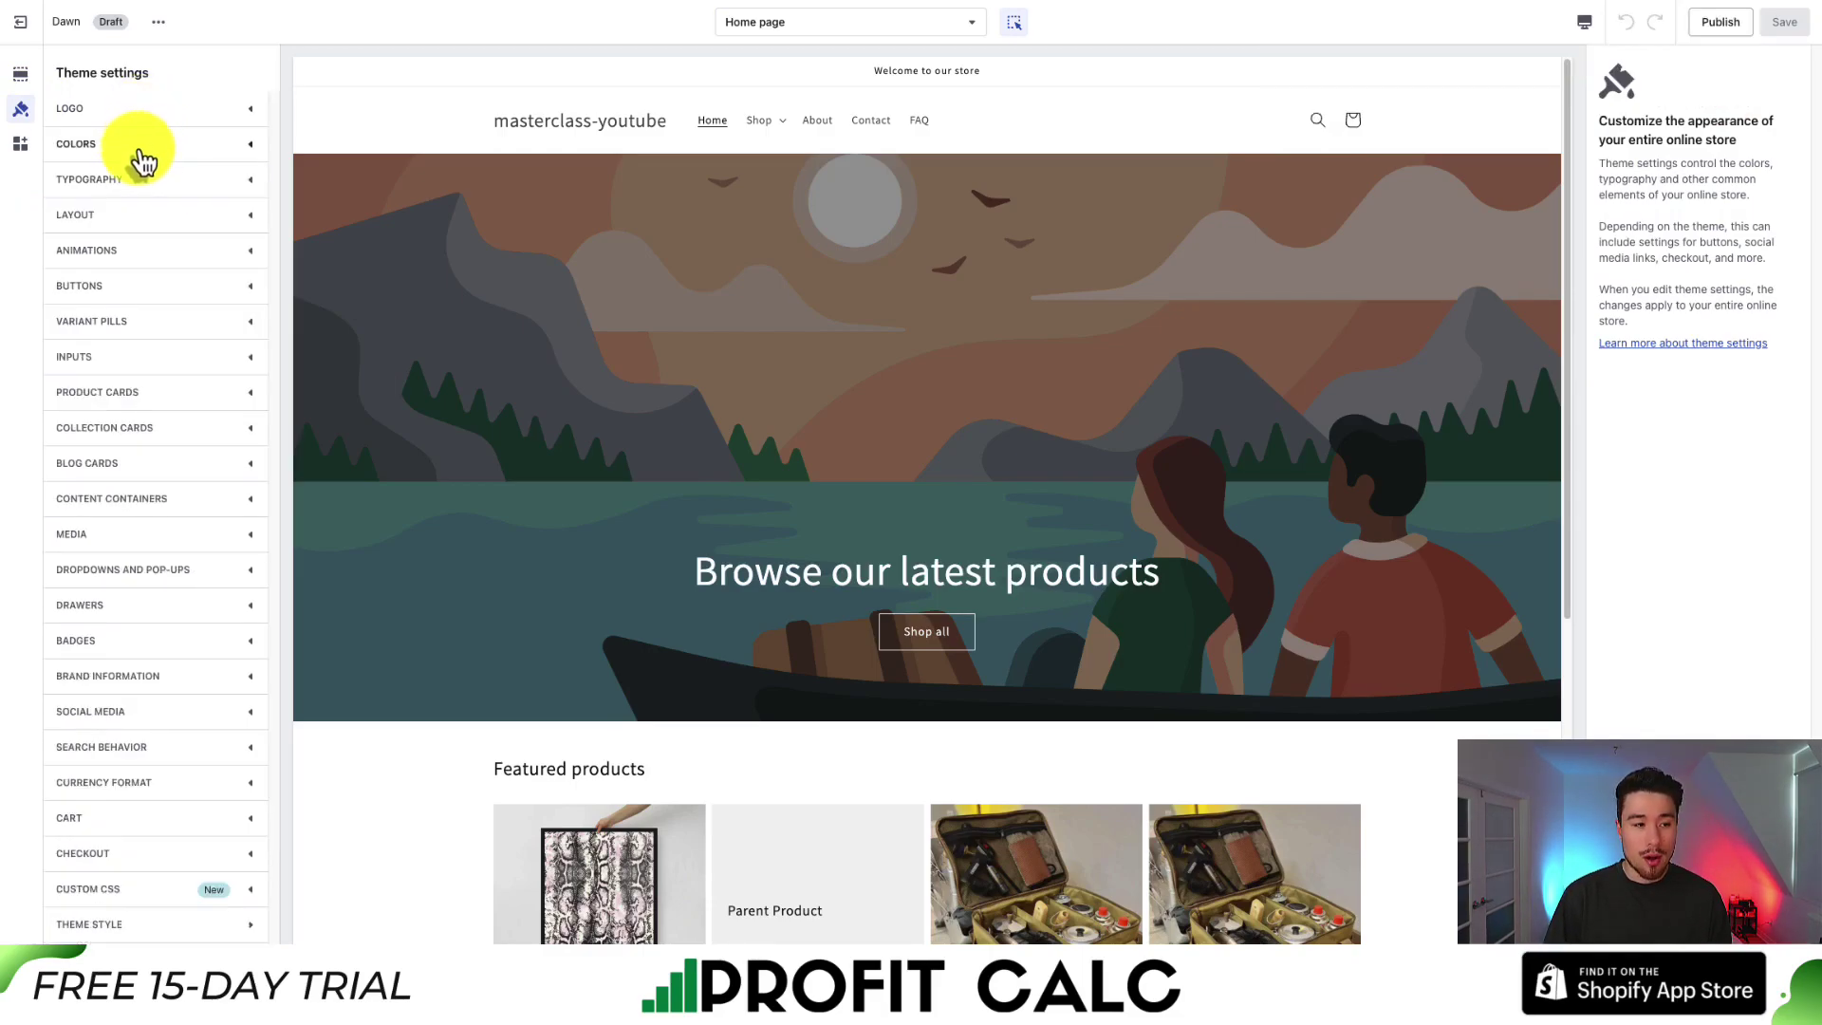
{"action": "left_click", "coordinate": [138, 145]}
{"action": "left_click", "coordinate": [136, 146]}
{"action": "left_click", "coordinate": [110, 217]}
{"action": "left_click", "coordinate": [105, 216]}
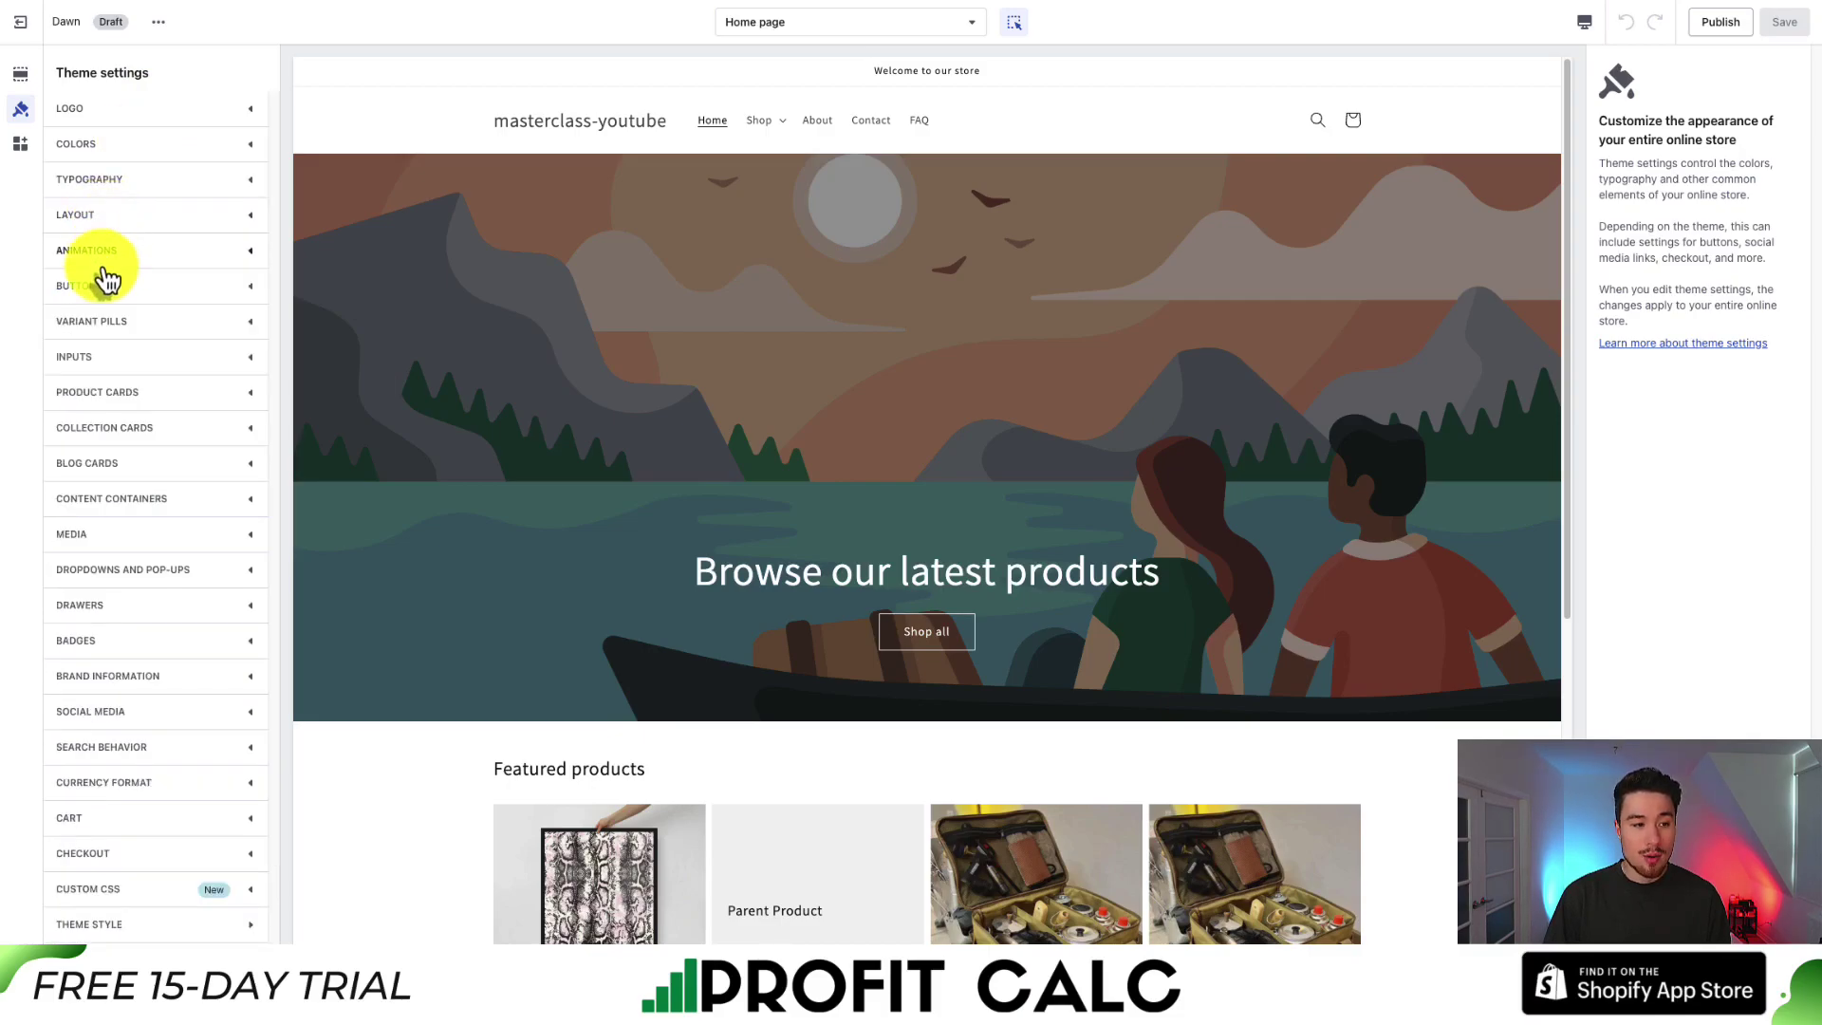
{"action": "left_click", "coordinate": [107, 286]}
{"action": "scroll", "coordinate": [124, 361], "scroll_direction": "down", "scroll_amount": 1}
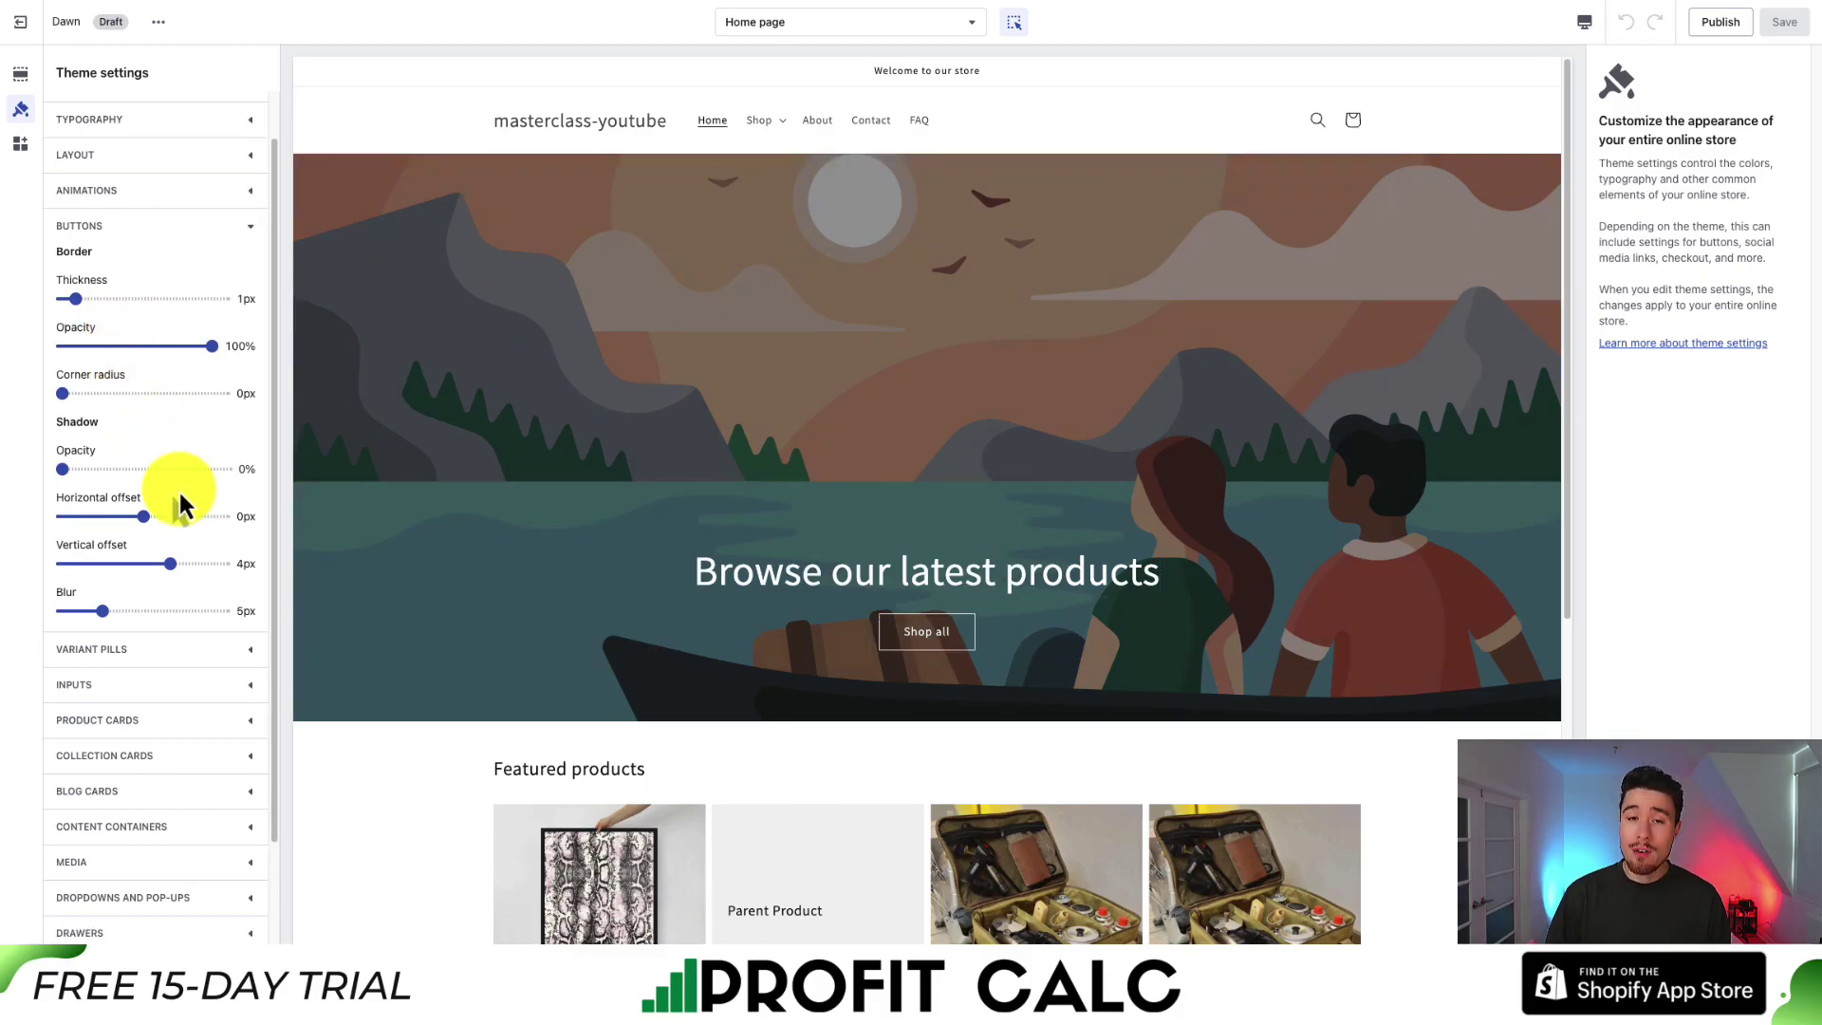
{"action": "scroll", "coordinate": [152, 273], "scroll_direction": "up", "scroll_amount": 1}
{"action": "left_click", "coordinate": [152, 273]}
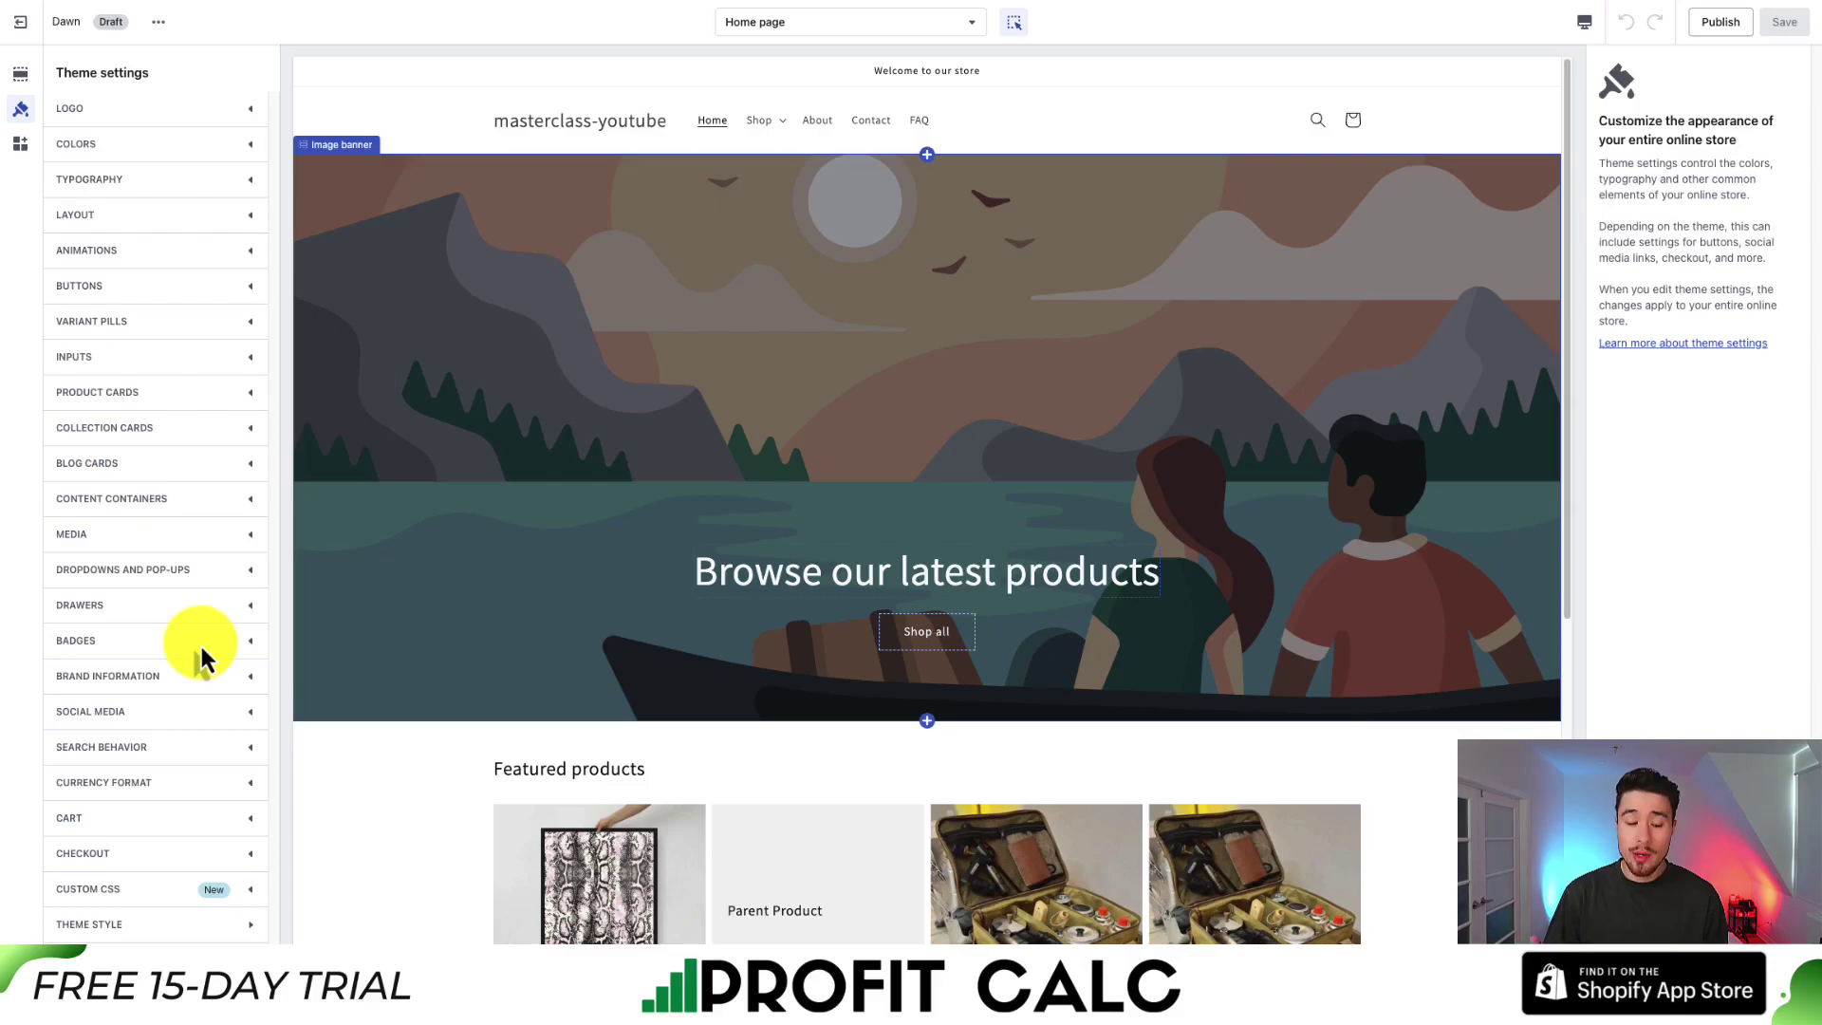
Step: Review the theme settings for social media, brand information, badges, drawers and checkout
{"action": "left_click", "coordinate": [123, 723]}
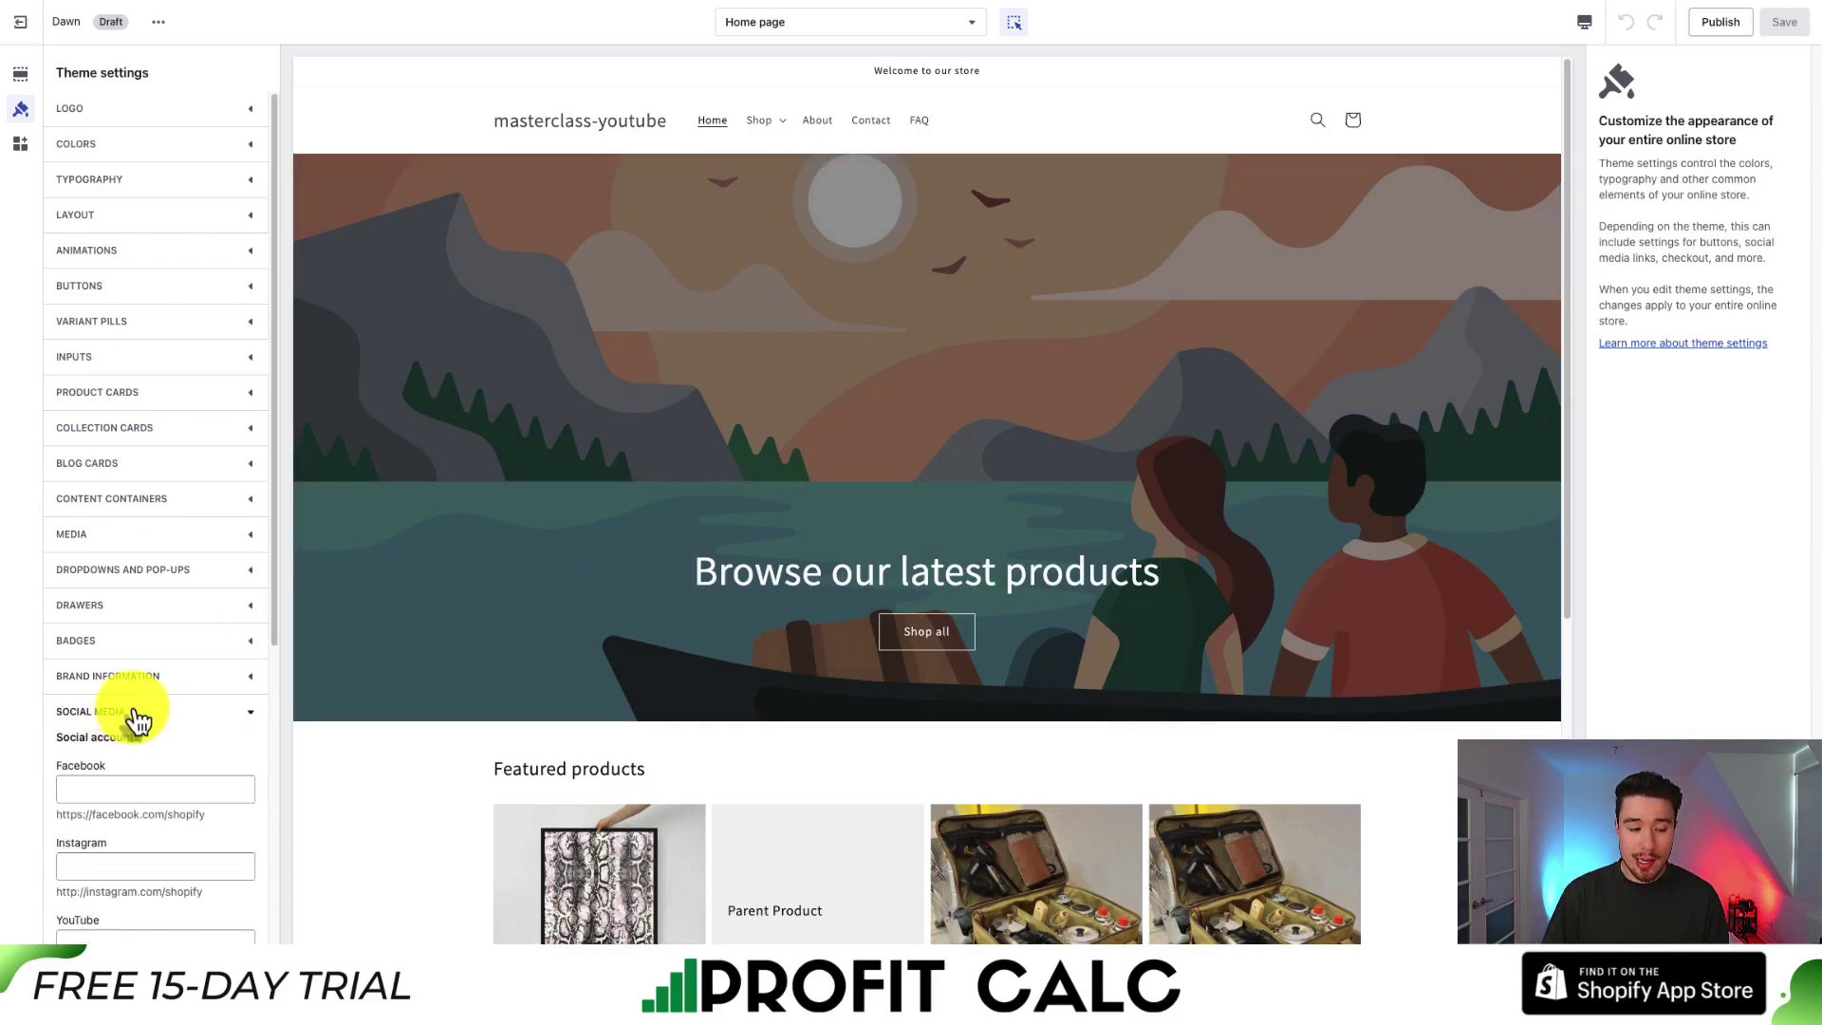
{"action": "left_click", "coordinate": [133, 714]}
{"action": "left_click", "coordinate": [134, 684]}
{"action": "left_click", "coordinate": [132, 681]}
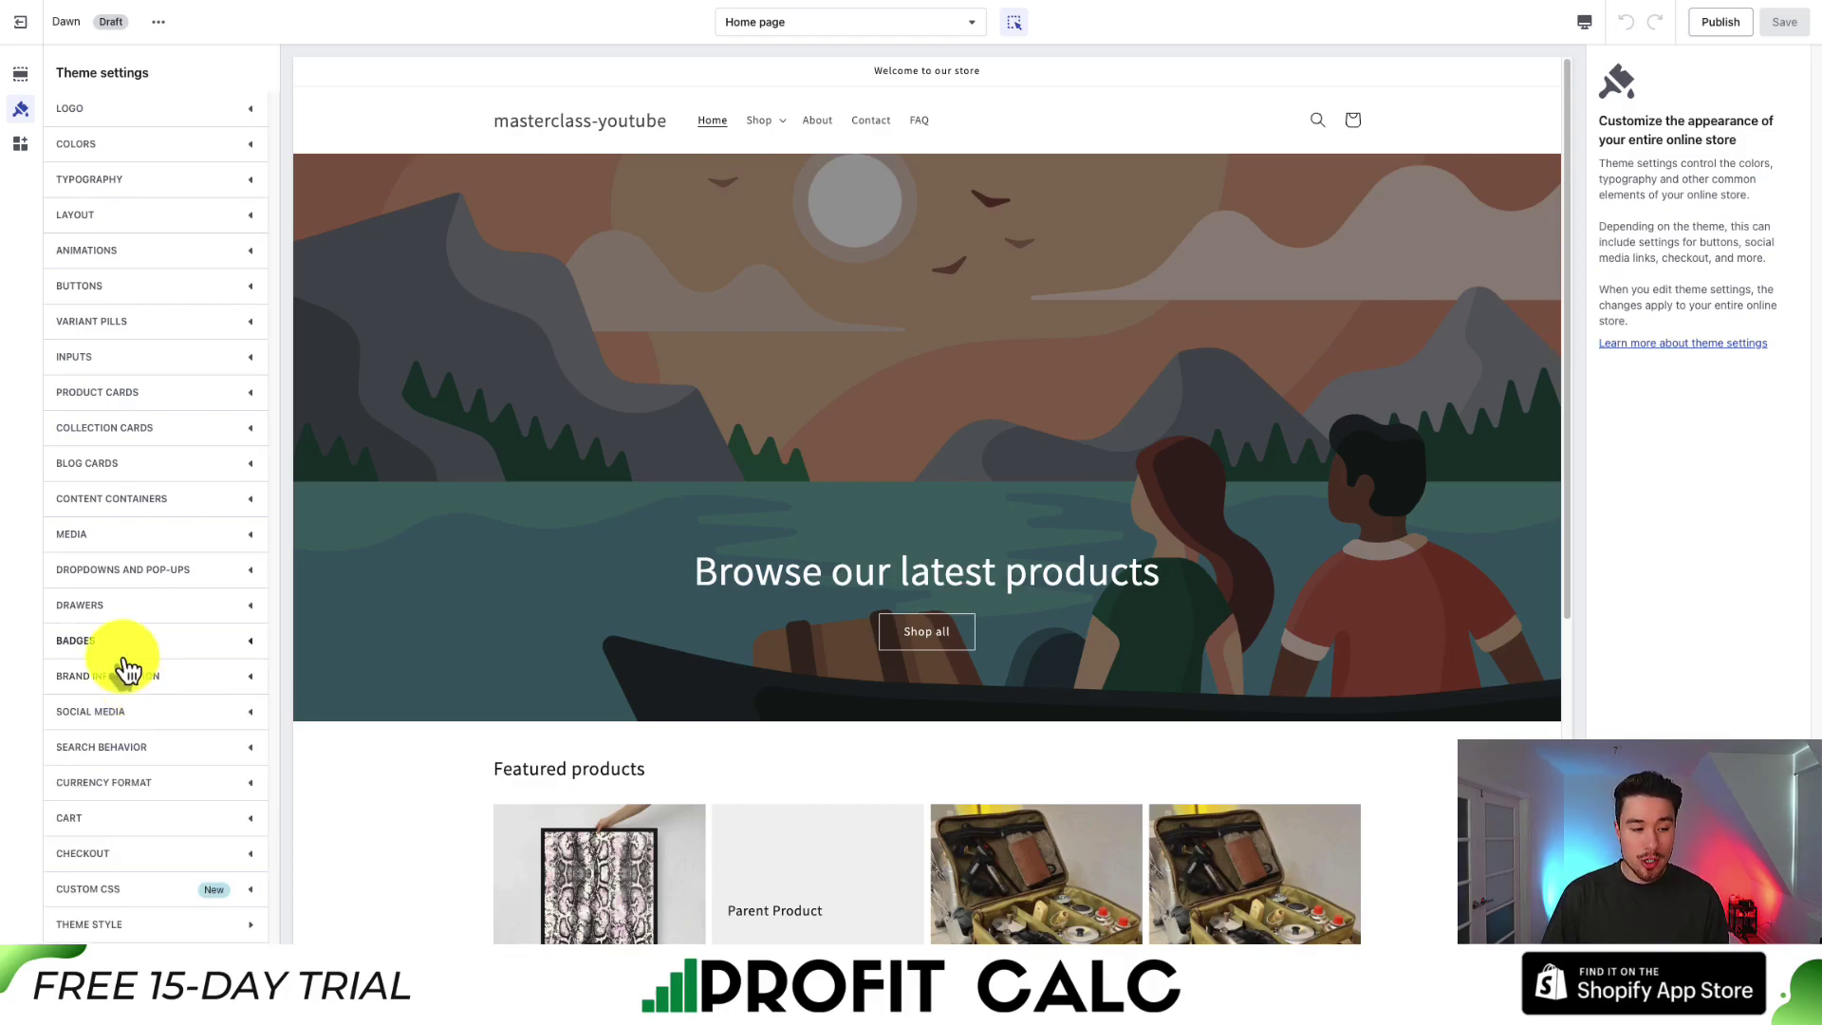
{"action": "left_click", "coordinate": [120, 652]}
{"action": "left_click", "coordinate": [124, 653]}
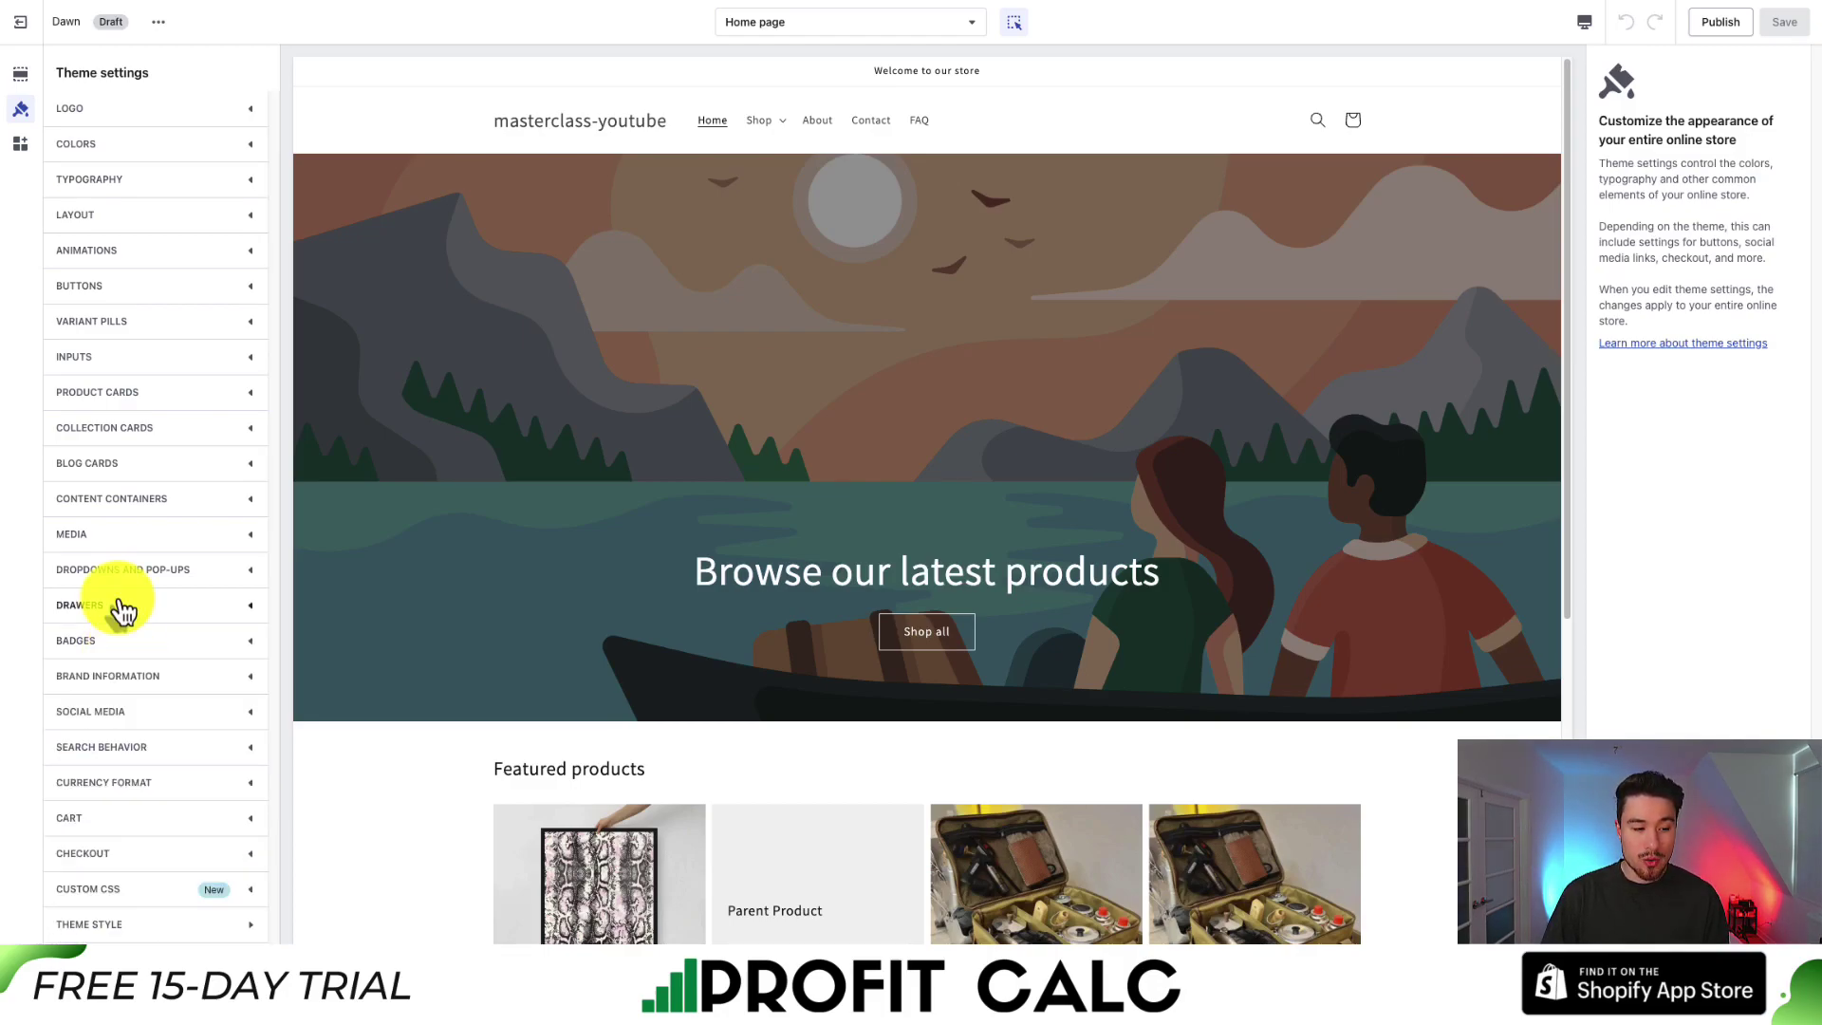
{"action": "left_click", "coordinate": [123, 607]}
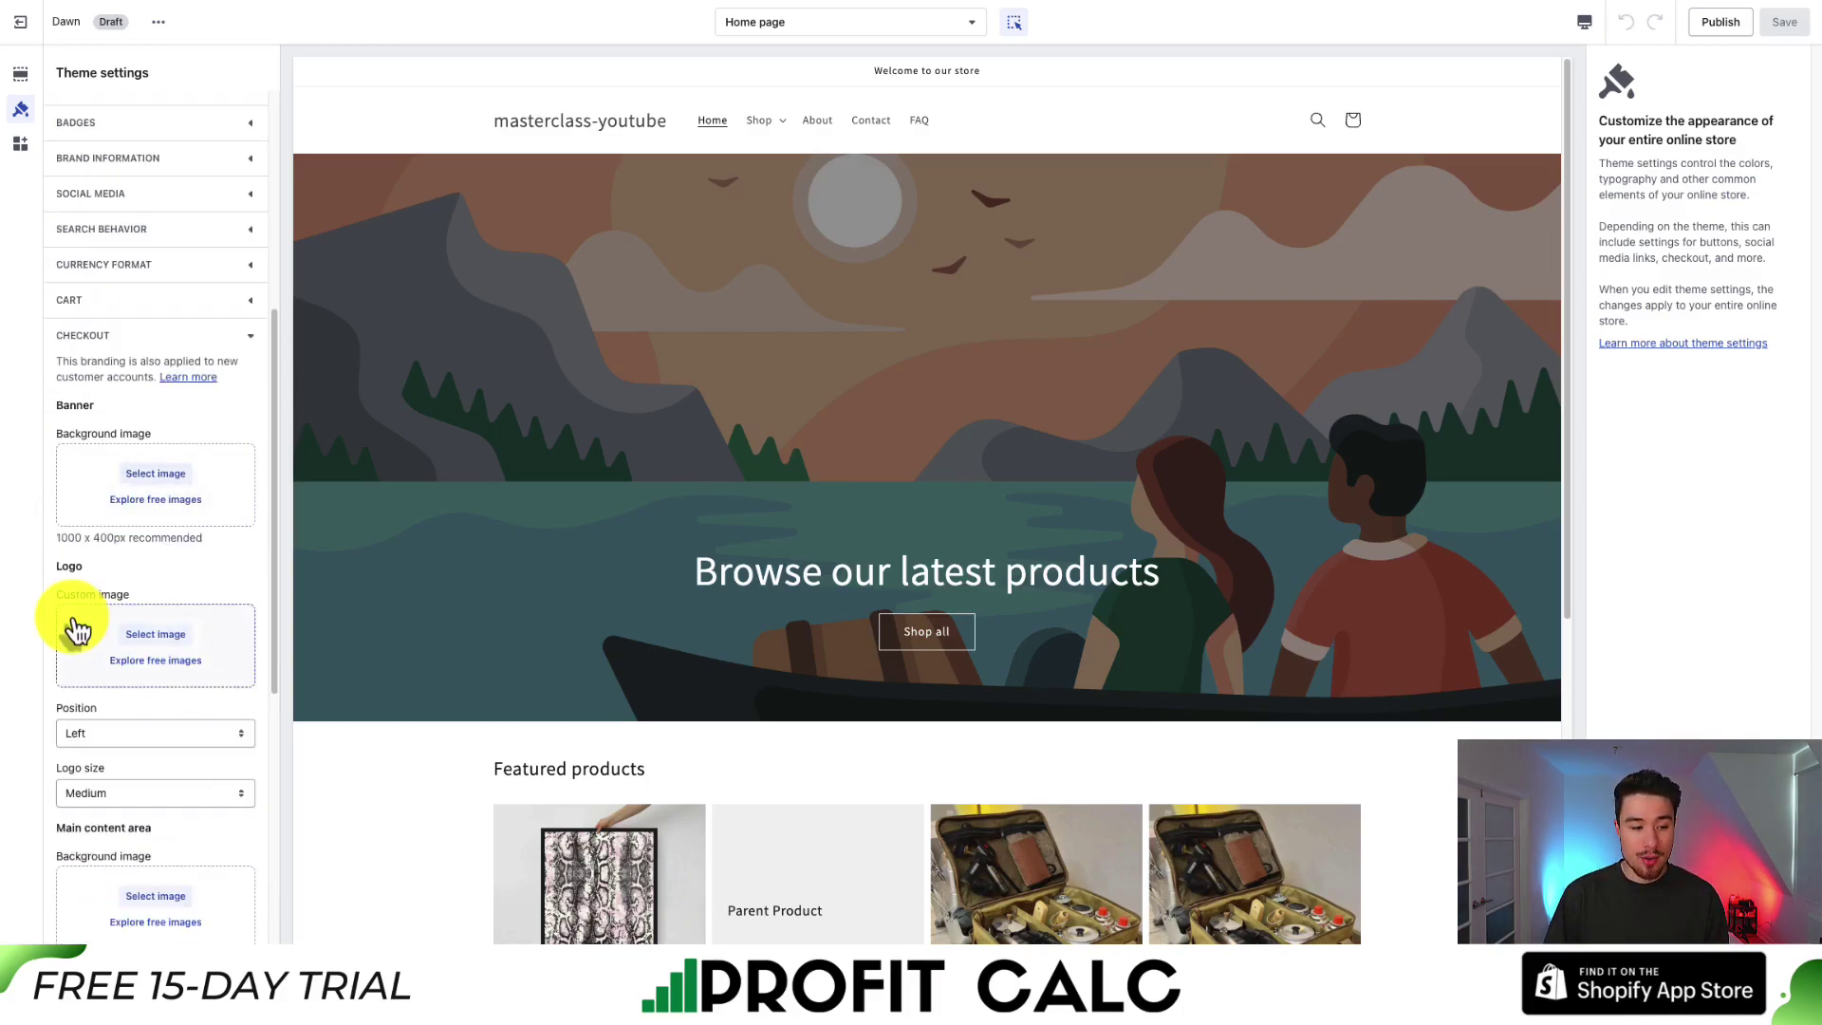
{"action": "scroll", "coordinate": [76, 628], "scroll_direction": "down", "scroll_amount": 8}
{"action": "scroll", "coordinate": [73, 628], "scroll_direction": "down", "scroll_amount": 1}
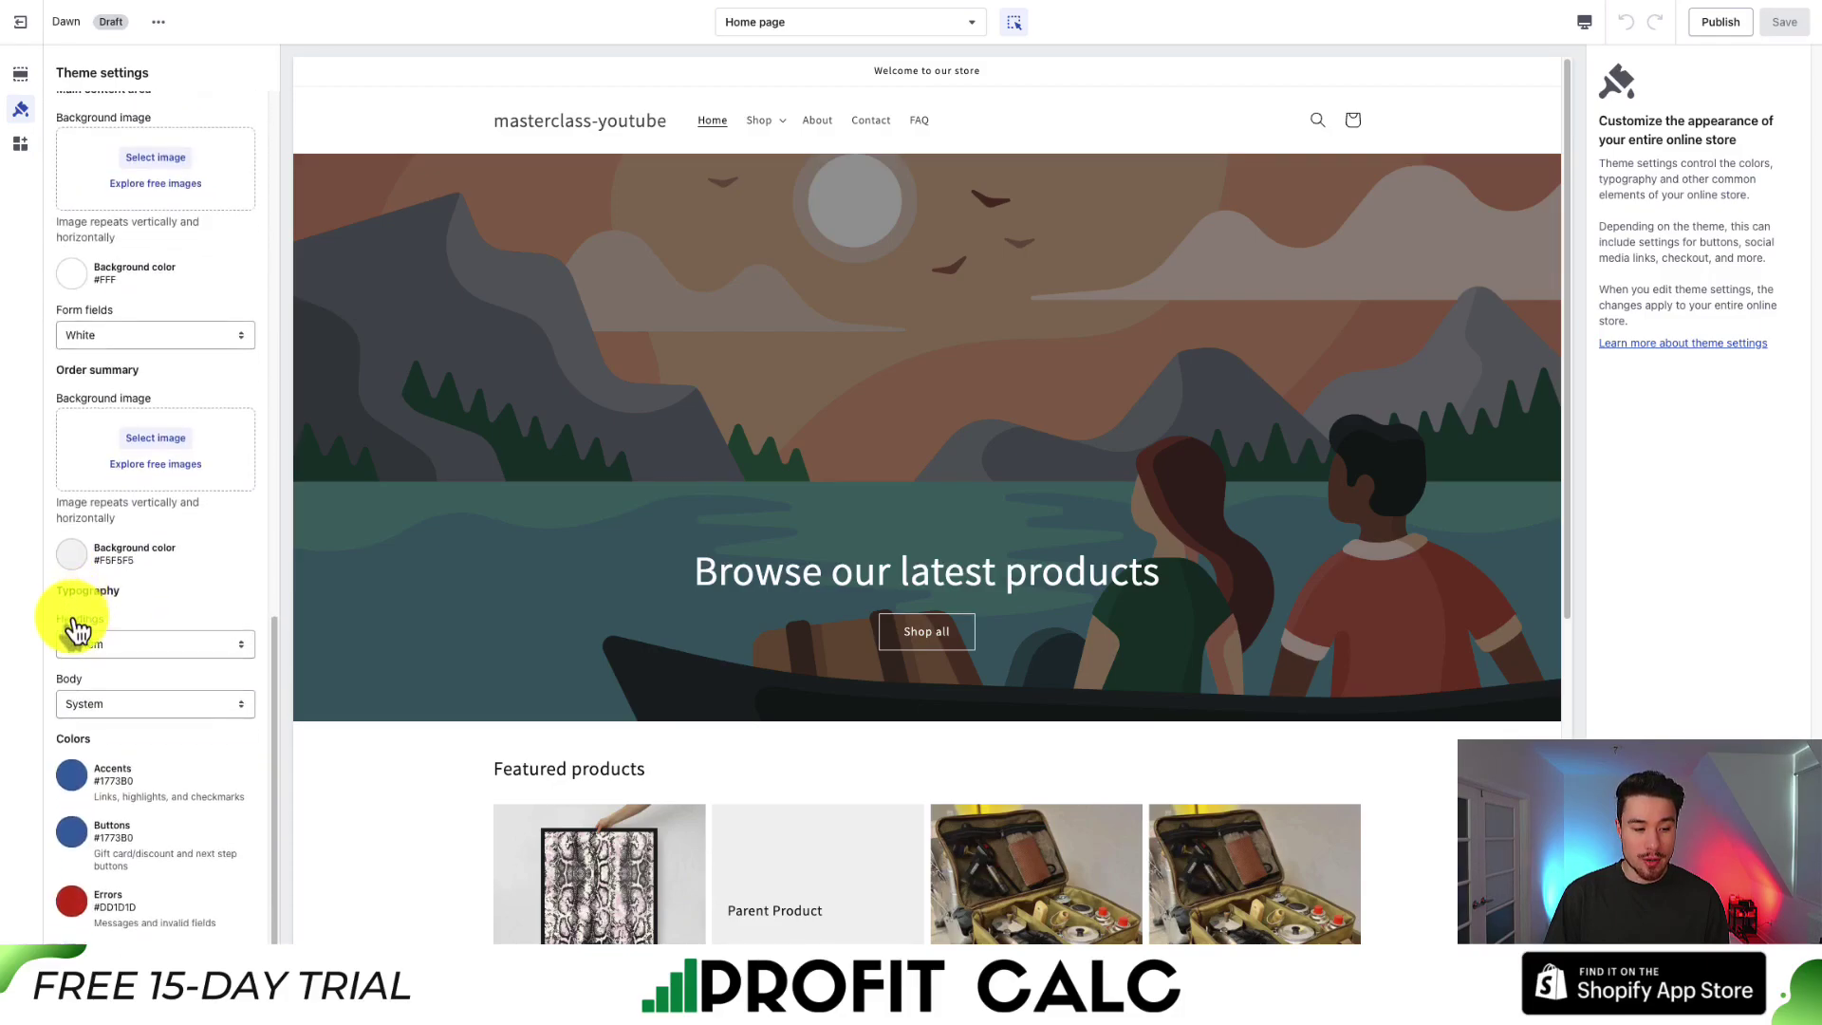
Step: Return to the home page sections and inspect the Image banner and Featured collection settings
{"action": "left_click", "coordinate": [22, 73]}
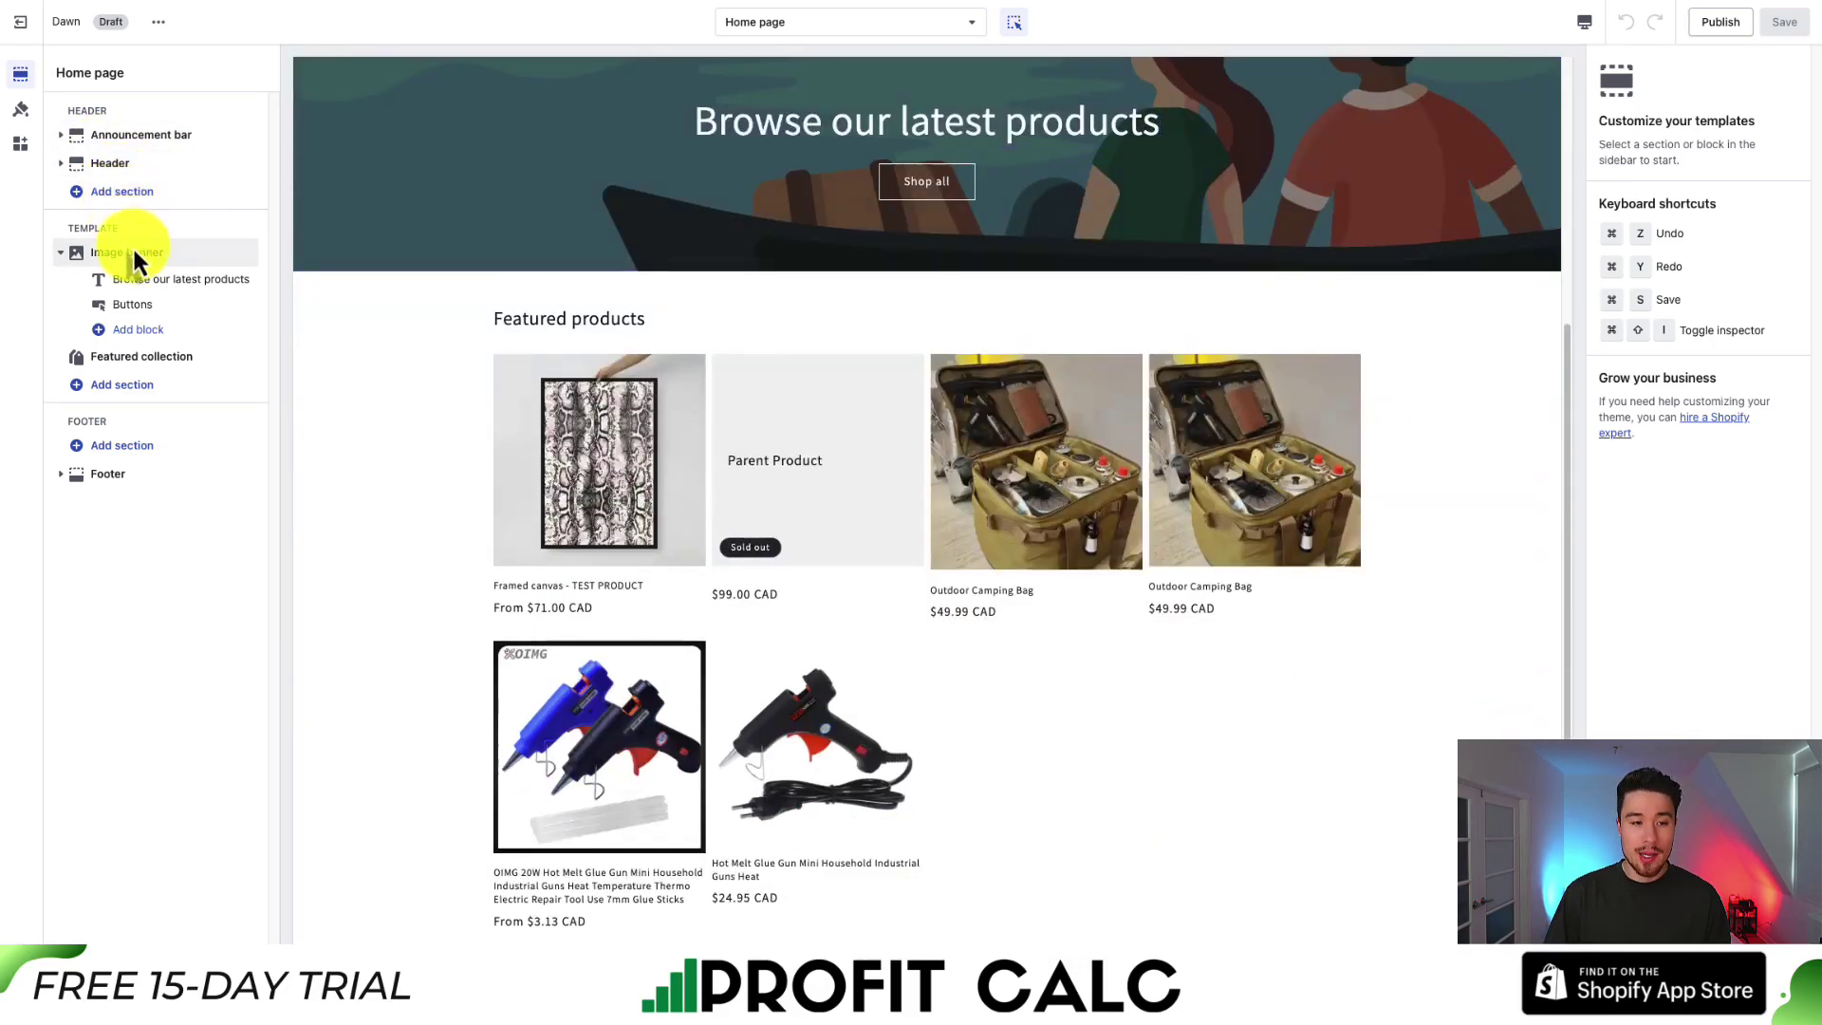
{"action": "left_click", "coordinate": [140, 271]}
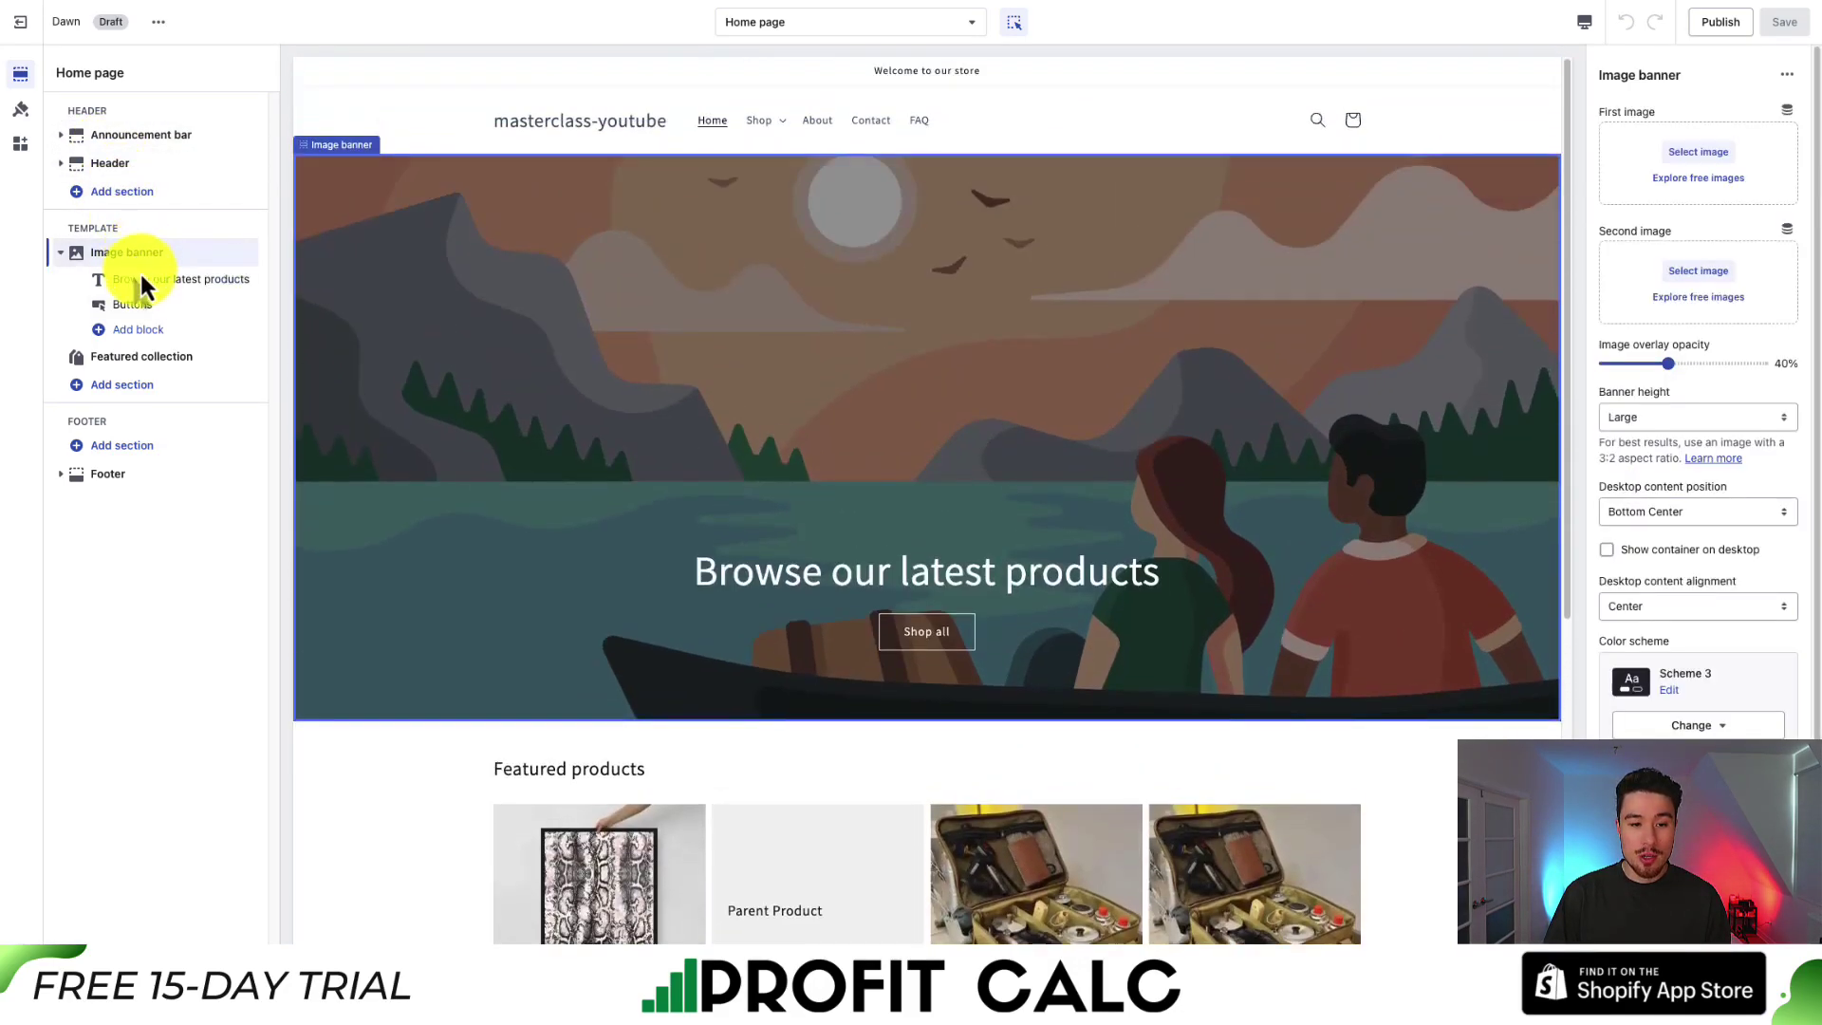
{"action": "left_click", "coordinate": [166, 360]}
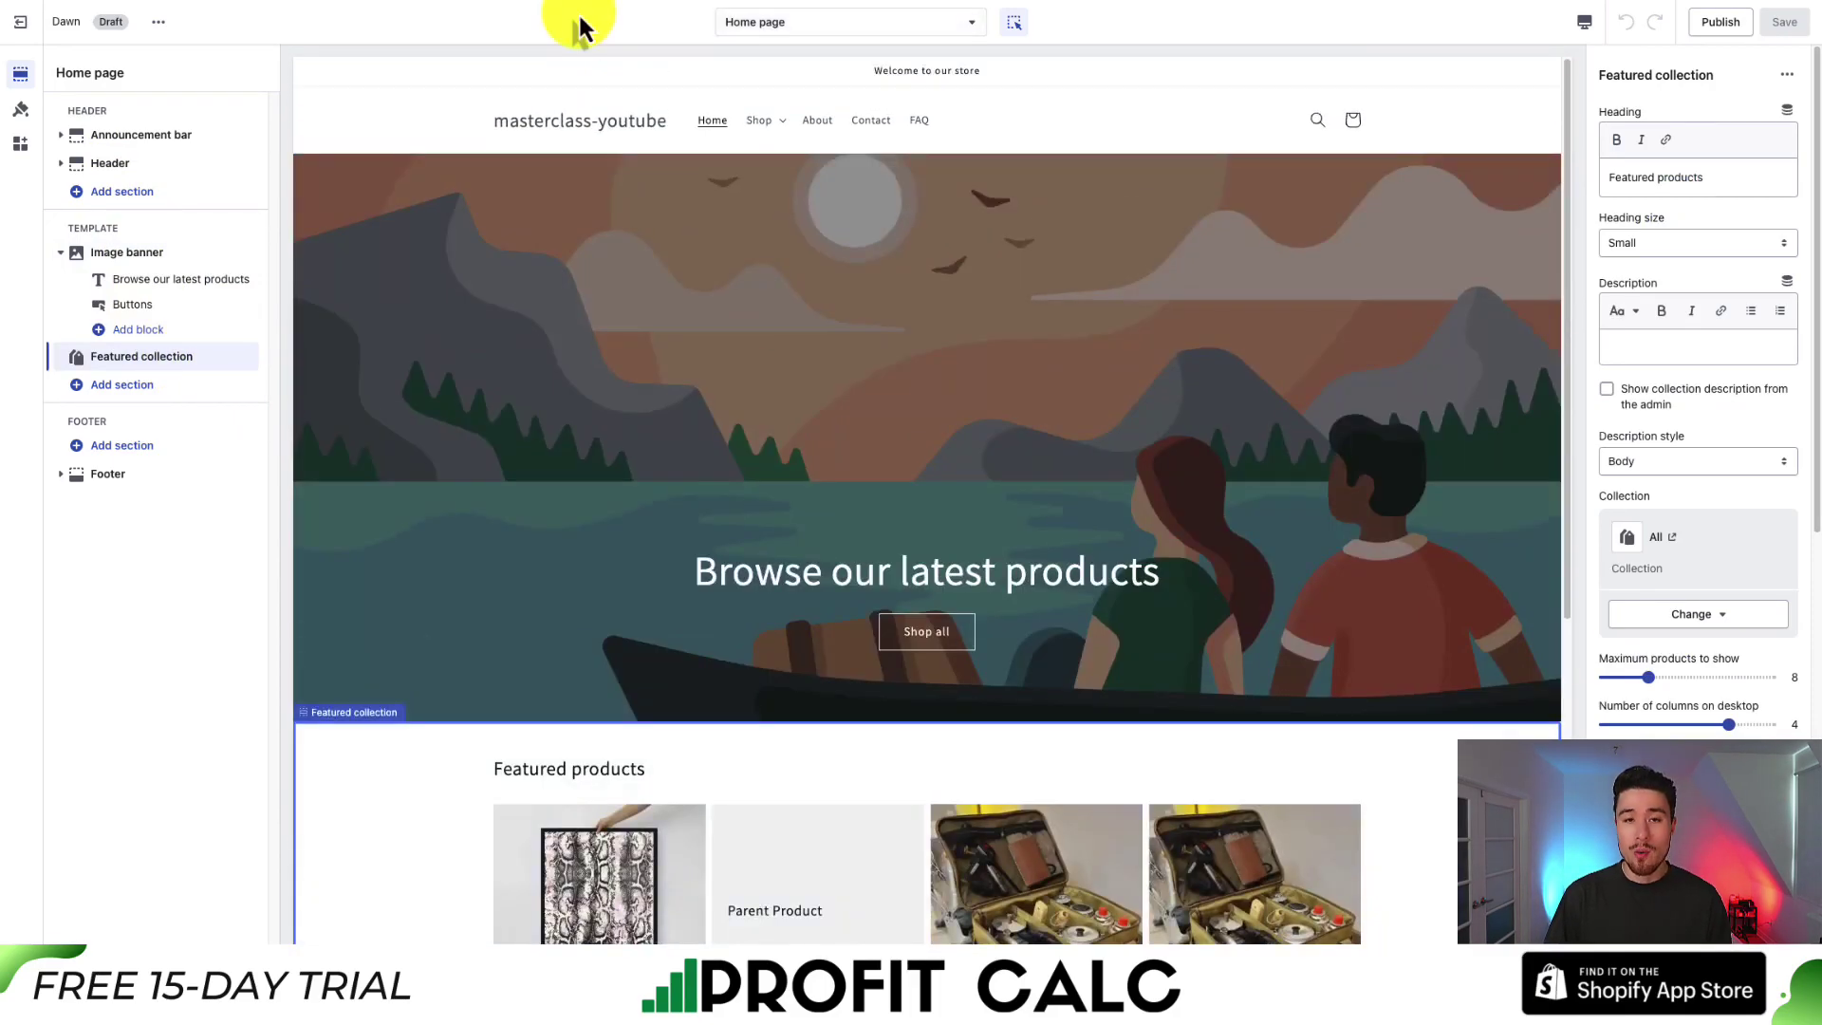
Step: Check which product templates are available for editing in the theme
{"action": "left_click", "coordinate": [839, 22]}
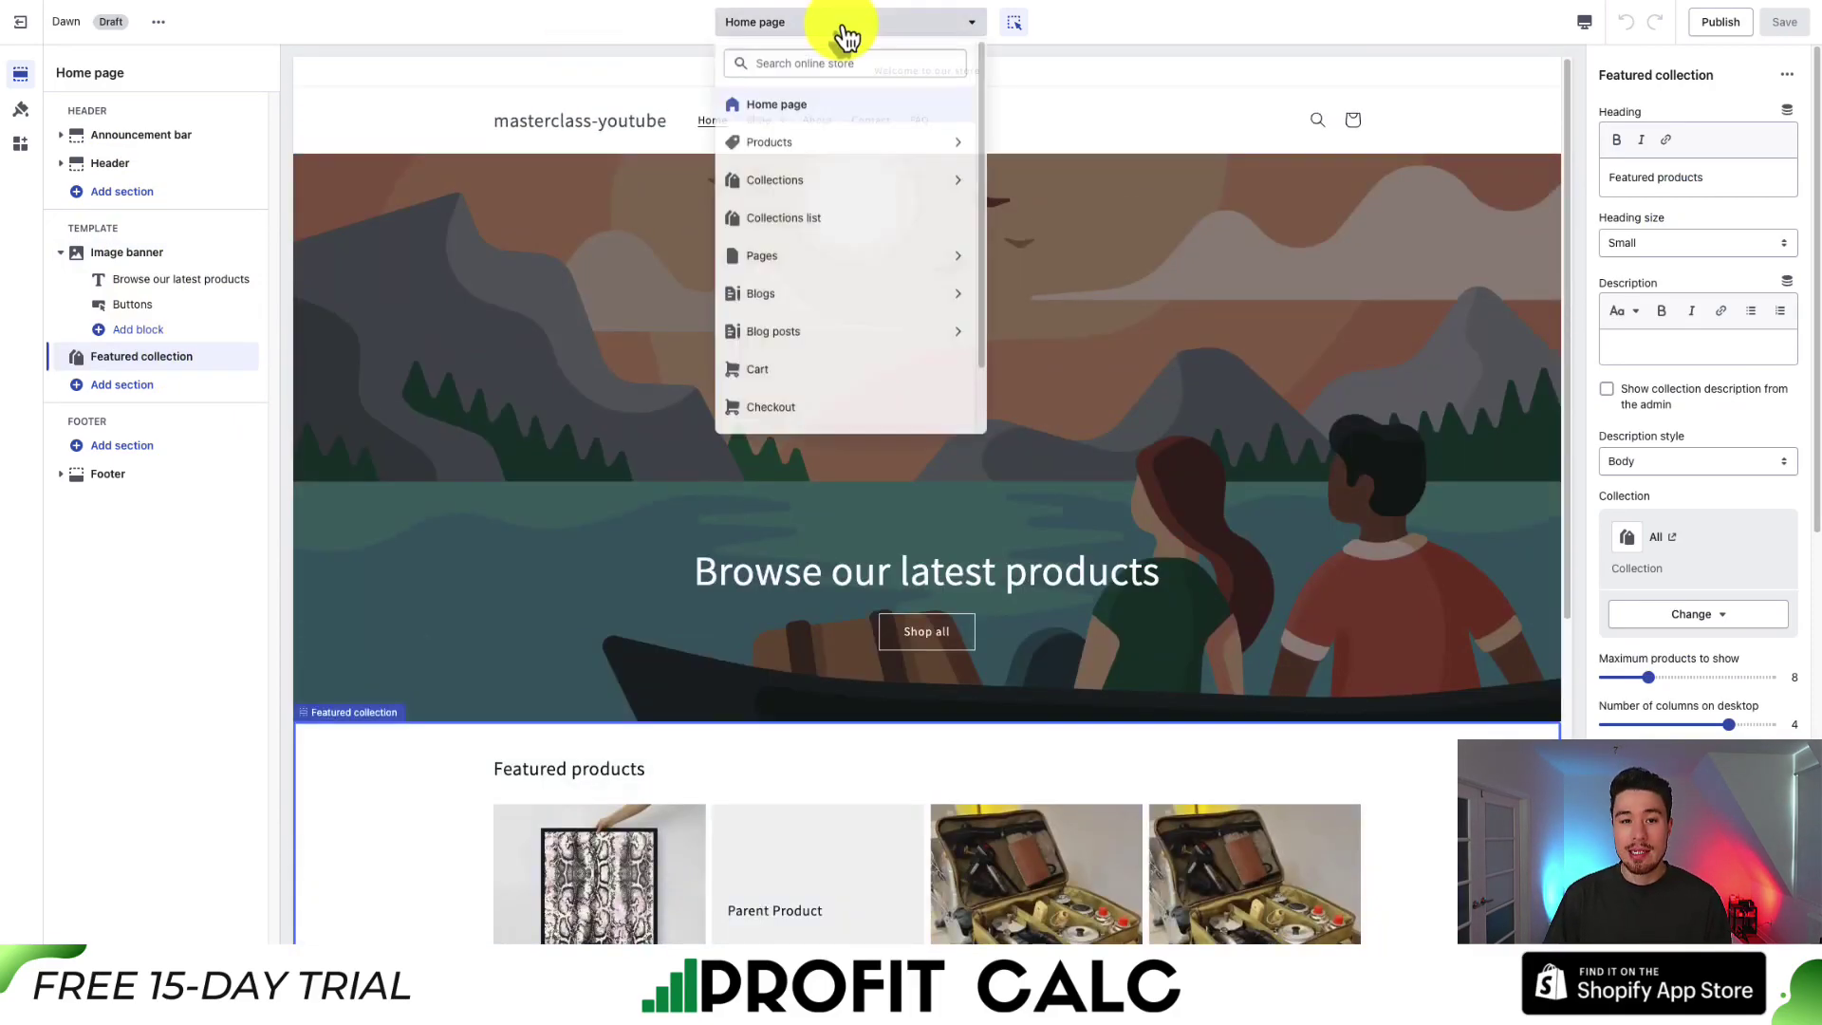
{"action": "left_click", "coordinate": [658, 43]}
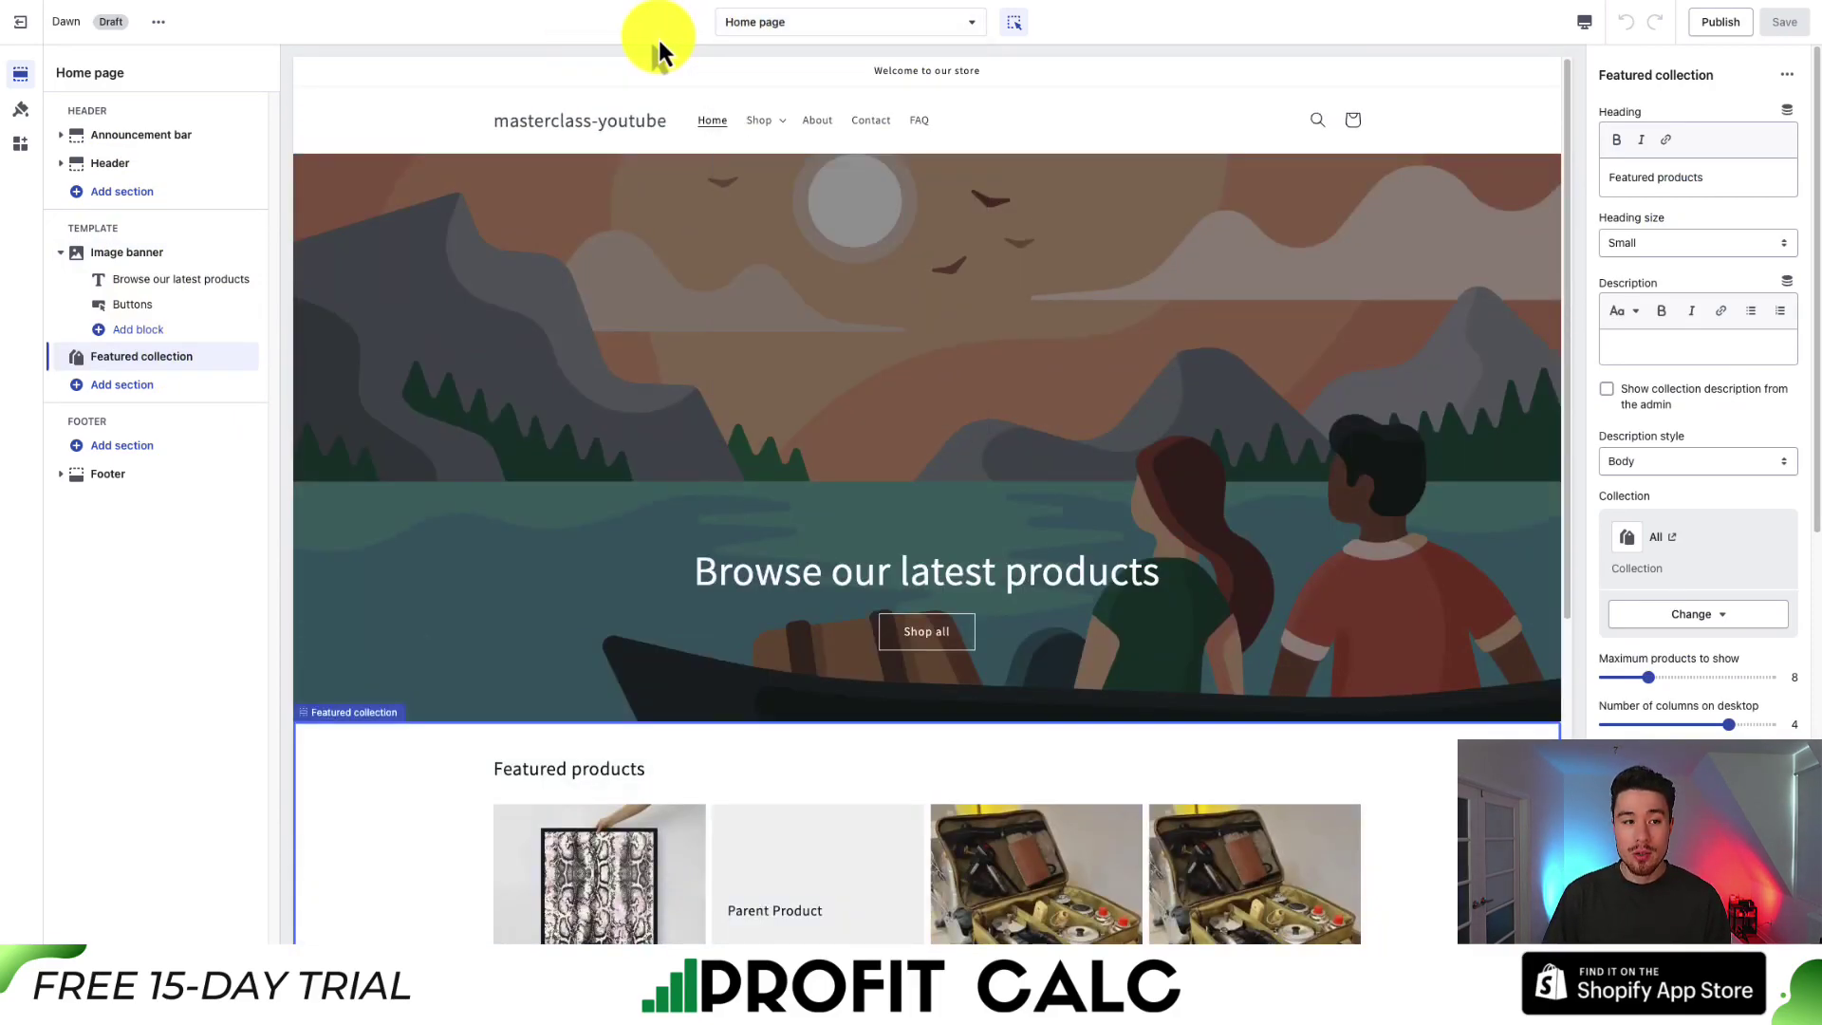
{"action": "left_click", "coordinate": [866, 26]}
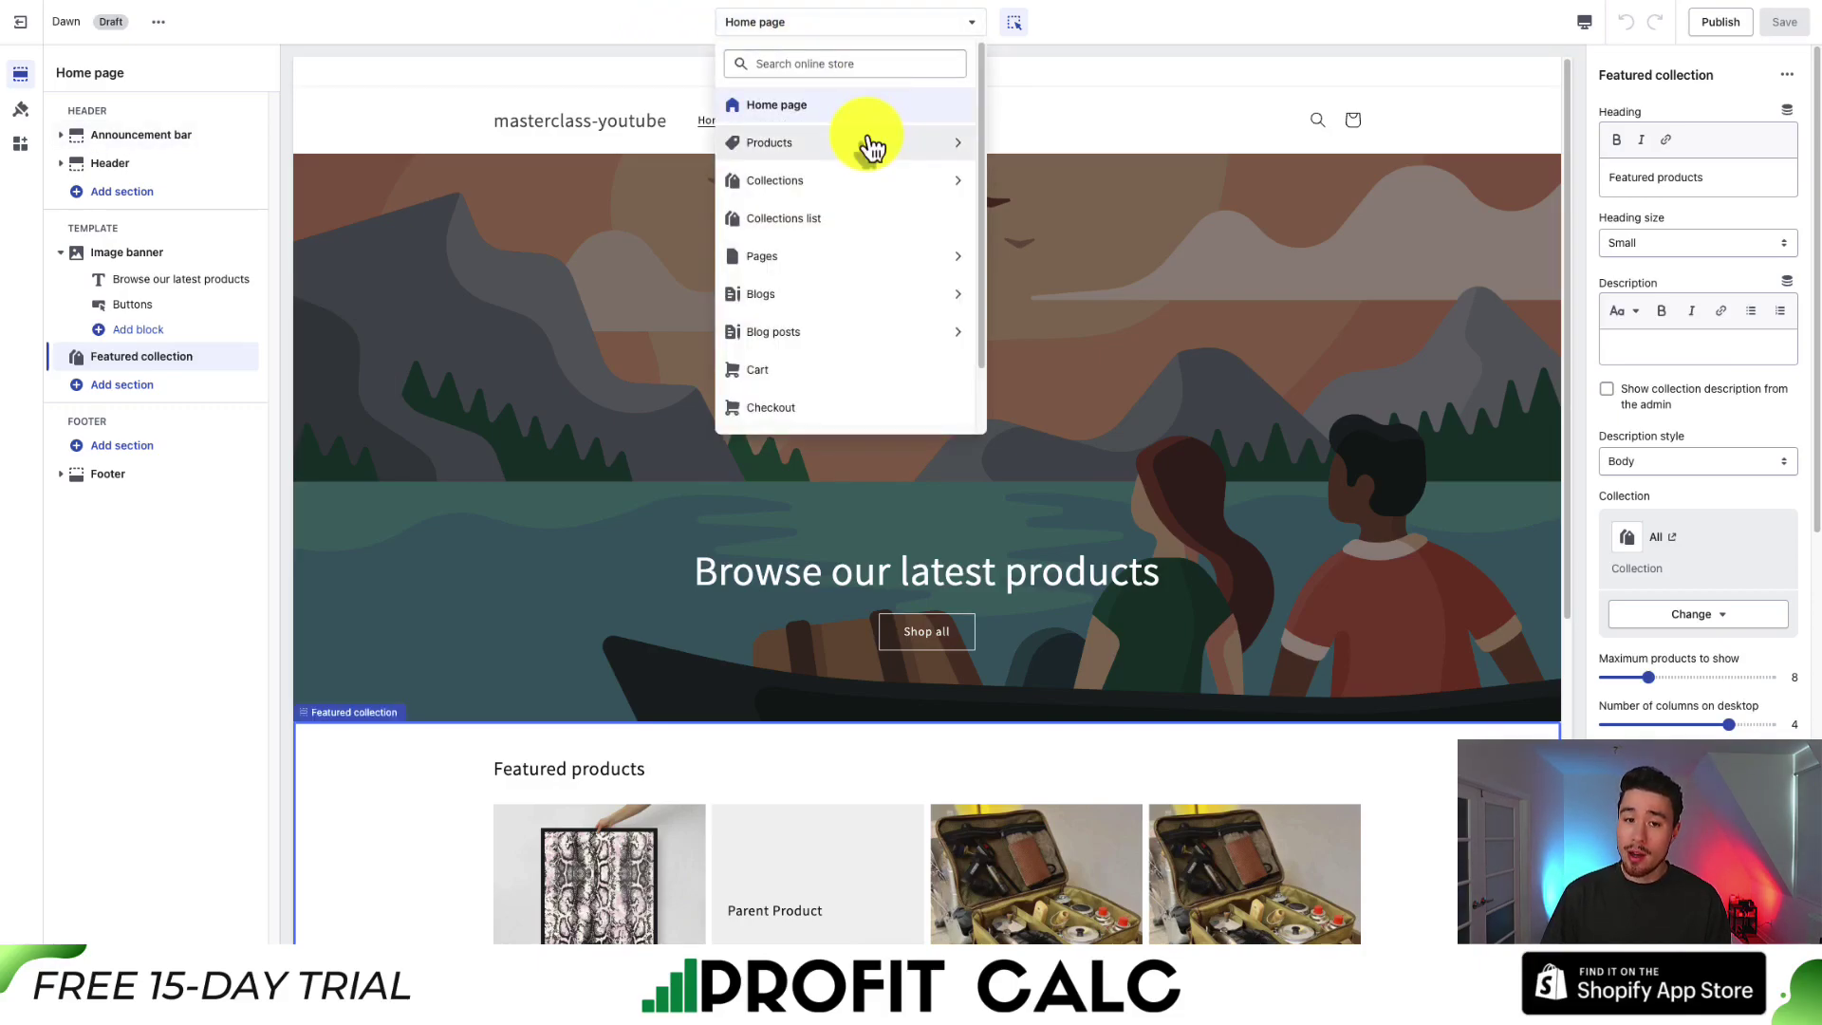
{"action": "left_click", "coordinate": [751, 140]}
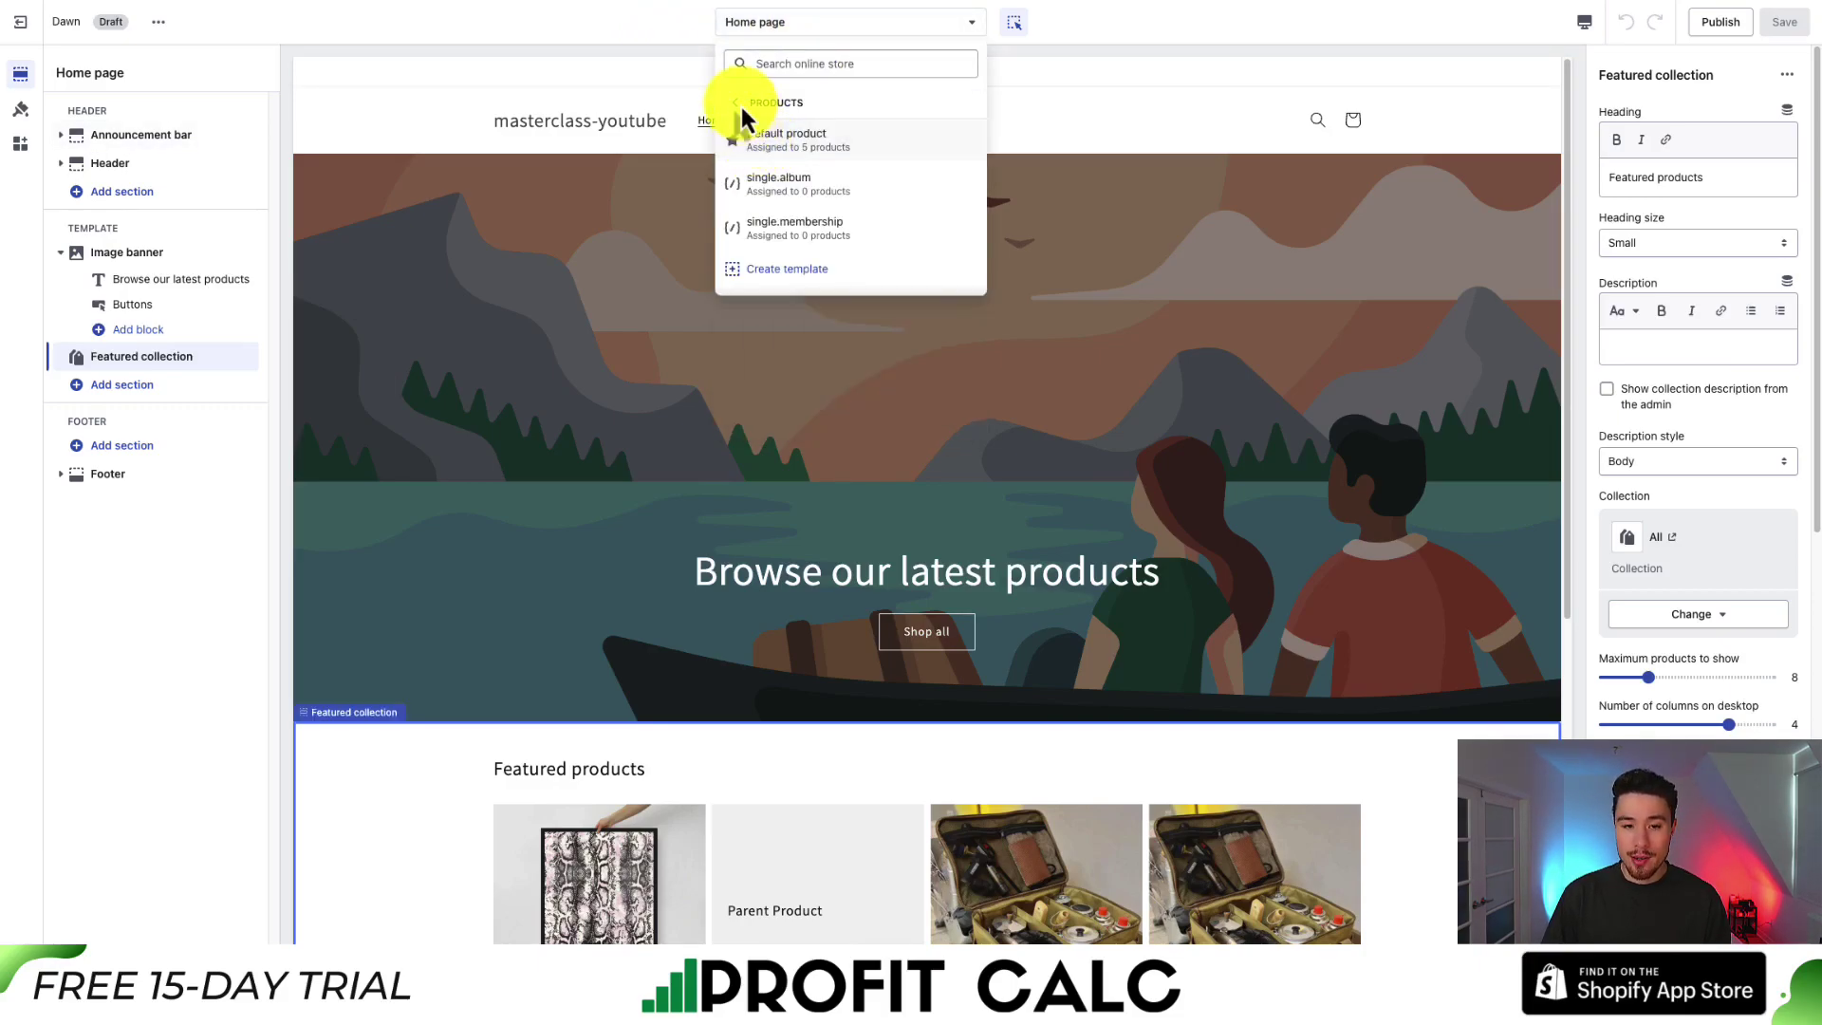
{"action": "left_click", "coordinate": [743, 107]}
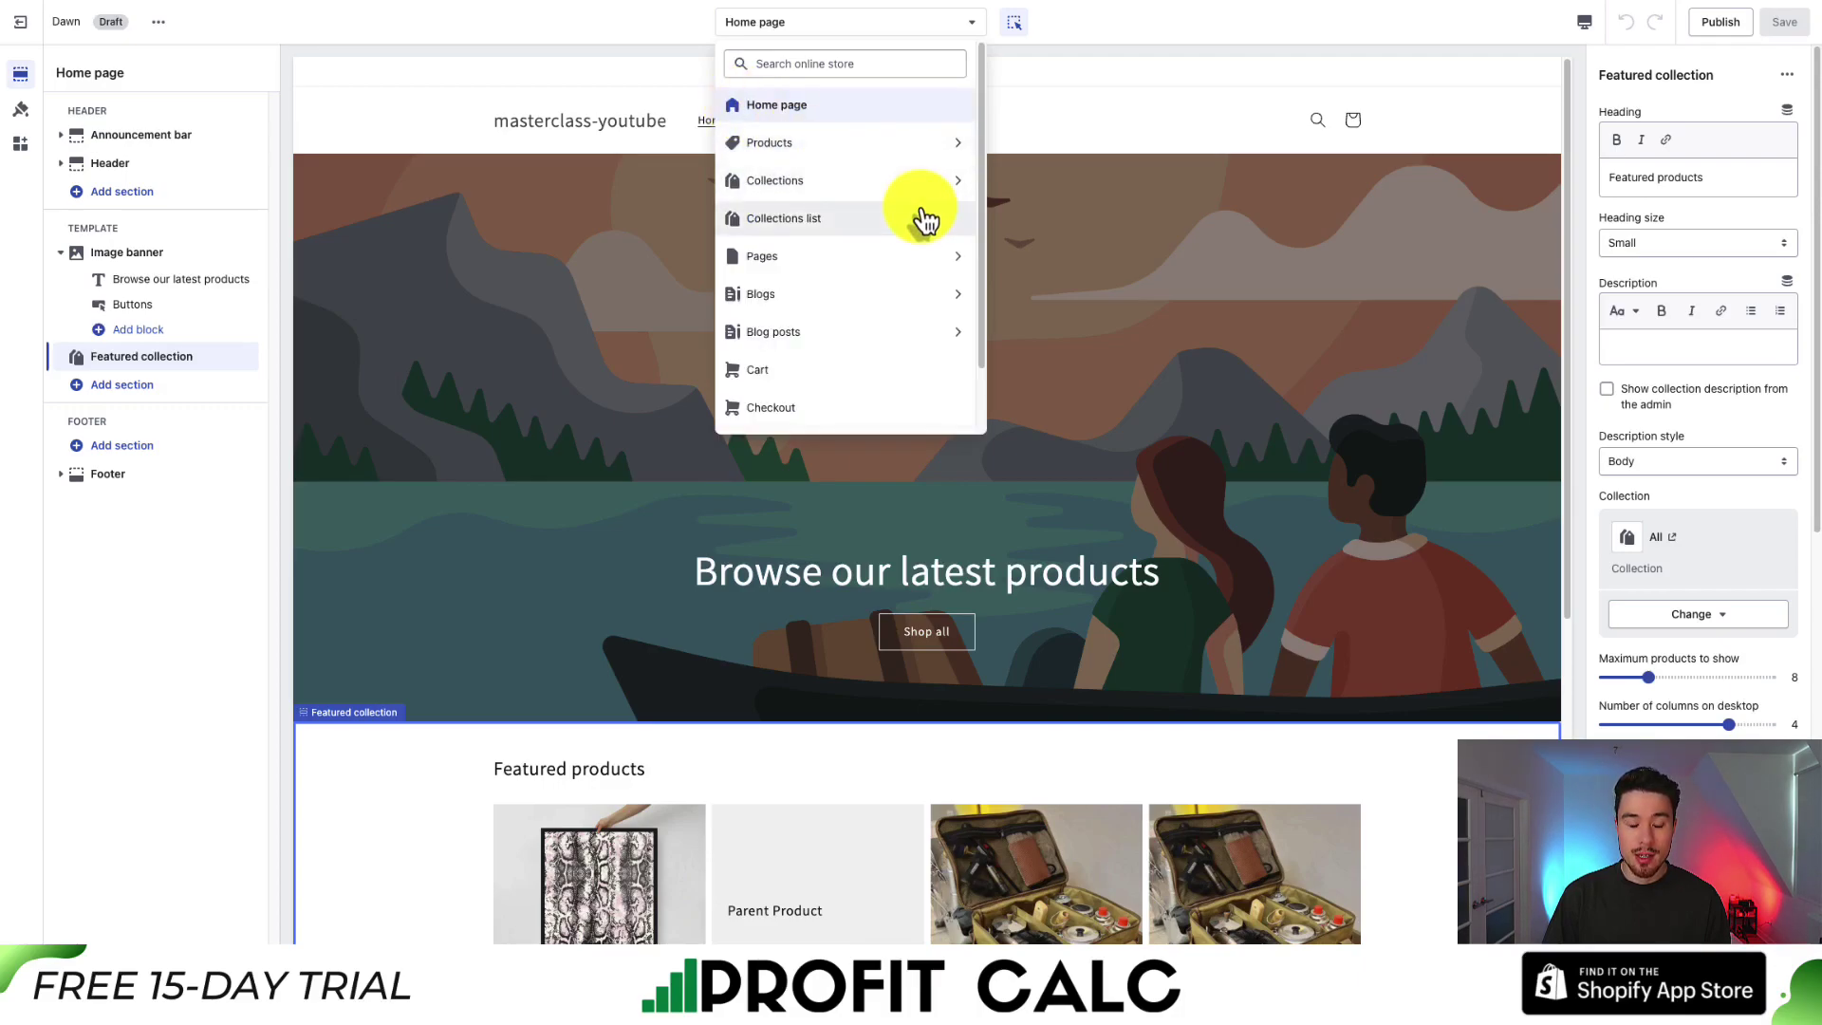
Step: Switch the theme editor from the home page to the Cart template
{"action": "key", "text": "Down"}
{"action": "key", "text": "Down"}
{"action": "key", "text": "Down"}
{"action": "key", "text": "Down"}
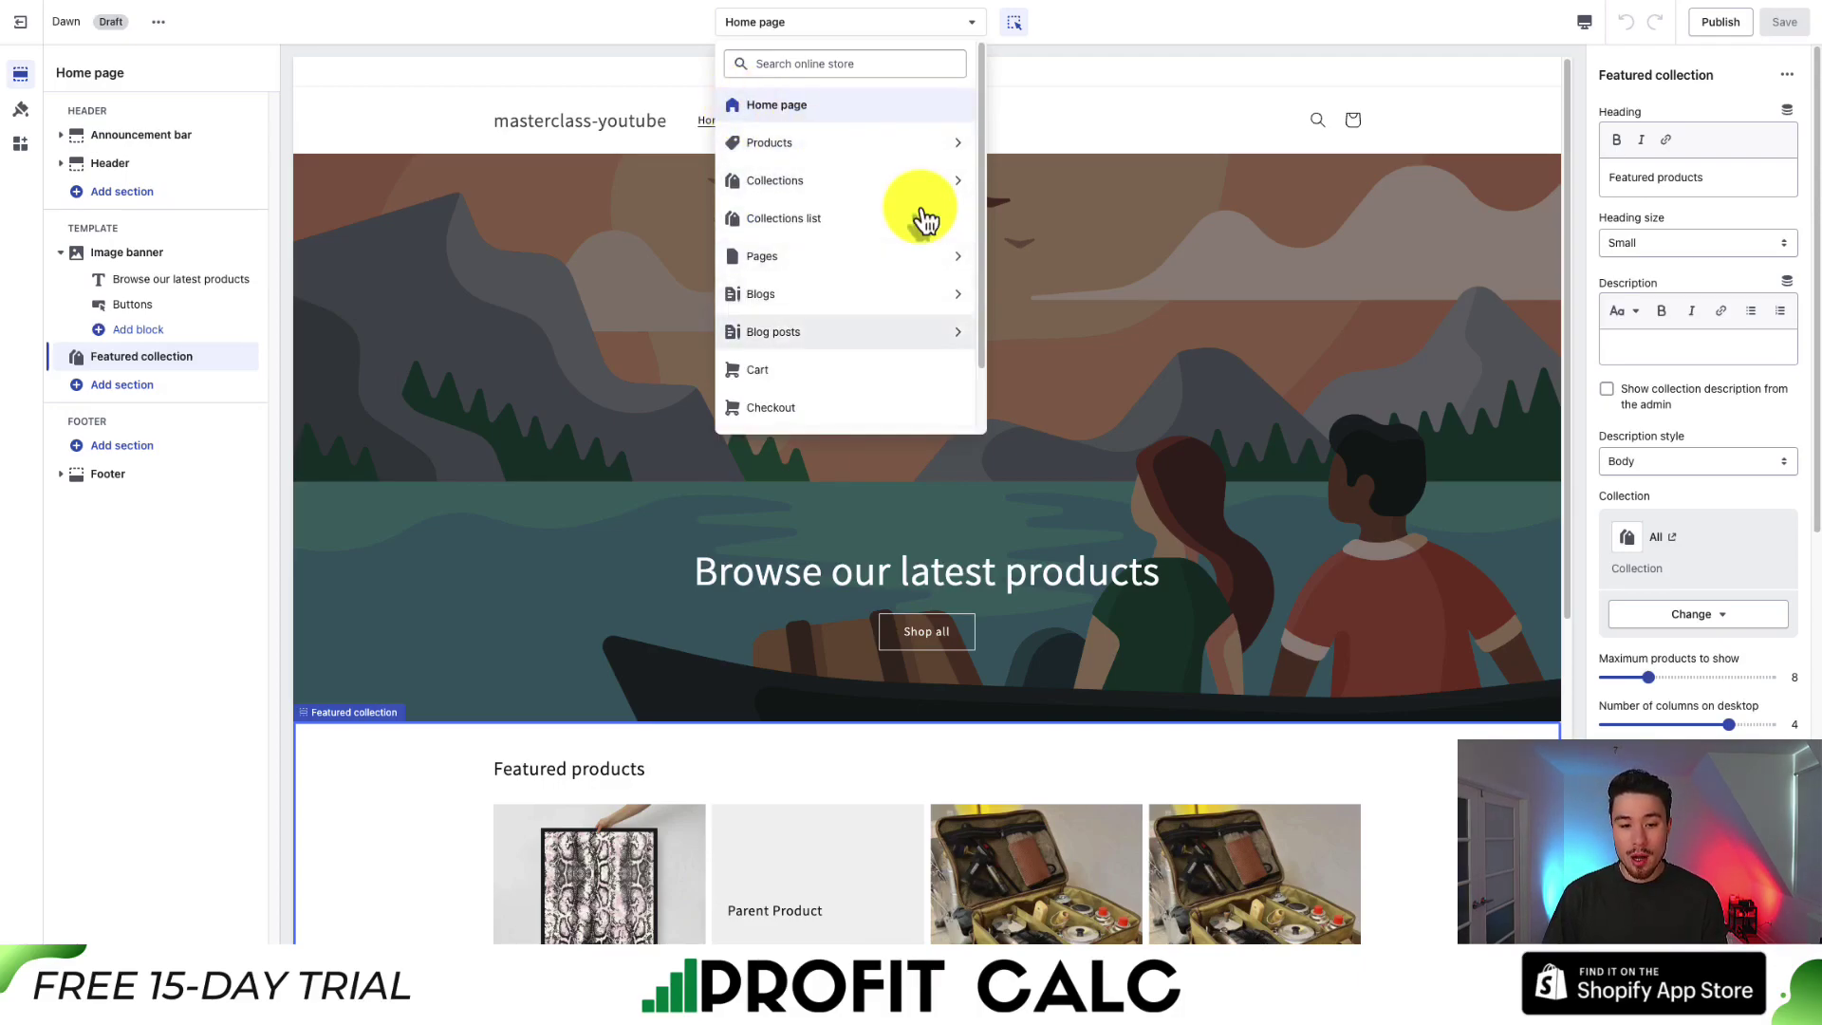
{"action": "left_click", "coordinate": [842, 302]}
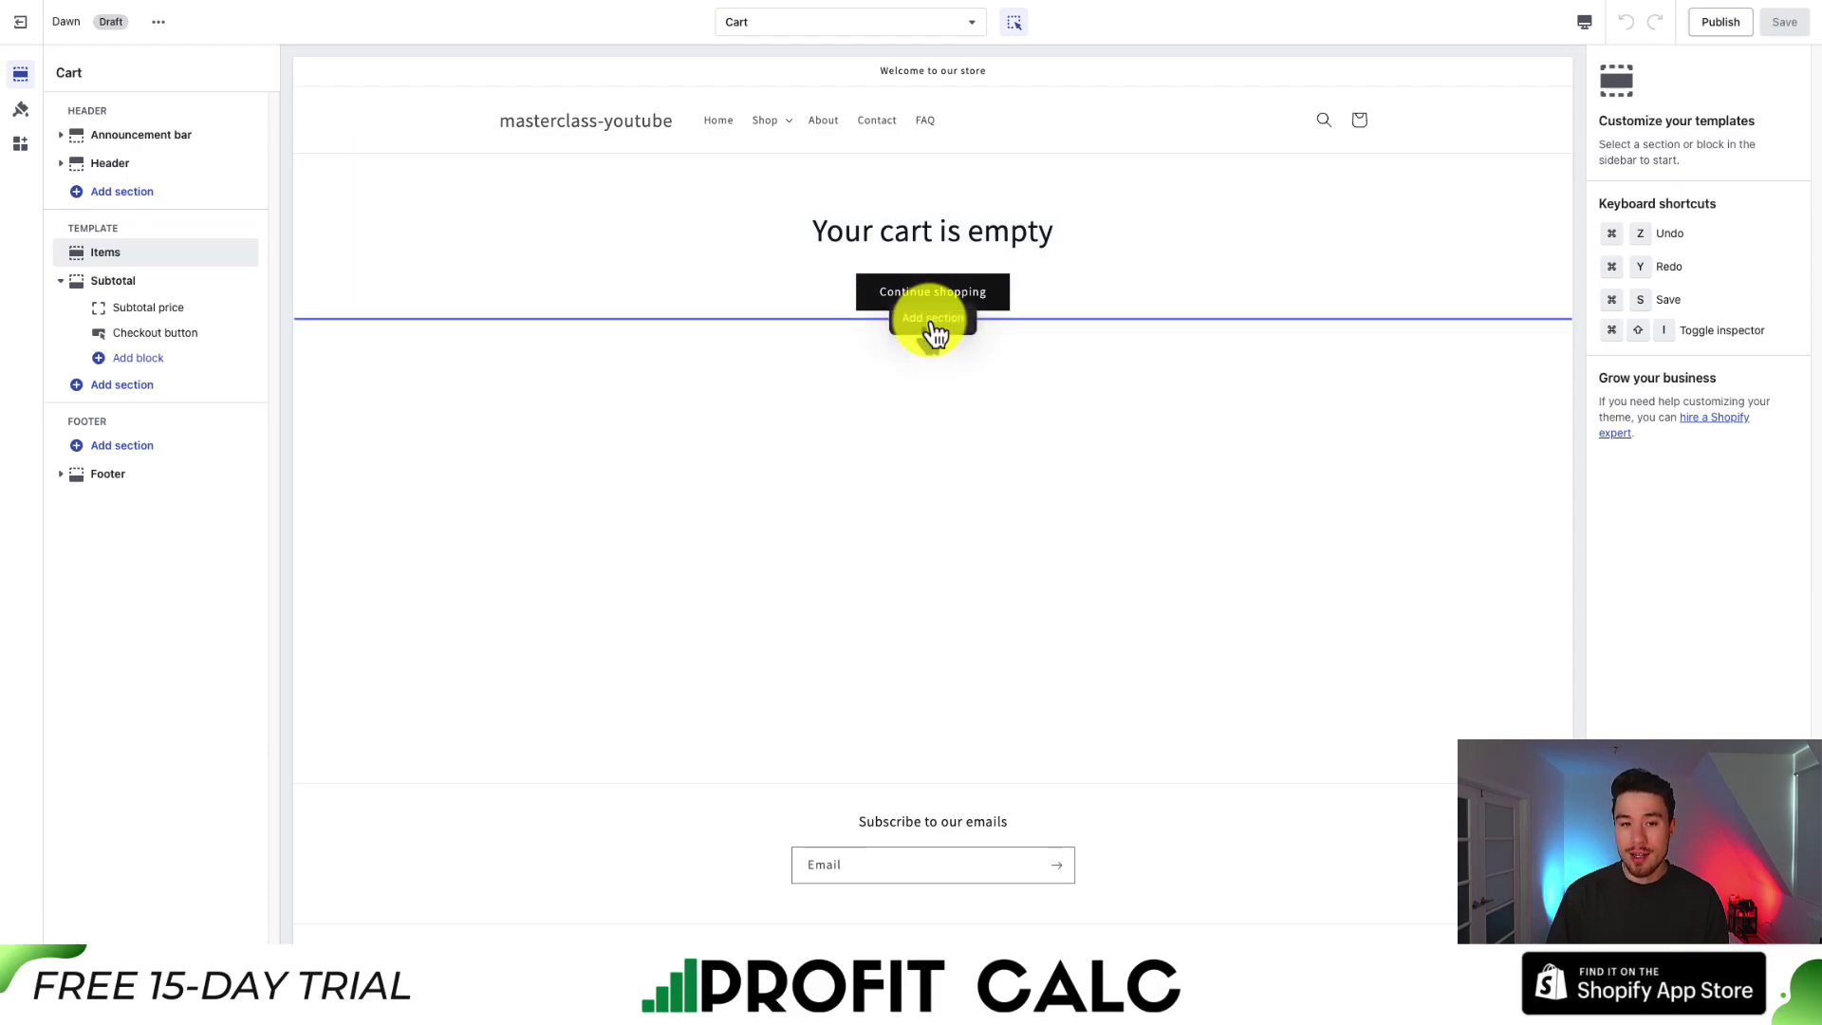
Step: Return the theme editor to the home page template, select the Image banner section and collapse its blocks
{"action": "left_click", "coordinate": [607, 131]}
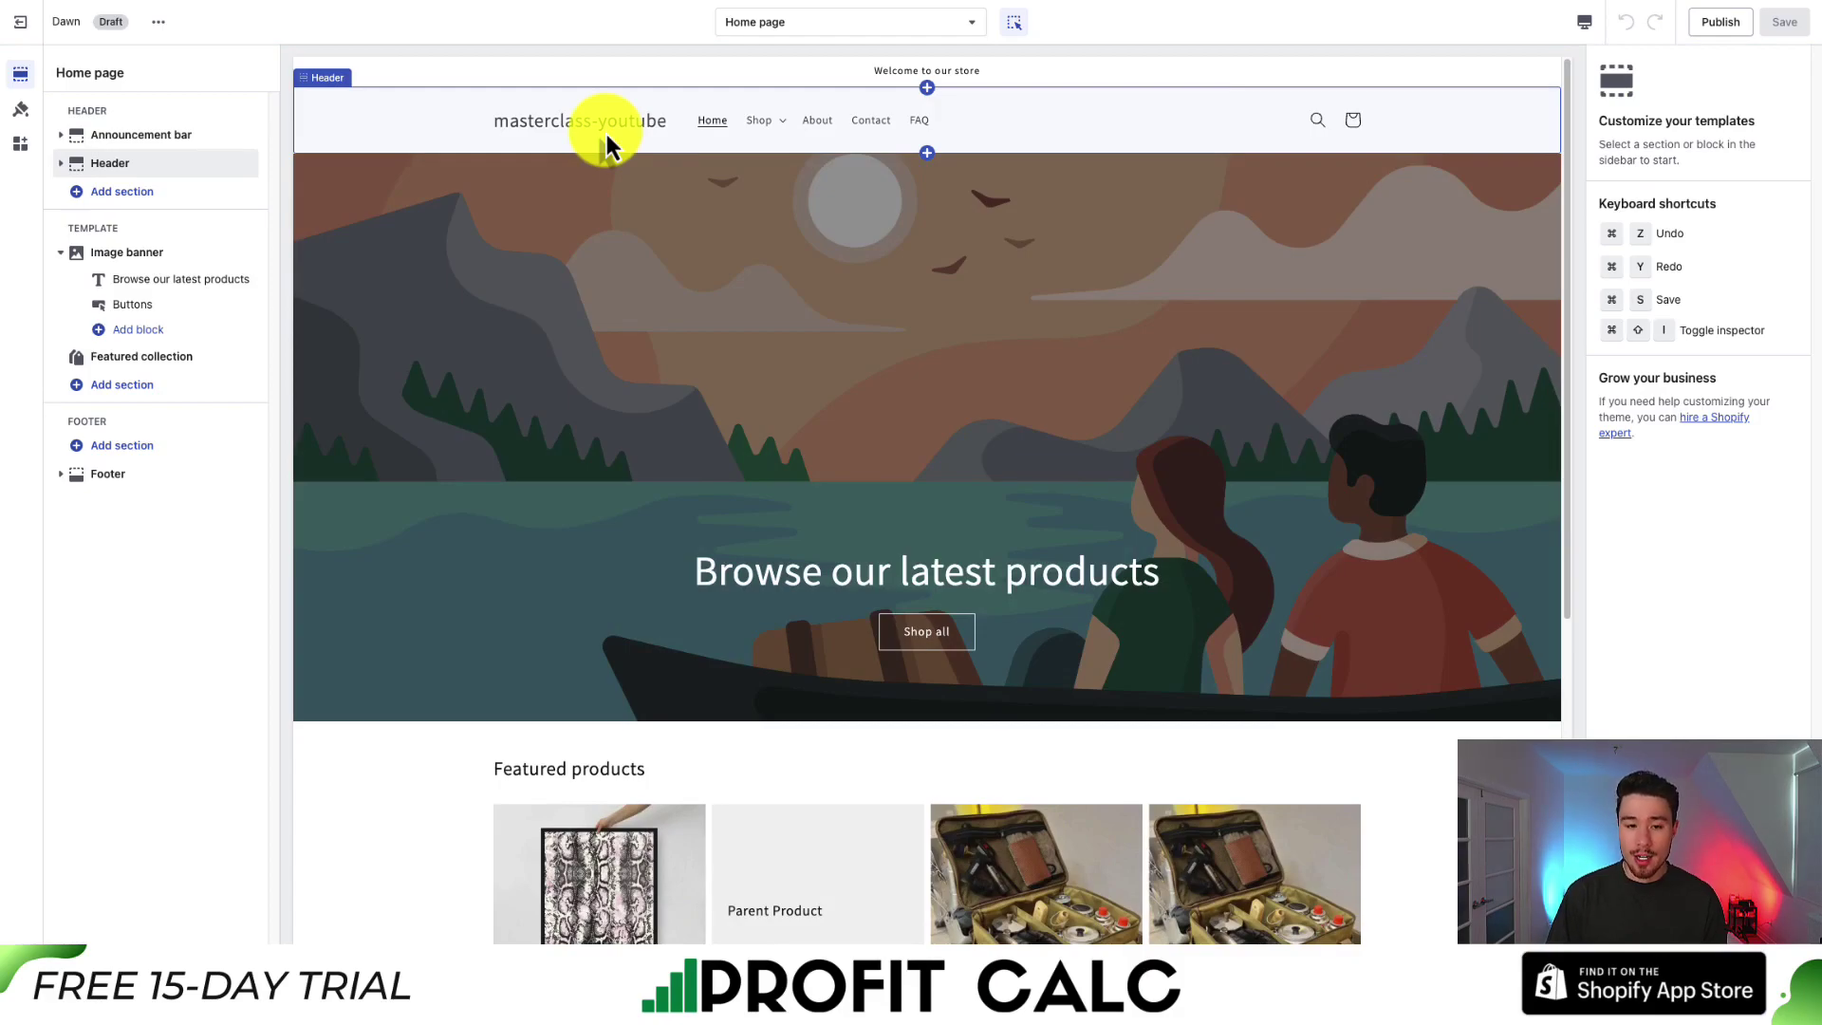
{"action": "left_click", "coordinate": [799, 23]}
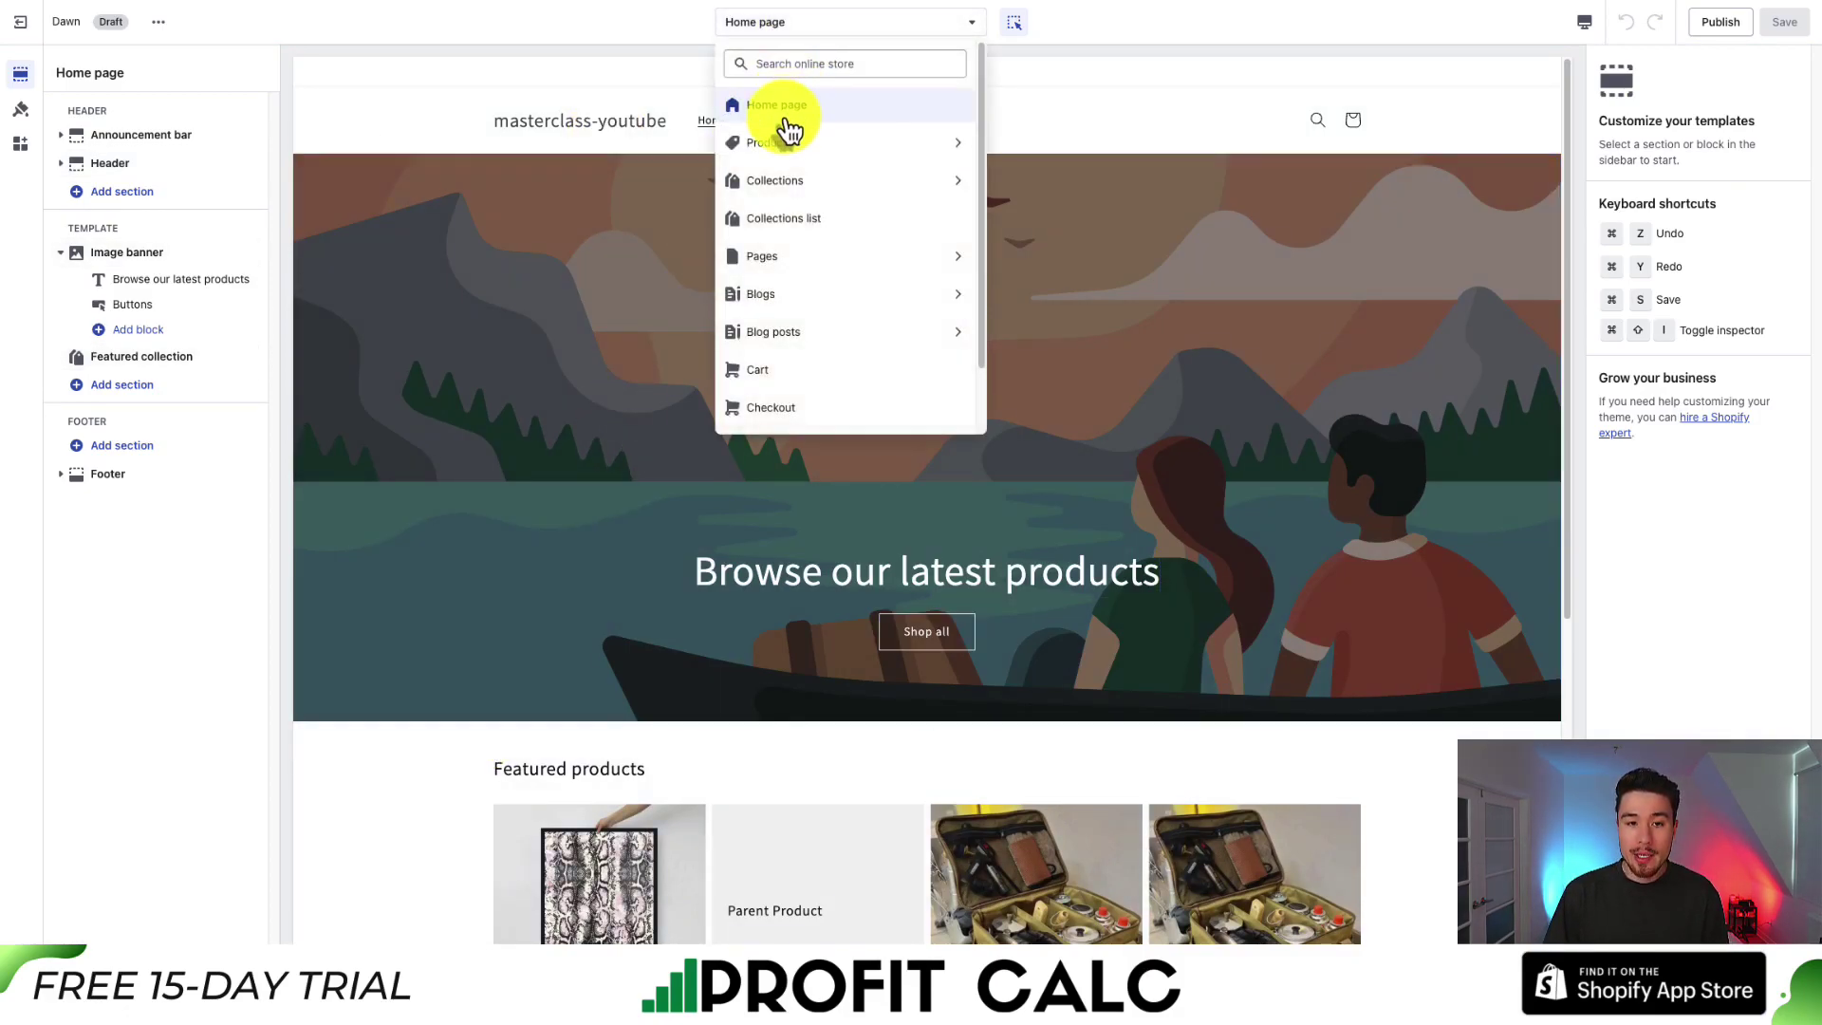
{"action": "left_click", "coordinate": [503, 59]}
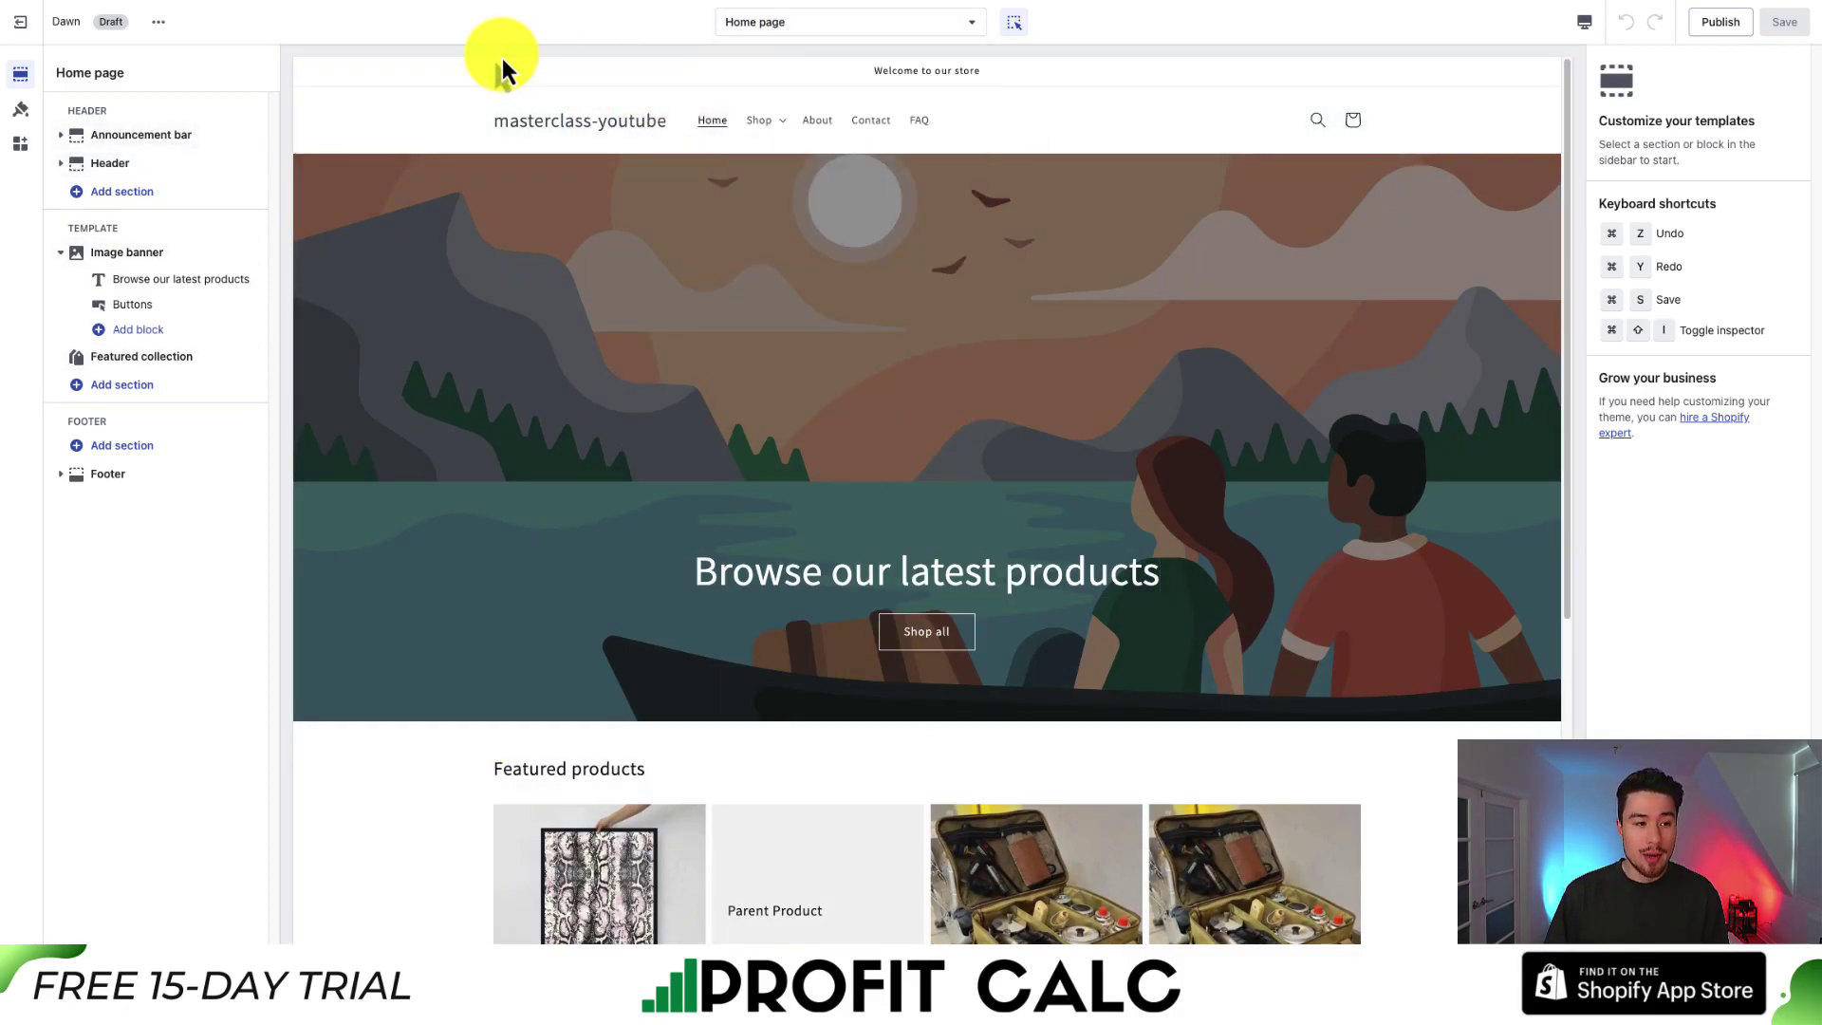
{"action": "left_click", "coordinate": [72, 253]}
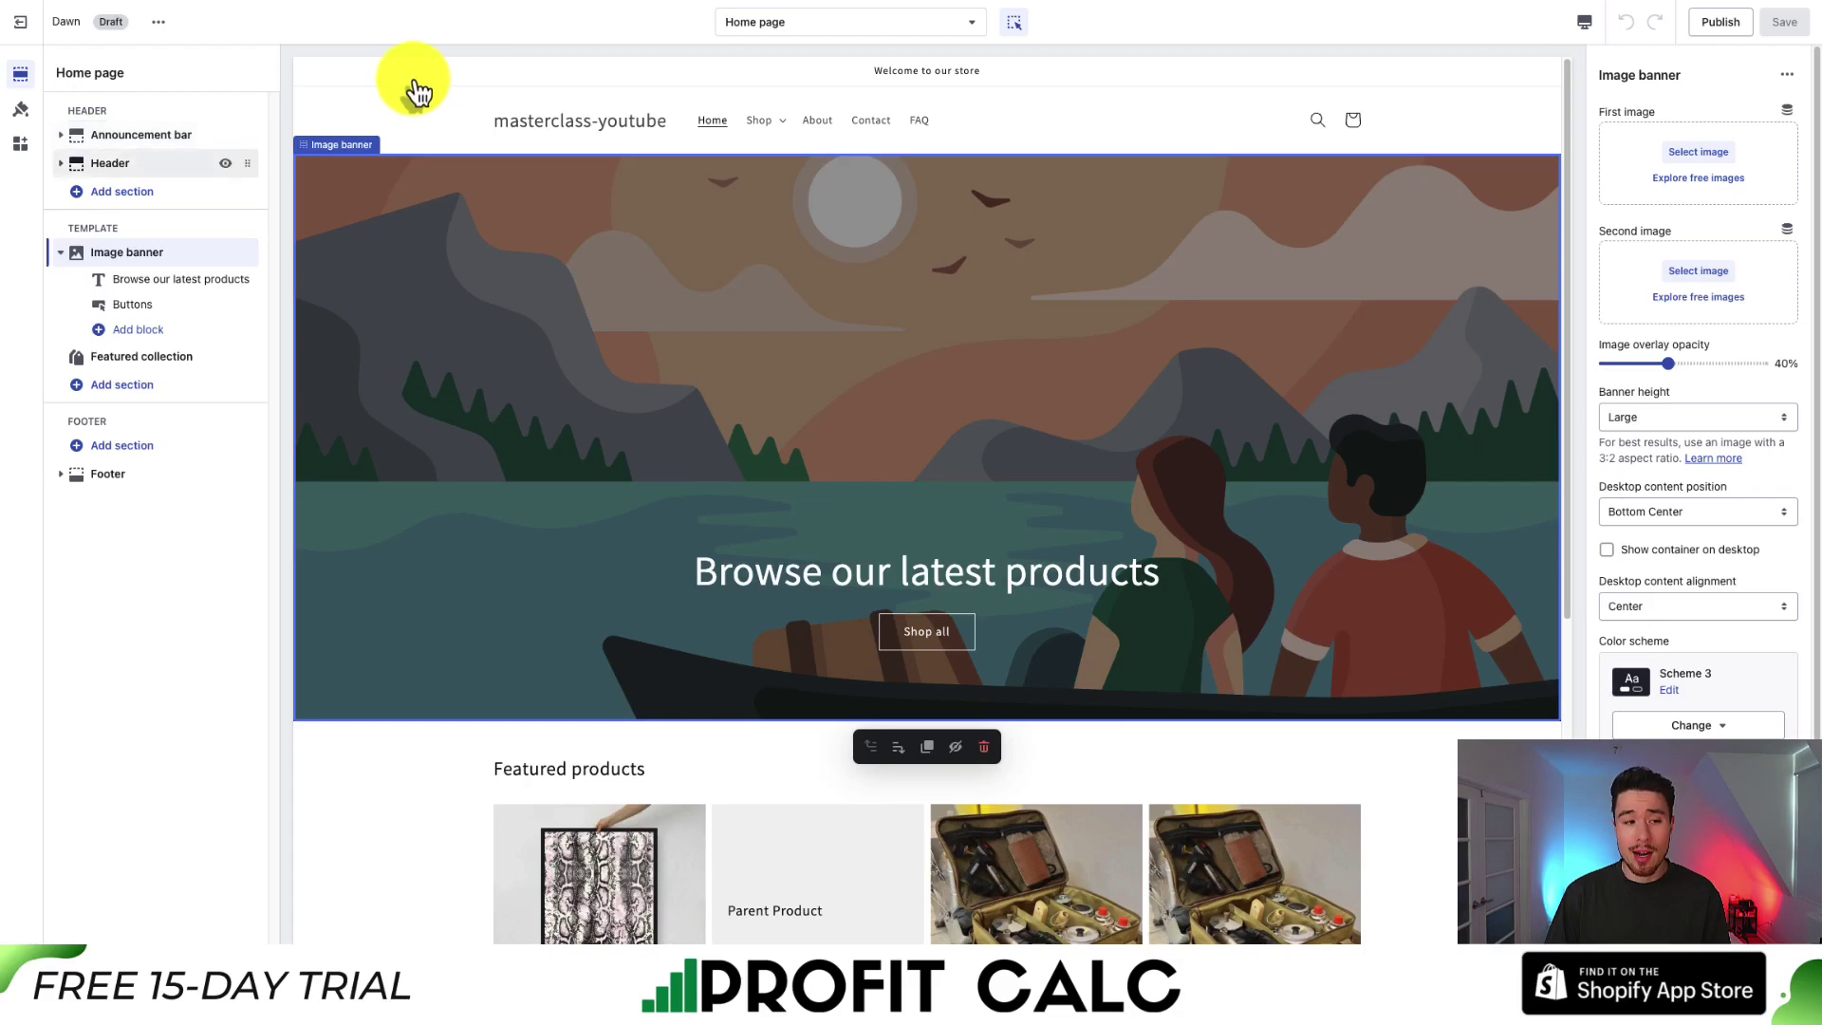
{"action": "left_click", "coordinate": [63, 254]}
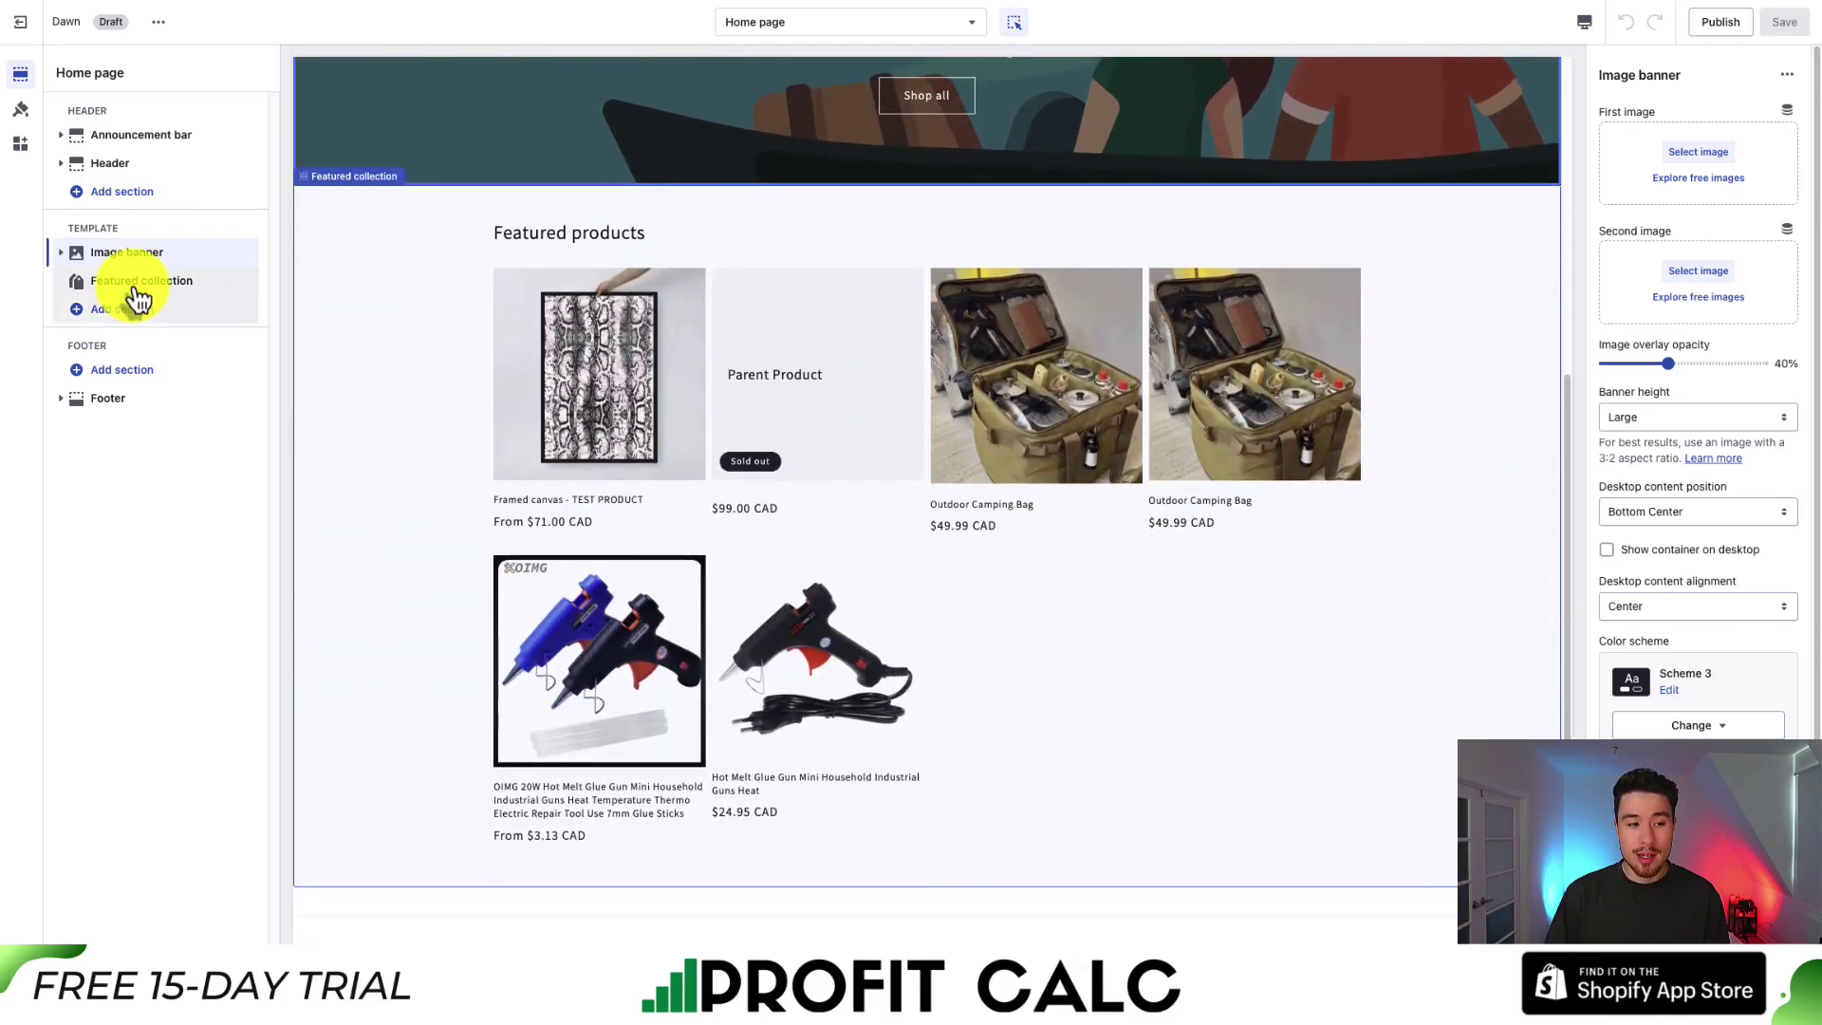
Step: Browse the available sections and add a Collection list section to the home page template
{"action": "left_click", "coordinate": [106, 310]}
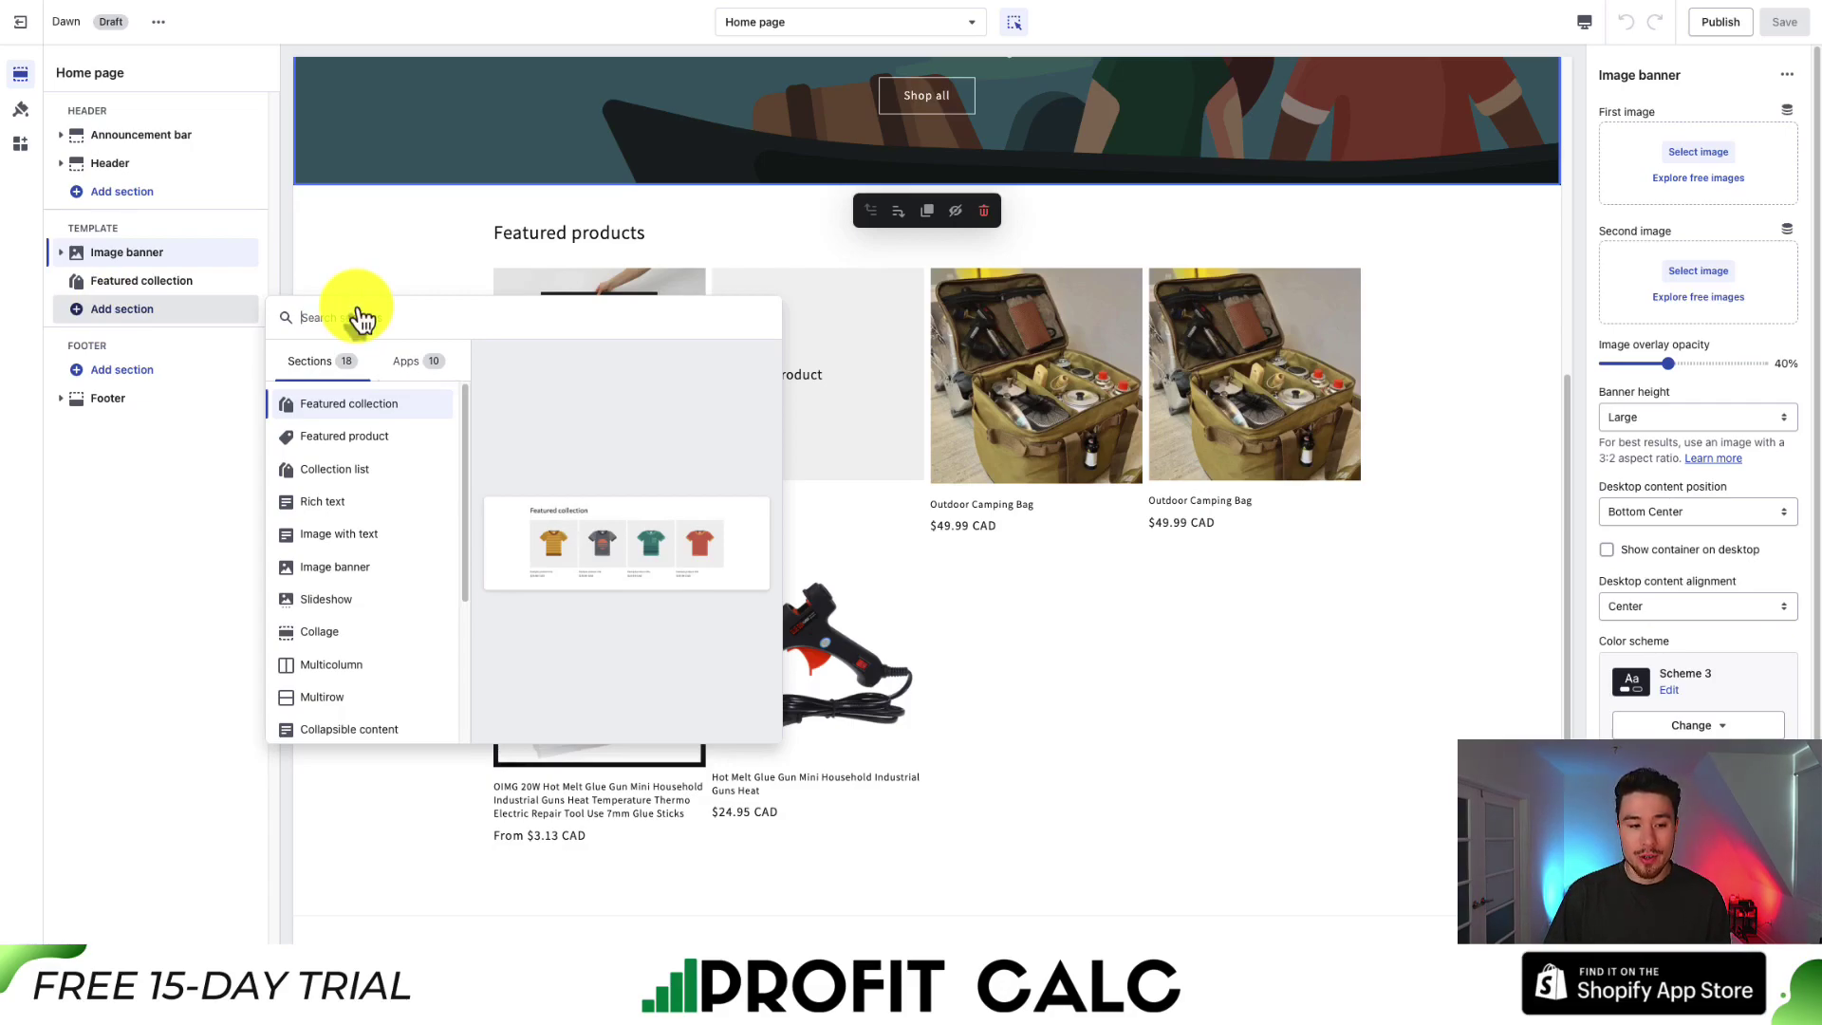
{"action": "scroll", "coordinate": [344, 415], "scroll_direction": "down", "scroll_amount": 1}
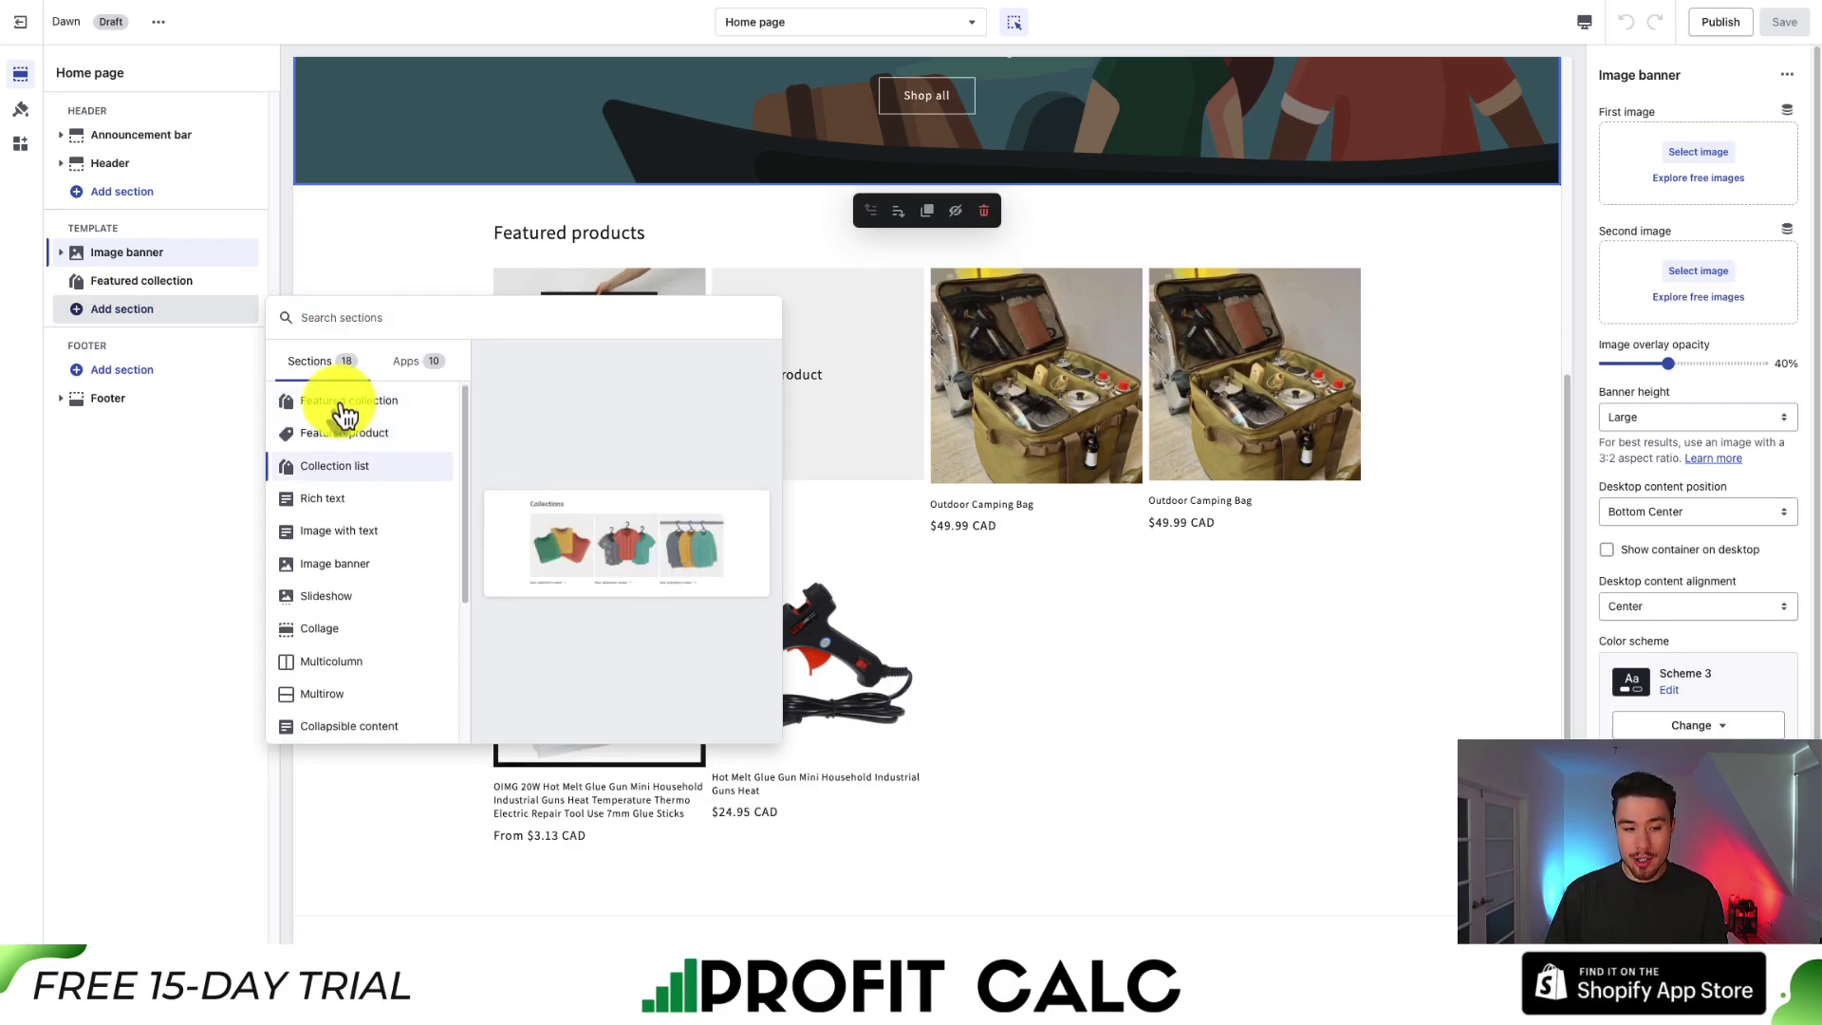
{"action": "scroll", "coordinate": [347, 512], "scroll_direction": "down", "scroll_amount": 2}
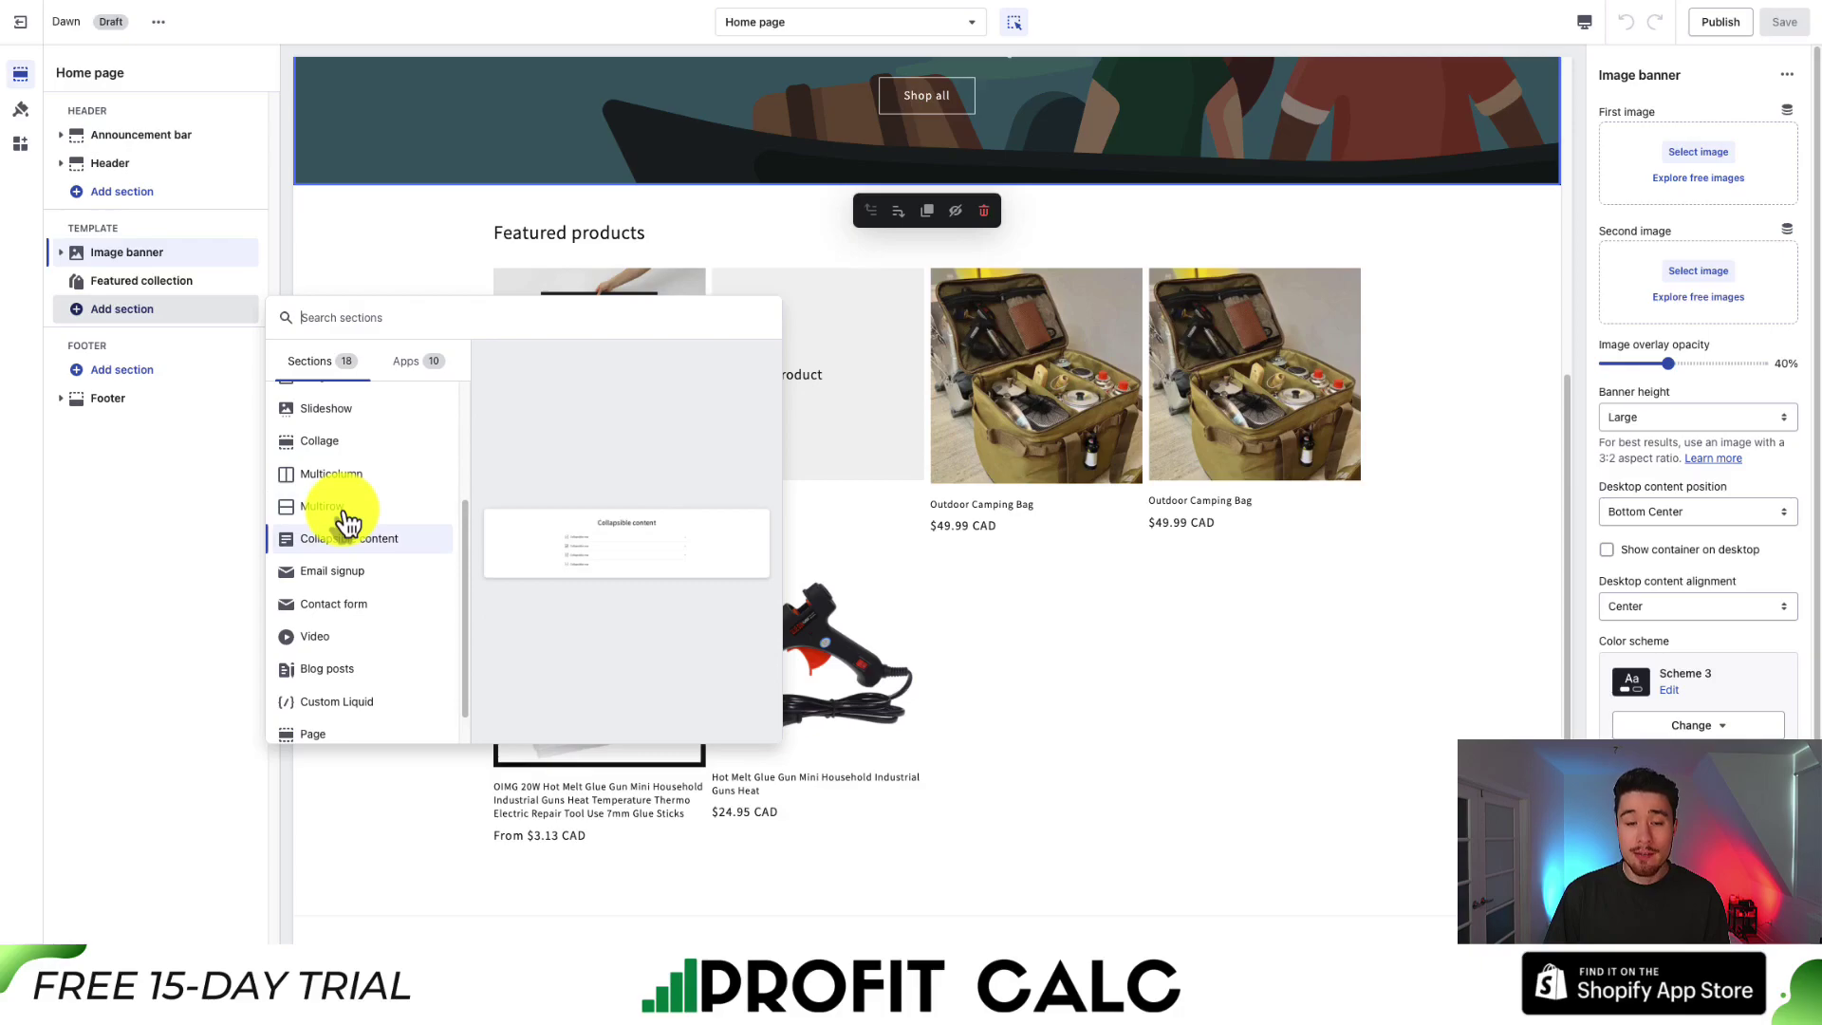
{"action": "key", "text": "Down"}
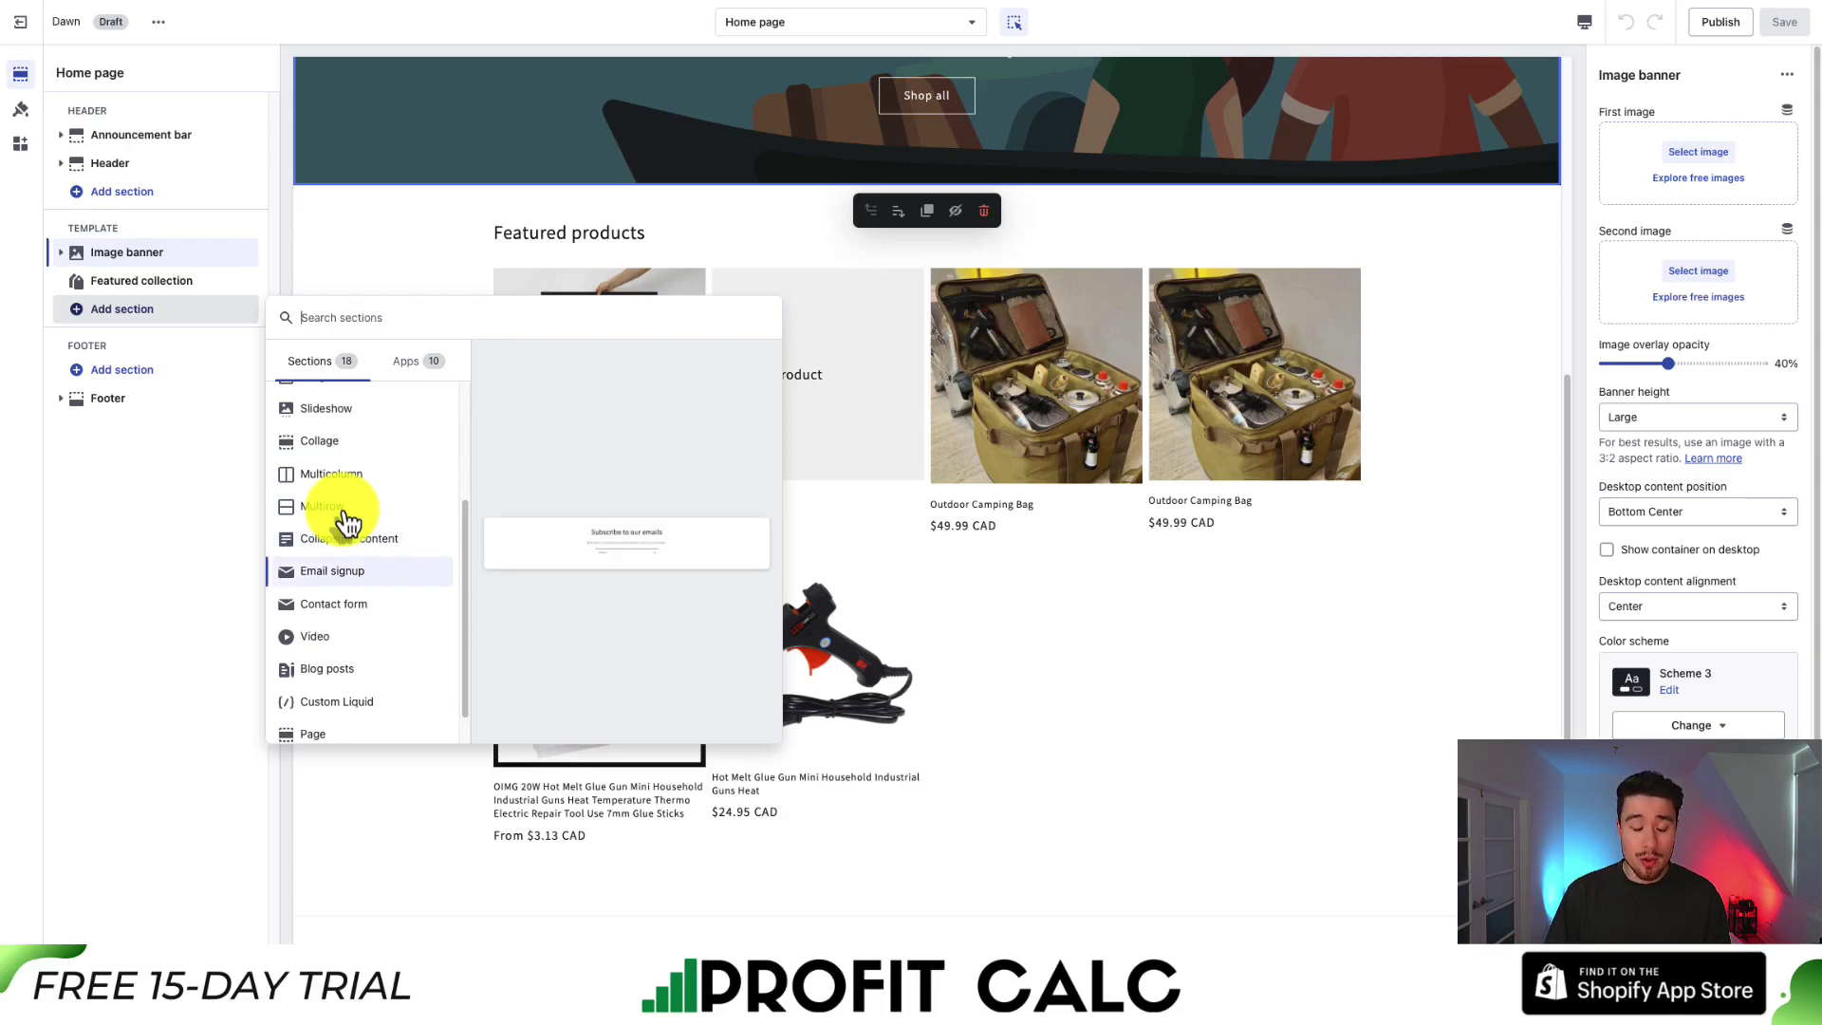
{"action": "key", "text": "Down"}
{"action": "key", "text": "Down"}
{"action": "scroll", "coordinate": [344, 513], "scroll_direction": "up", "scroll_amount": 2}
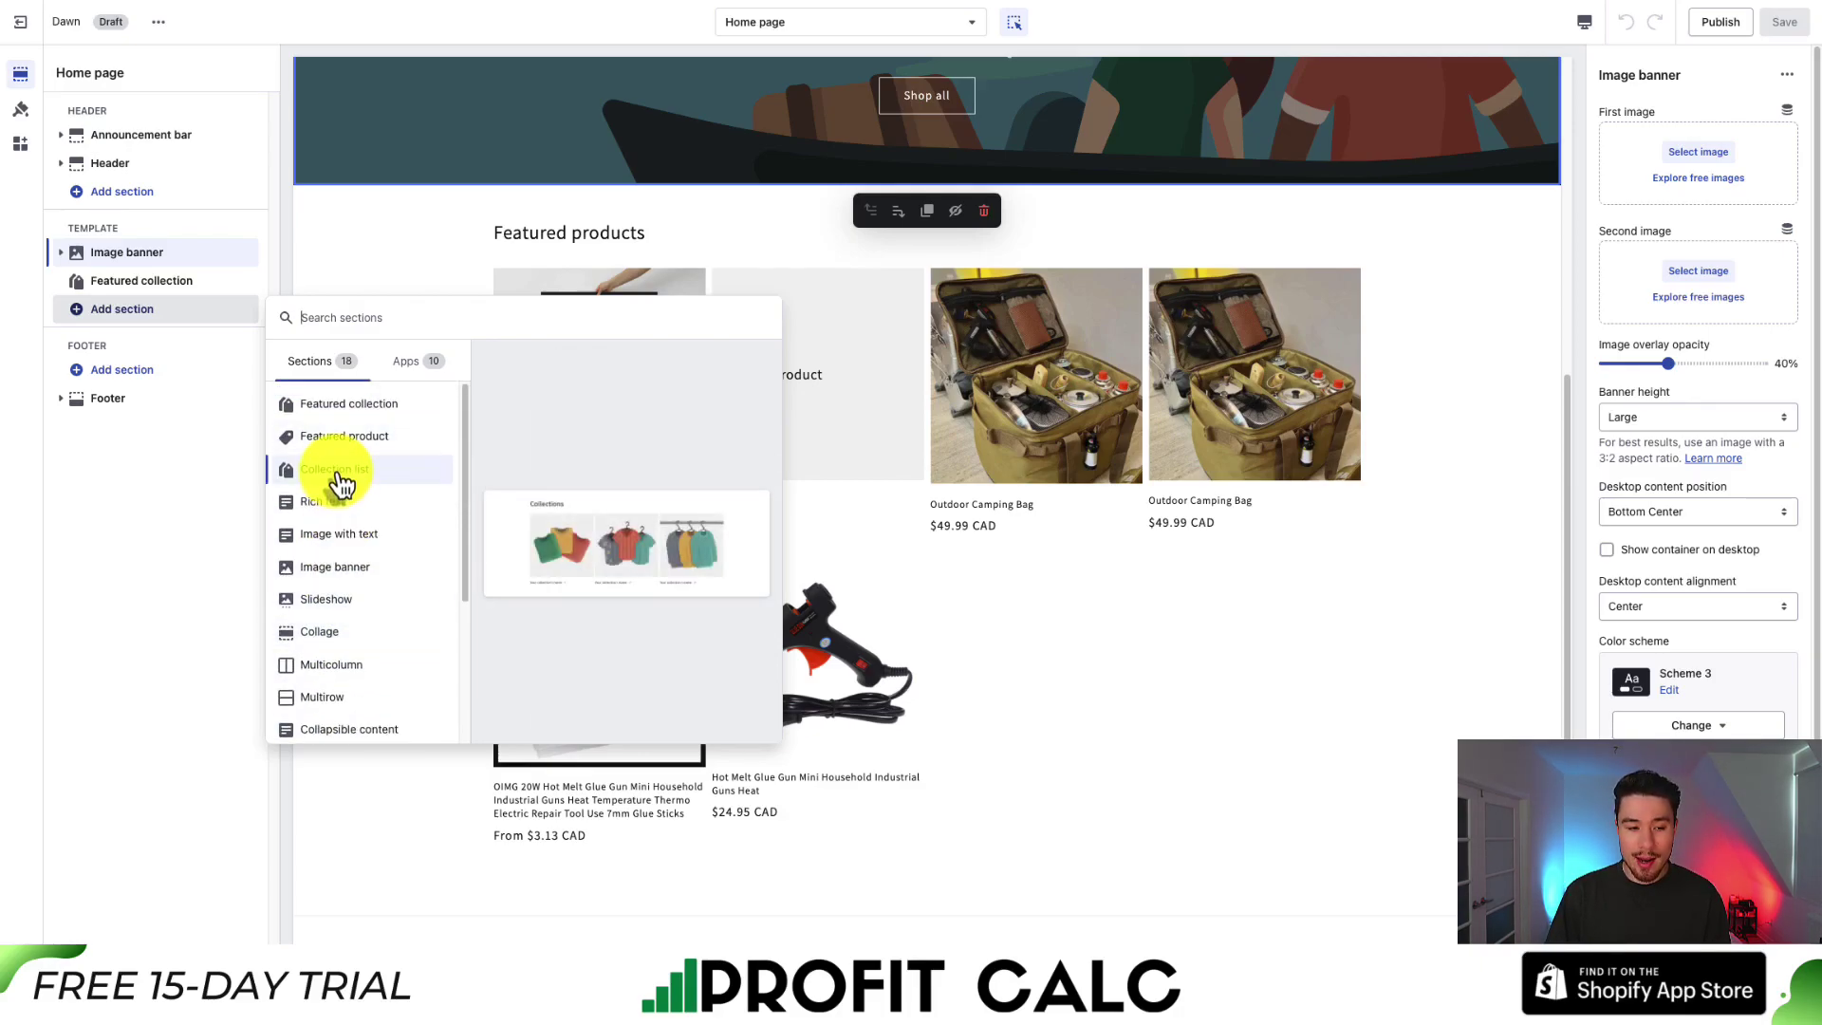
{"action": "left_click", "coordinate": [342, 472]}
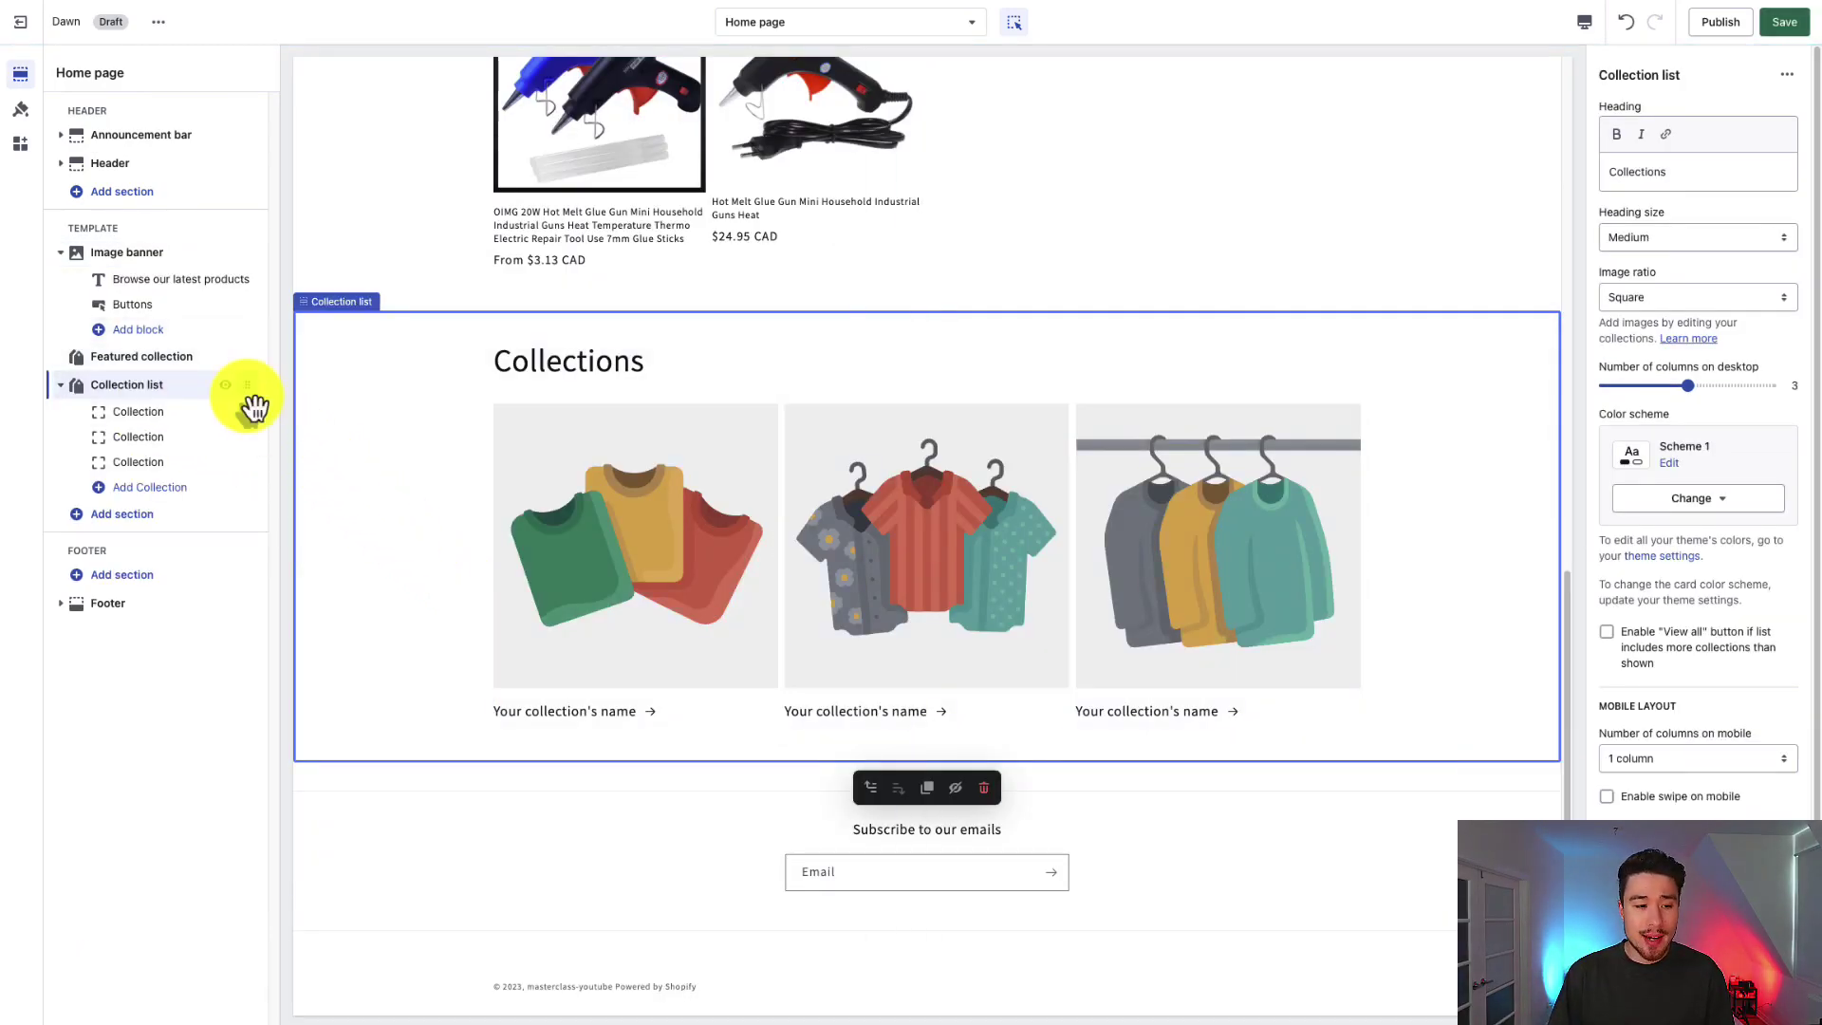
Step: Collapse the Collection list section and move it above the Featured collection section
{"action": "left_click", "coordinate": [147, 384]}
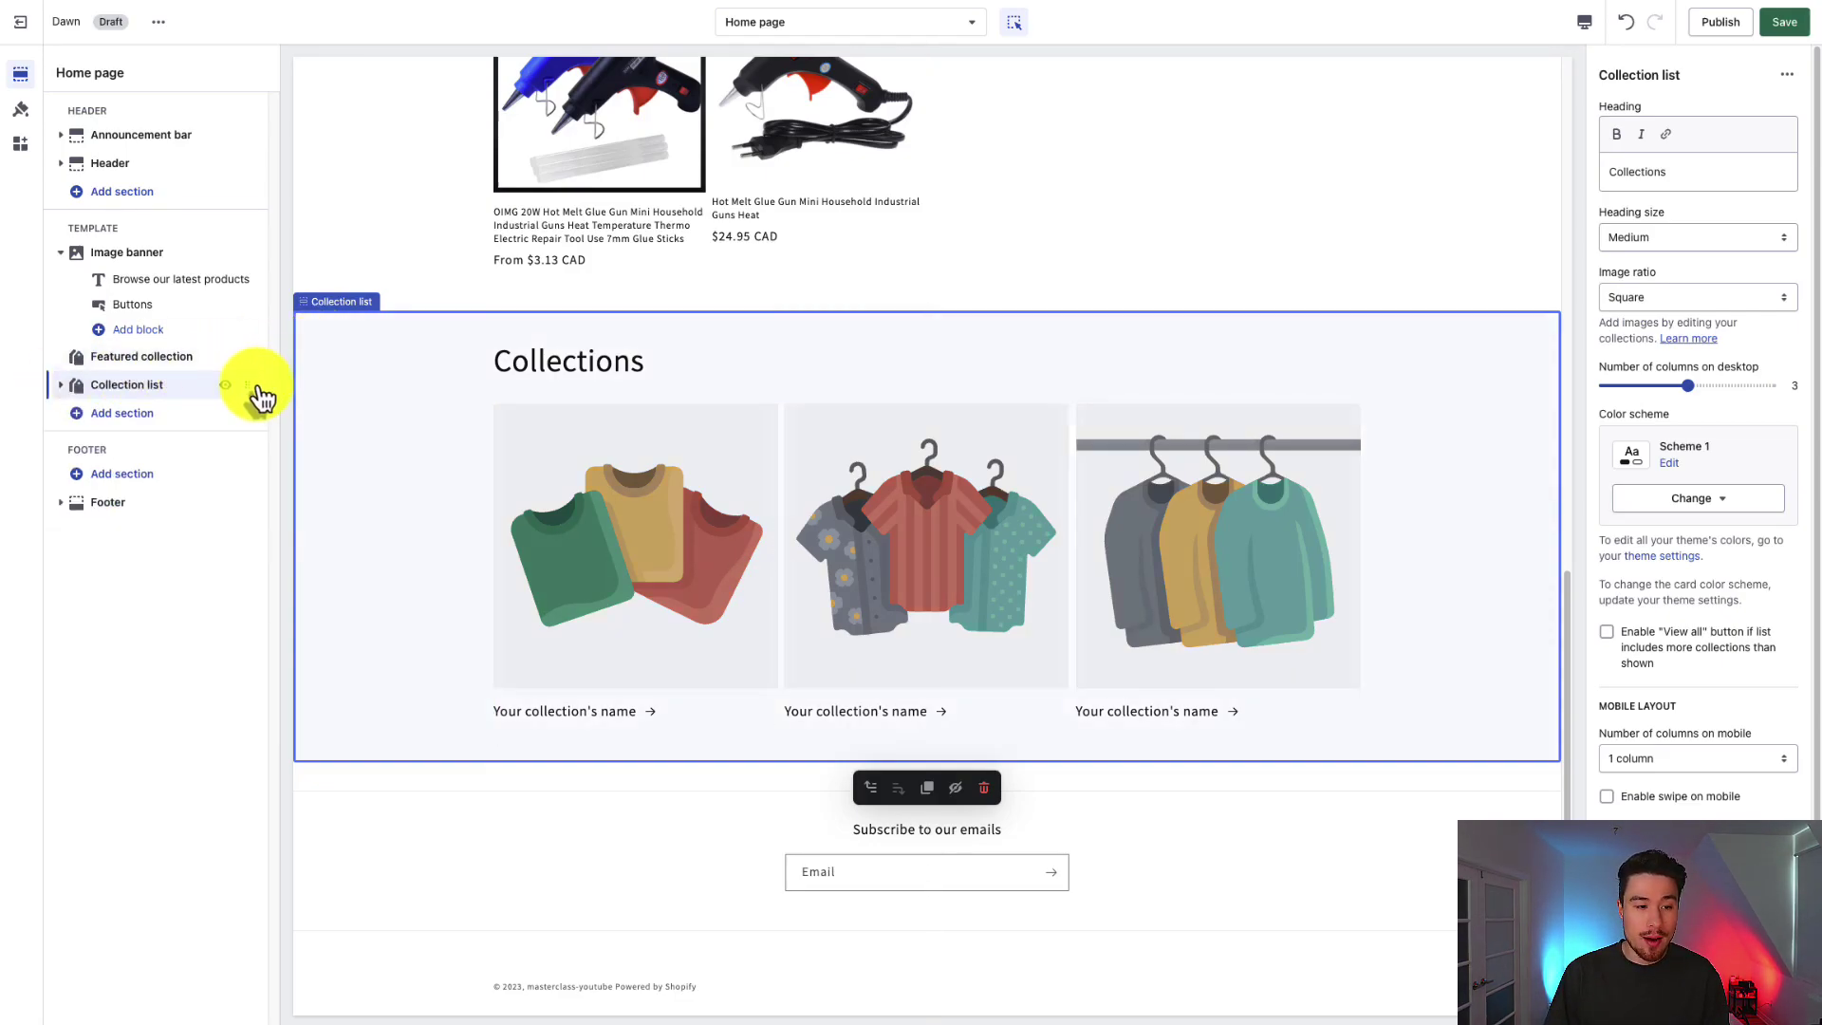
{"action": "left_click_drag", "start_coordinate": [252, 397], "coordinate": [239, 286]}
{"action": "left_click_drag", "start_coordinate": [239, 277], "coordinate": [252, 337]}
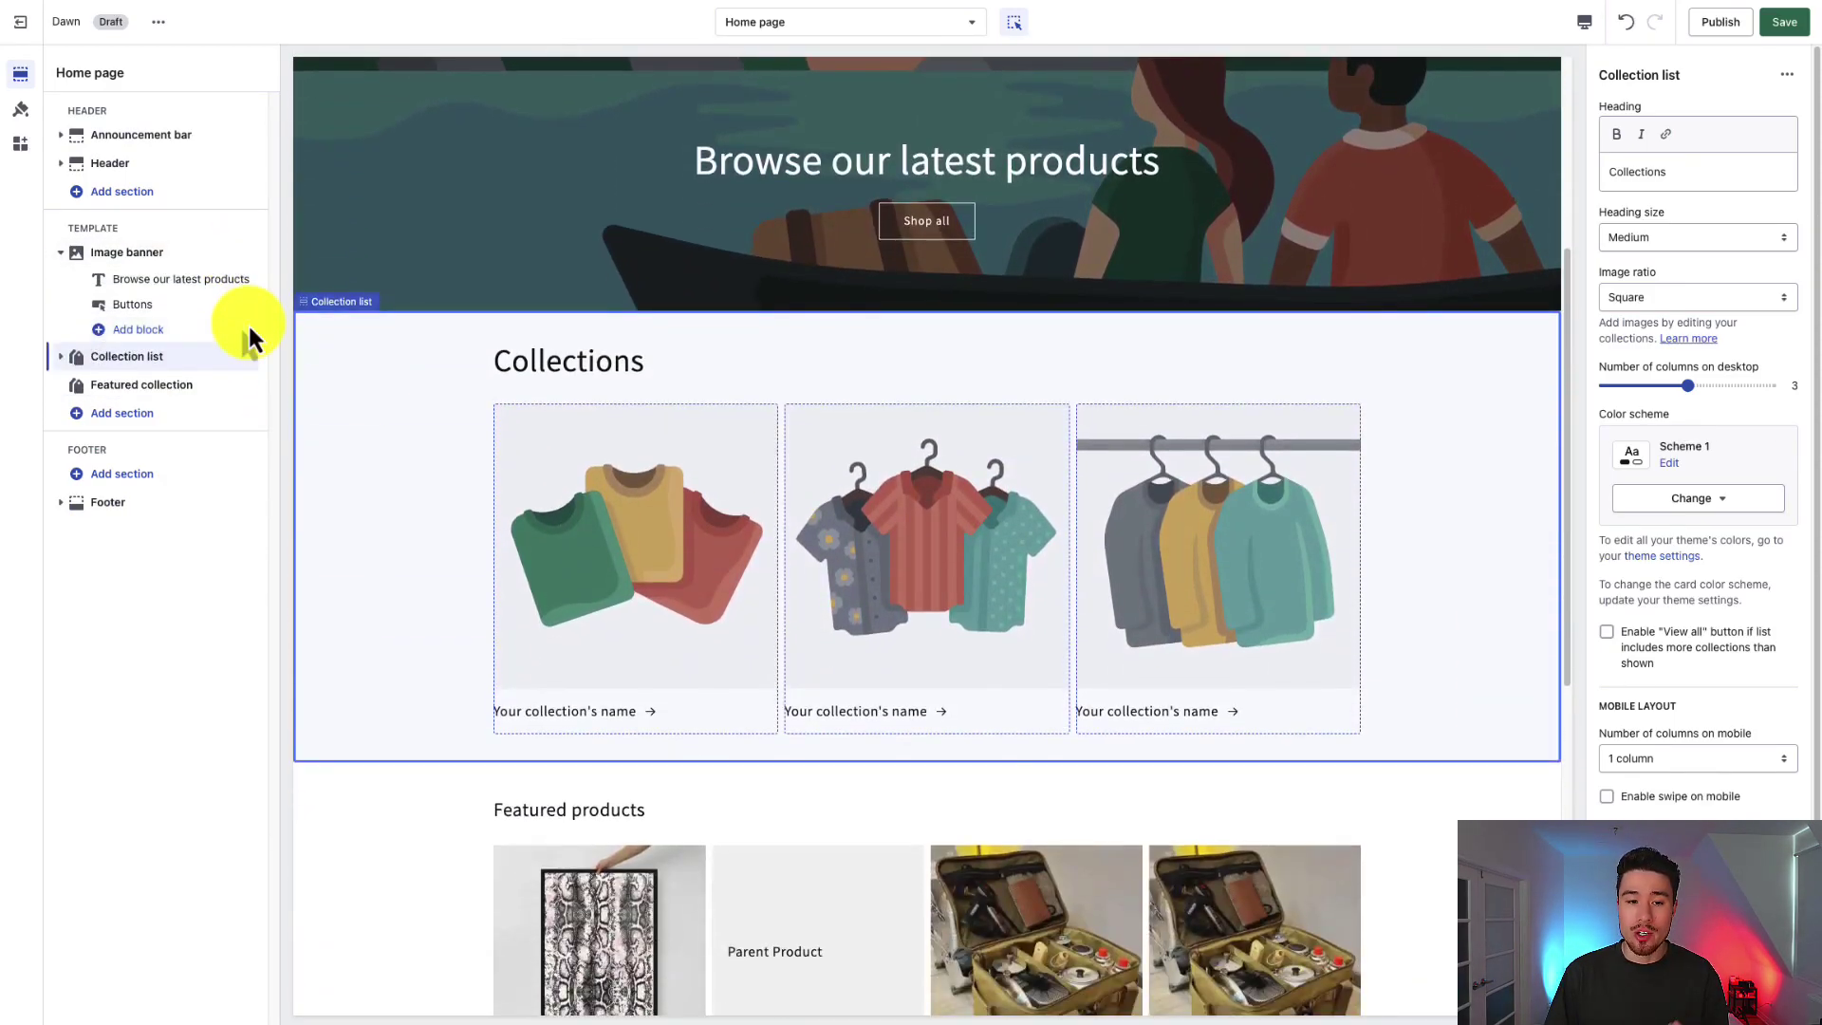
Step: Expand the Collection list section and look at the settings of the Image banner's heading and Buttons blocks
{"action": "left_click", "coordinate": [82, 360]}
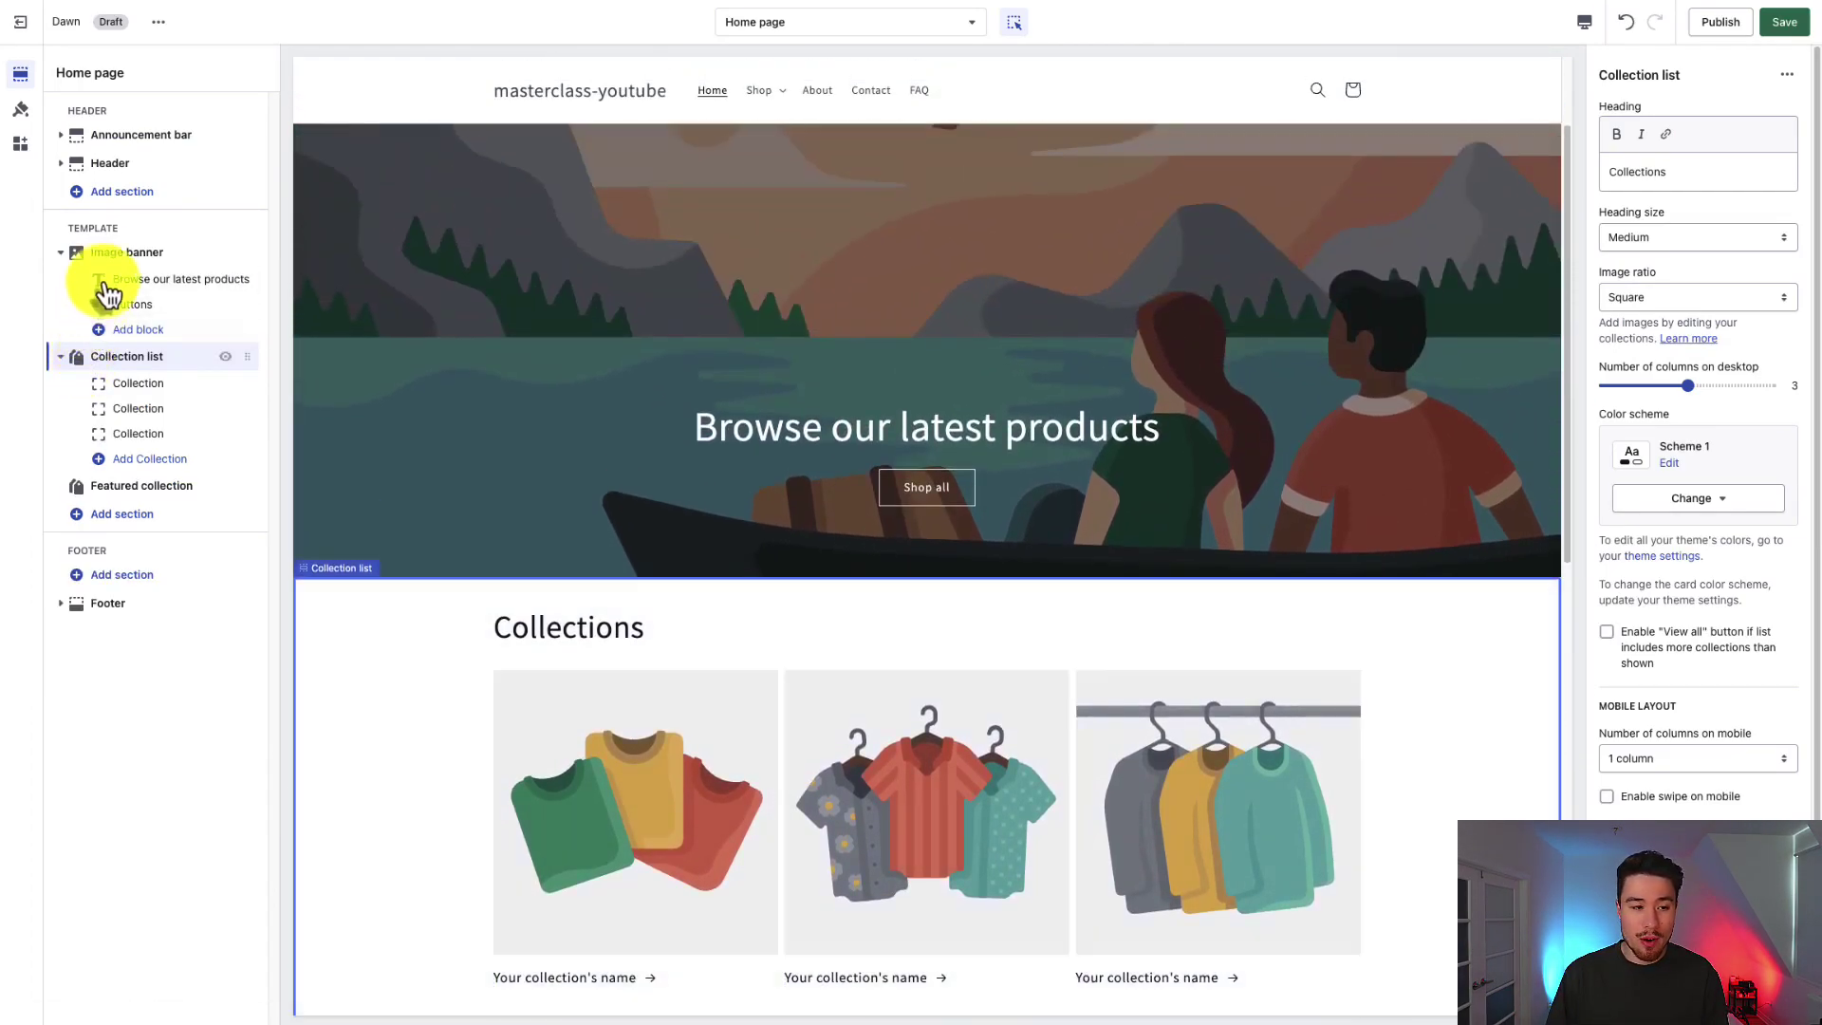
{"action": "left_click", "coordinate": [113, 258]}
{"action": "left_click", "coordinate": [142, 280]}
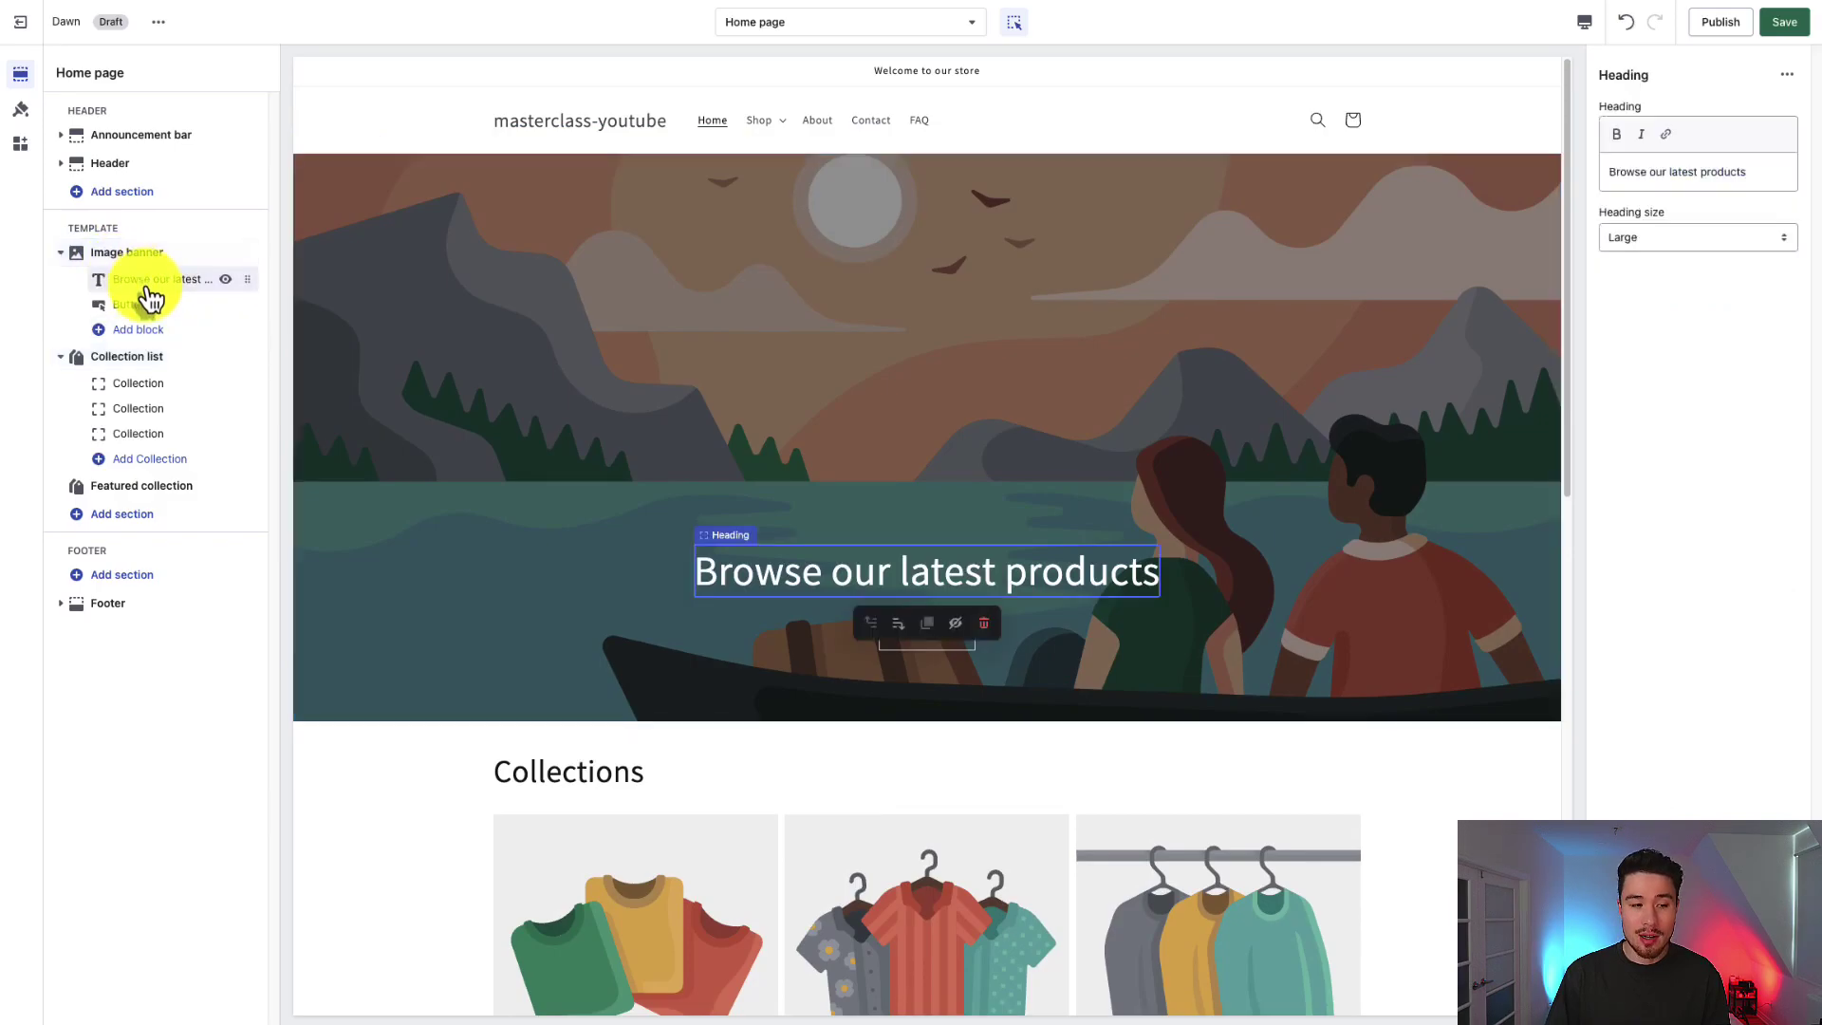
{"action": "left_click", "coordinate": [143, 305]}
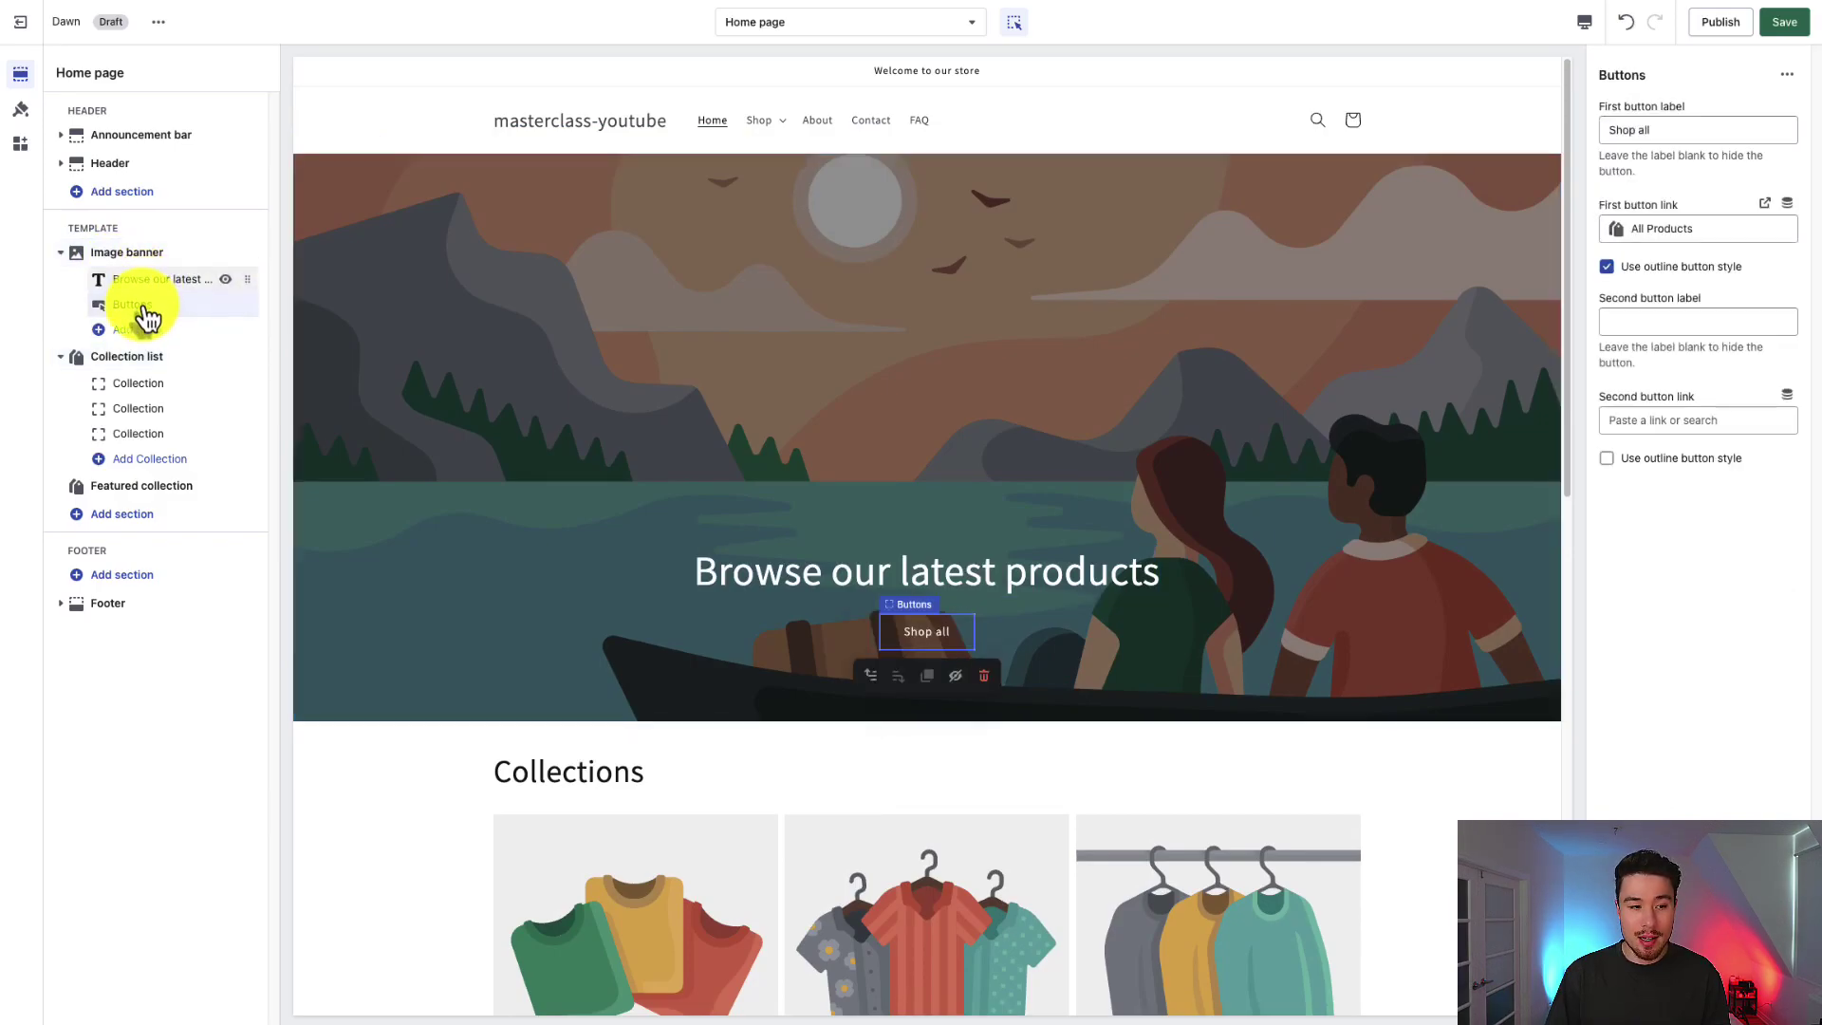
Step: Change the Image banner's heading text to "Welcome to my Shopify store"
{"action": "left_click", "coordinate": [193, 284]}
{"action": "left_click", "coordinate": [714, 576]}
{"action": "double_click", "coordinate": [731, 581]}
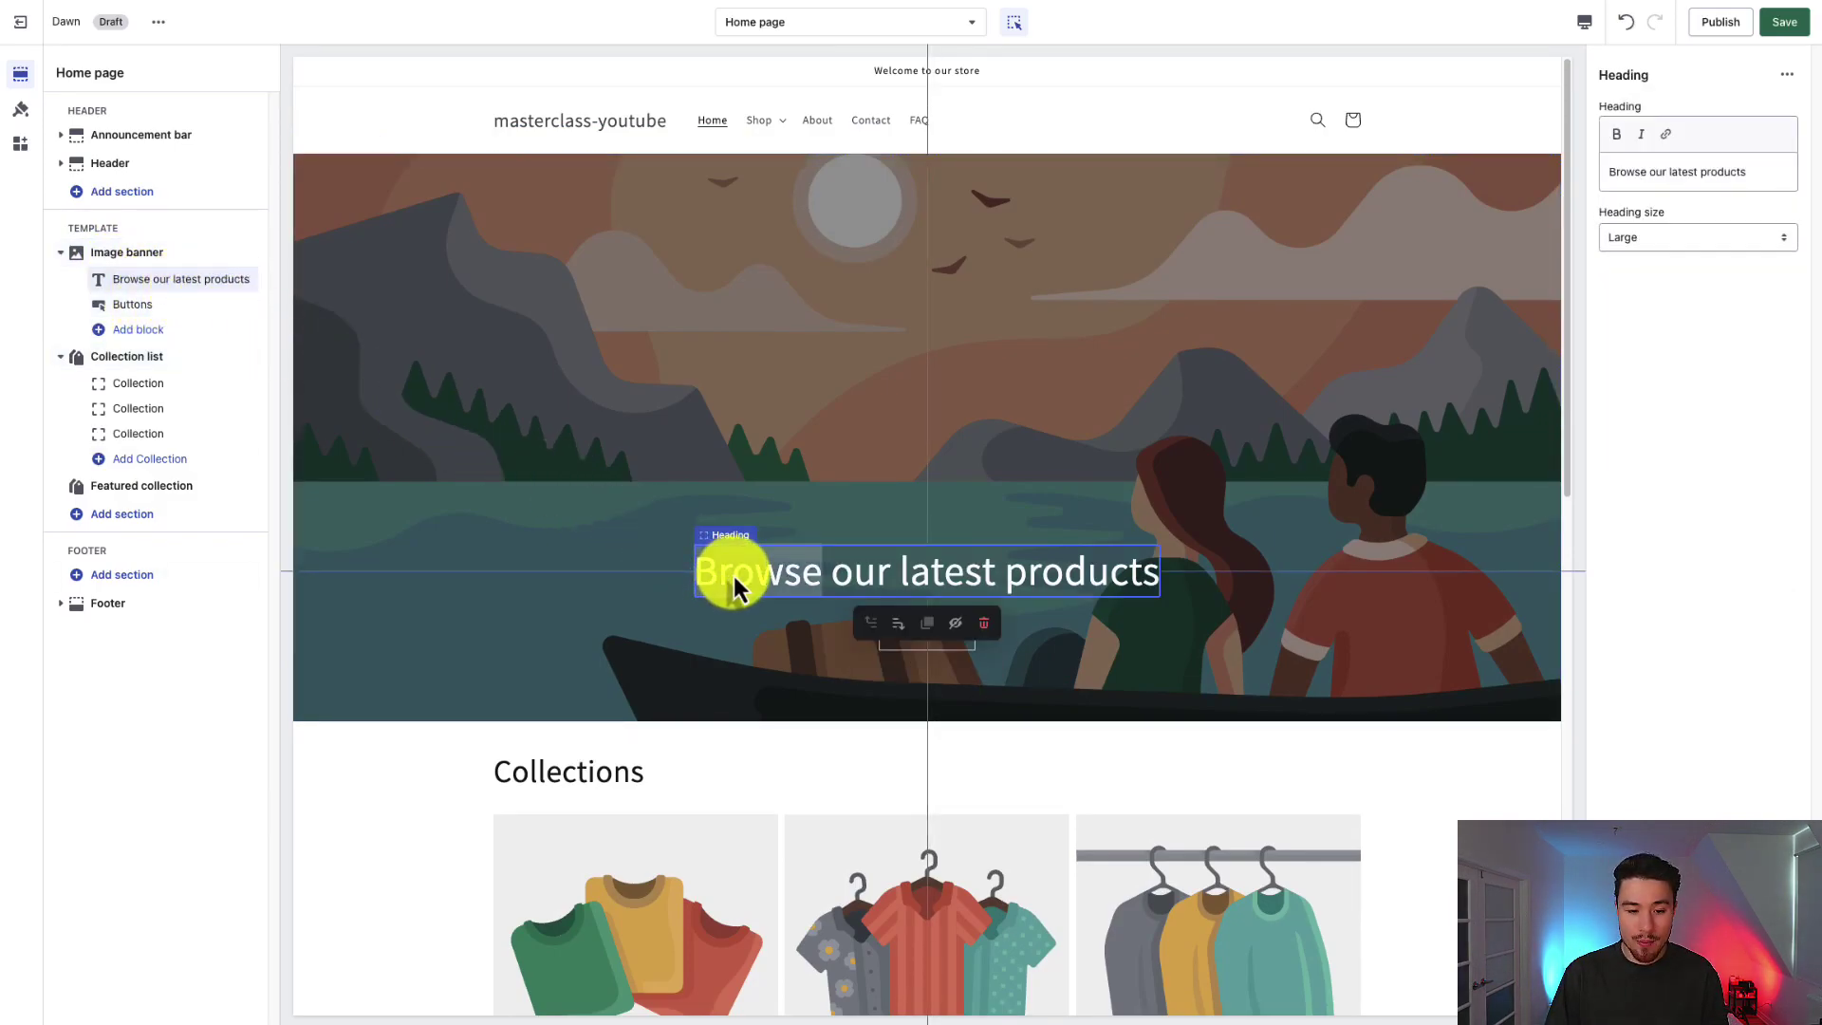
{"action": "triple_click", "coordinate": [732, 579]}
{"action": "left_click", "coordinate": [1129, 581]}
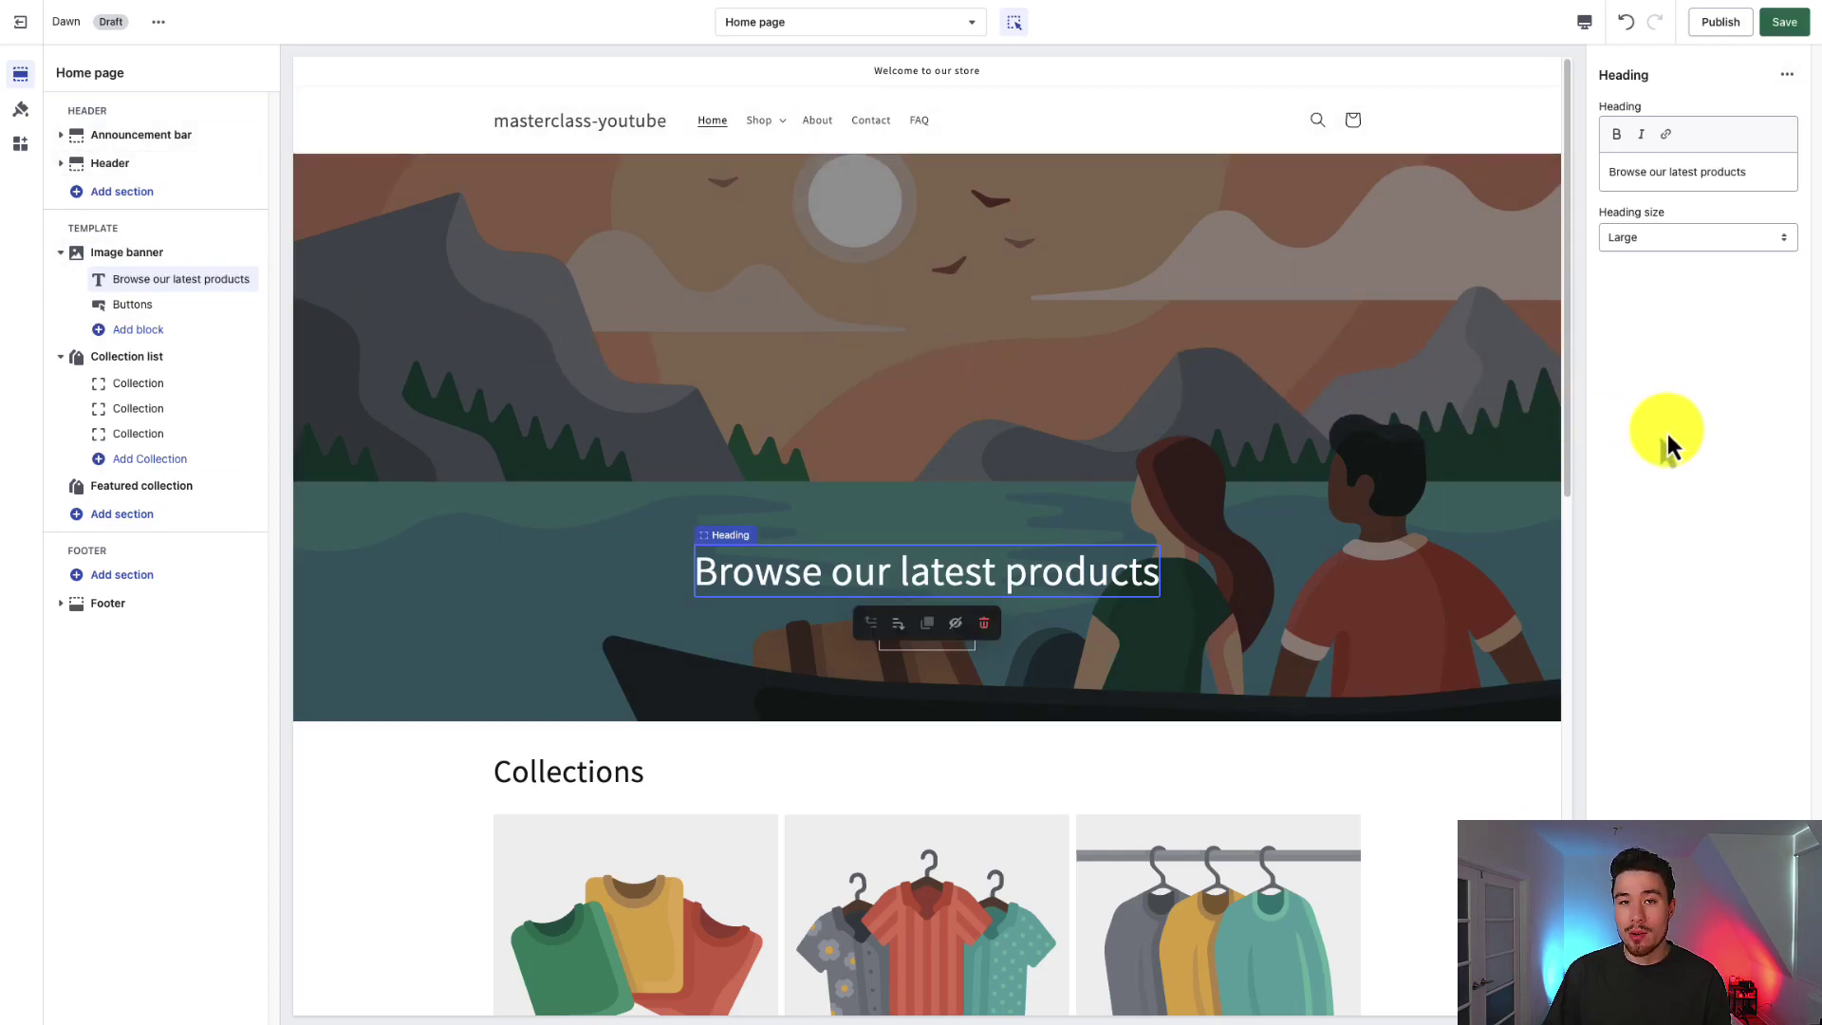
{"action": "triple_click", "coordinate": [1715, 171]}
{"action": "type", "text": "Welcome to my"}
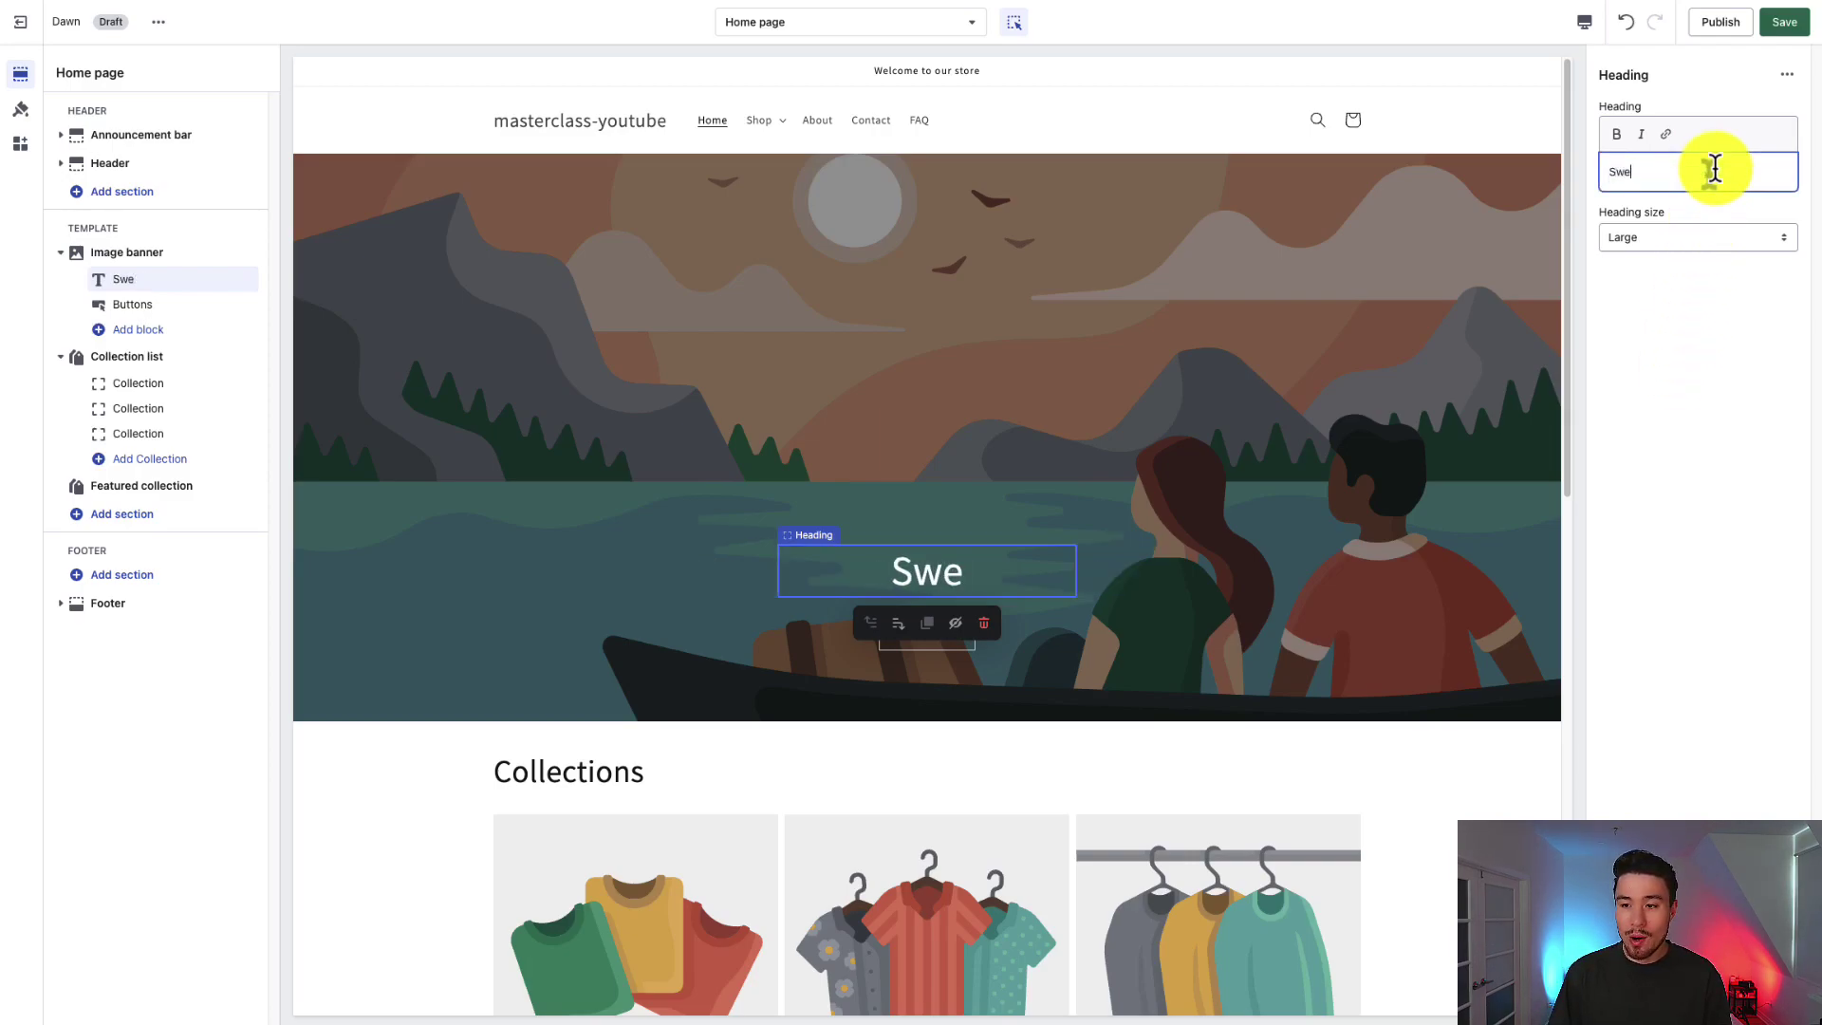
{"action": "type", "text": " Shopify store"}
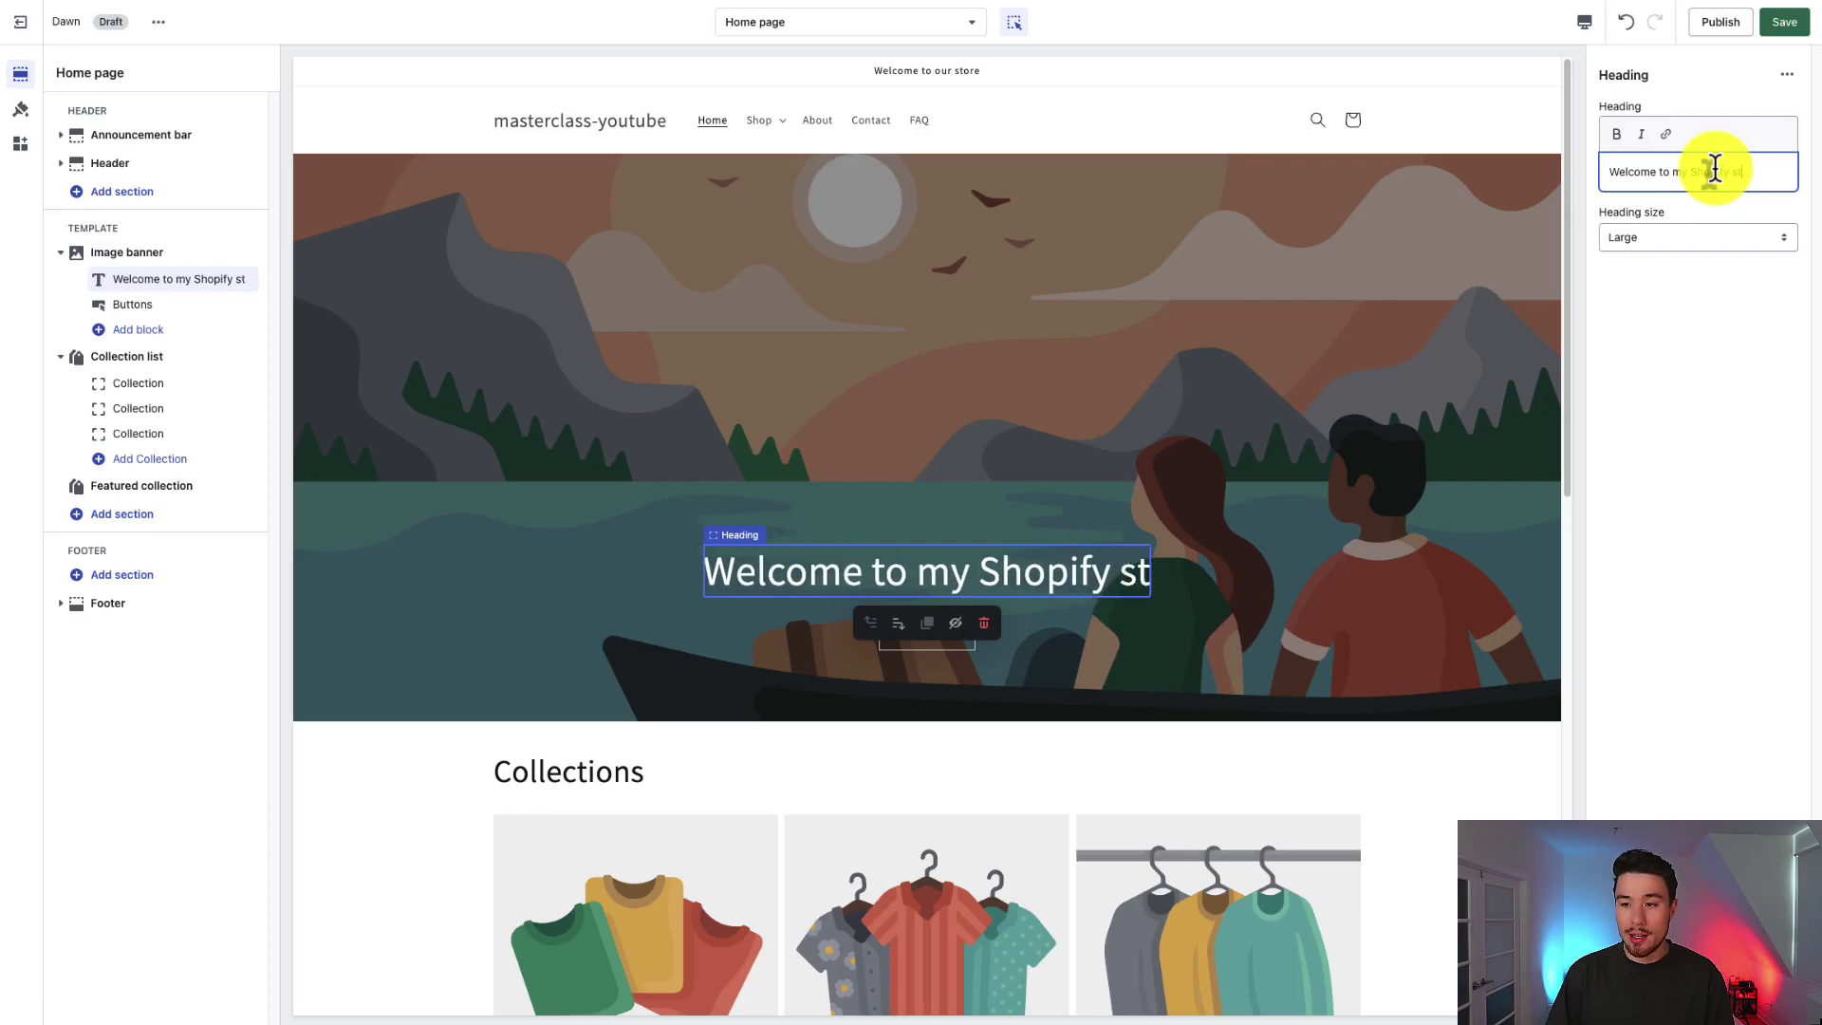
Step: Make the banner heading bold and italic, and check the available heading sizes while keeping Large
{"action": "triple_click", "coordinate": [1683, 171]}
{"action": "left_click", "coordinate": [1616, 134]}
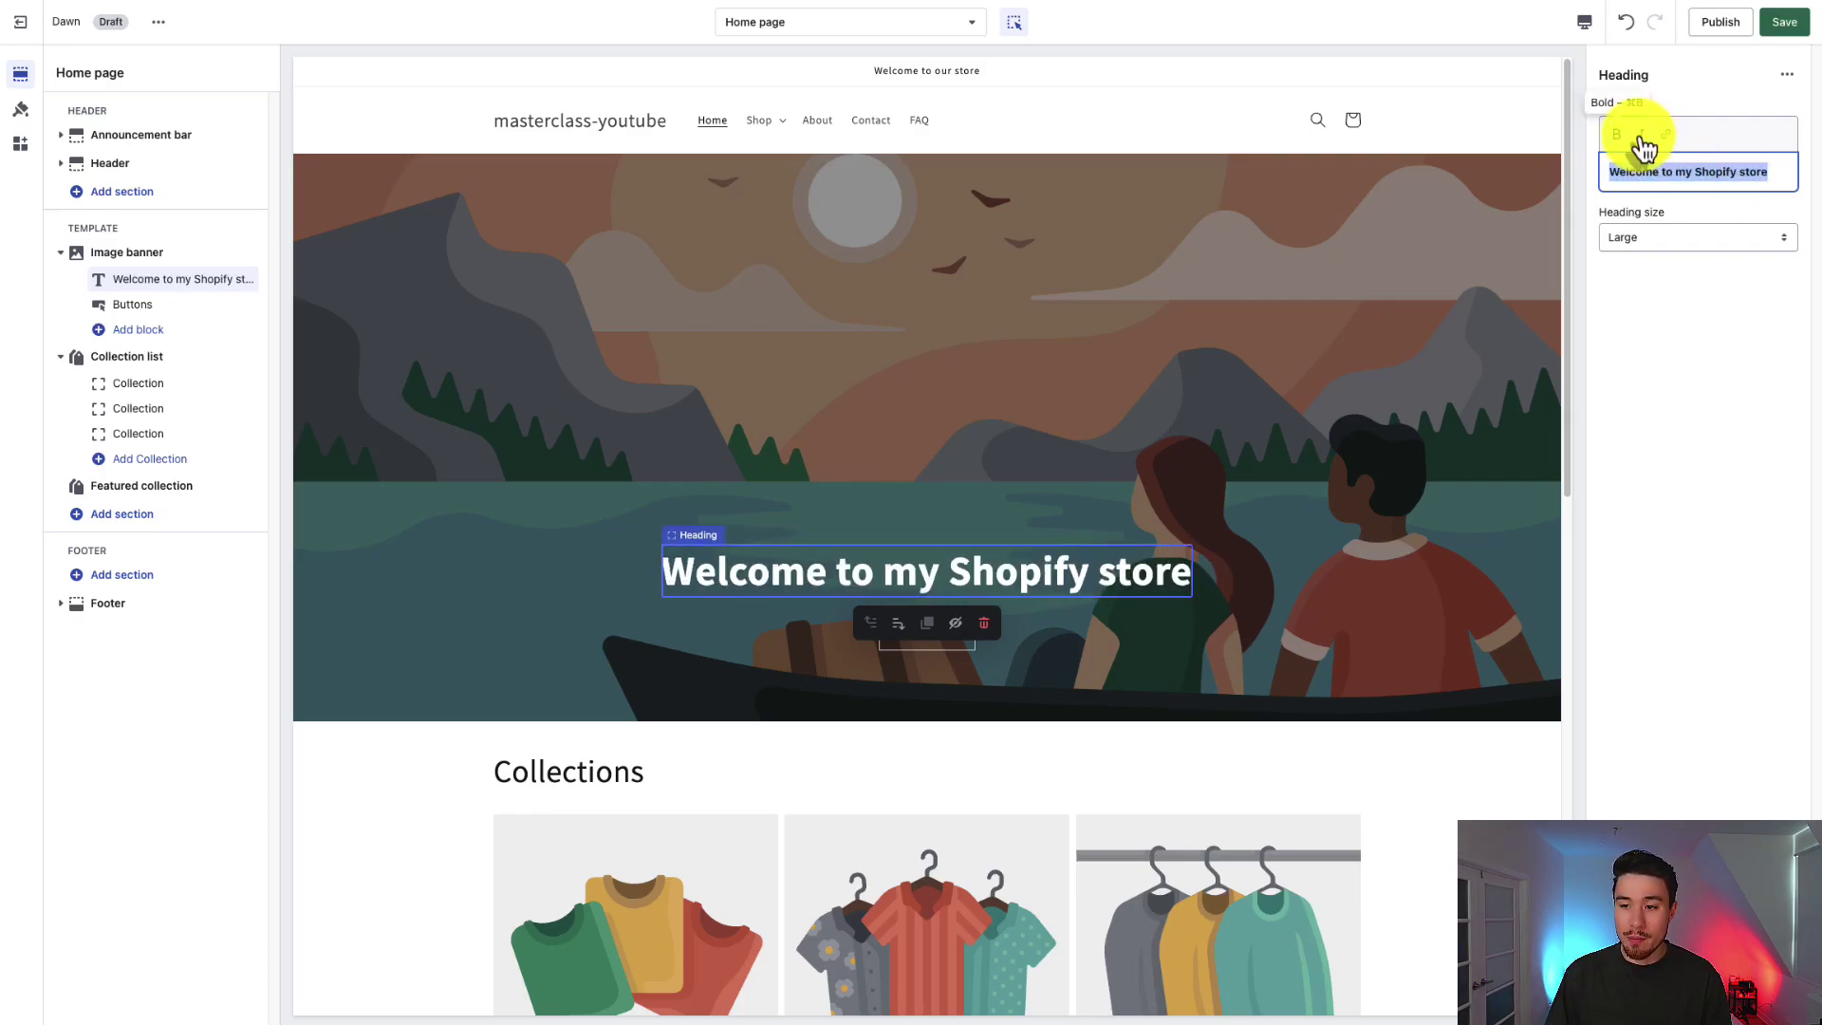
{"action": "left_click", "coordinate": [1641, 133]}
{"action": "left_click", "coordinate": [1683, 243]}
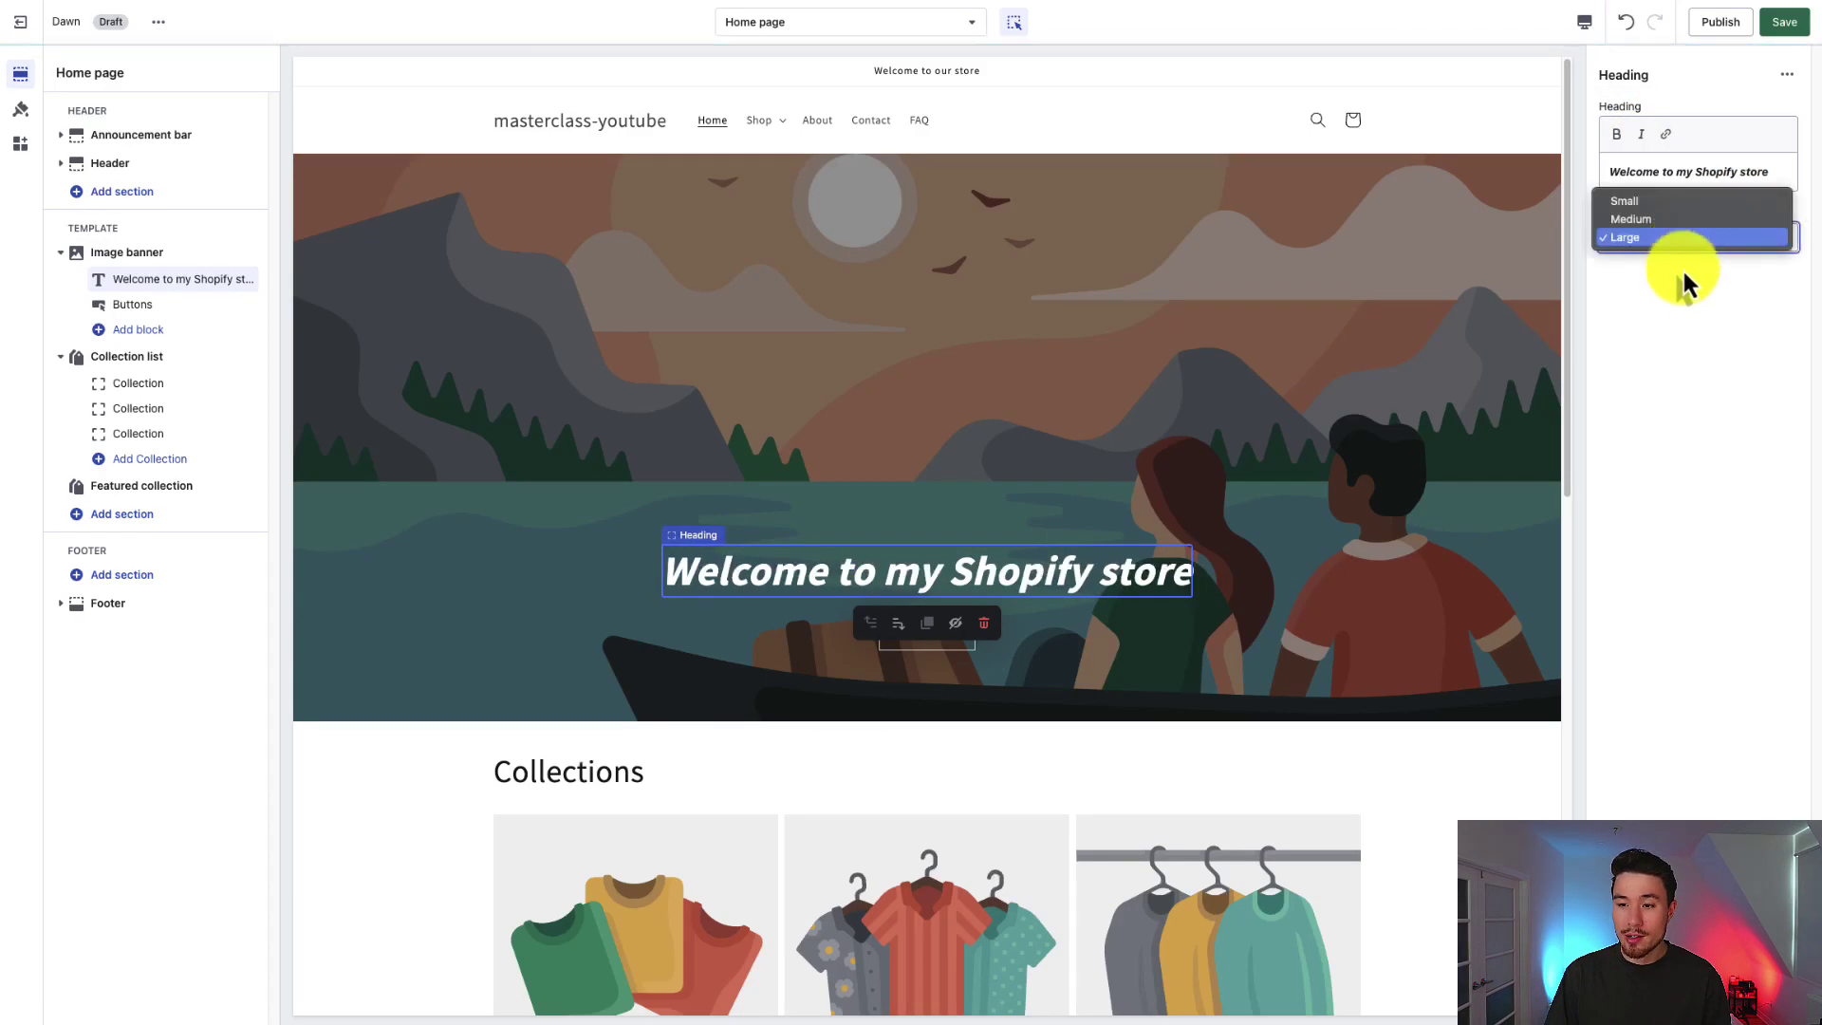
{"action": "left_click", "coordinate": [1682, 341]}
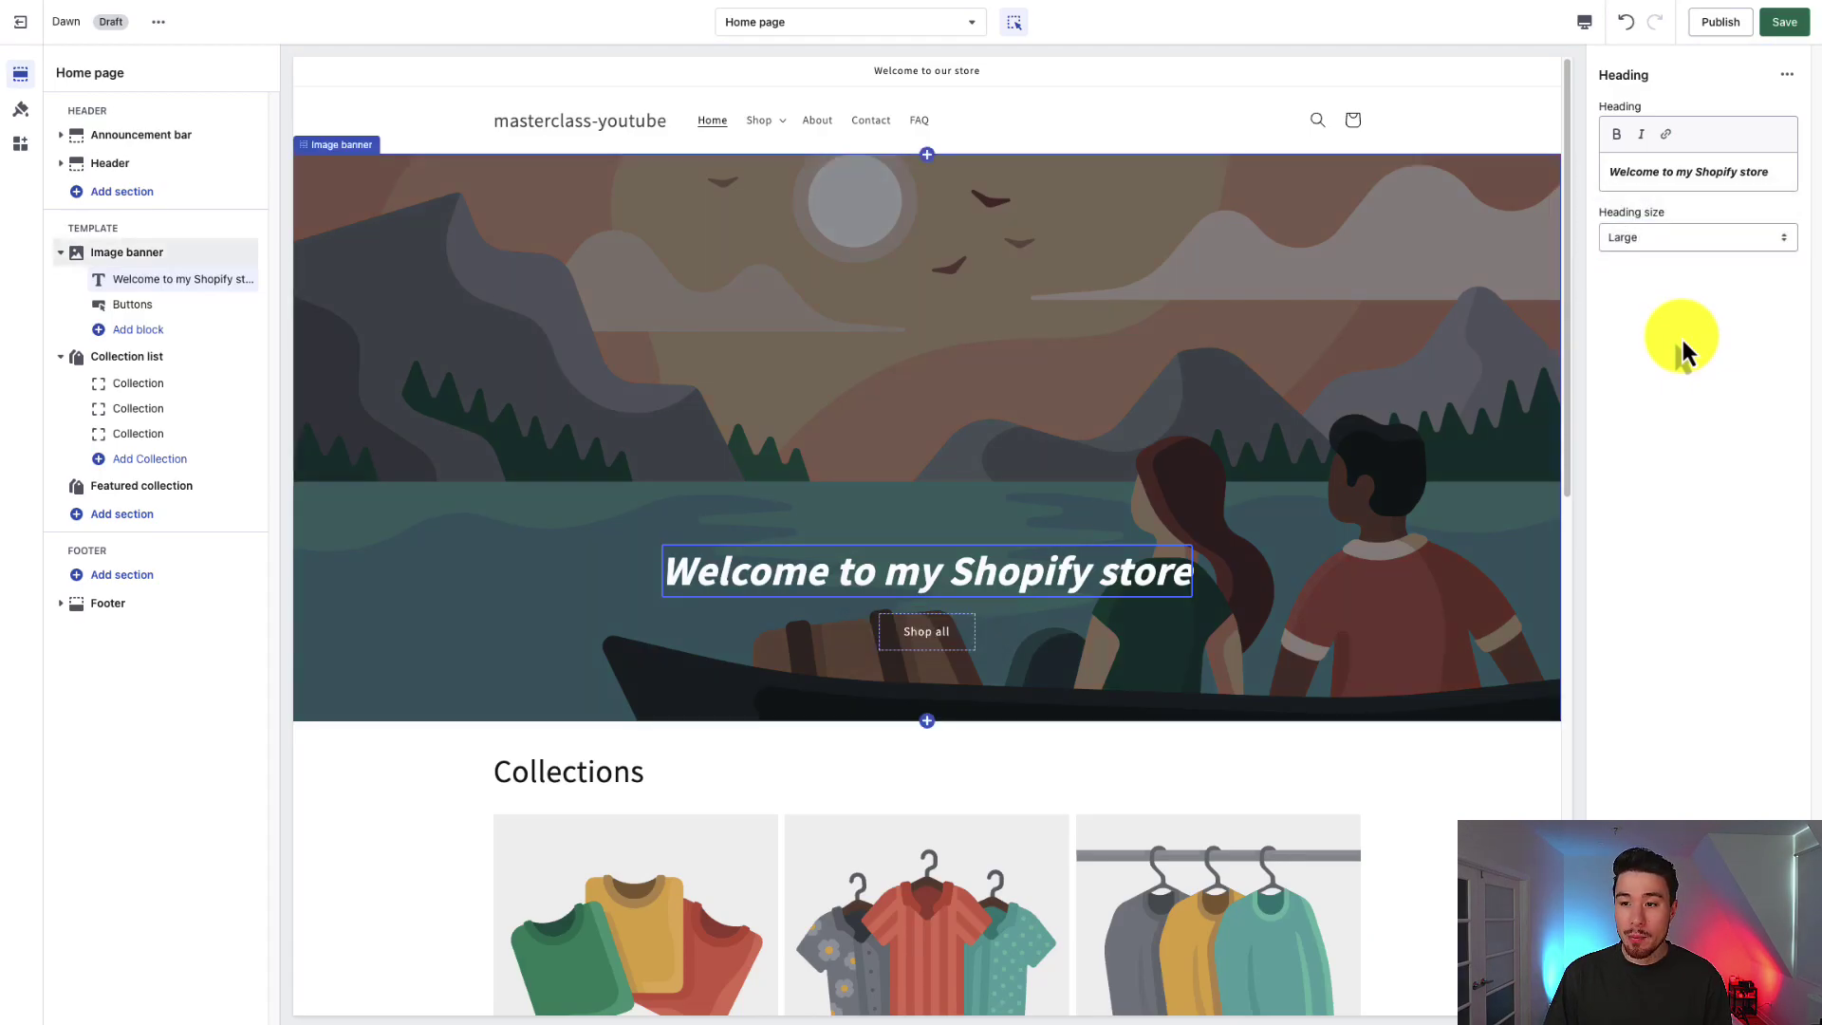
{"action": "left_click", "coordinate": [1651, 237]}
{"action": "left_click", "coordinate": [1585, 370]}
Step: Set the Image banner's first image to the free stock photo of a person standing on rocks in the ocean
{"action": "left_click", "coordinate": [556, 574]}
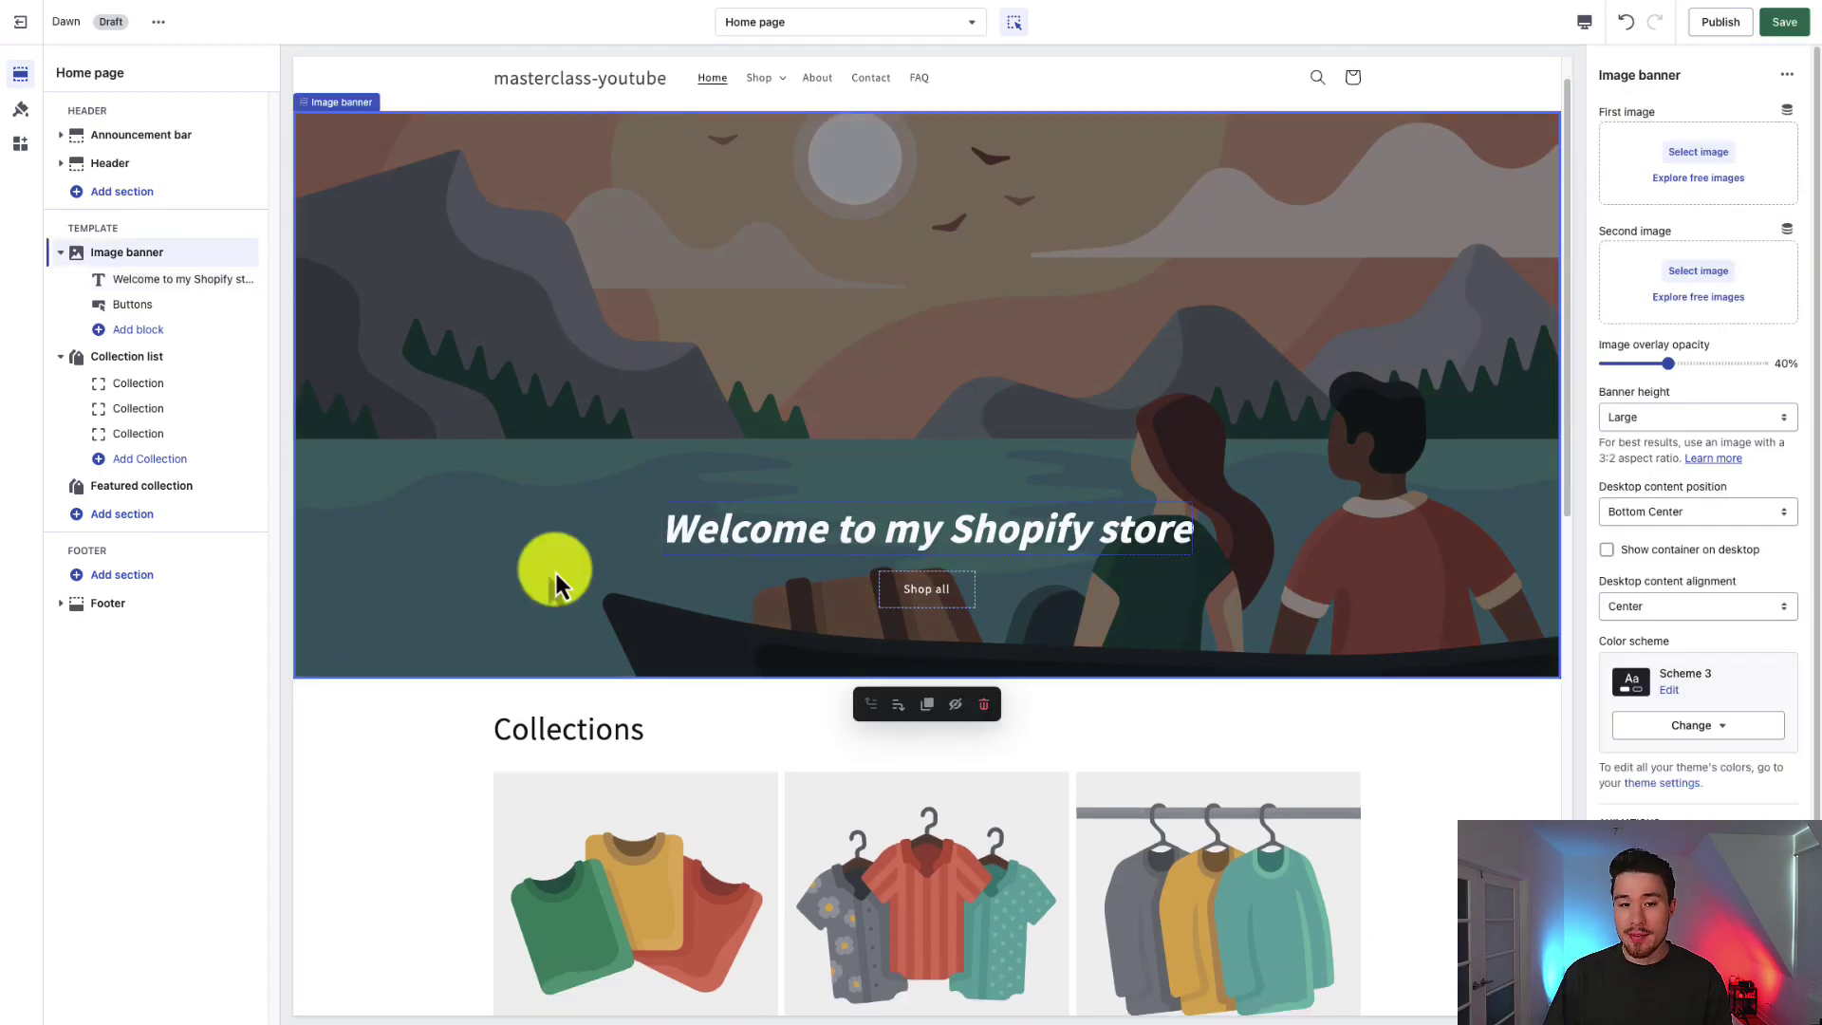
{"action": "left_click", "coordinate": [133, 304]}
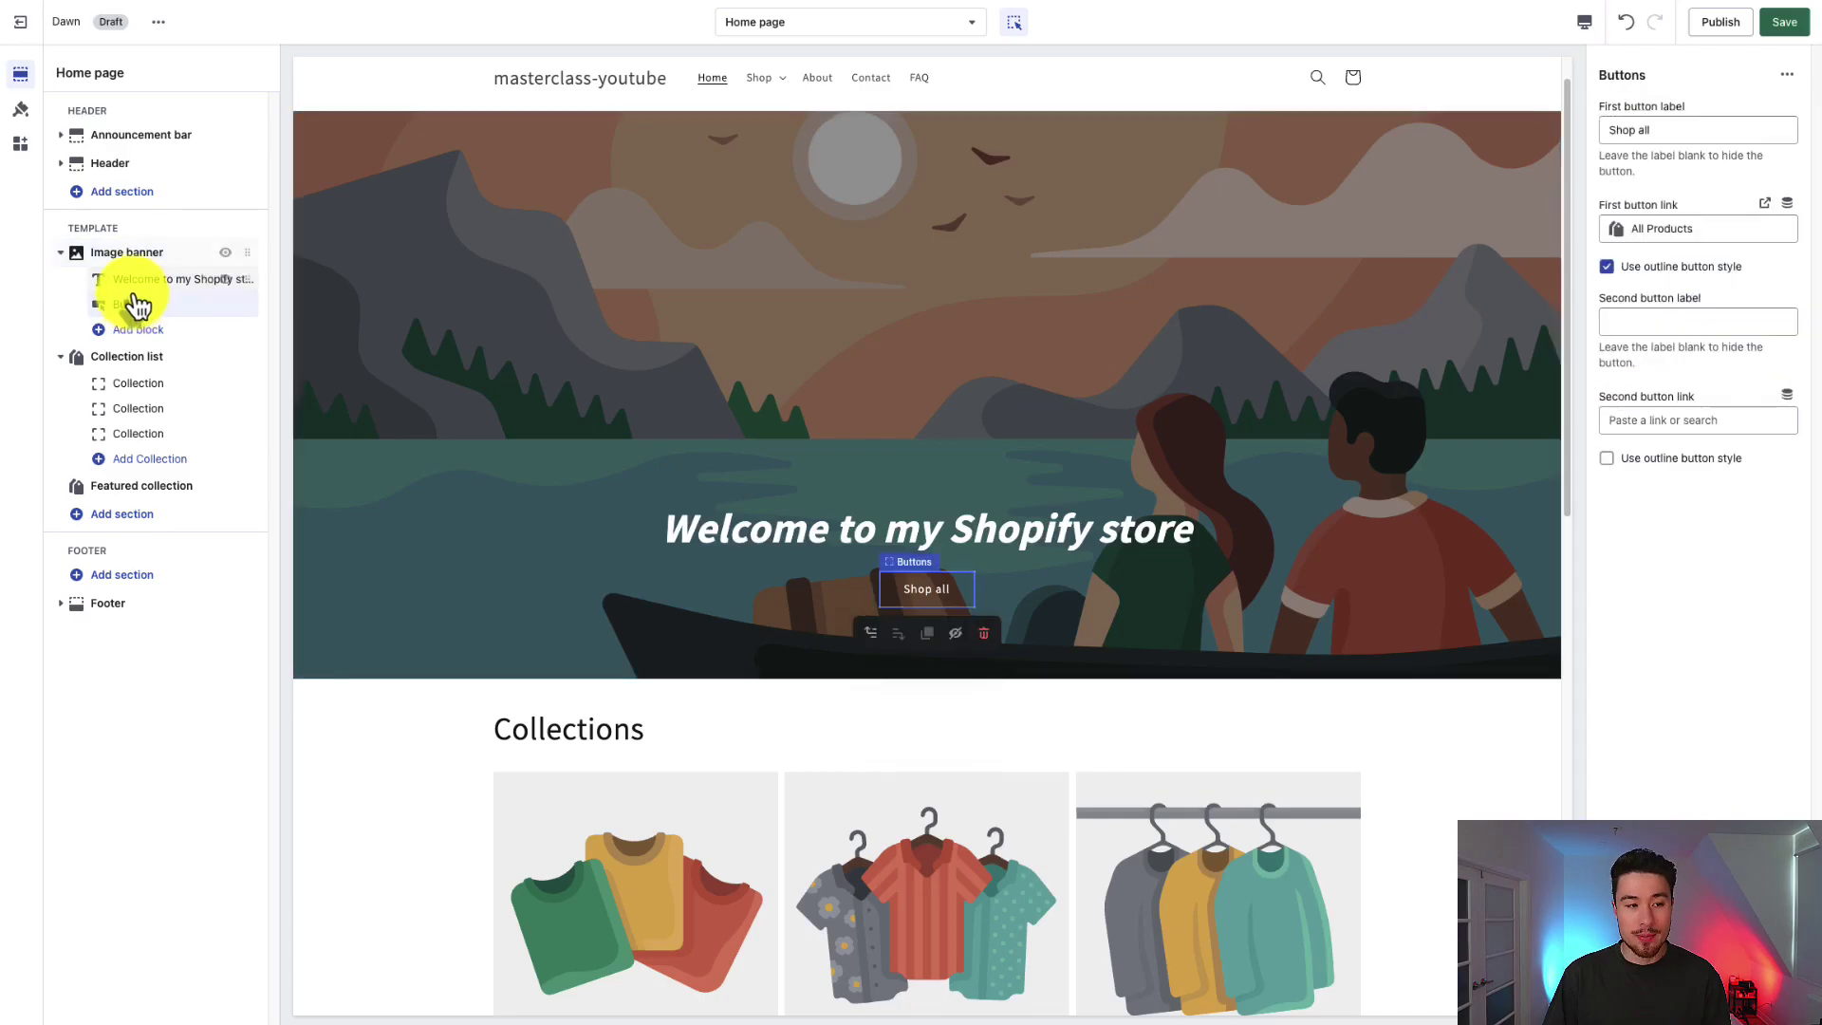
{"action": "left_click", "coordinate": [129, 258]}
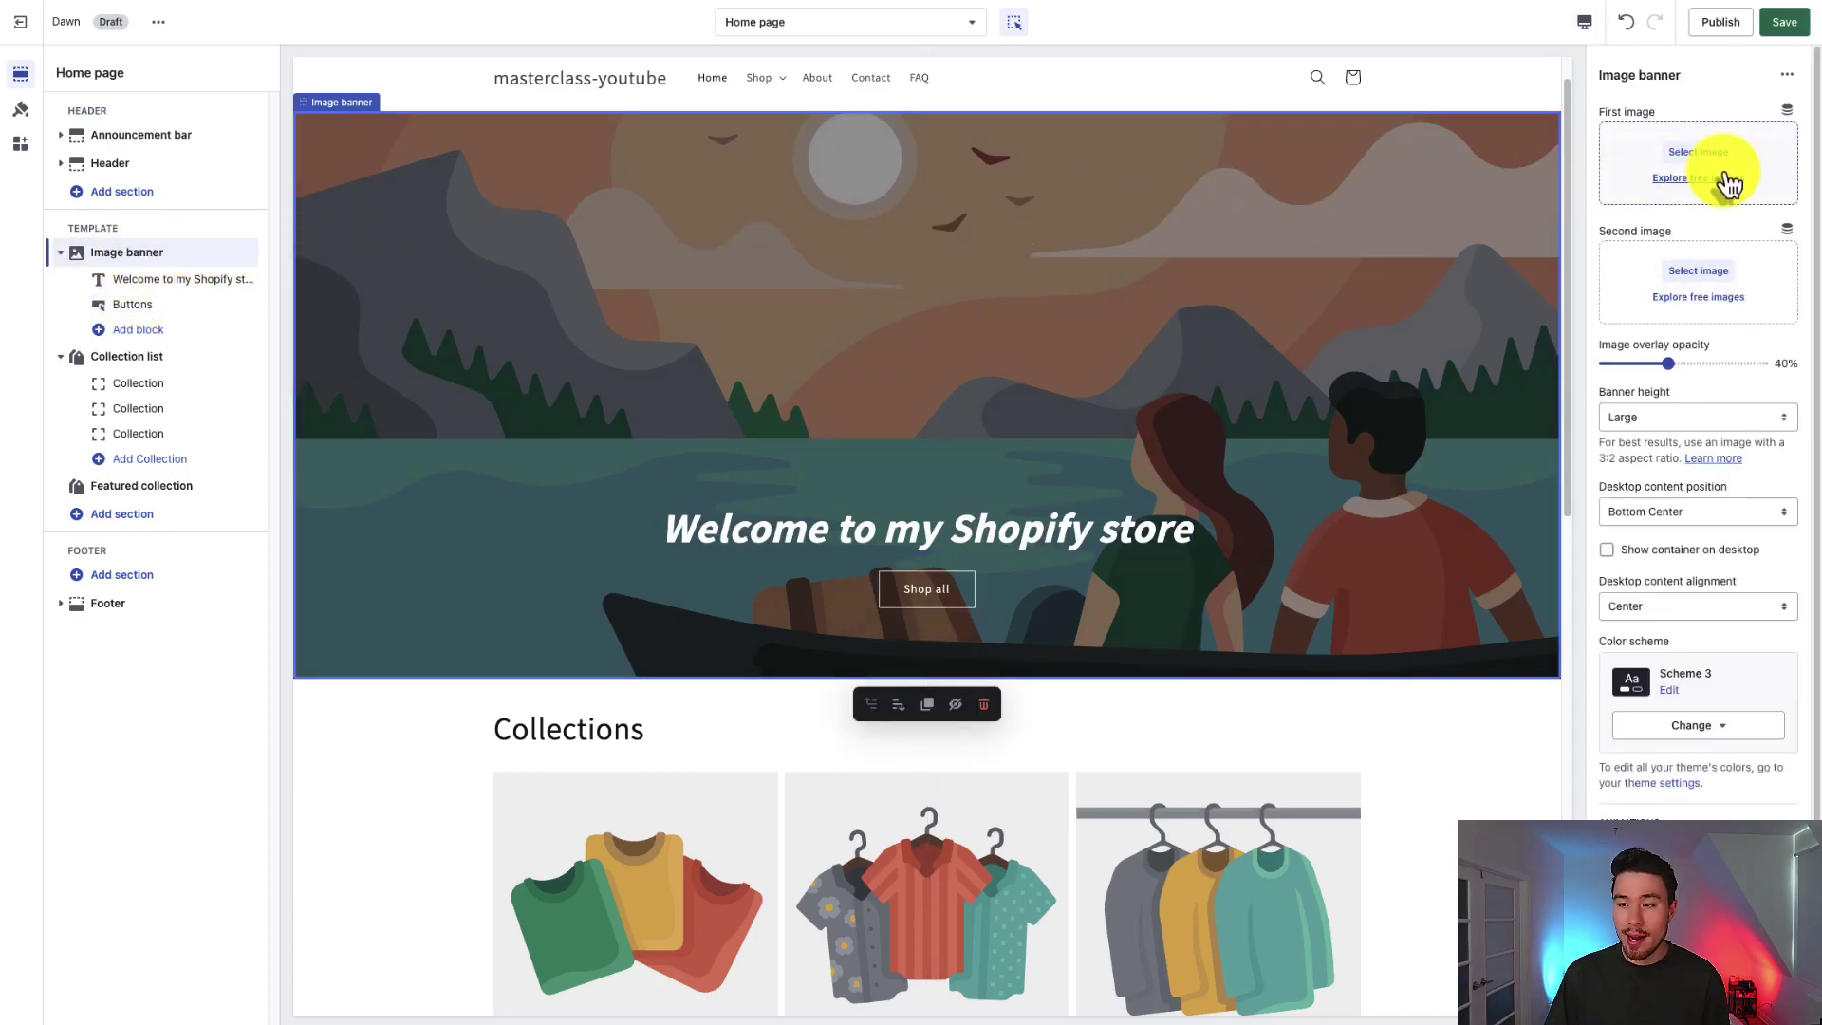
{"action": "left_click", "coordinate": [1679, 181]}
{"action": "left_click", "coordinate": [1701, 185]}
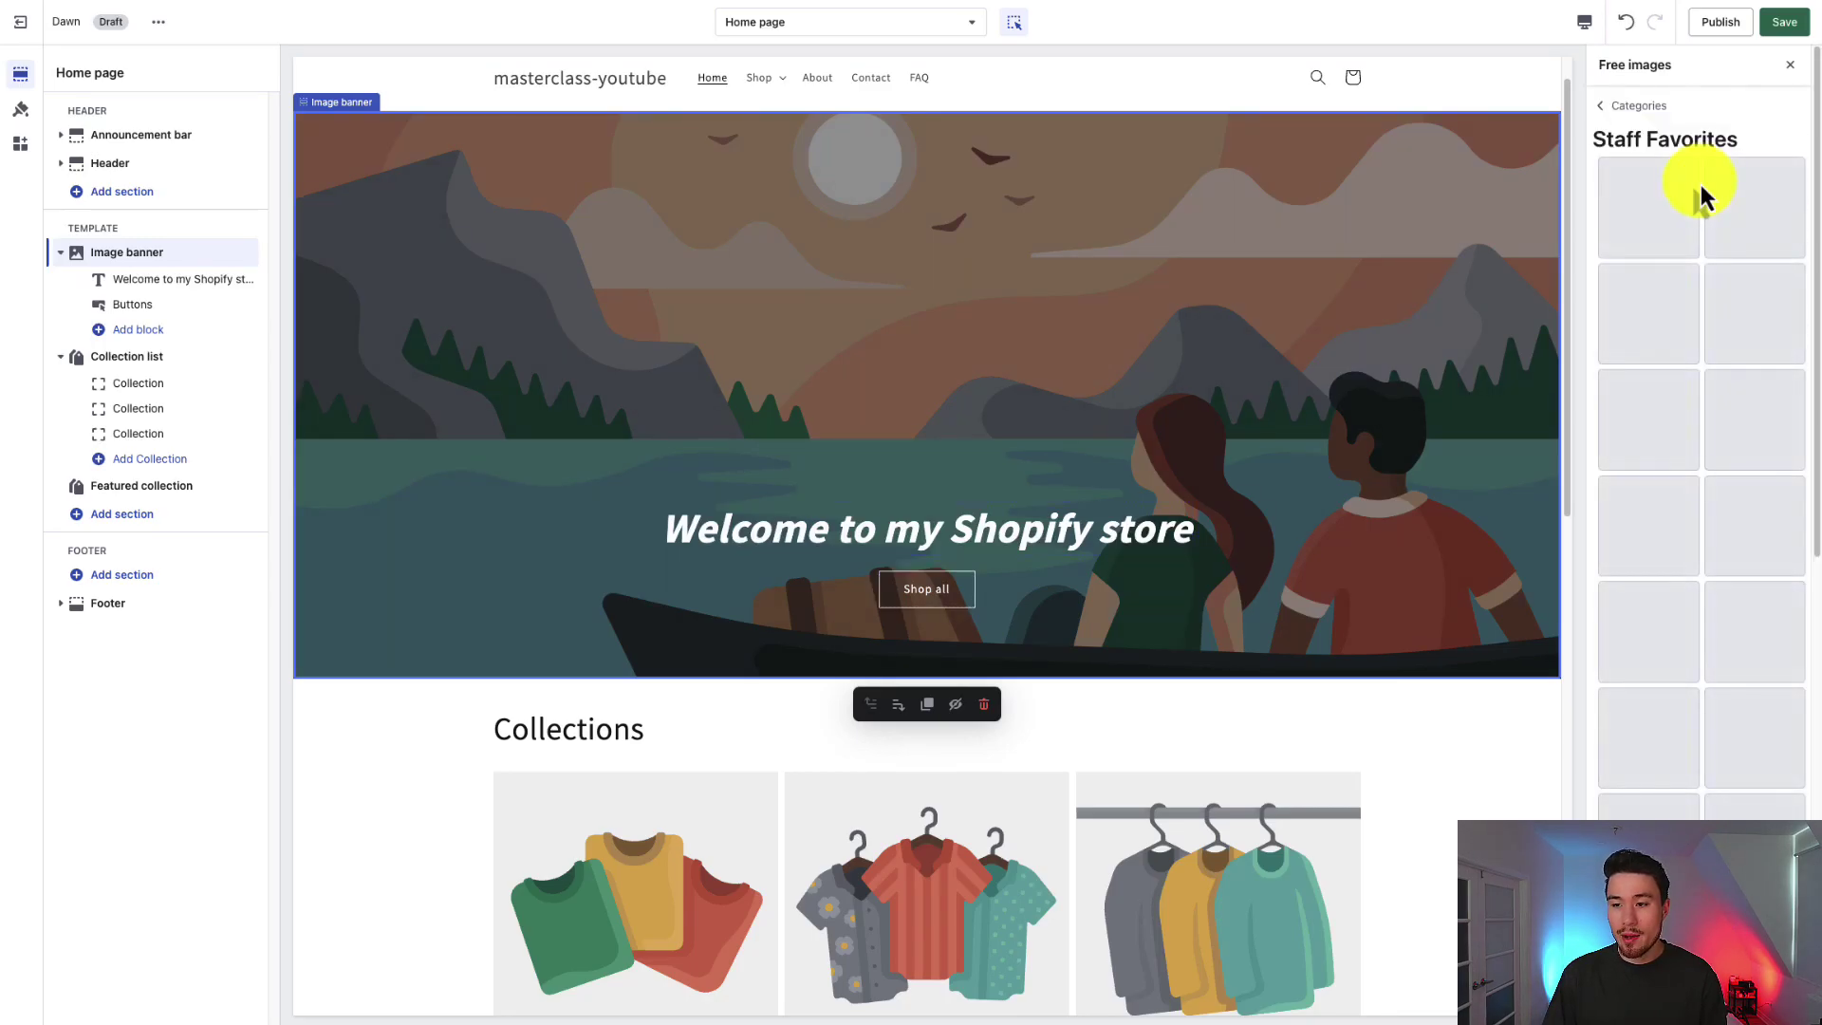
{"action": "left_click", "coordinate": [1666, 220]}
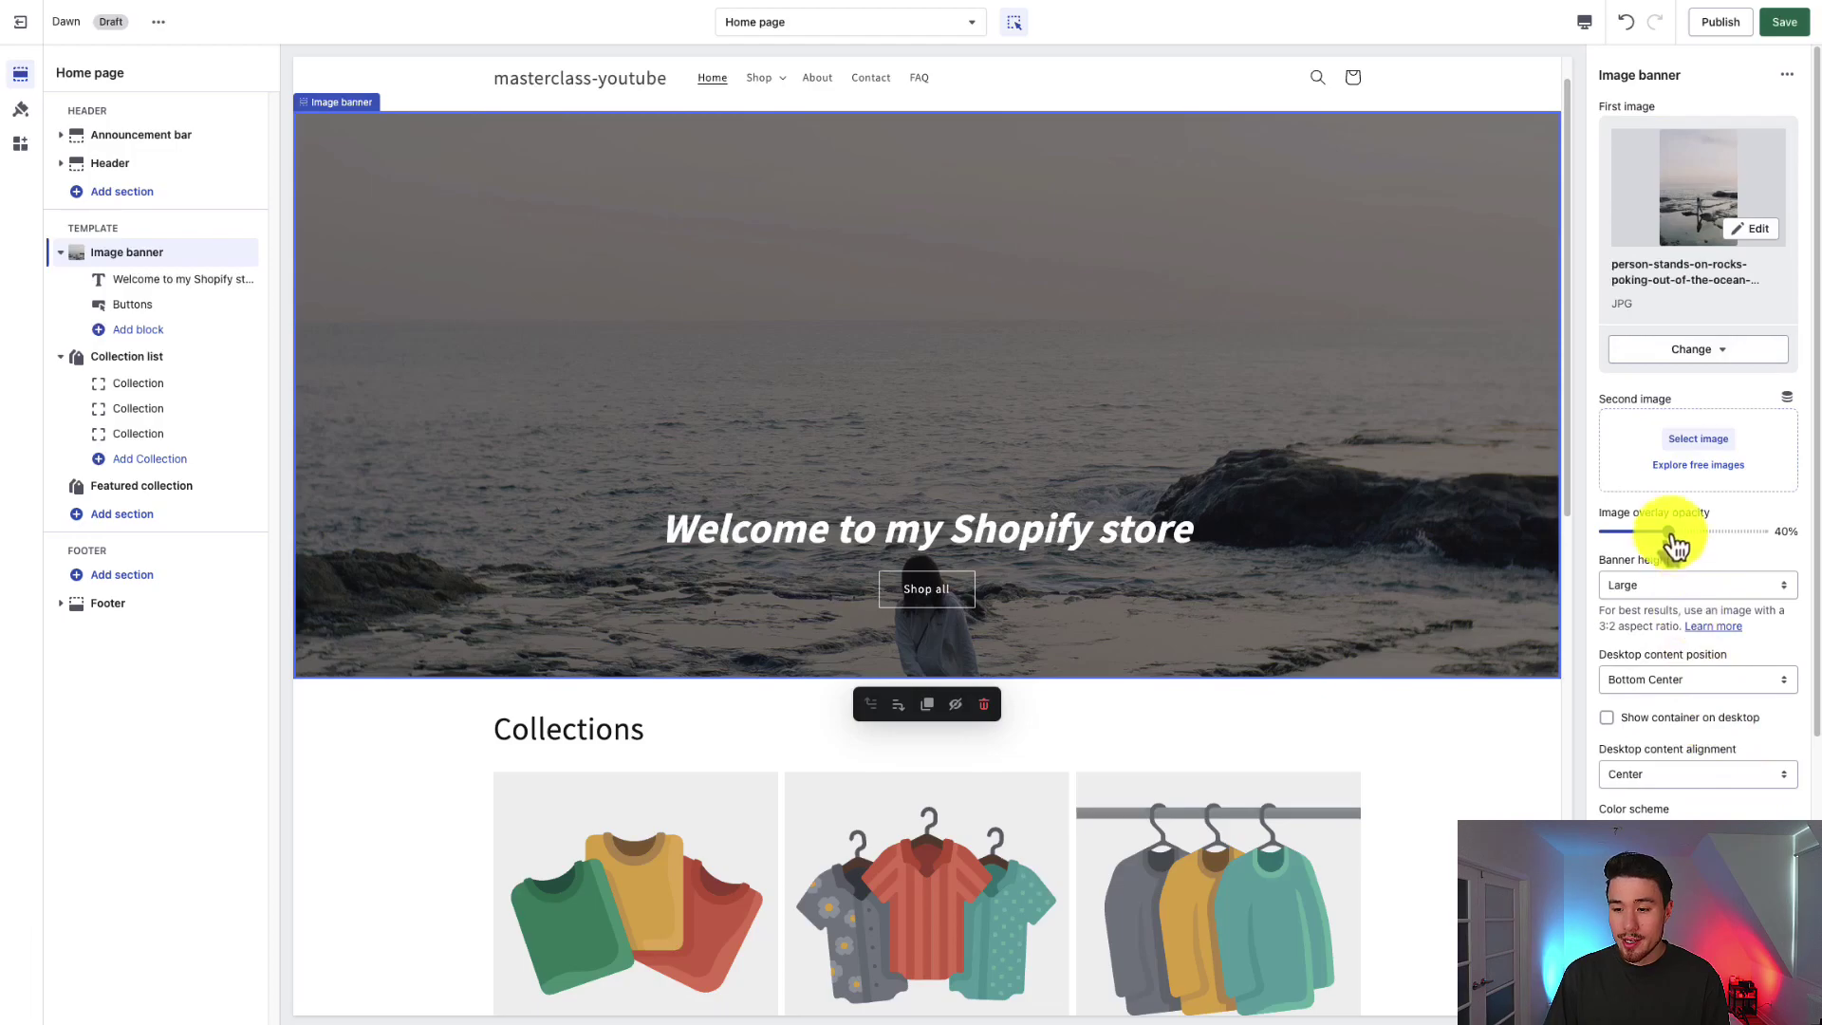
Step: Set the Image banner's overlay opacity to 30% and look through its remaining layout, color and animation settings
{"action": "mouse_move", "coordinate": [1686, 532]}
{"action": "left_mouse_down"}
{"action": "mouse_move", "coordinate": [1652, 532]}
{"action": "mouse_move", "coordinate": [1781, 551]}
{"action": "mouse_move", "coordinate": [1656, 541]}
{"action": "left_mouse_up"}
{"action": "scroll", "coordinate": [1688, 598], "scroll_direction": "down", "scroll_amount": 3}
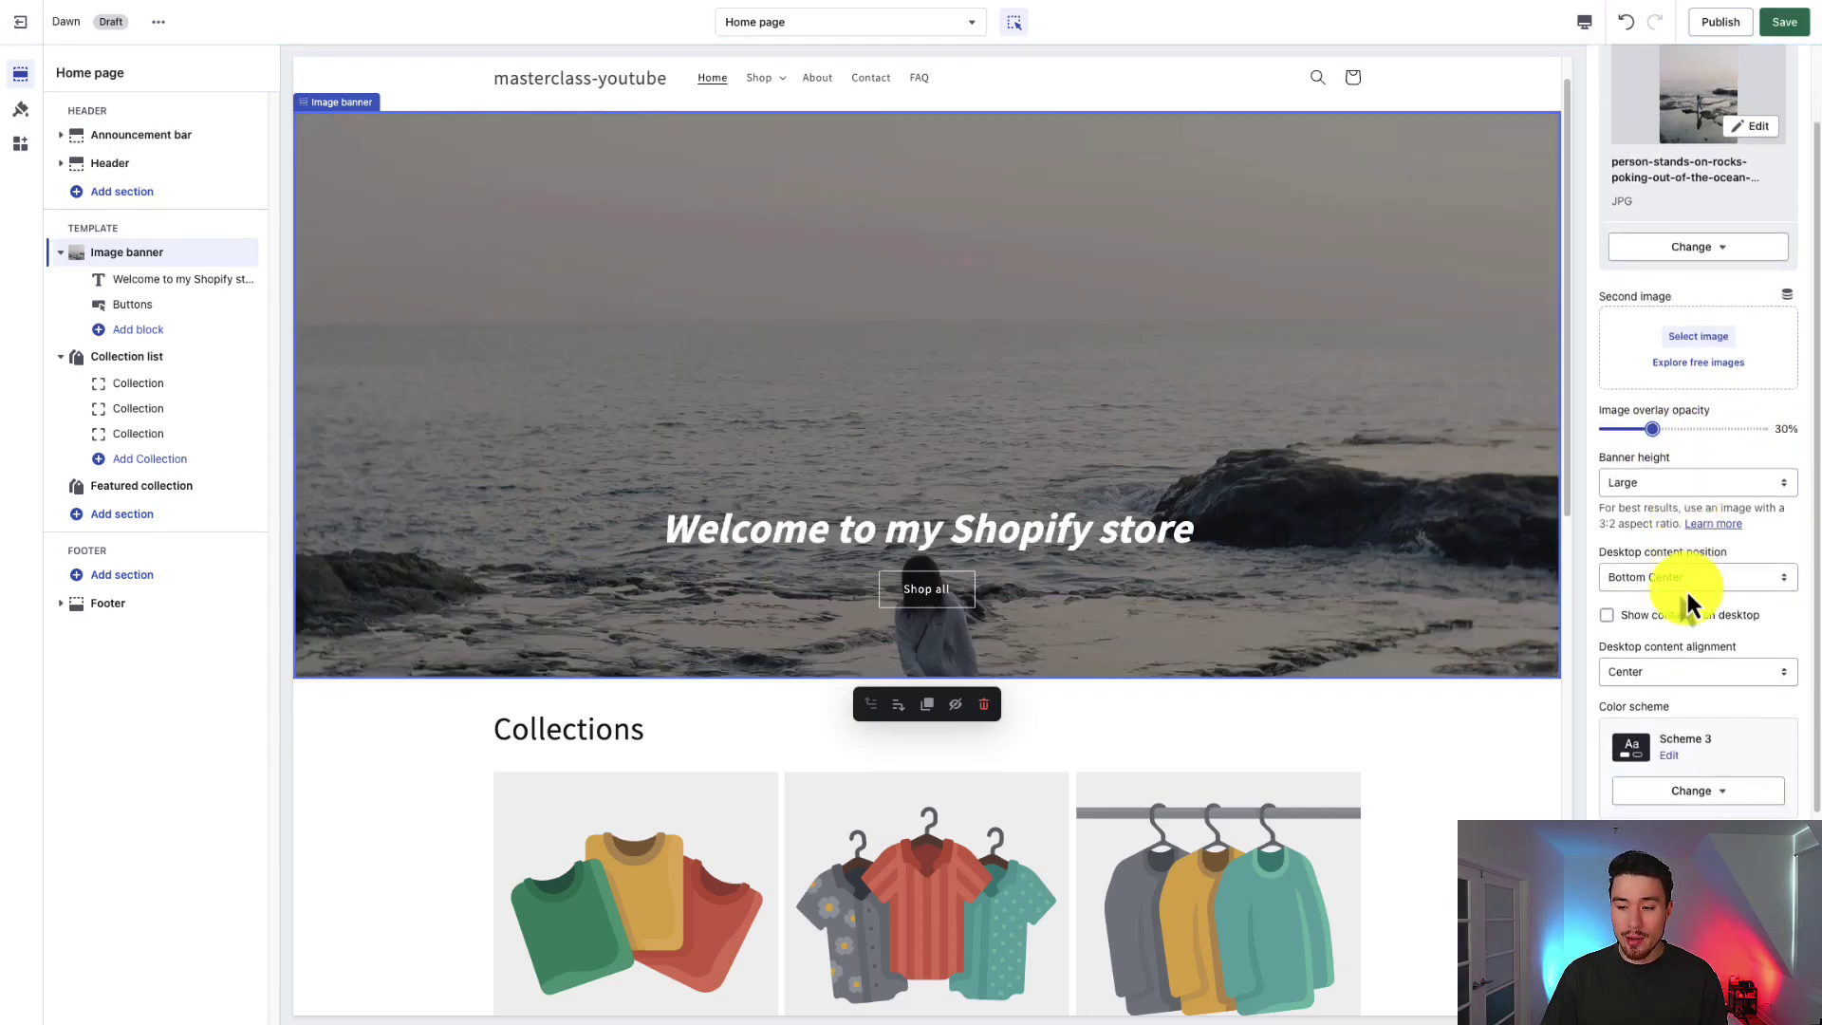
{"action": "scroll", "coordinate": [1688, 599], "scroll_direction": "down", "scroll_amount": 2}
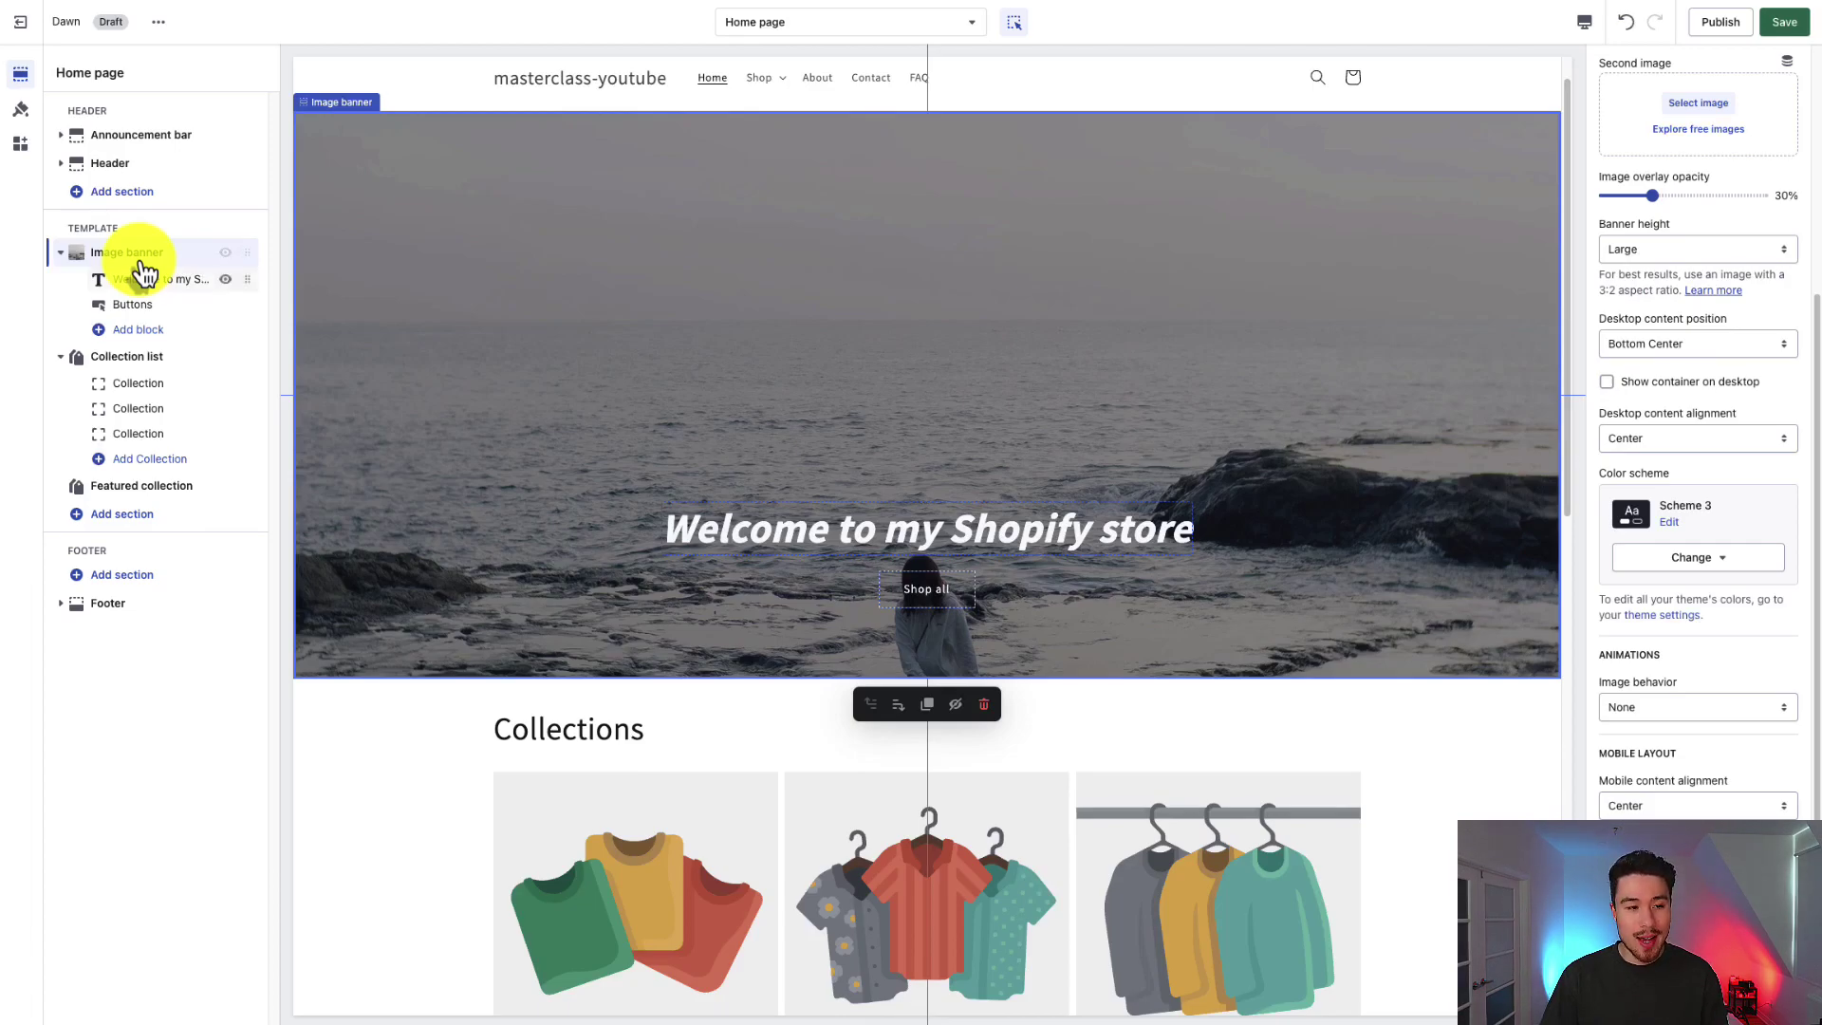
Step: Add a Text block to the Image banner and place it between the heading and the Buttons block
{"action": "left_click", "coordinate": [131, 330]}
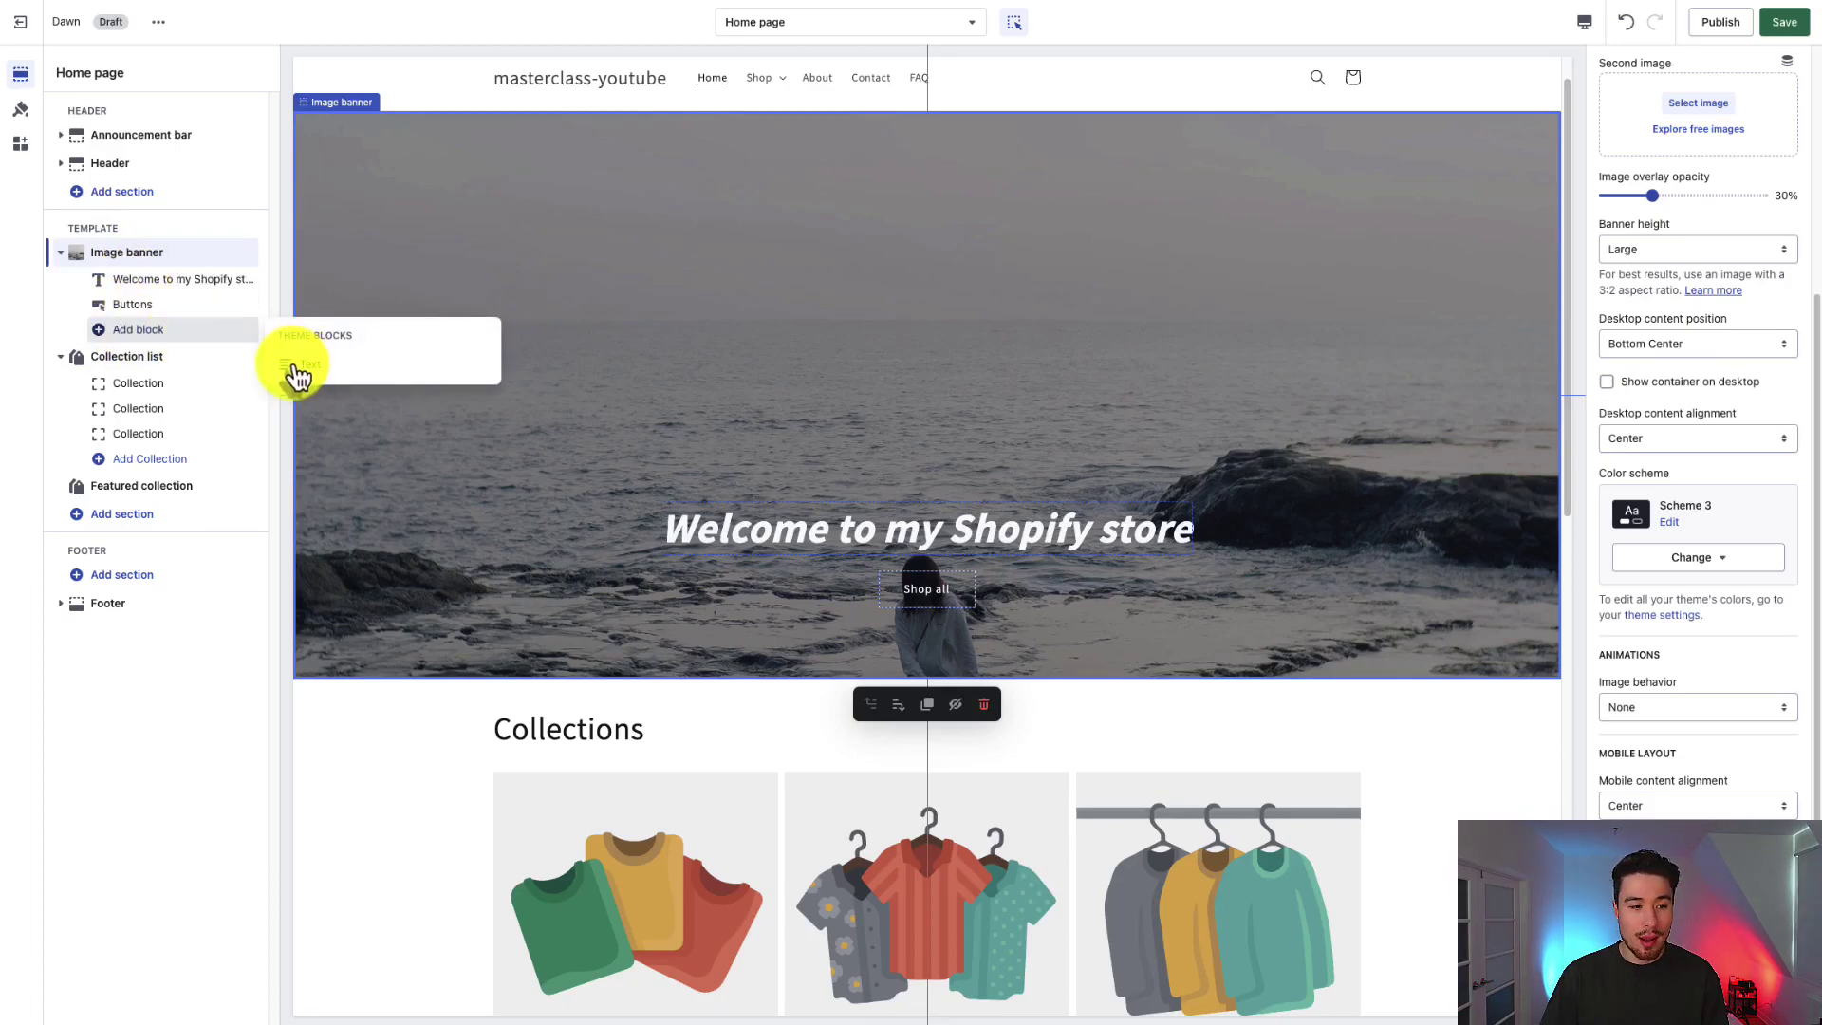
{"action": "left_click", "coordinate": [296, 372]}
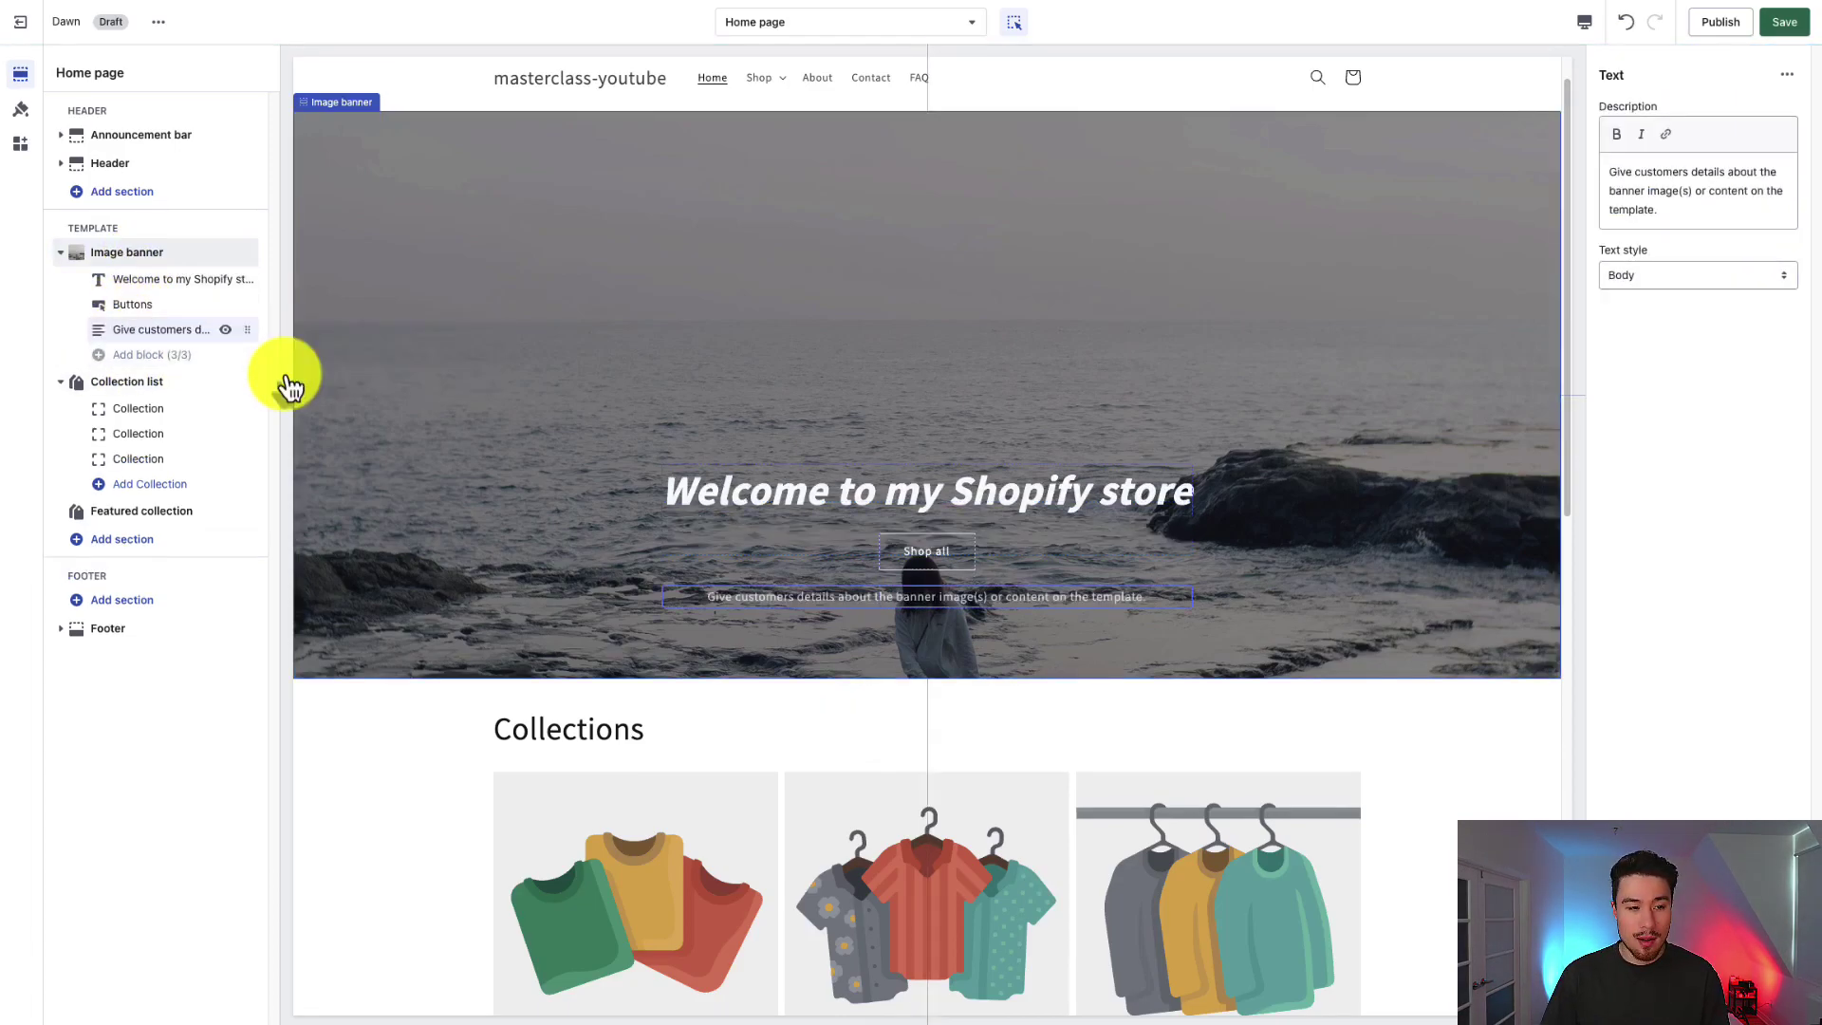
{"action": "mouse_move", "coordinate": [252, 341]}
{"action": "left_mouse_down"}
{"action": "mouse_move", "coordinate": [248, 305]}
{"action": "mouse_move", "coordinate": [232, 343]}
{"action": "left_mouse_up"}
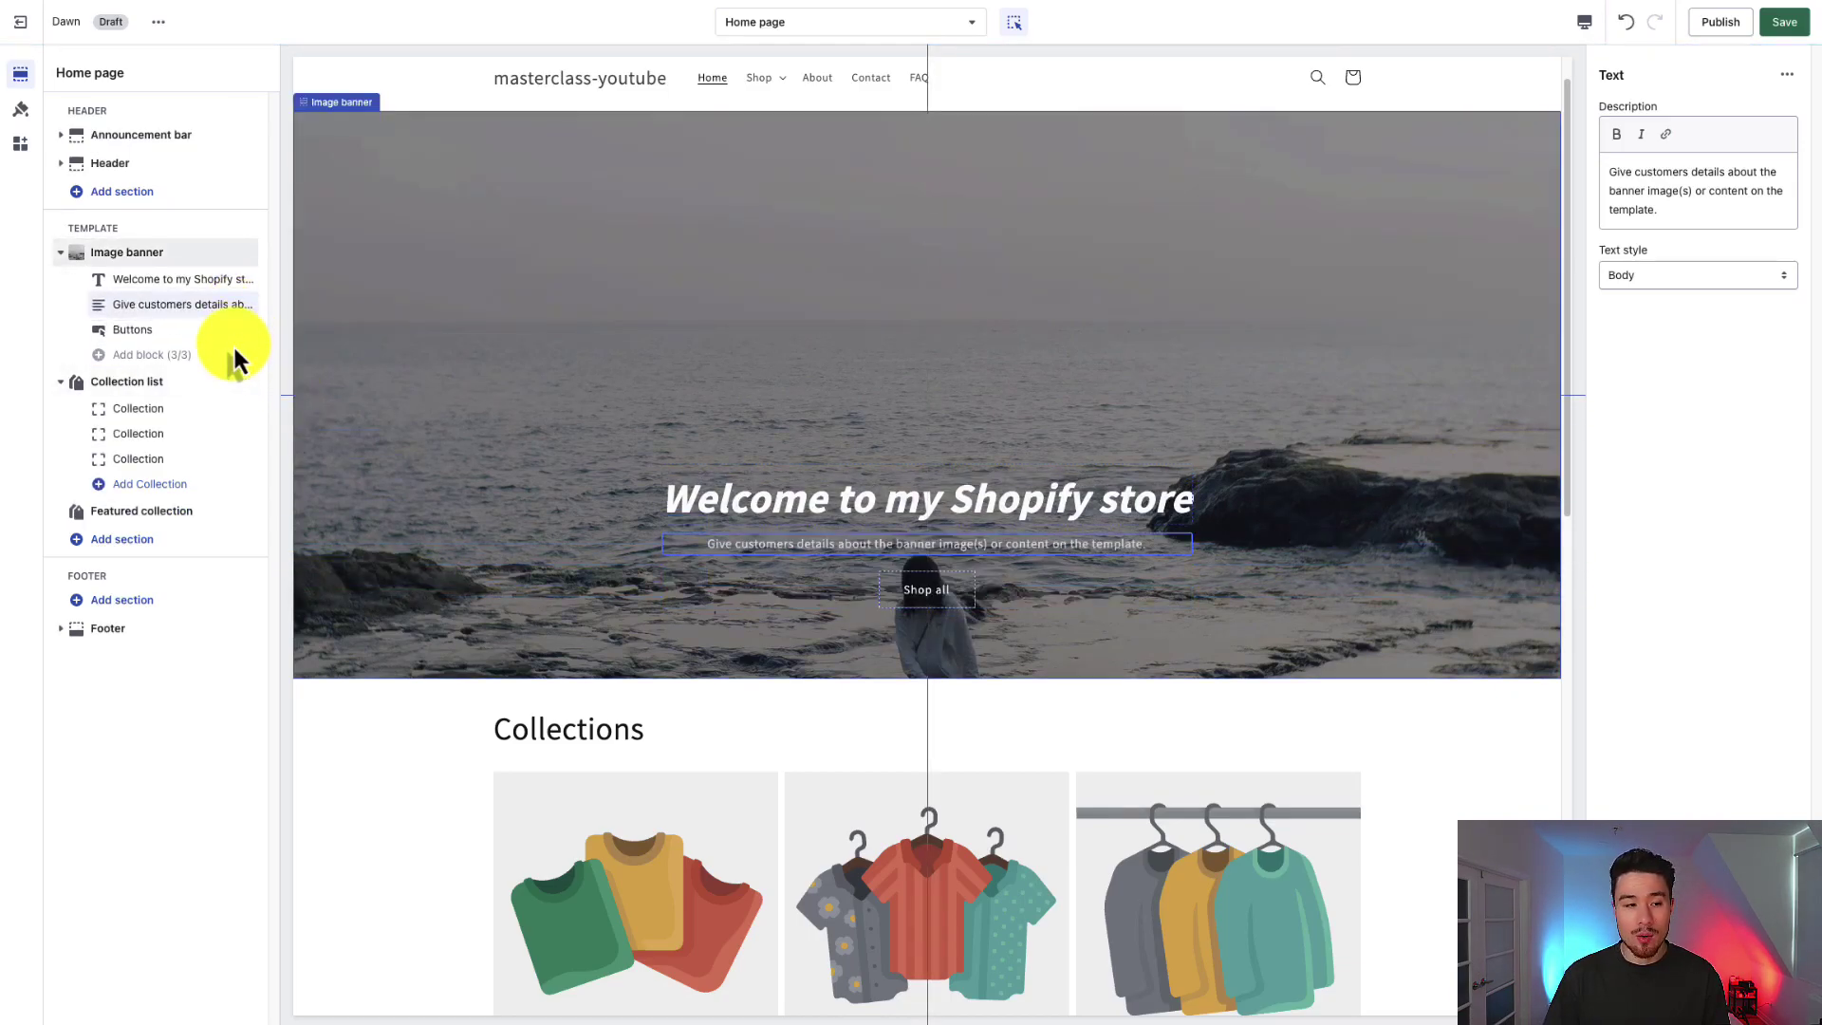
Step: Assign the All, Bundles and Home page collections to the first, second and third blocks of the Collection list section
{"action": "scroll", "coordinate": [645, 271], "scroll_direction": "down", "scroll_amount": 8}
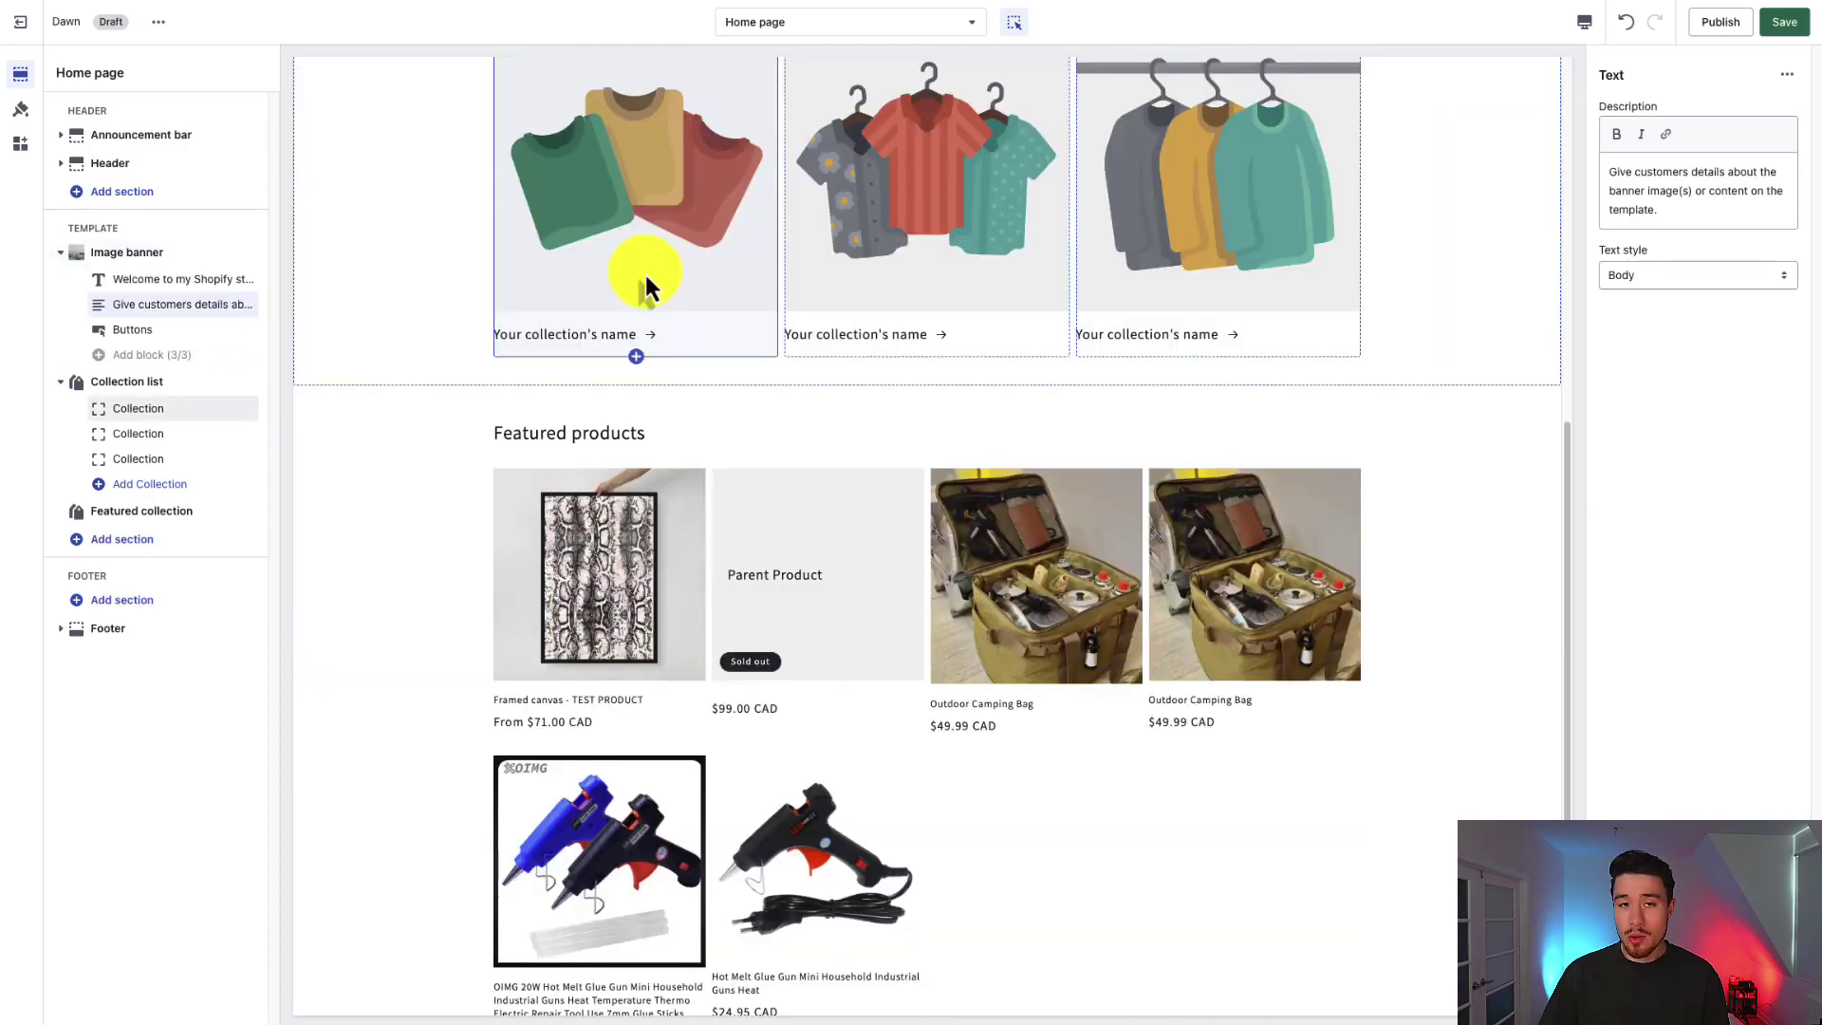
{"action": "scroll", "coordinate": [645, 272], "scroll_direction": "up", "scroll_amount": 3}
{"action": "left_click", "coordinate": [598, 385]}
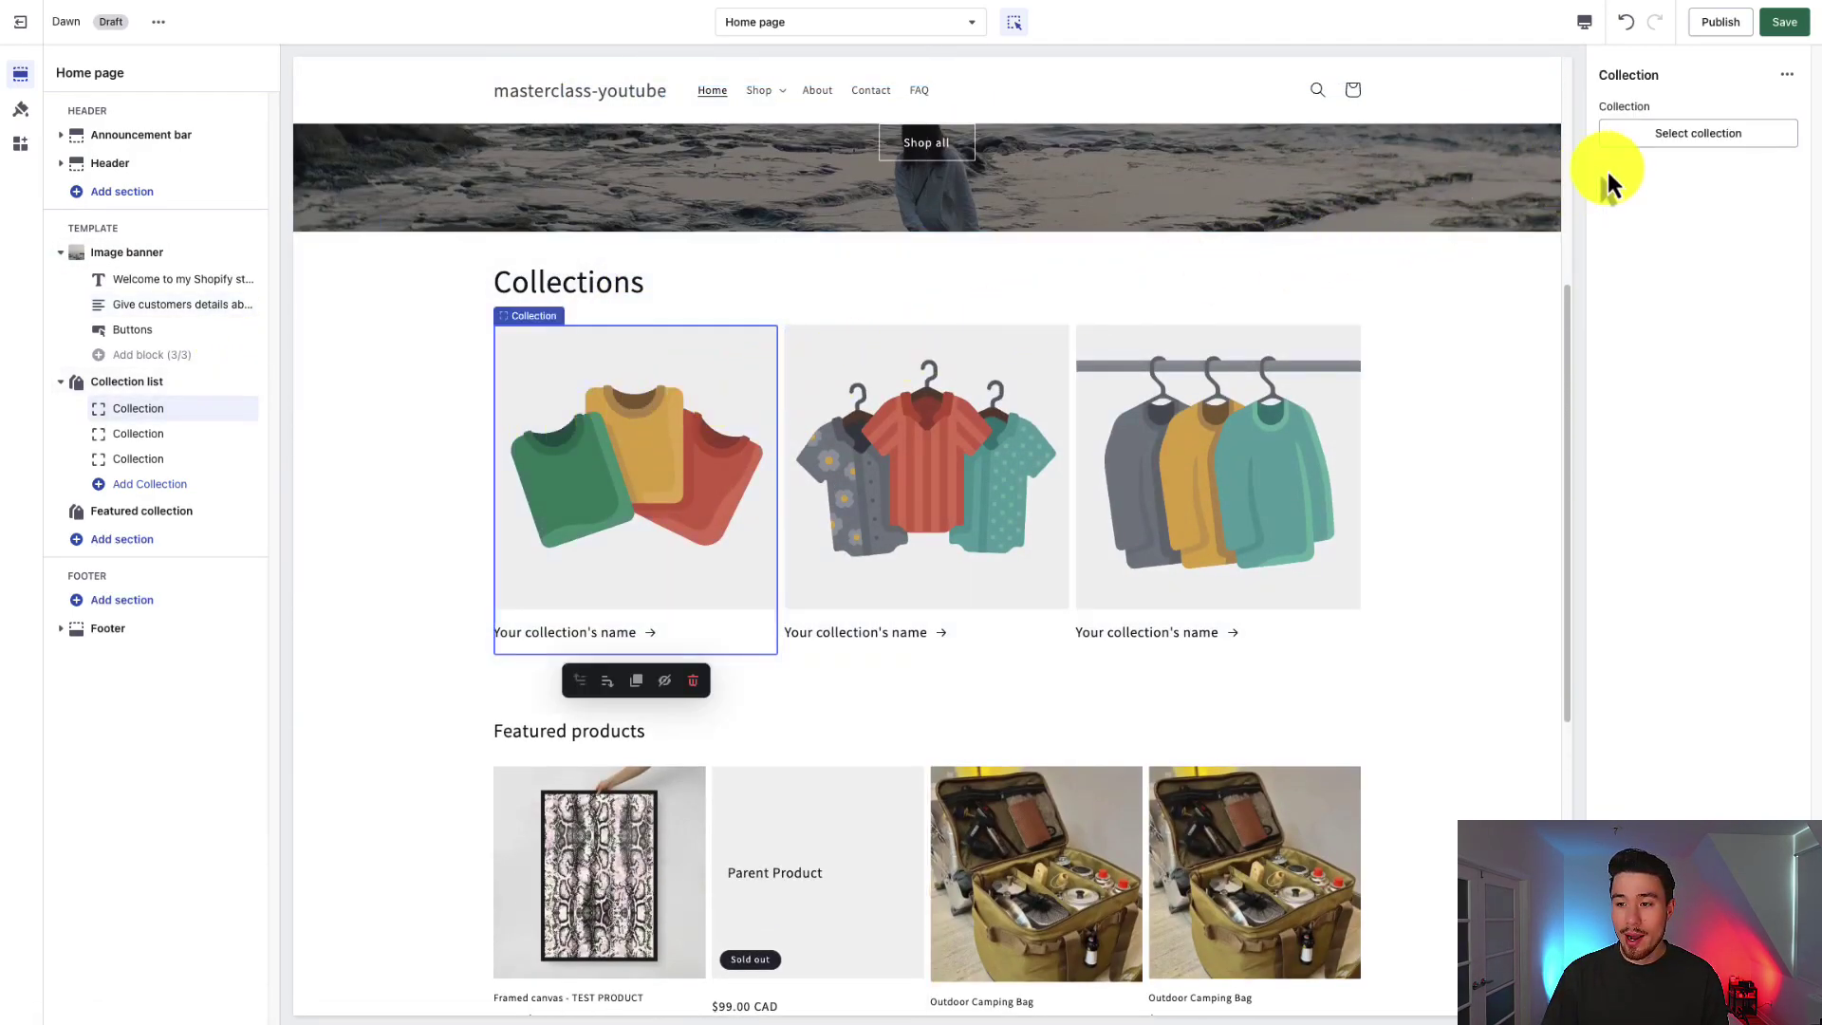
{"action": "left_click", "coordinate": [1714, 138]}
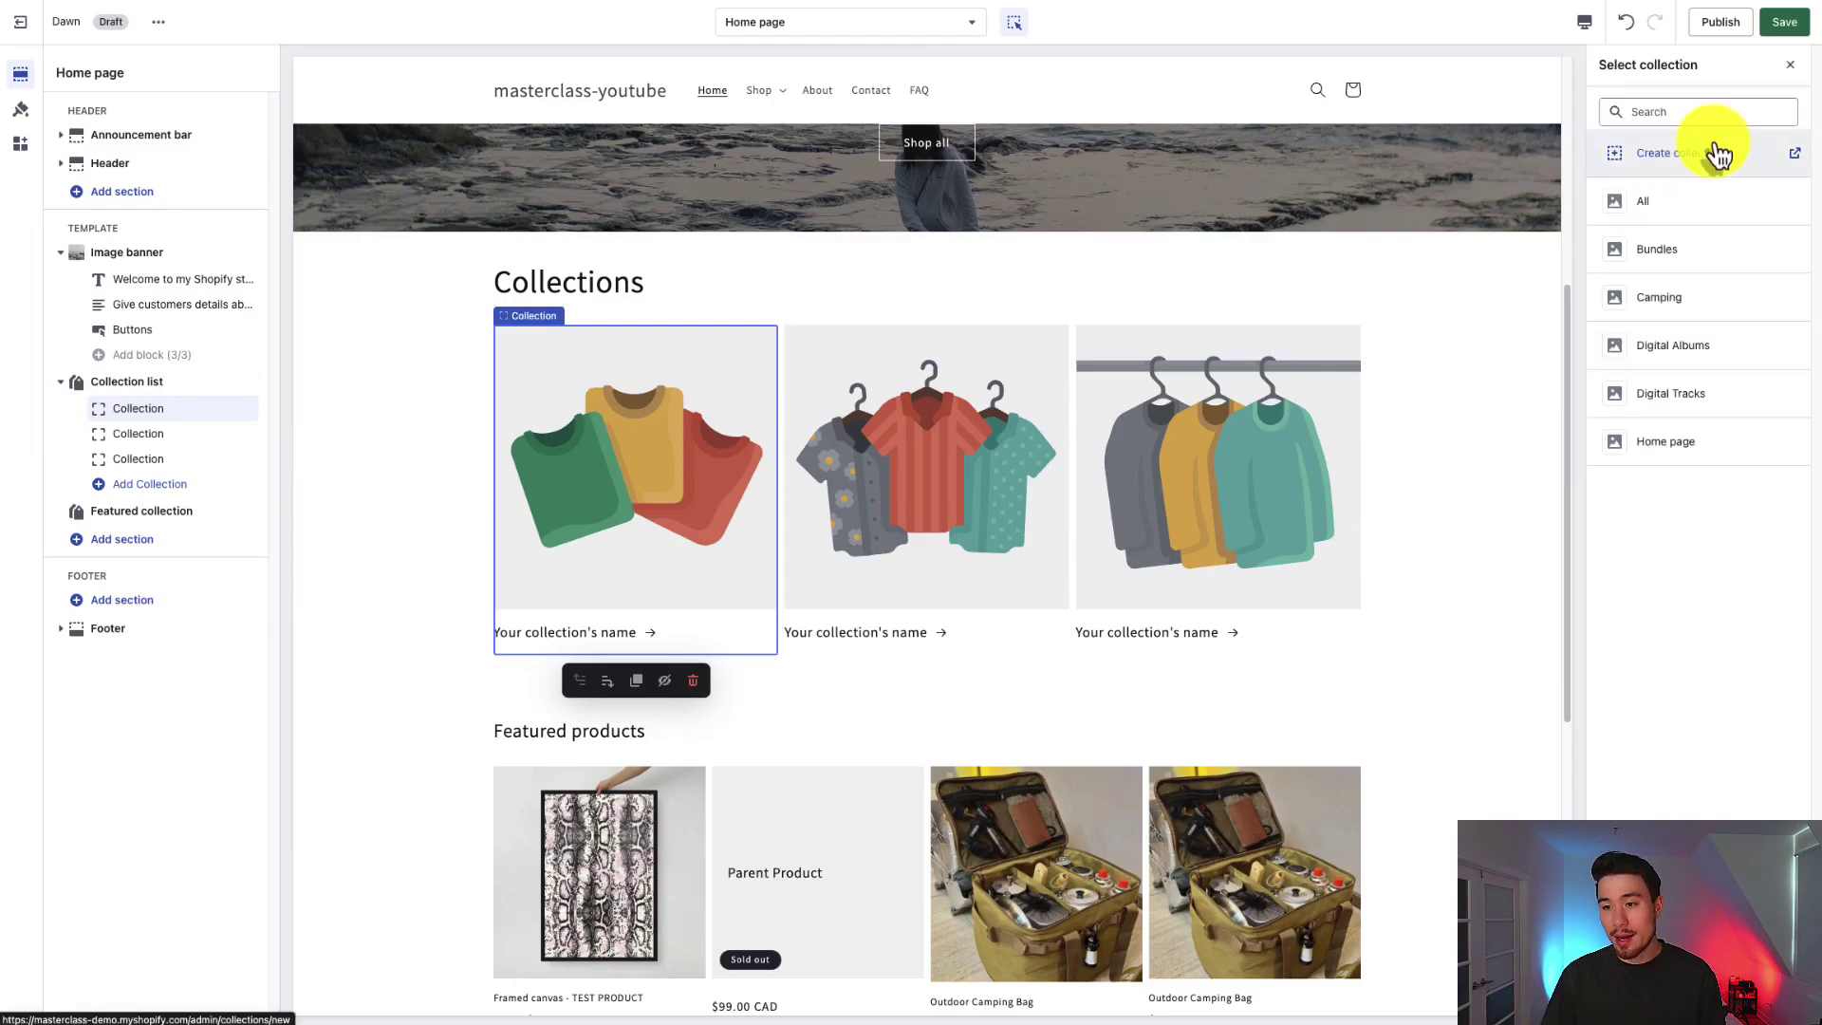
{"action": "left_click", "coordinate": [1656, 211]}
{"action": "left_click", "coordinate": [1675, 133]}
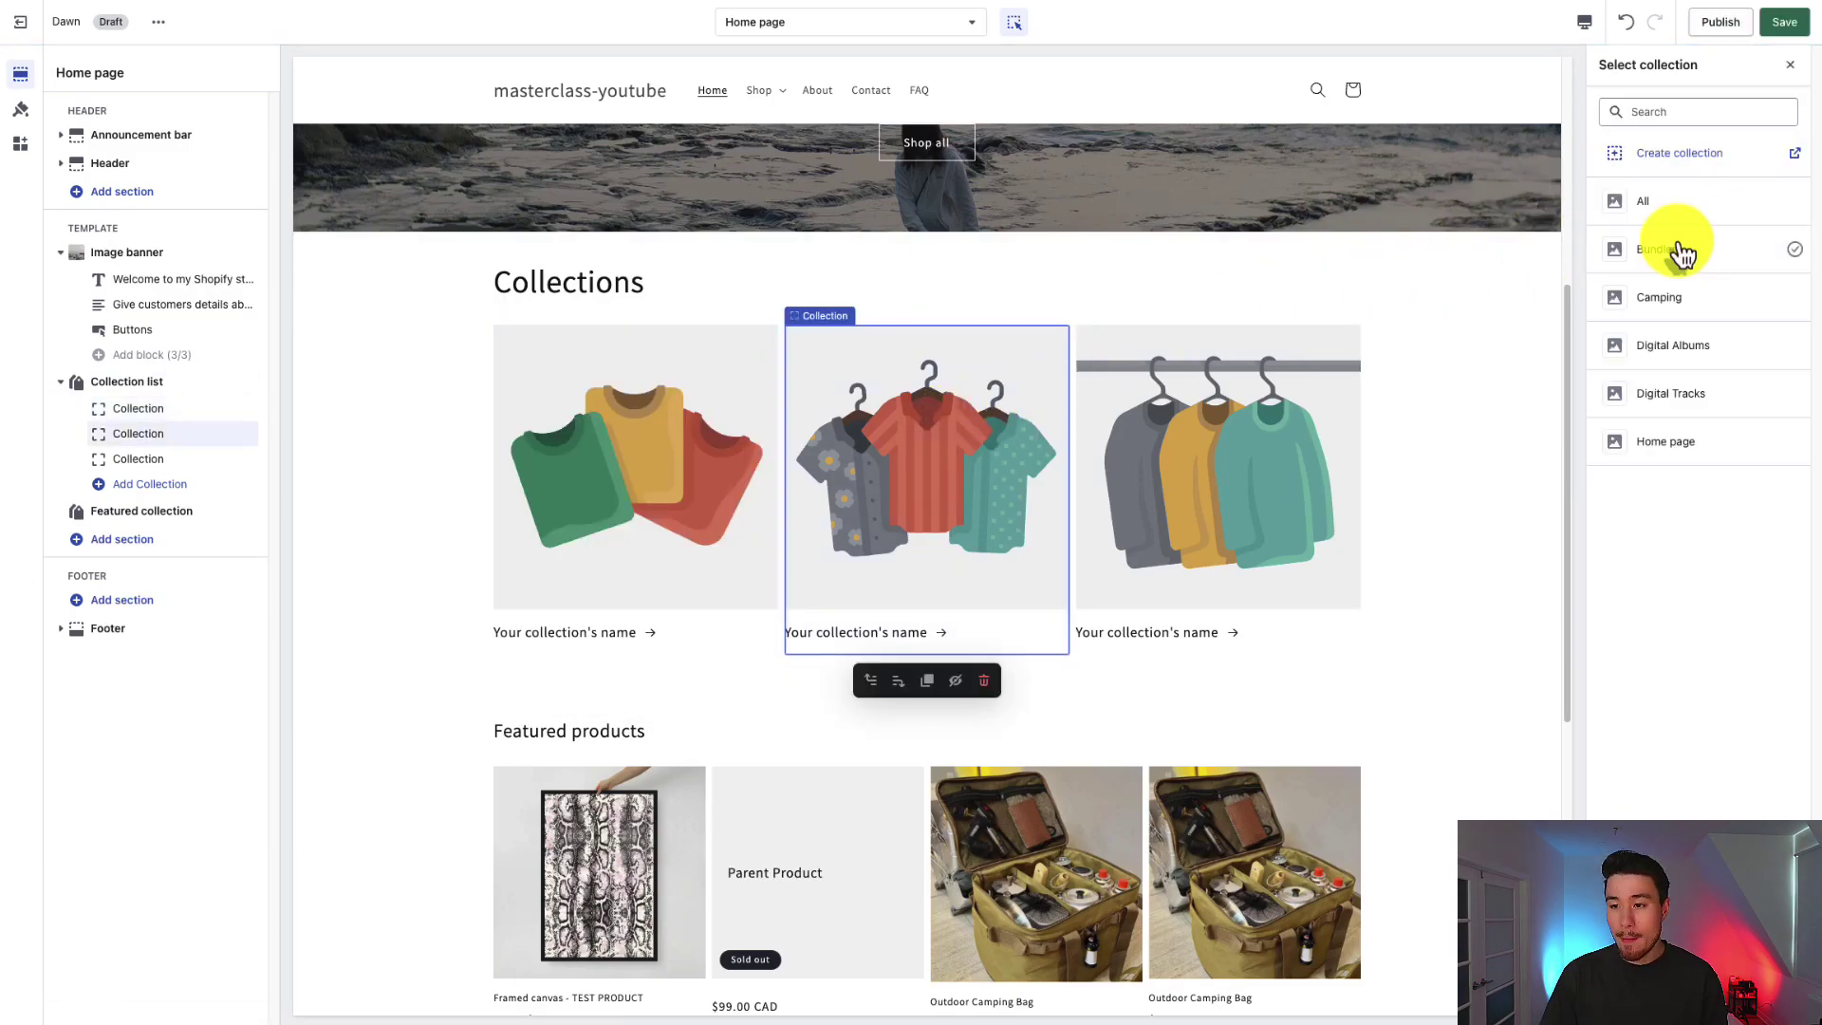
{"action": "left_click", "coordinate": [1680, 248]}
{"action": "left_click", "coordinate": [1210, 431]}
{"action": "left_click", "coordinate": [1722, 137]}
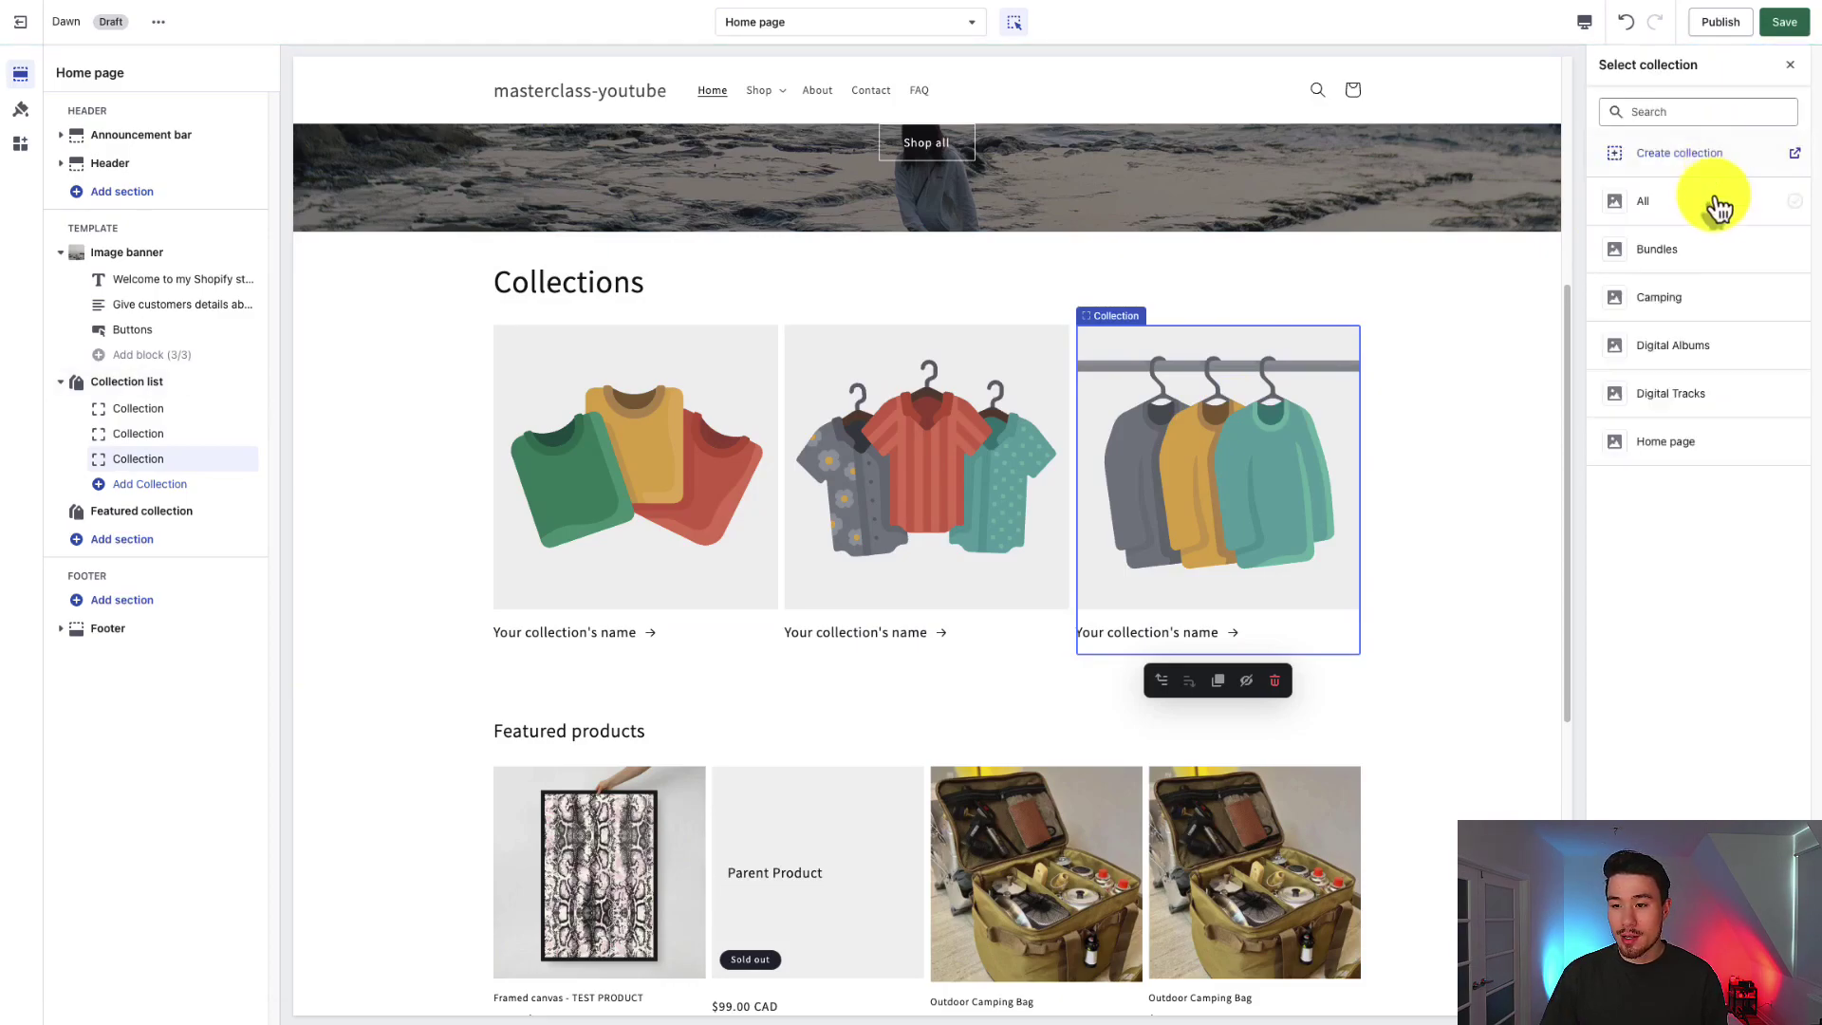
{"action": "left_click", "coordinate": [1666, 442]}
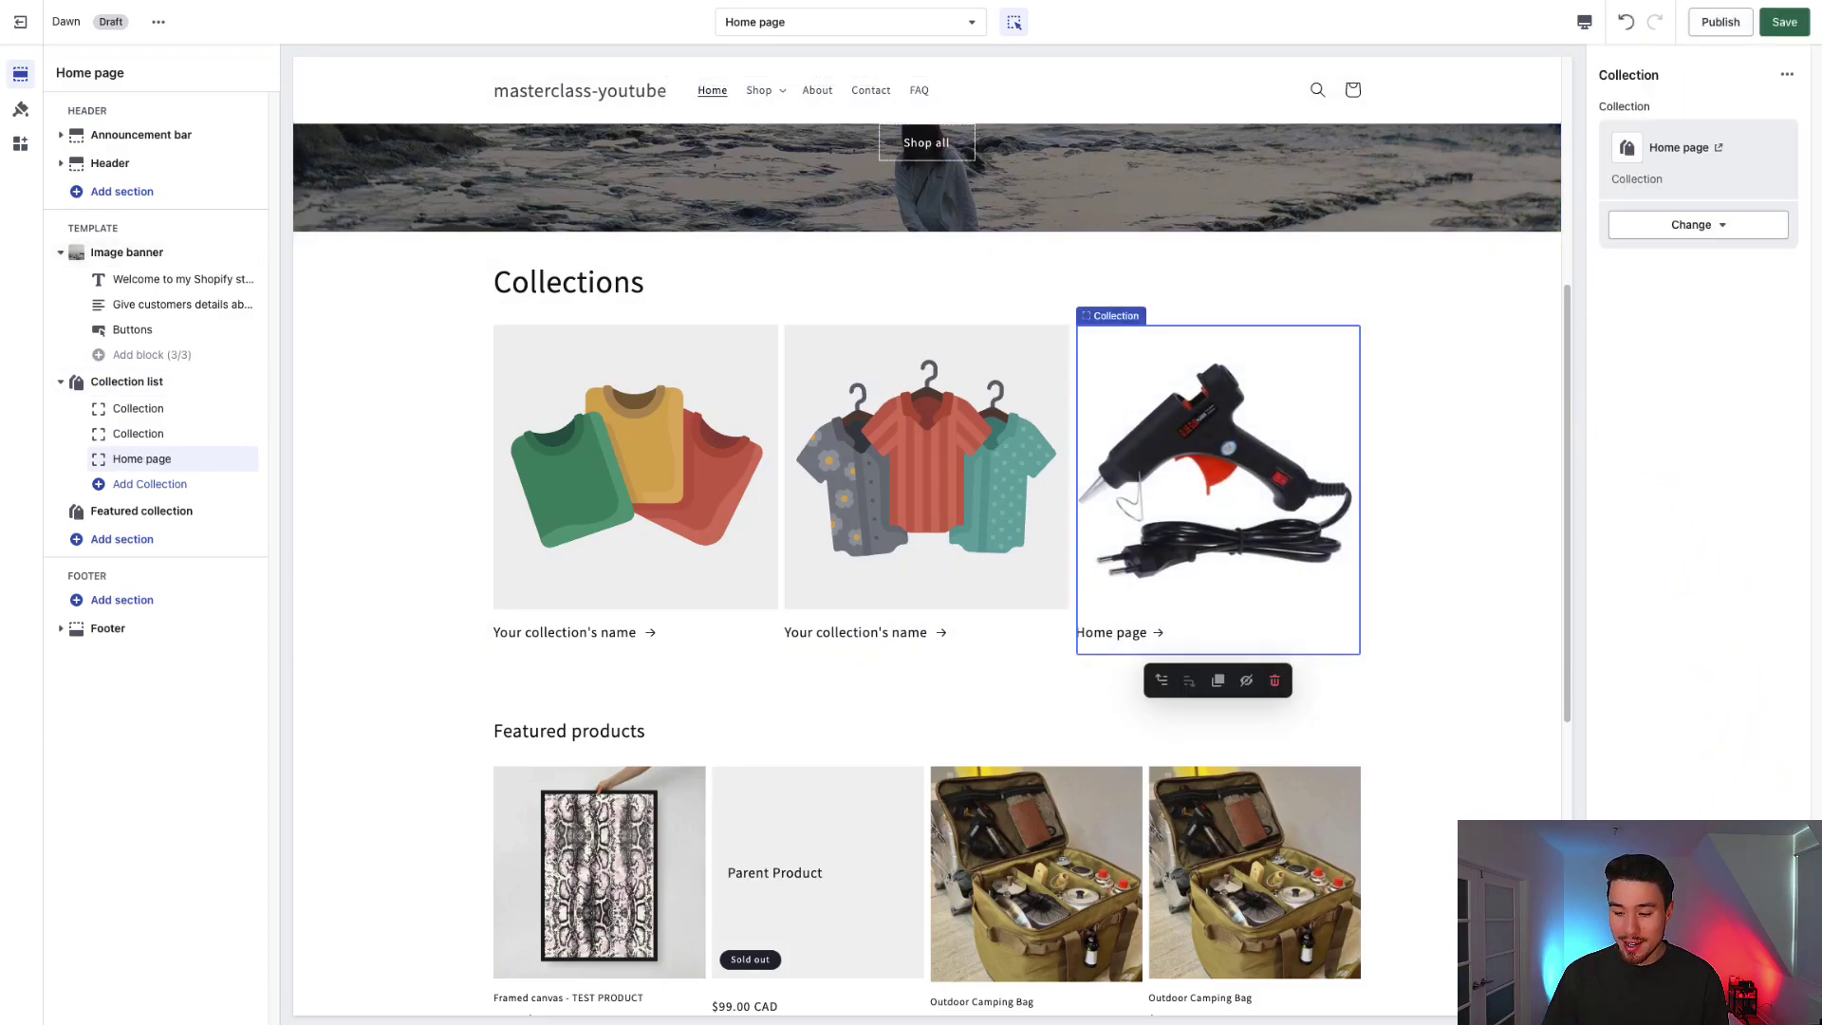
{"action": "left_click", "coordinate": [886, 480]}
{"action": "left_click", "coordinate": [1646, 138]}
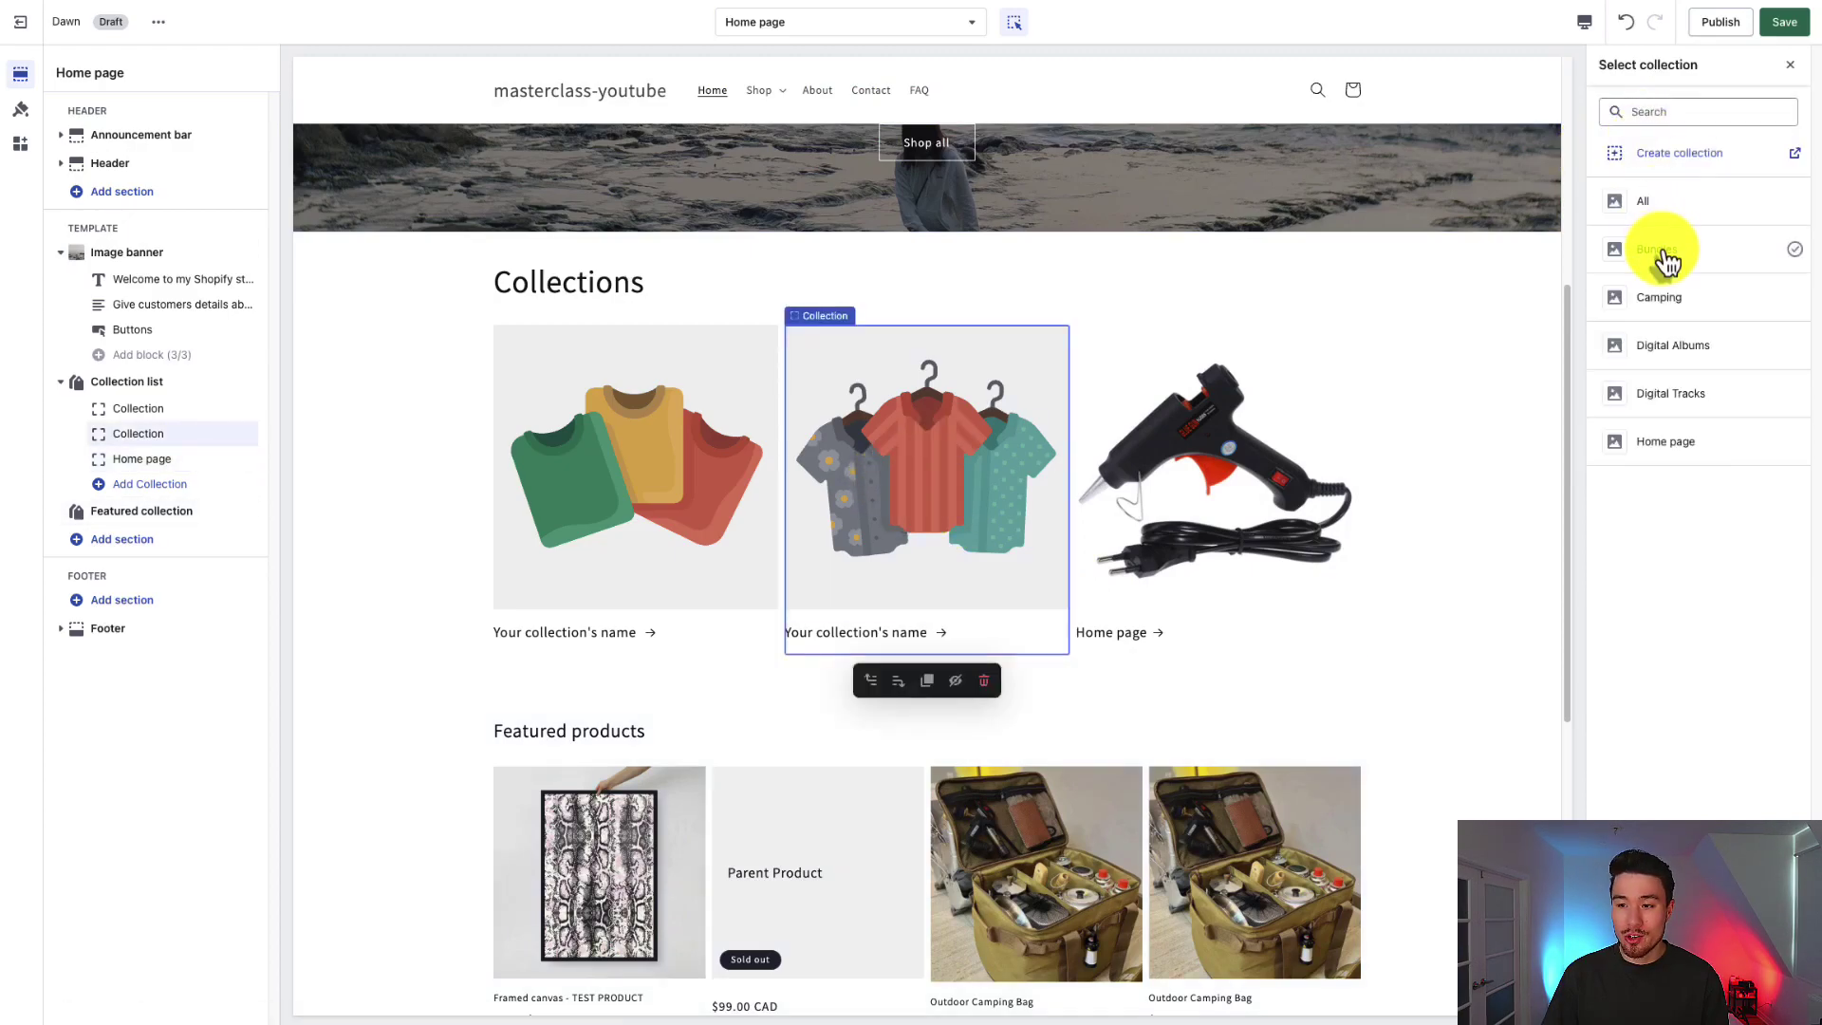
{"action": "left_click", "coordinate": [1661, 258]}
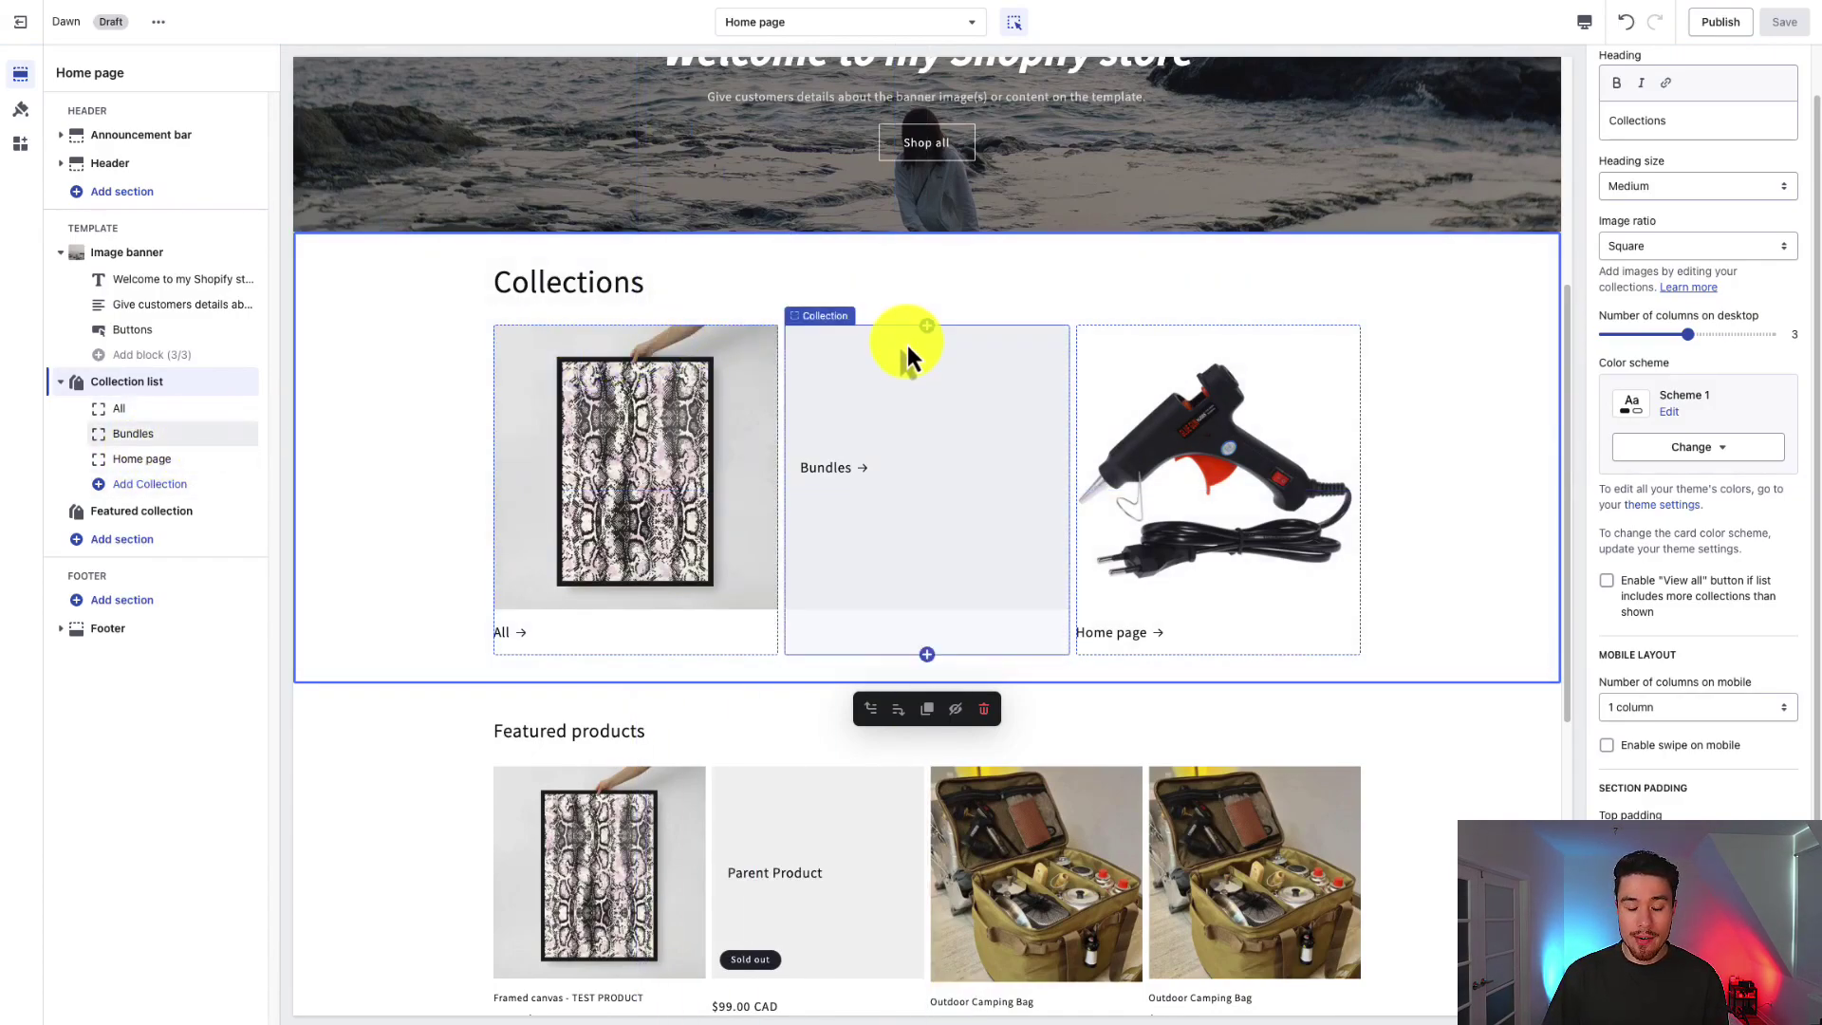
Step: Insert an empty Collection block before the Bundles block in the Collection list and remove it again
{"action": "left_click", "coordinate": [926, 638]}
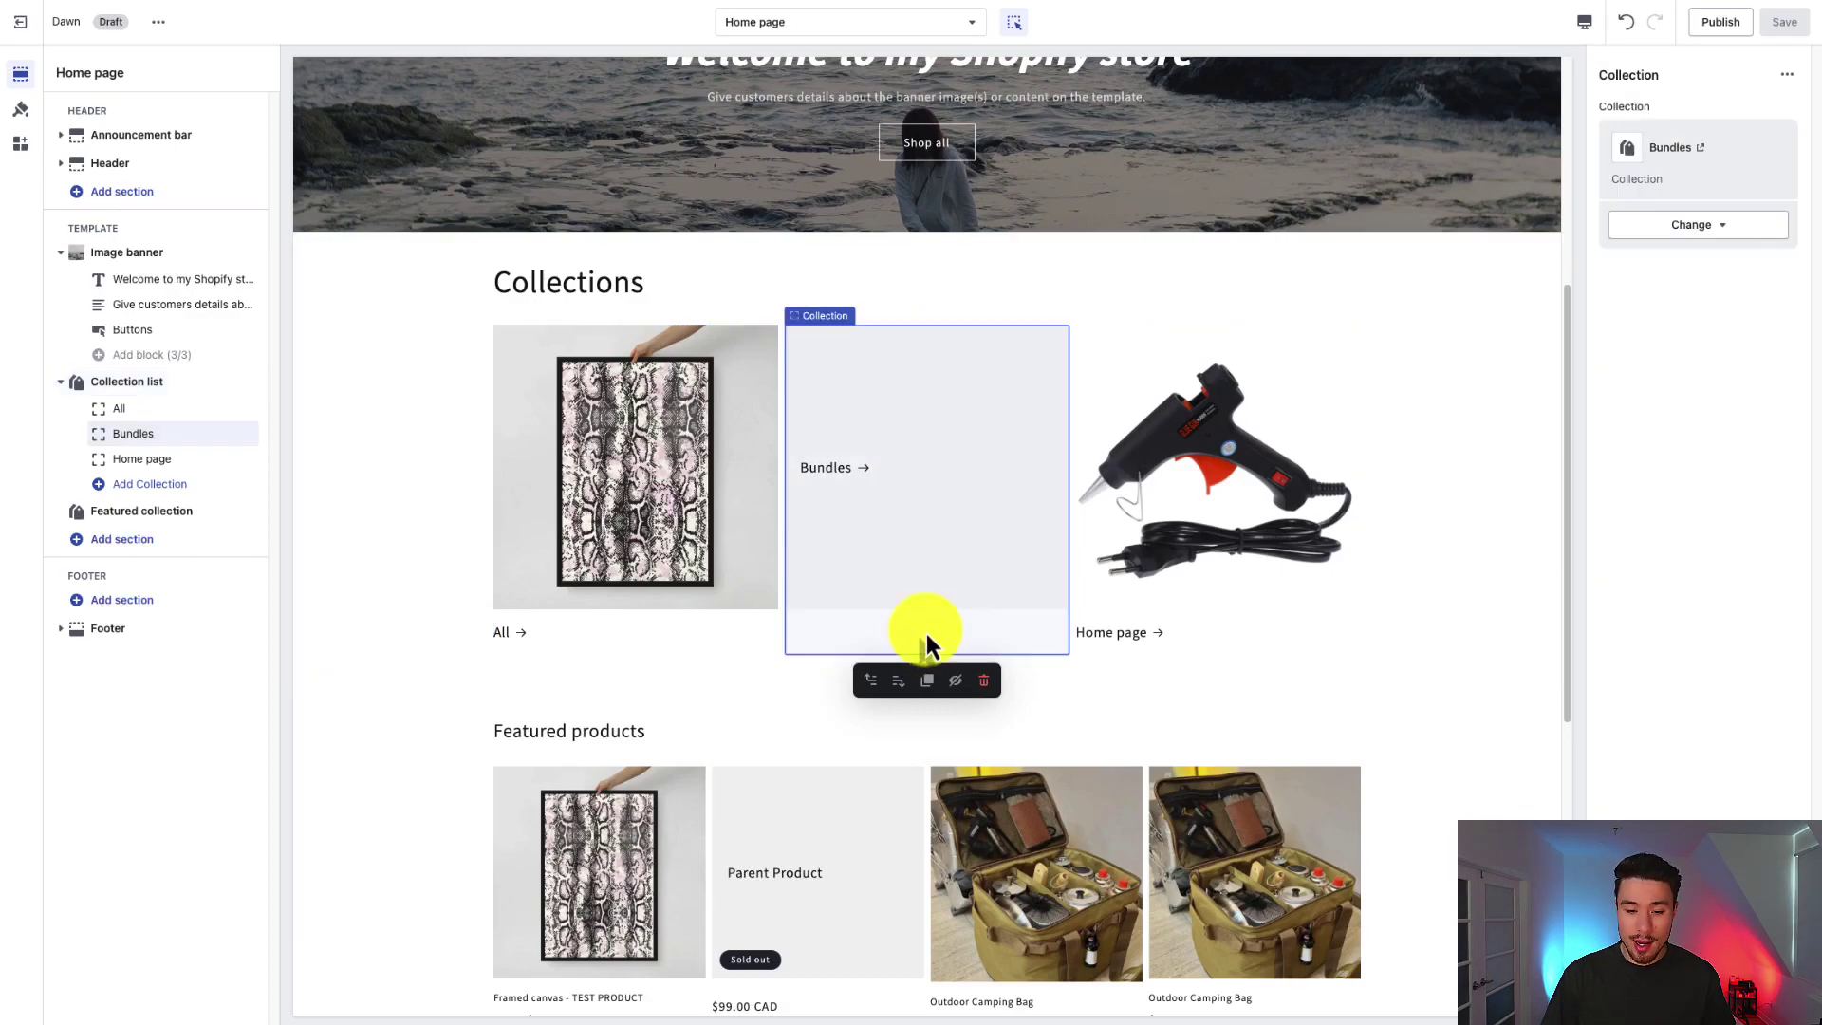
{"action": "left_click", "coordinate": [930, 284]}
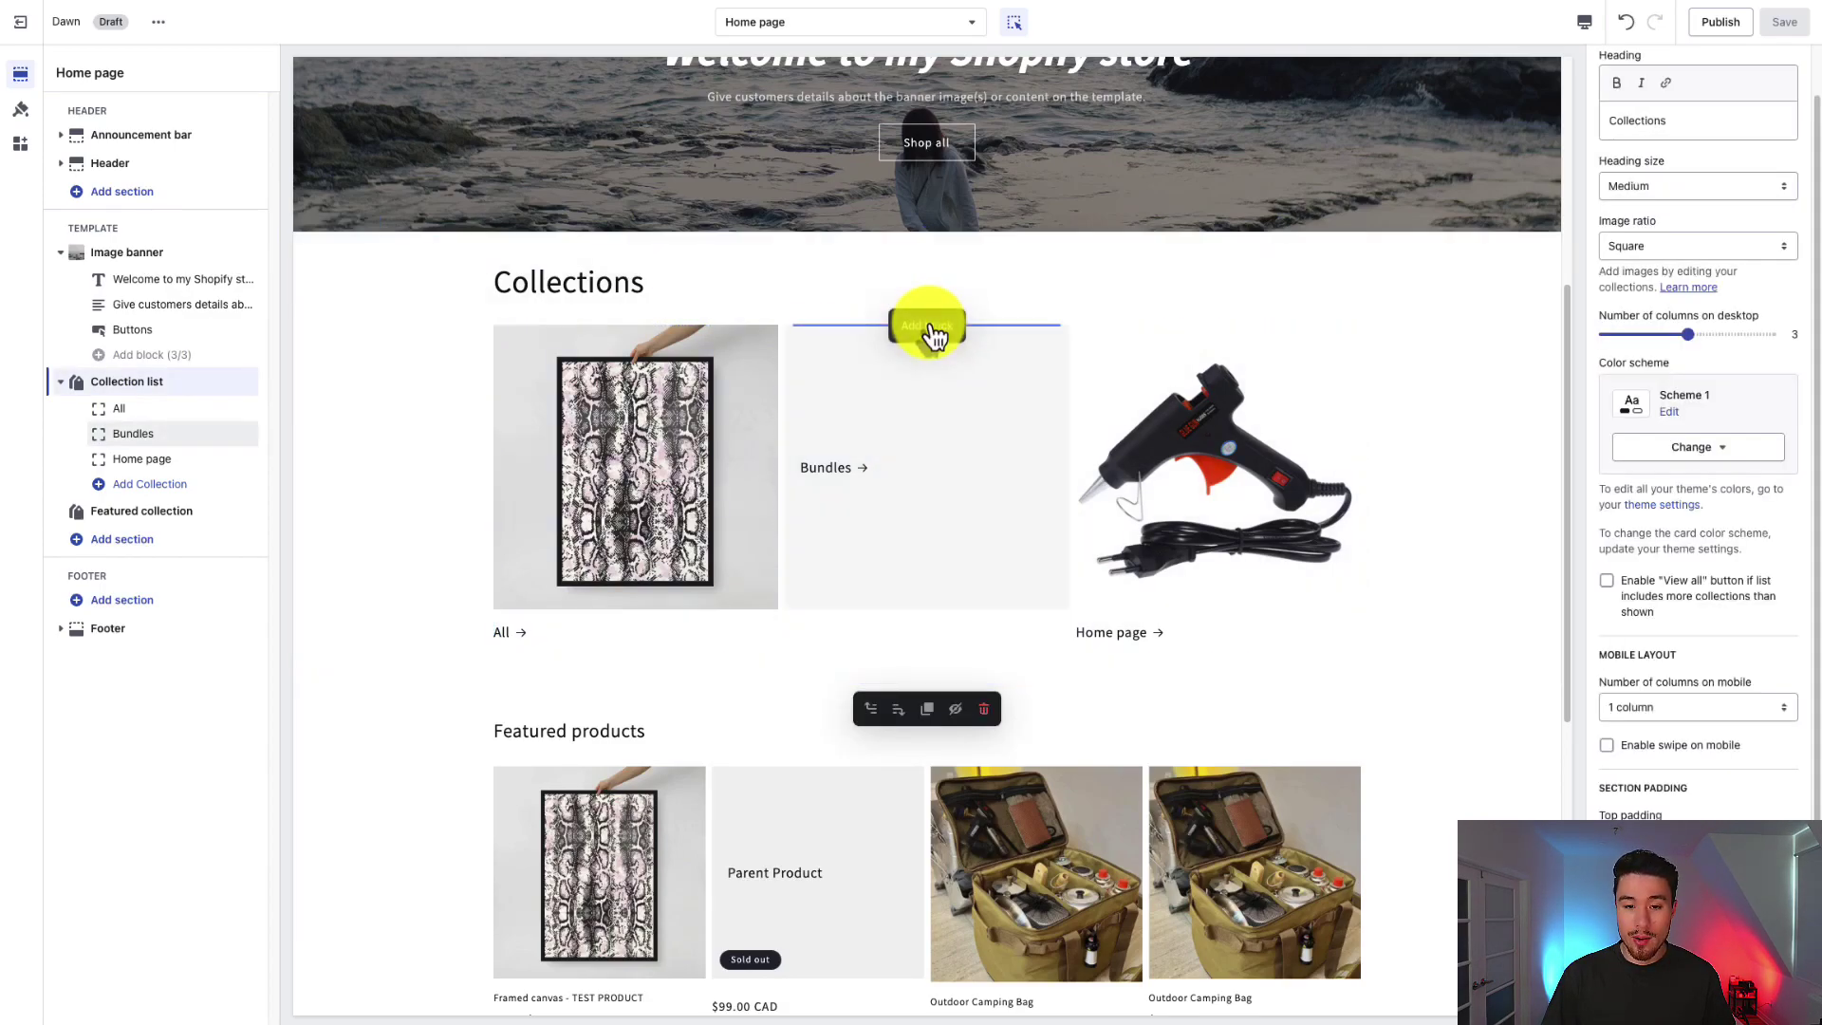
{"action": "left_click", "coordinate": [932, 328]}
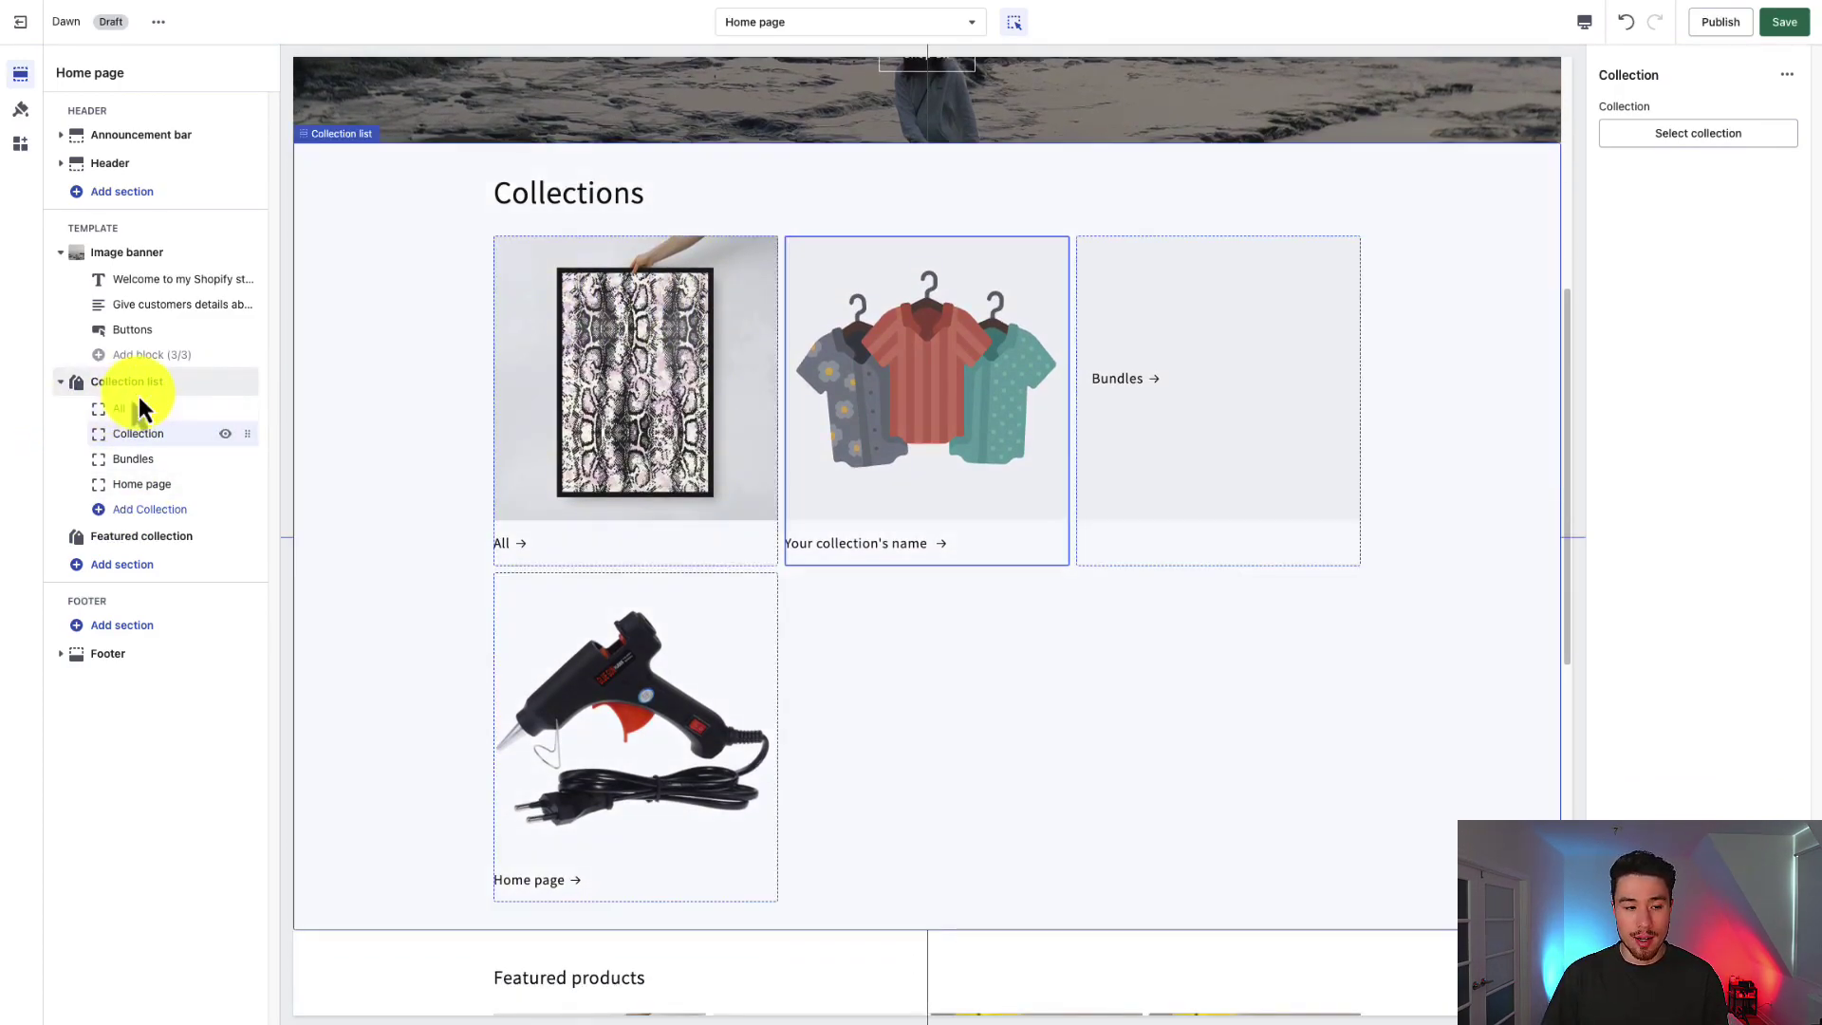
{"action": "left_click", "coordinate": [142, 485]}
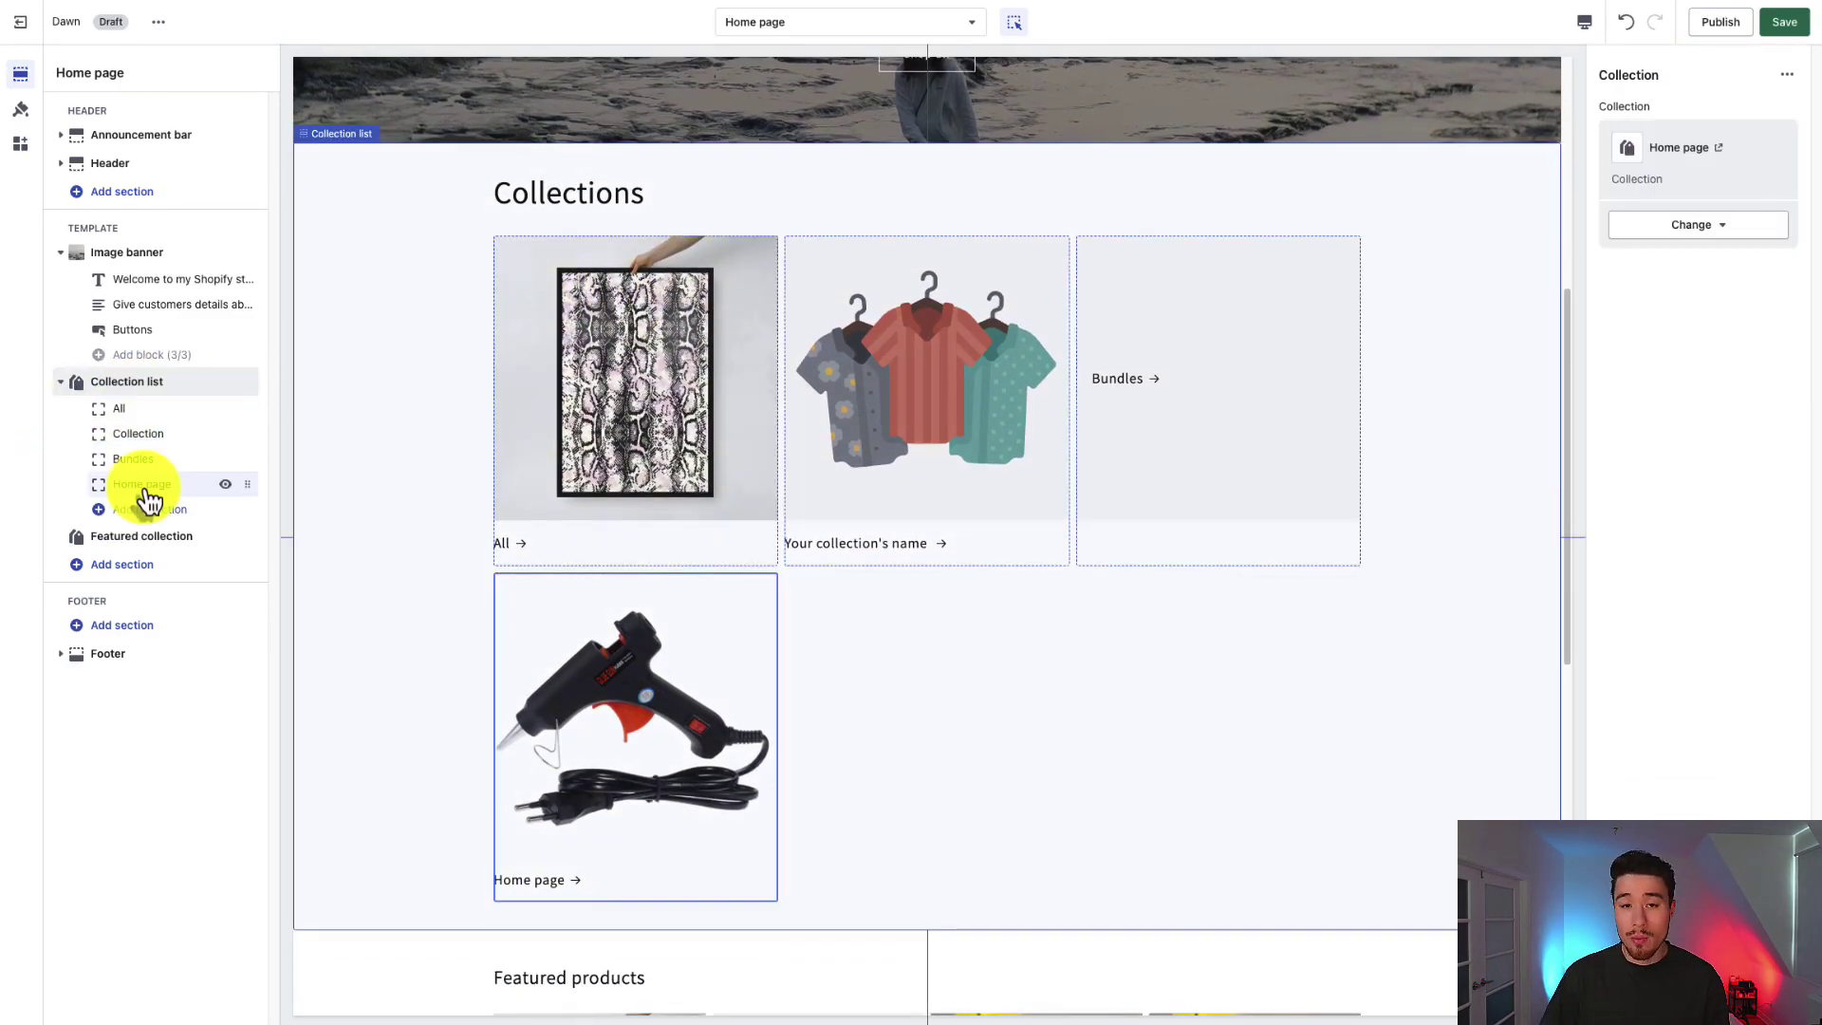
{"action": "left_click", "coordinate": [136, 437]}
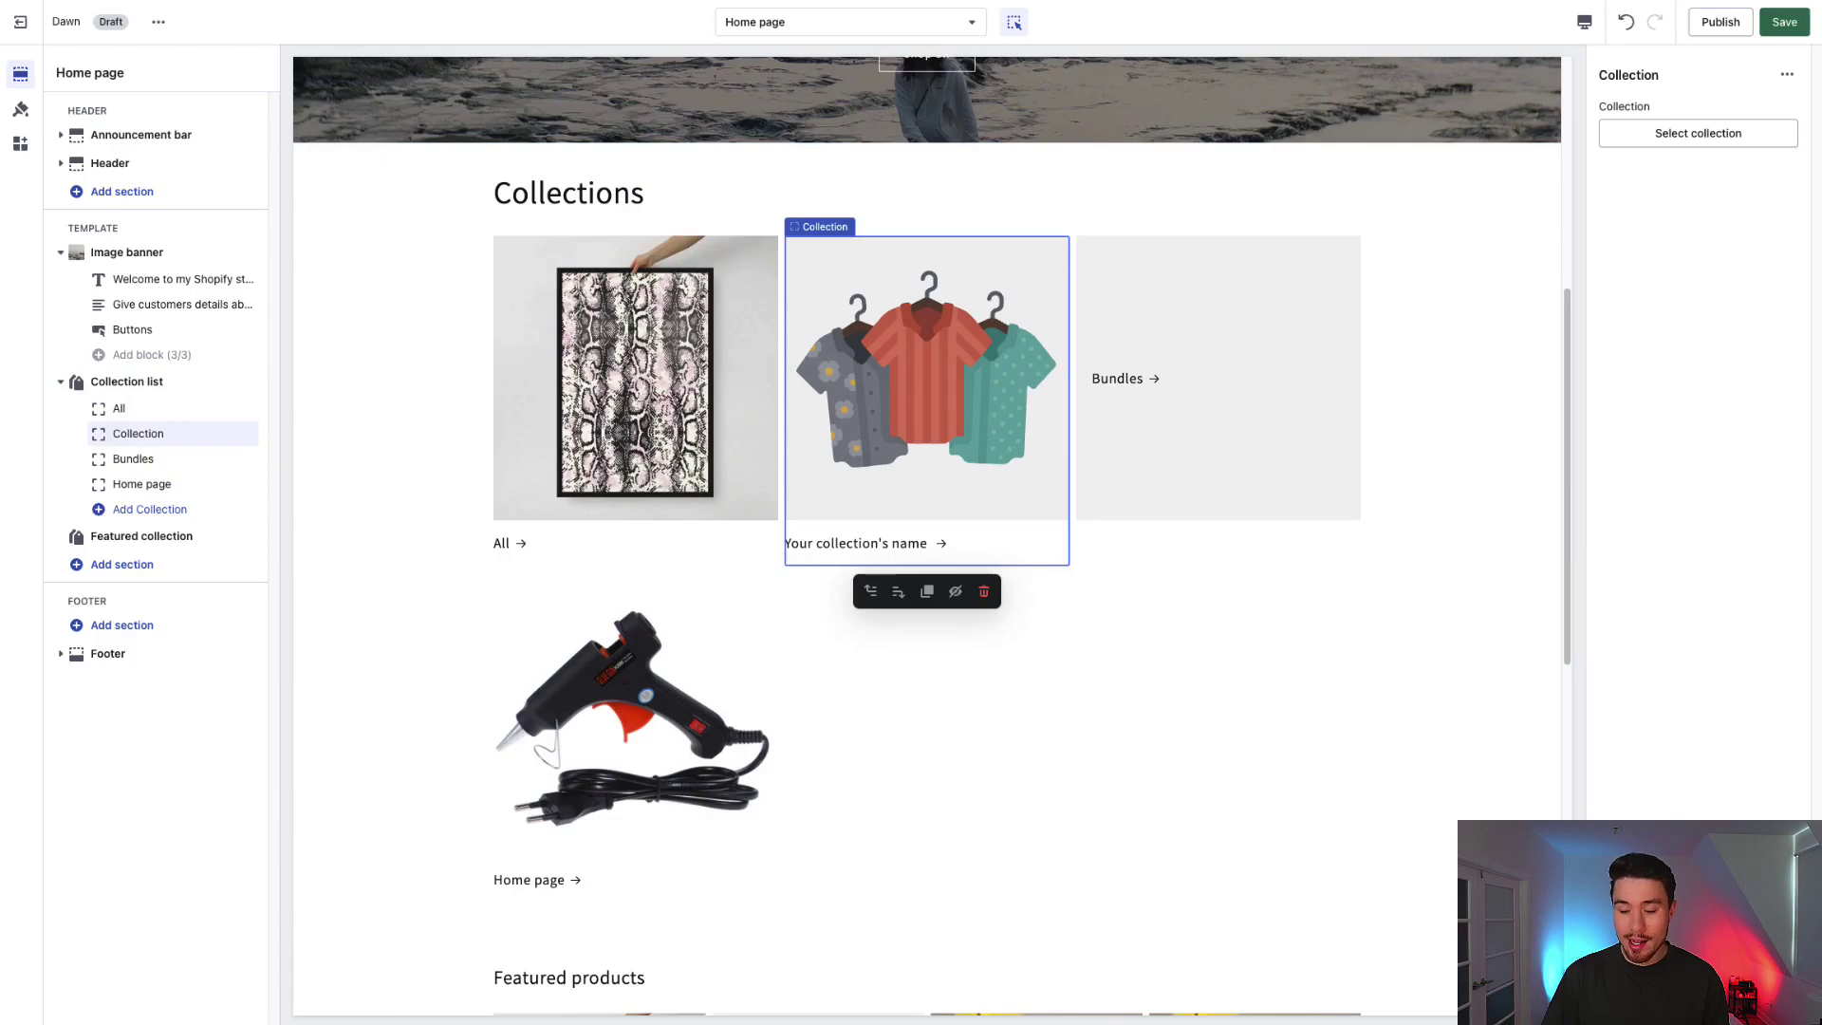
{"action": "left_click", "coordinate": [983, 592]}
Step: Open the Featured collection settings and browse the section types that can be added to the home page template
{"action": "left_click", "coordinate": [1411, 679]}
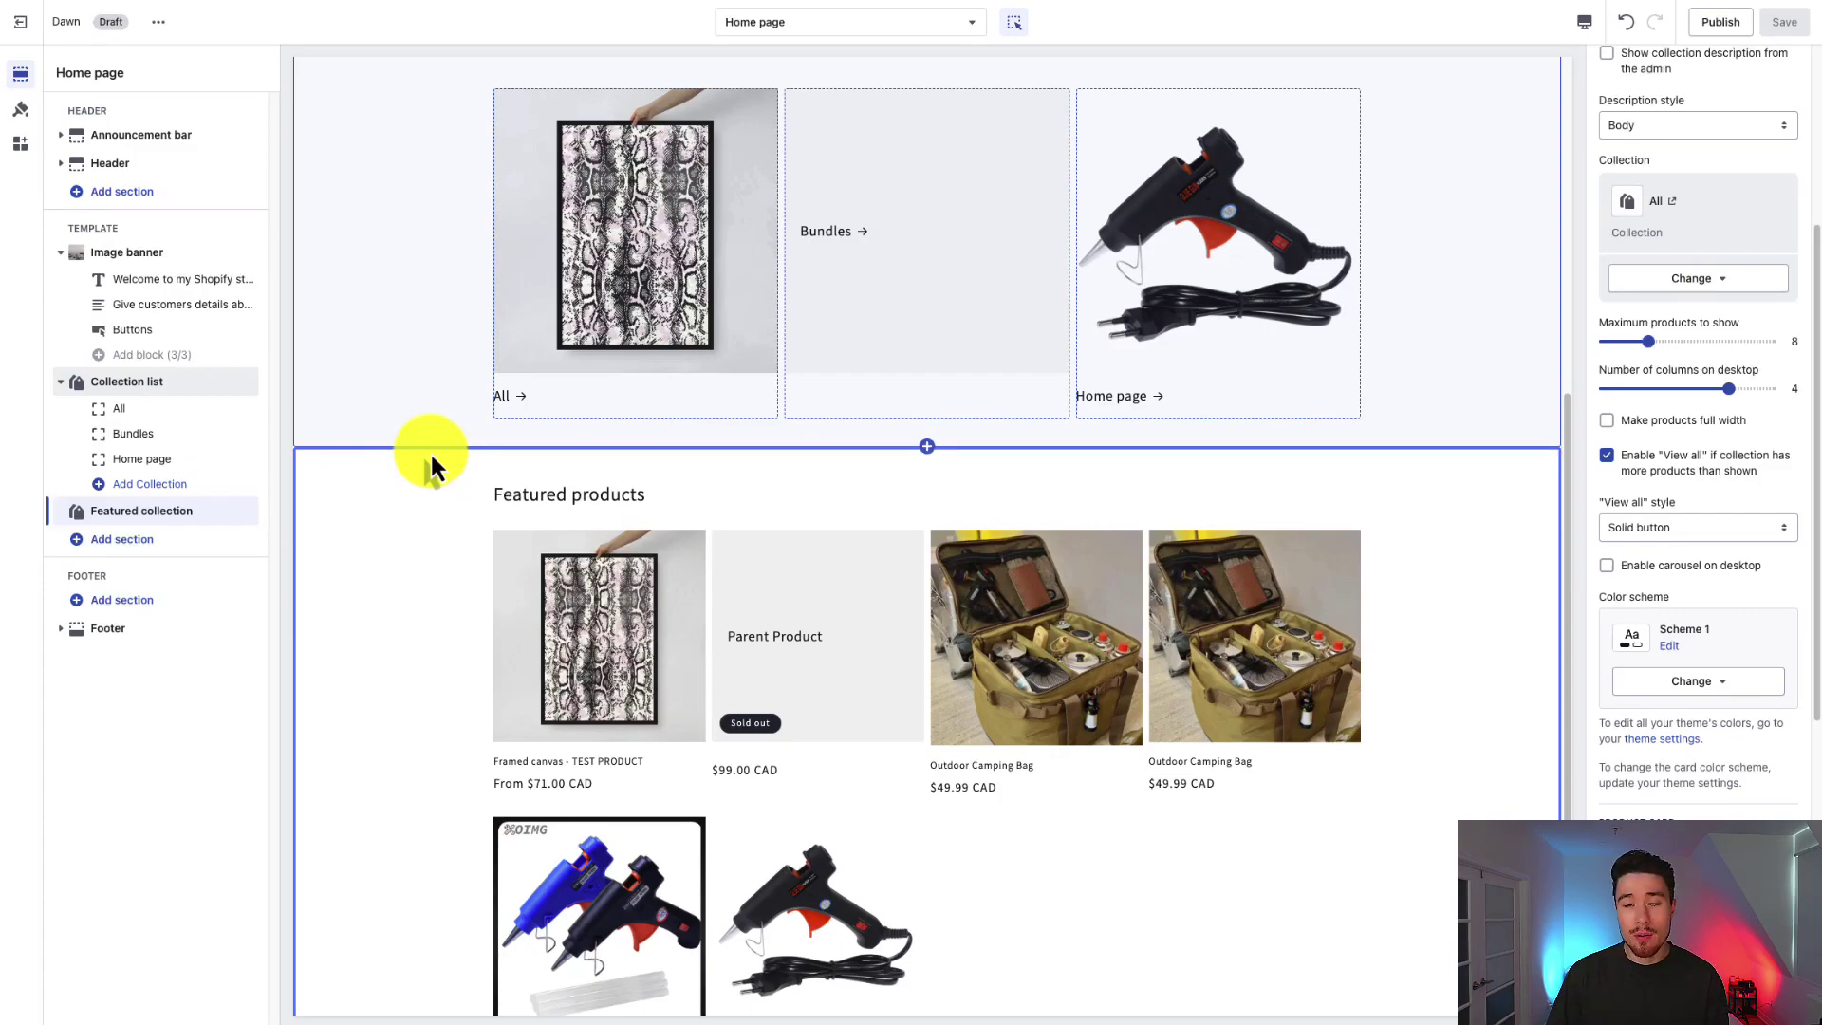
{"action": "left_click", "coordinate": [136, 545]}
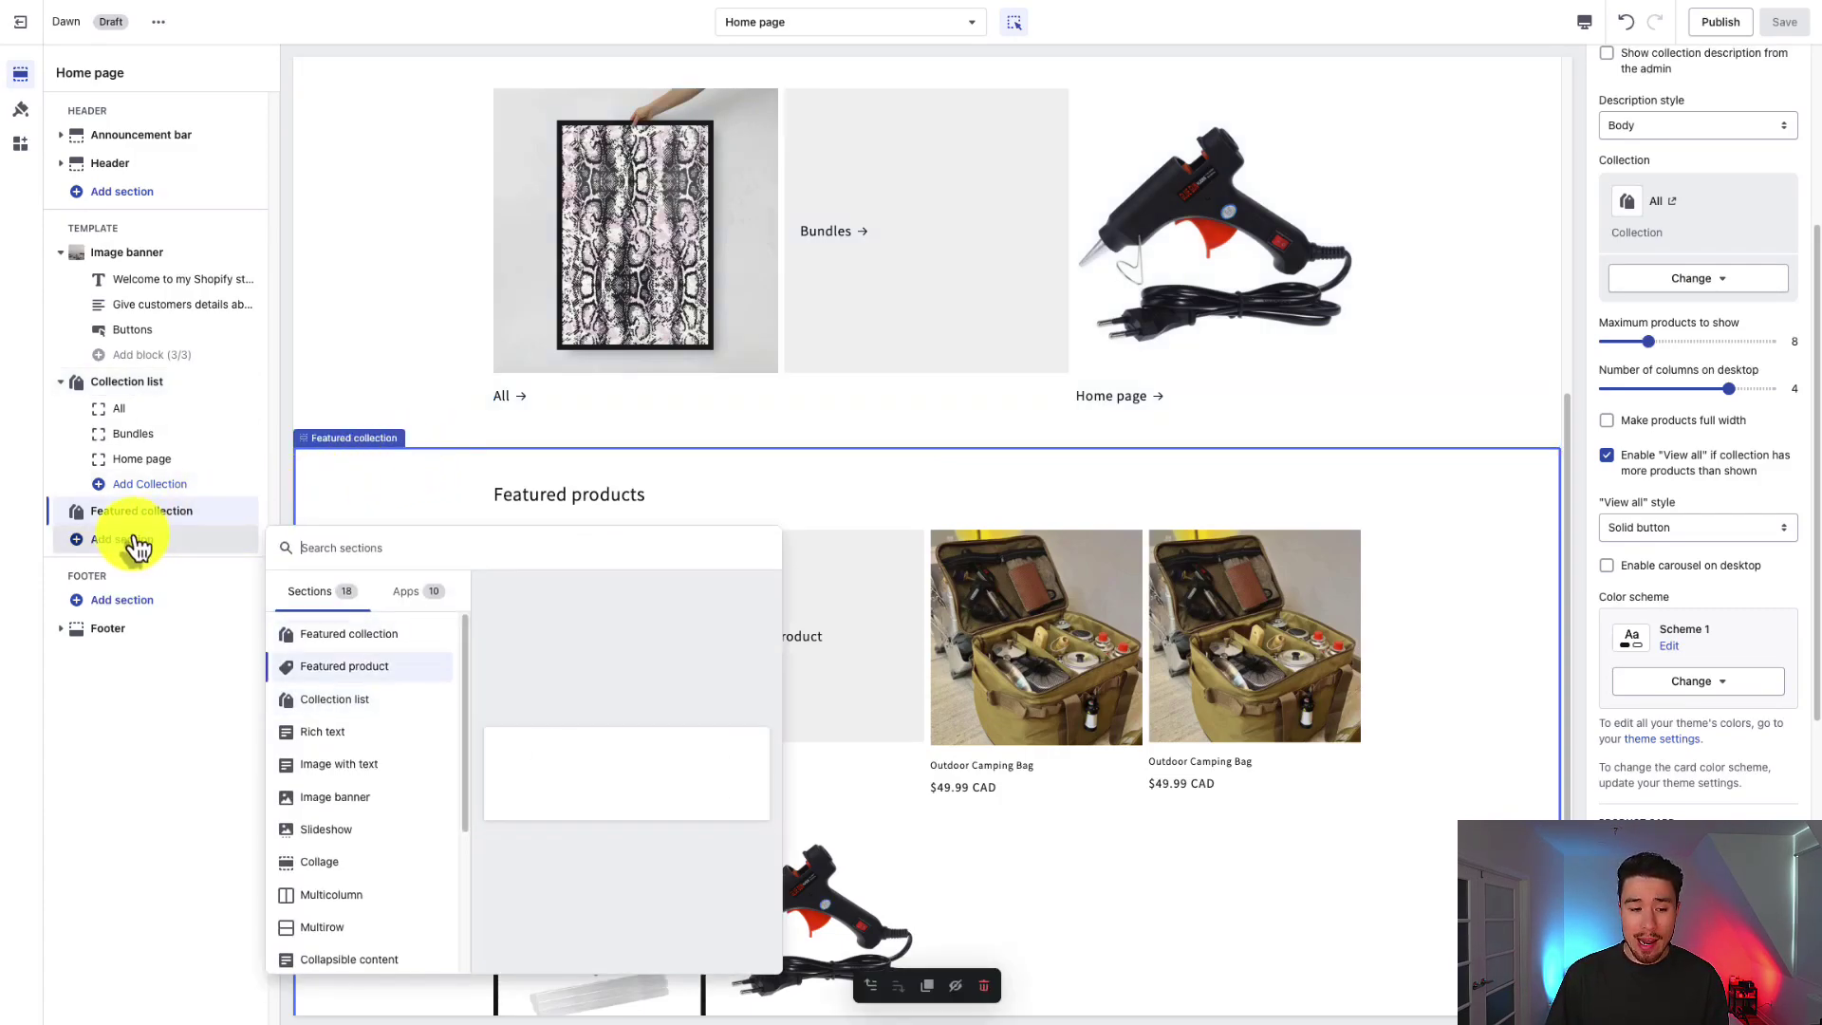
{"action": "key", "text": "Down"}
{"action": "key", "text": "Down"}
{"action": "key", "text": "Down"}
{"action": "key", "text": "Down"}
{"action": "key", "text": "Down"}
{"action": "key", "text": "Down"}
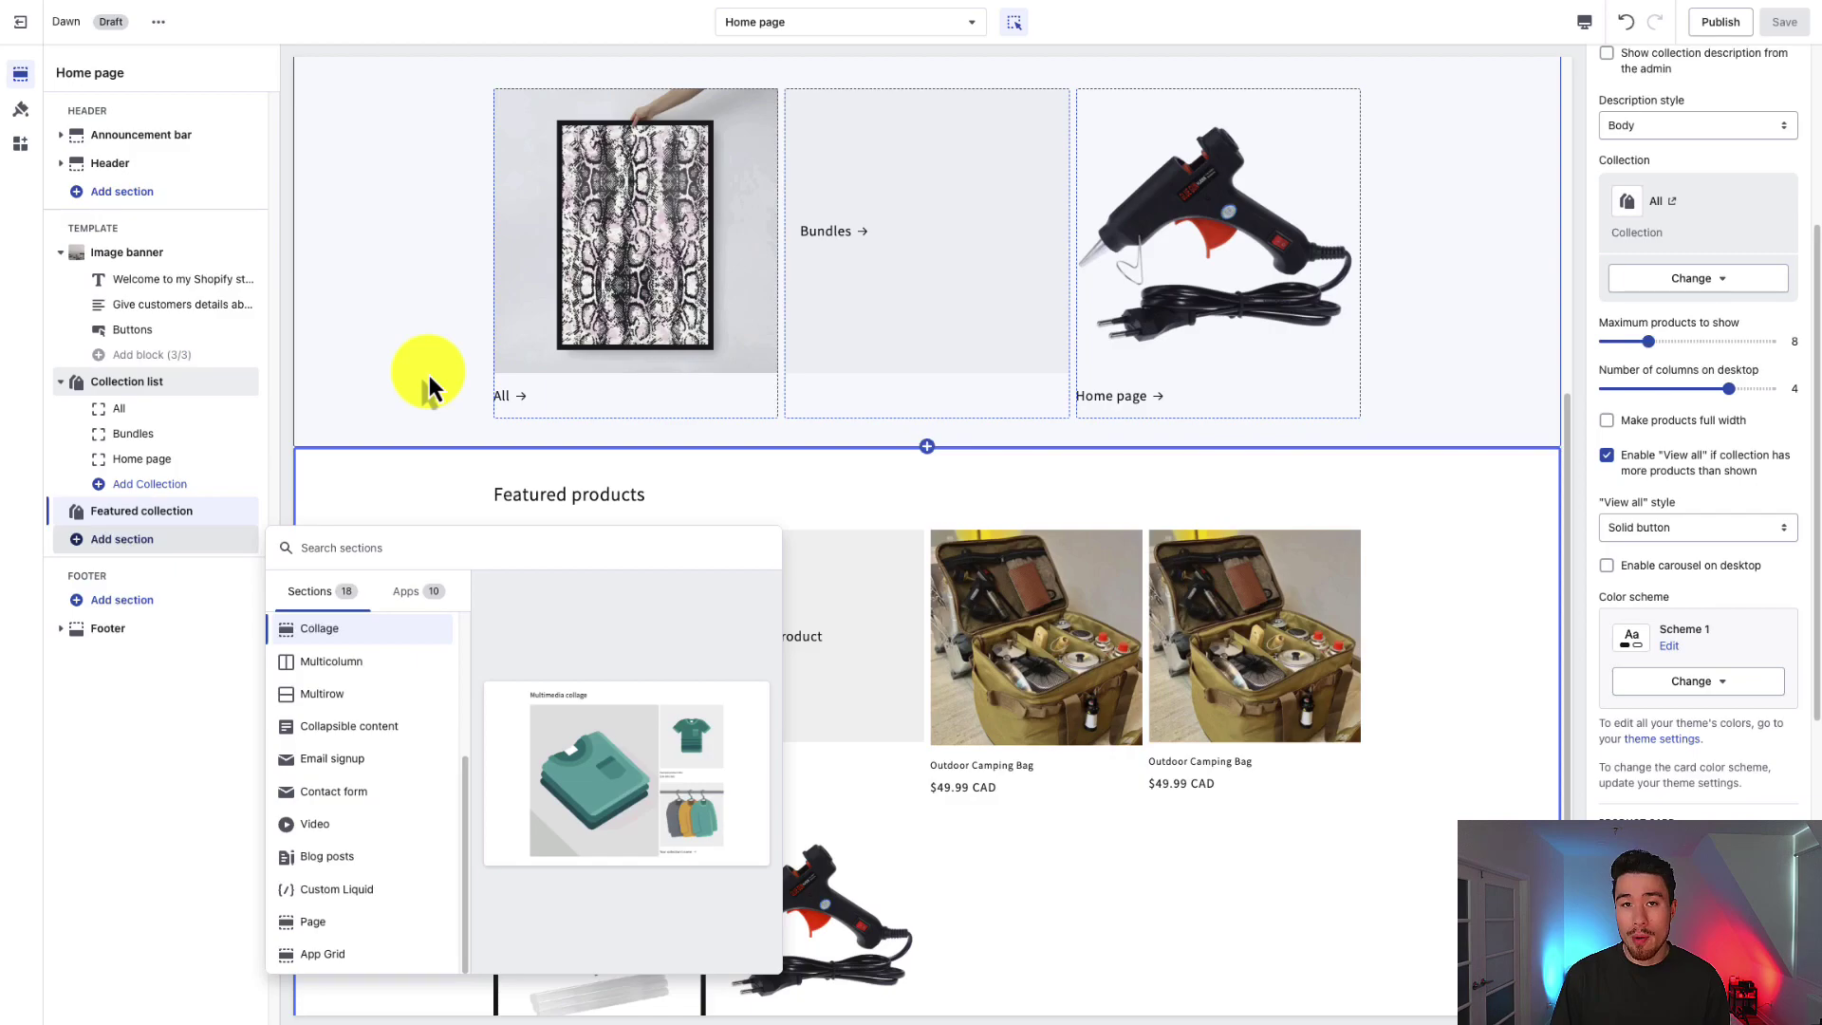
{"action": "left_click", "coordinate": [38, 116]}
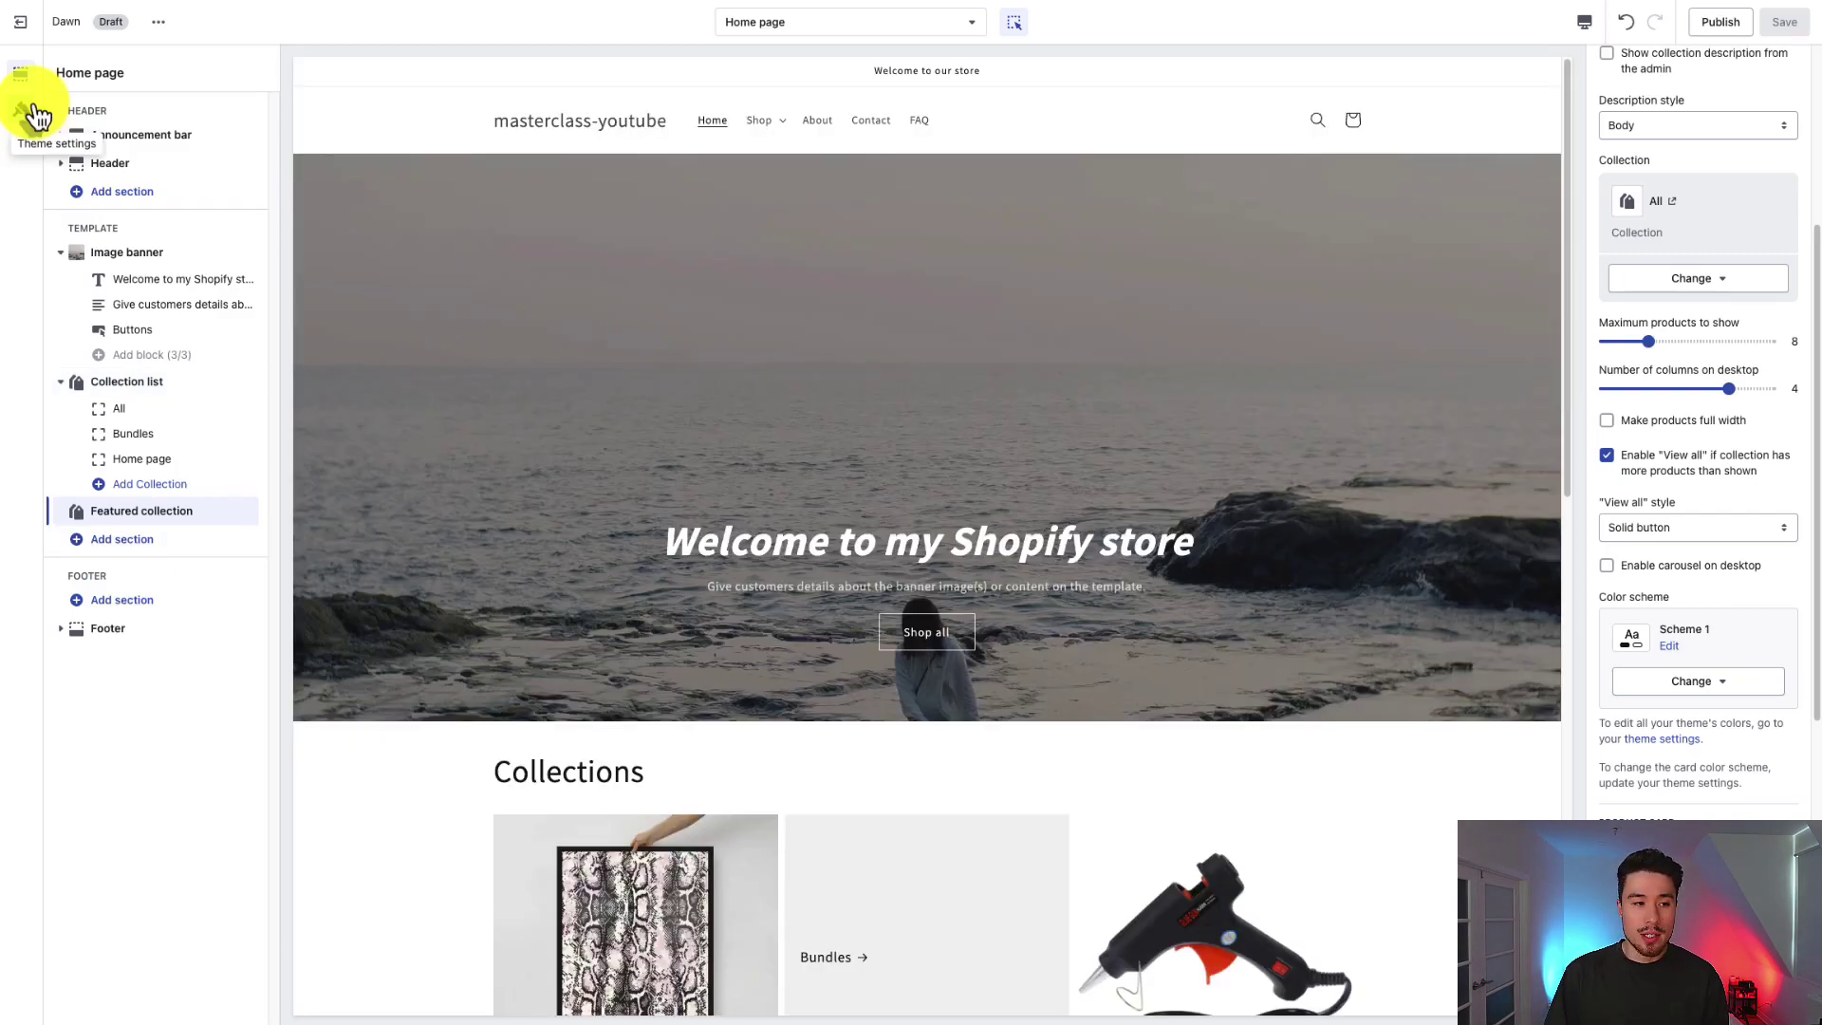
Step: Upload the Ecom_masterclass_logo image in the theme settings and set it as the store's logo
{"action": "left_click", "coordinate": [38, 116]}
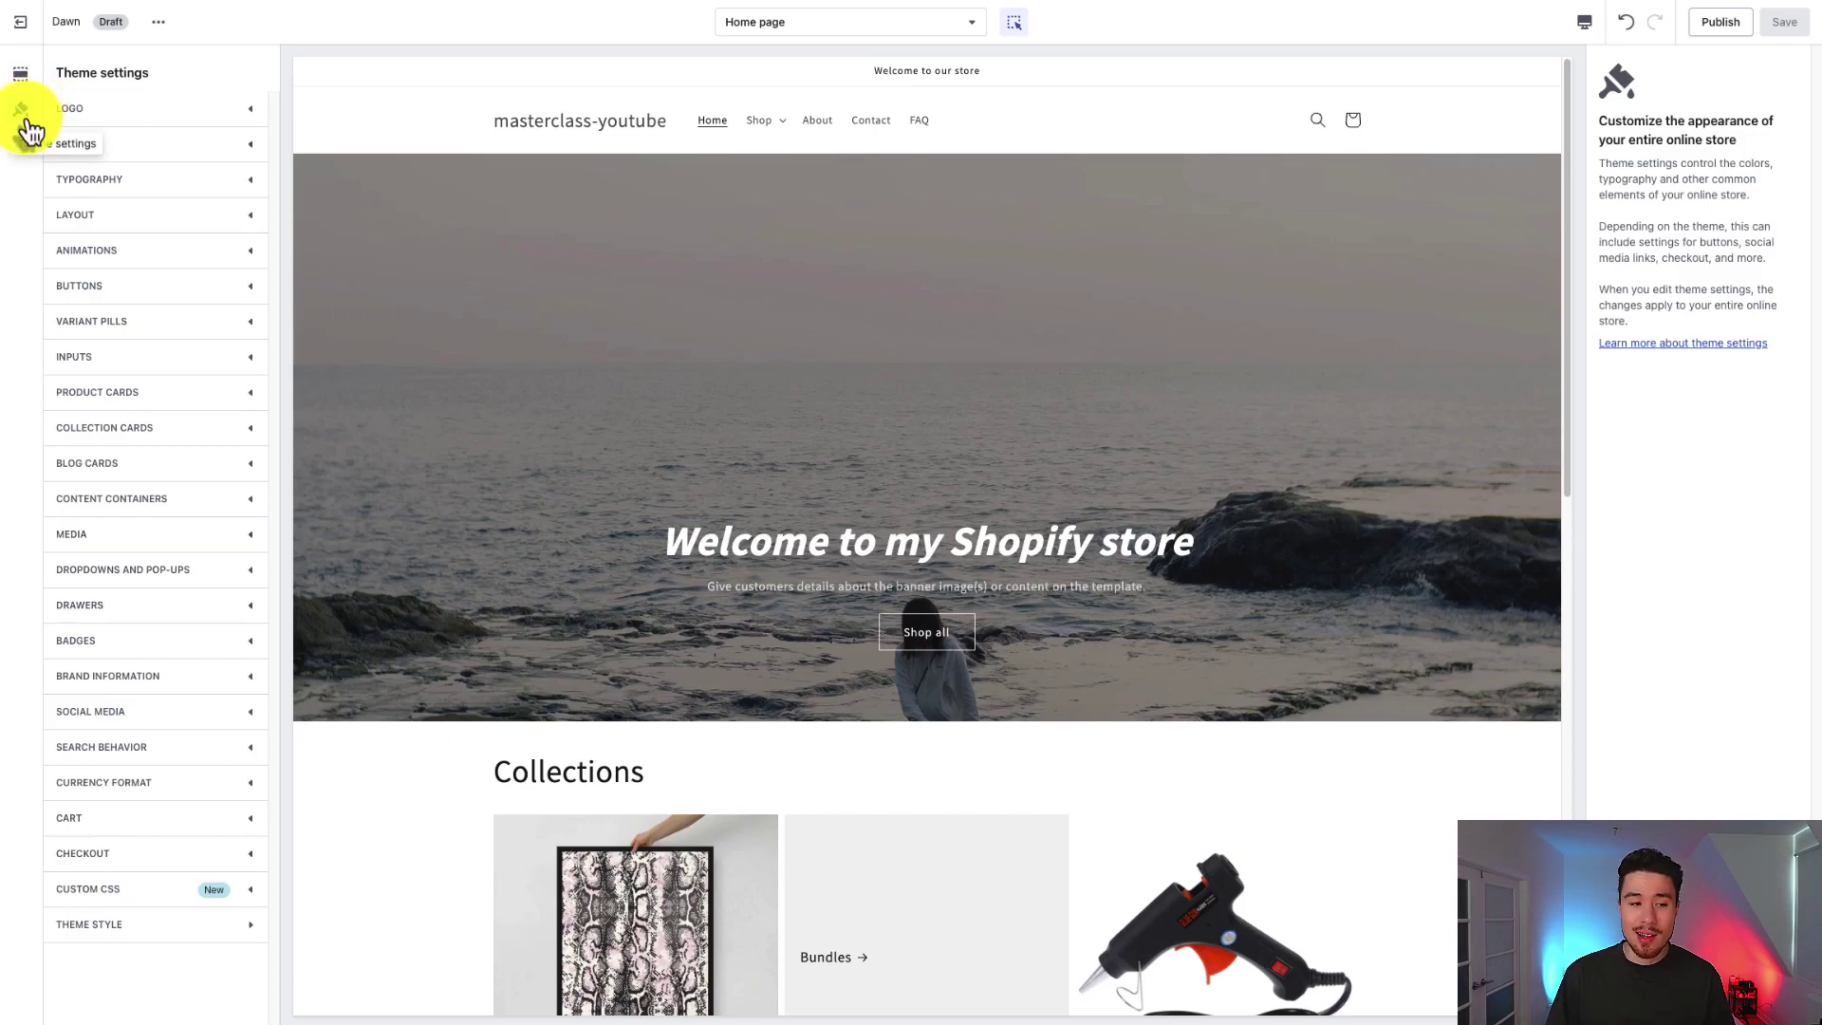
{"action": "left_click", "coordinate": [89, 110]}
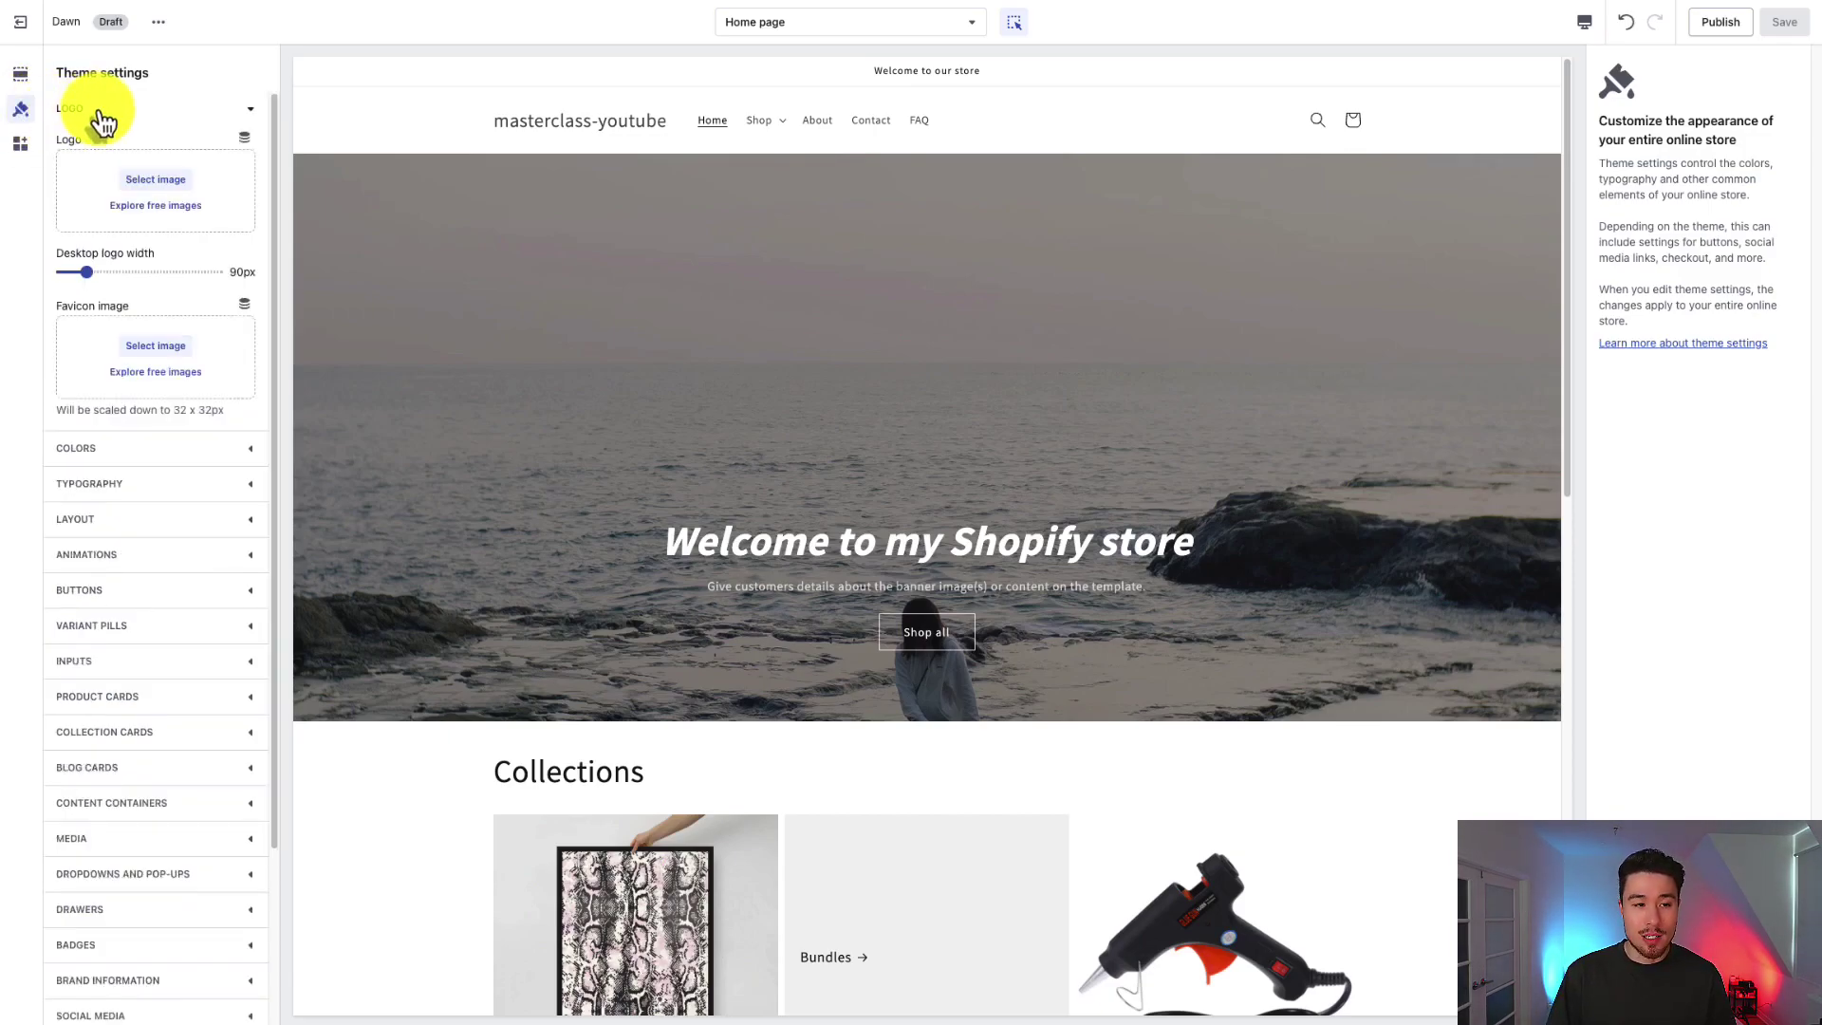
{"action": "left_click", "coordinate": [164, 182]}
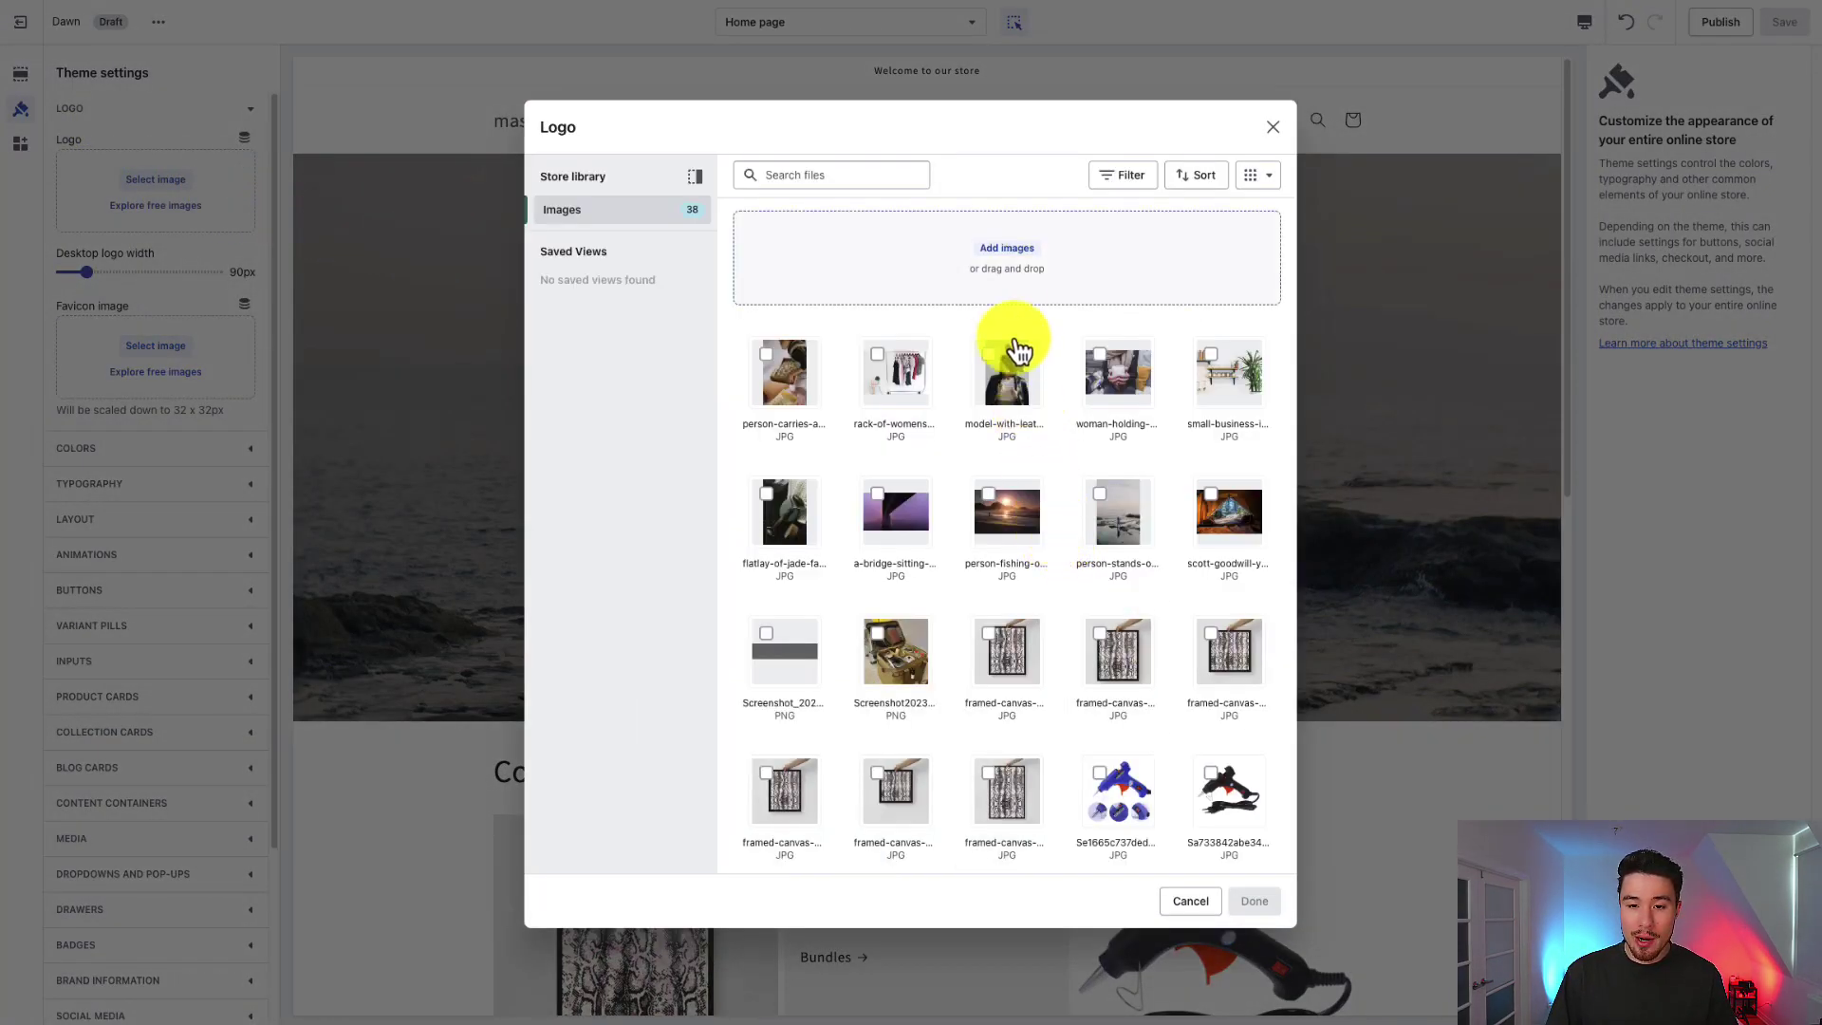
{"action": "left_click", "coordinate": [996, 254]}
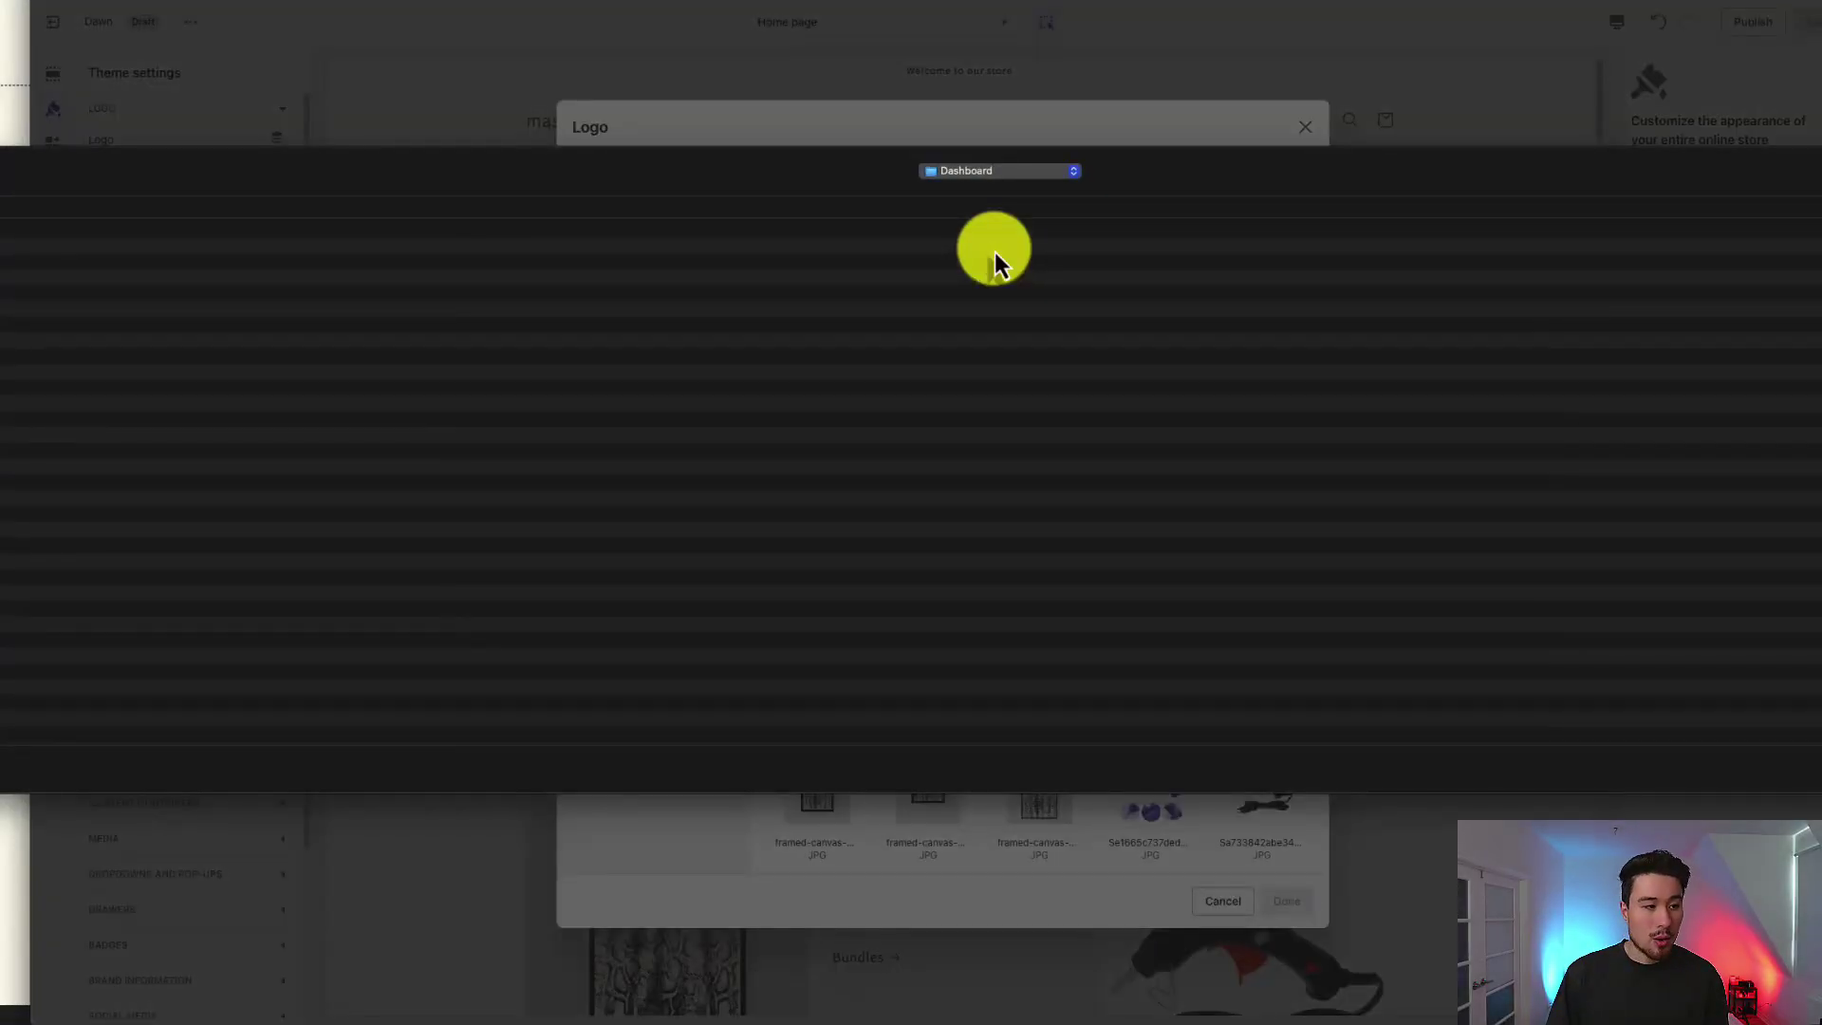
{"action": "left_click", "coordinate": [447, 403]}
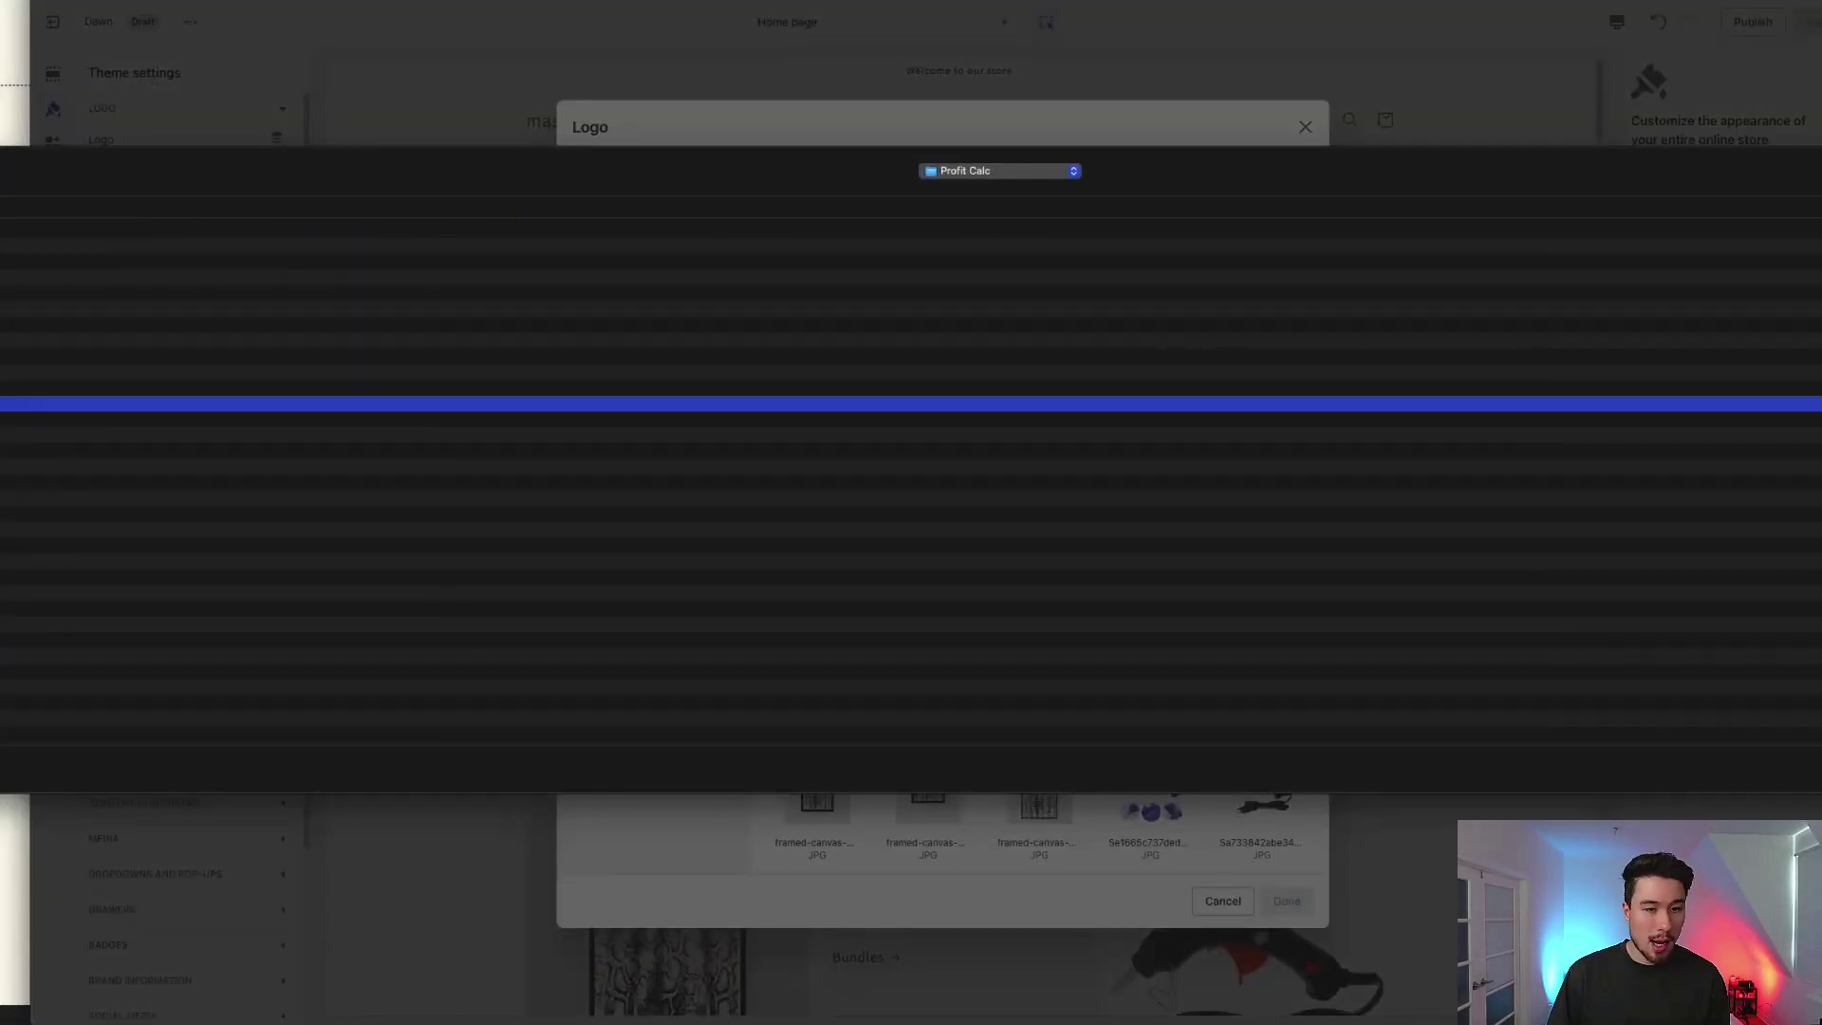
{"action": "key", "text": "Return"}
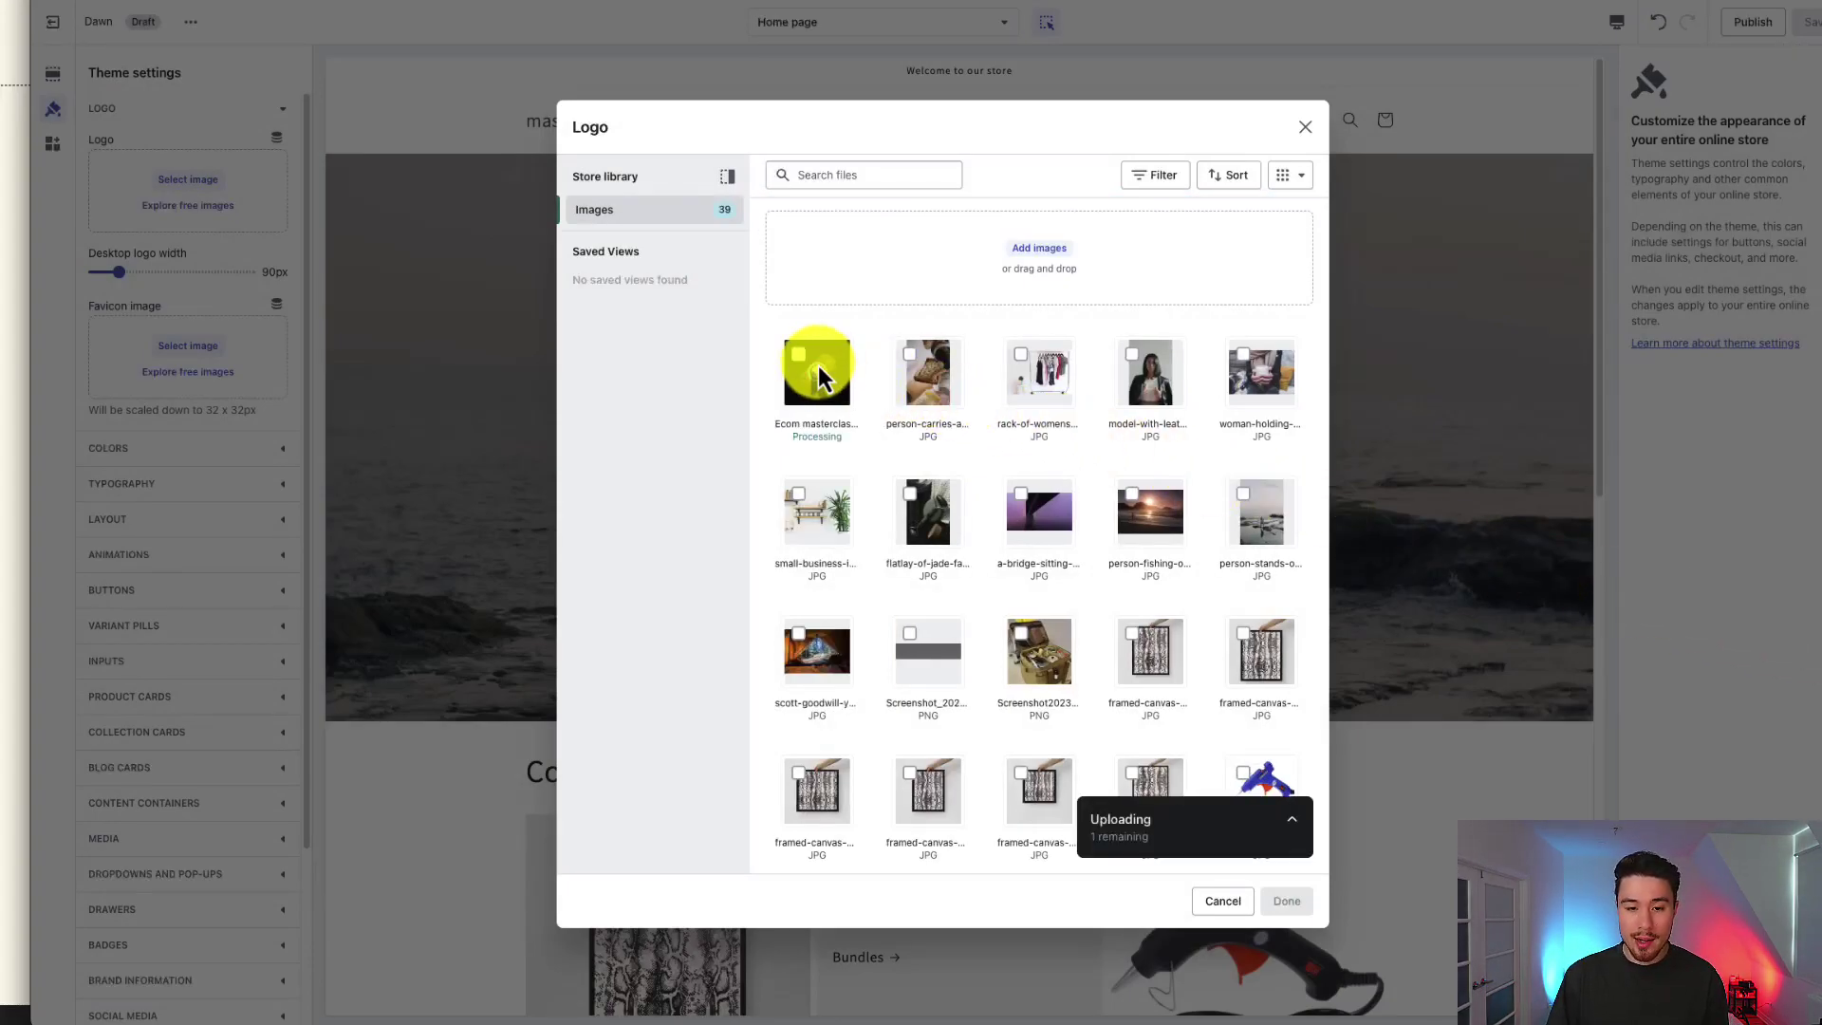
{"action": "left_click", "coordinate": [818, 367]}
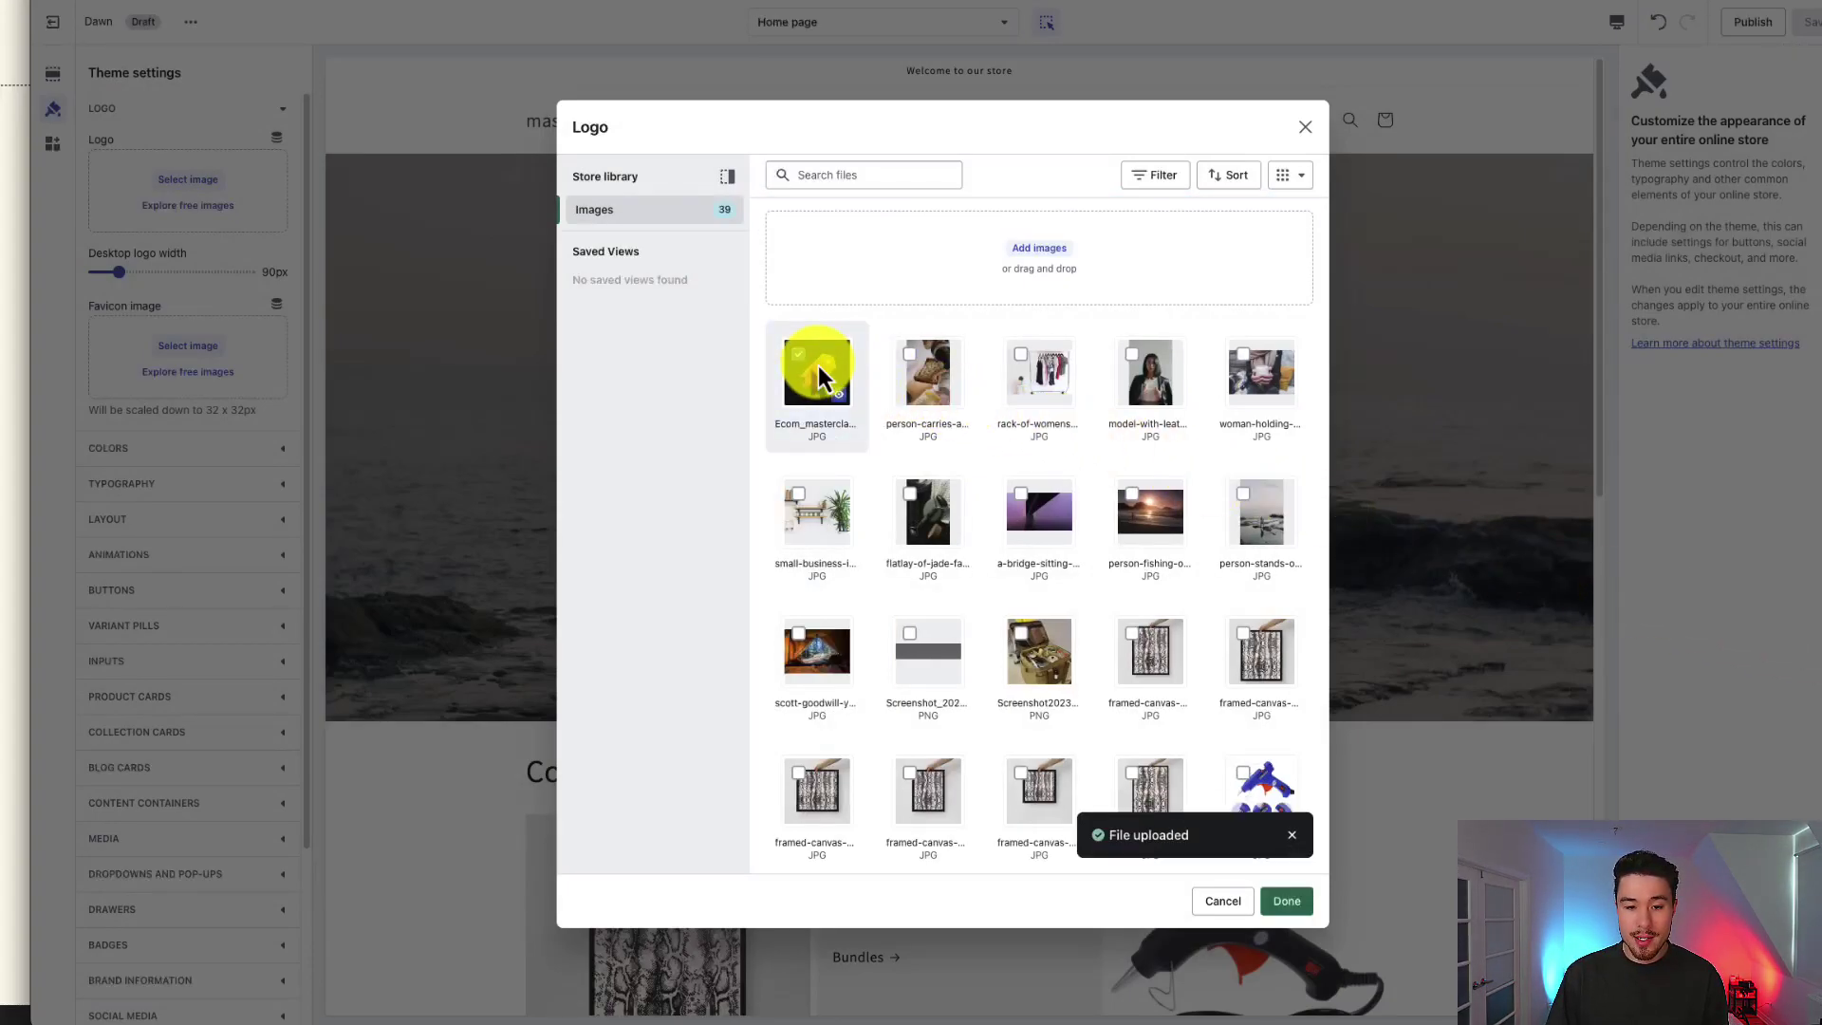
{"action": "left_click", "coordinate": [1283, 901]}
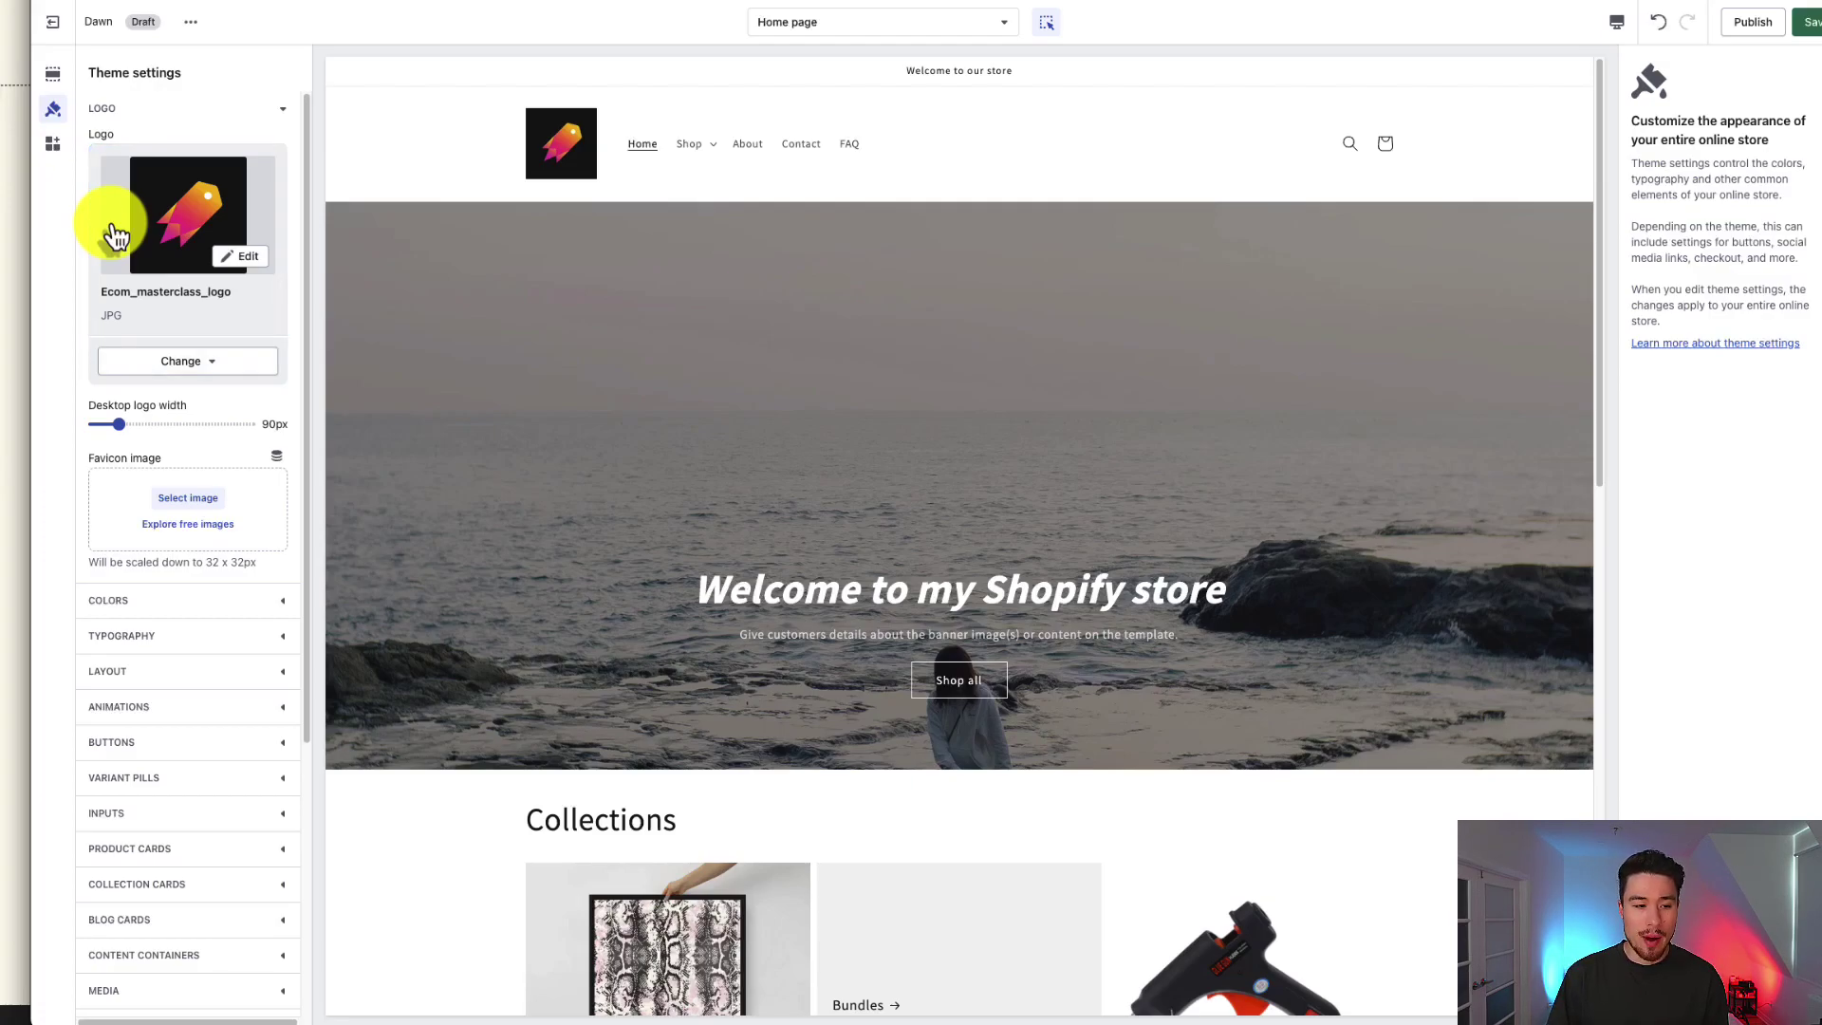
Step: Set the favicon to the Ecom_masterclass_logo image from the store library
{"action": "scroll", "coordinate": [177, 399], "scroll_direction": "down", "scroll_amount": 2}
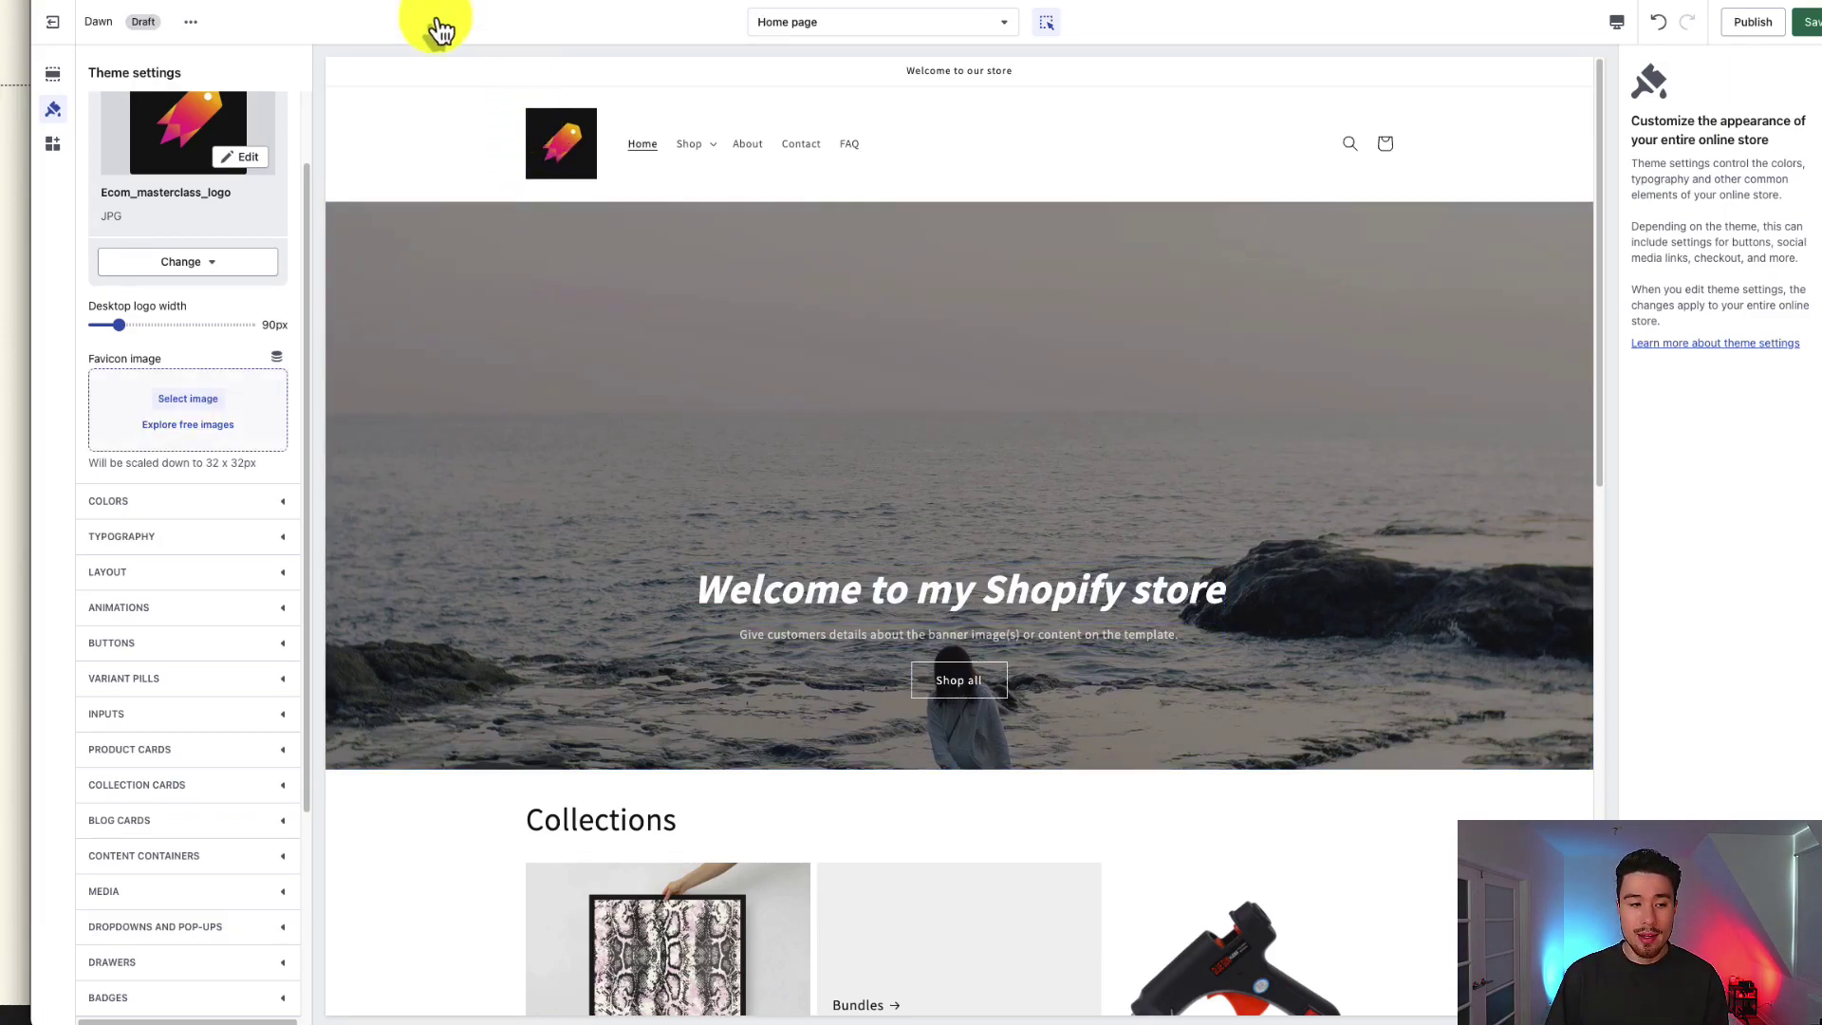
{"action": "left_click", "coordinate": [187, 400]}
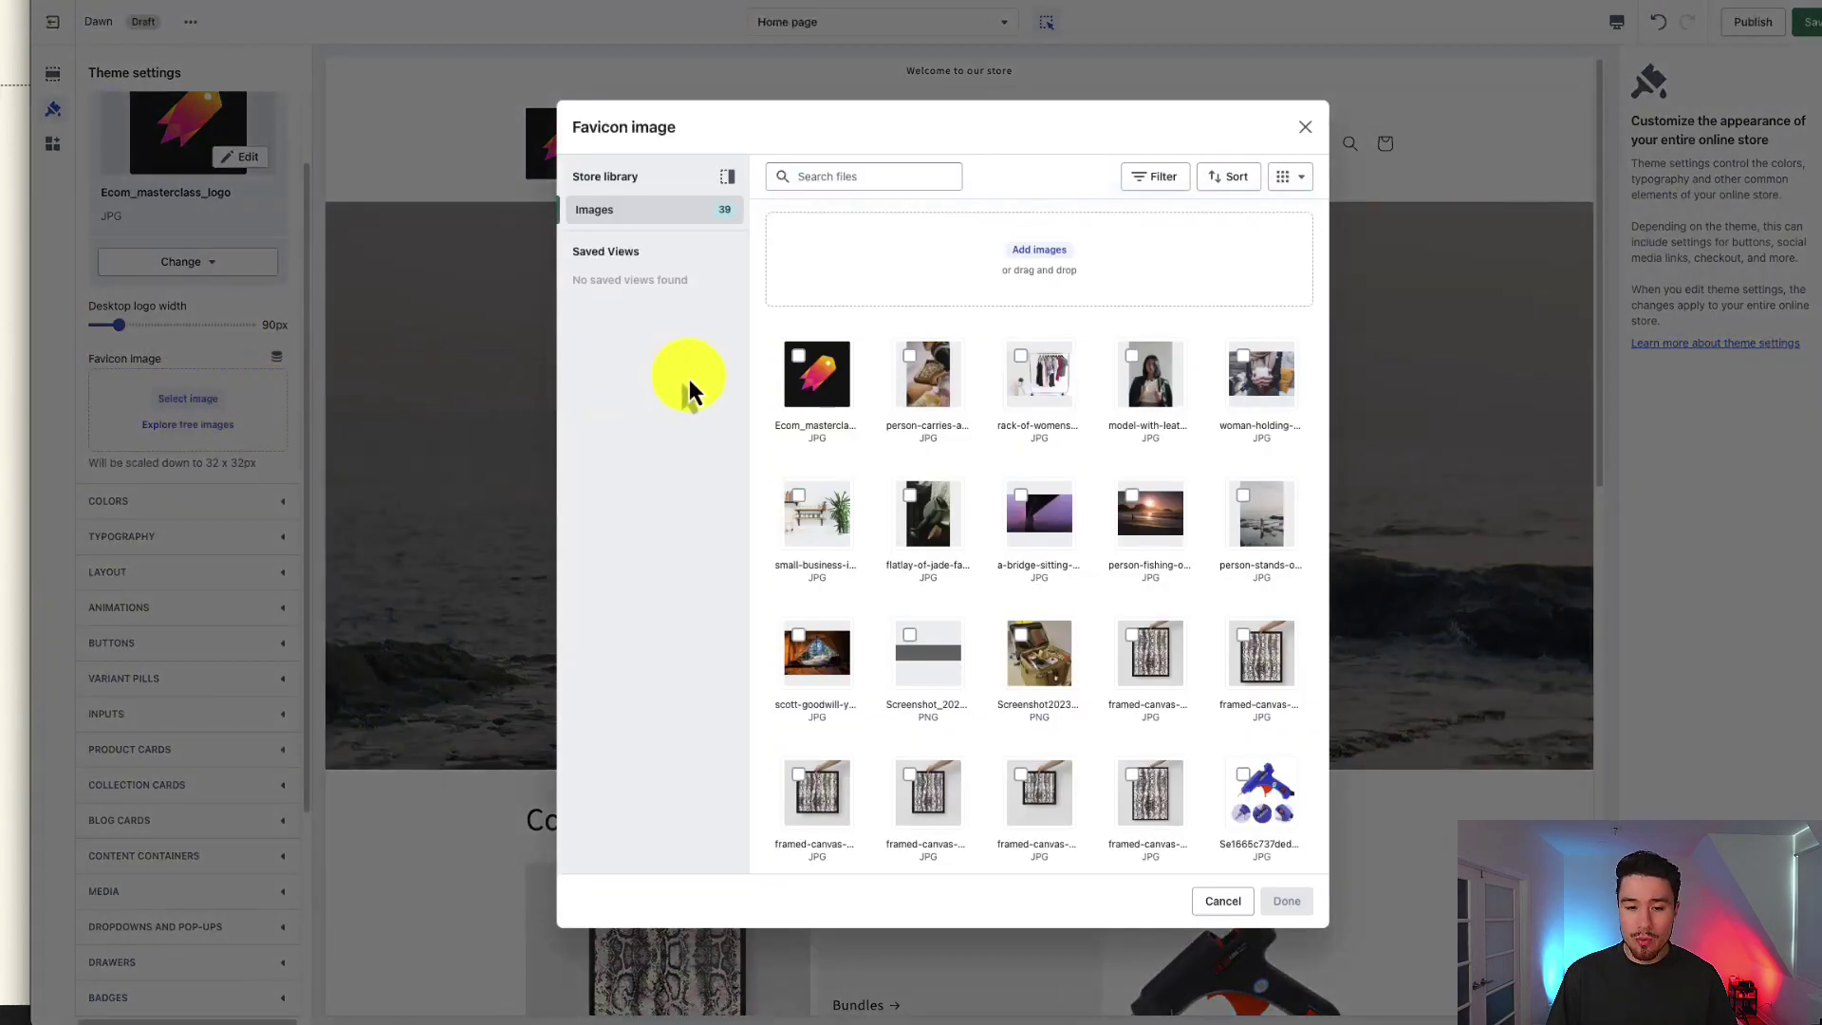
{"action": "left_click", "coordinate": [793, 374]}
{"action": "left_click", "coordinate": [1296, 906]}
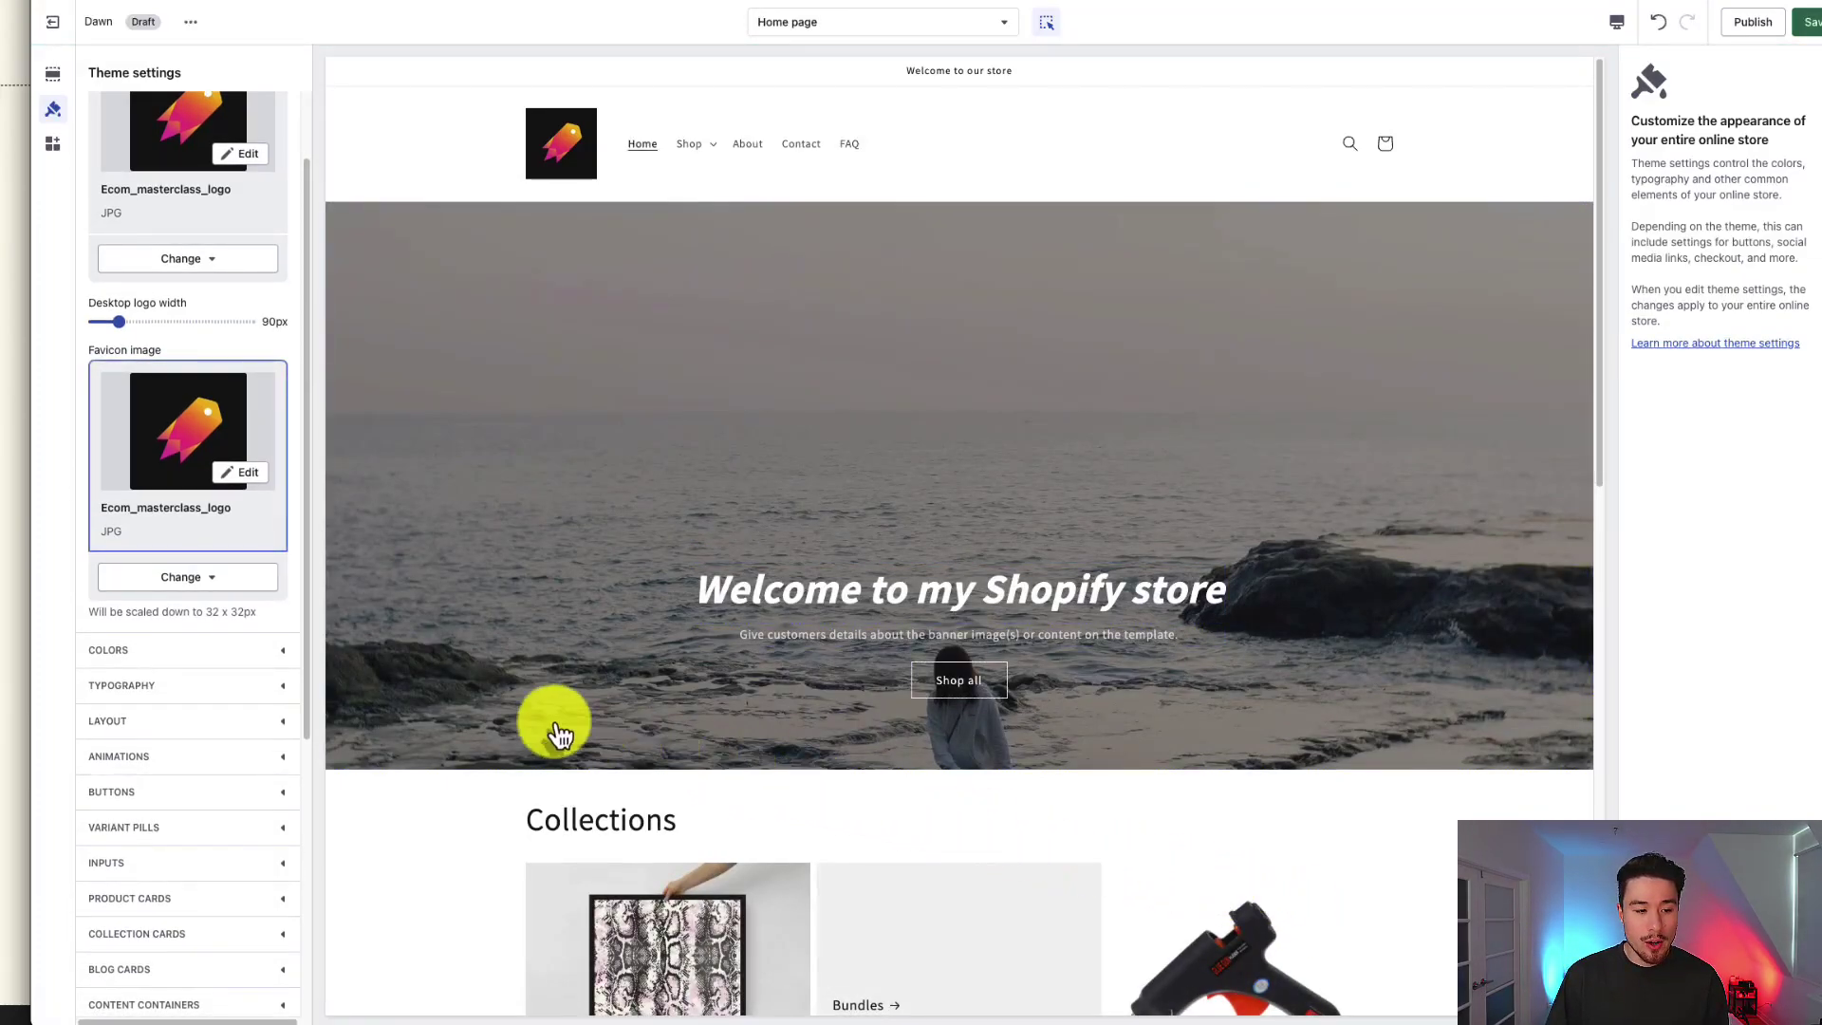
{"action": "left_click_drag", "start_coordinate": [140, 612], "coordinate": [254, 626]}
Step: Open color Scheme 1 for editing in the theme-wide color settings
{"action": "left_click", "coordinate": [180, 649]}
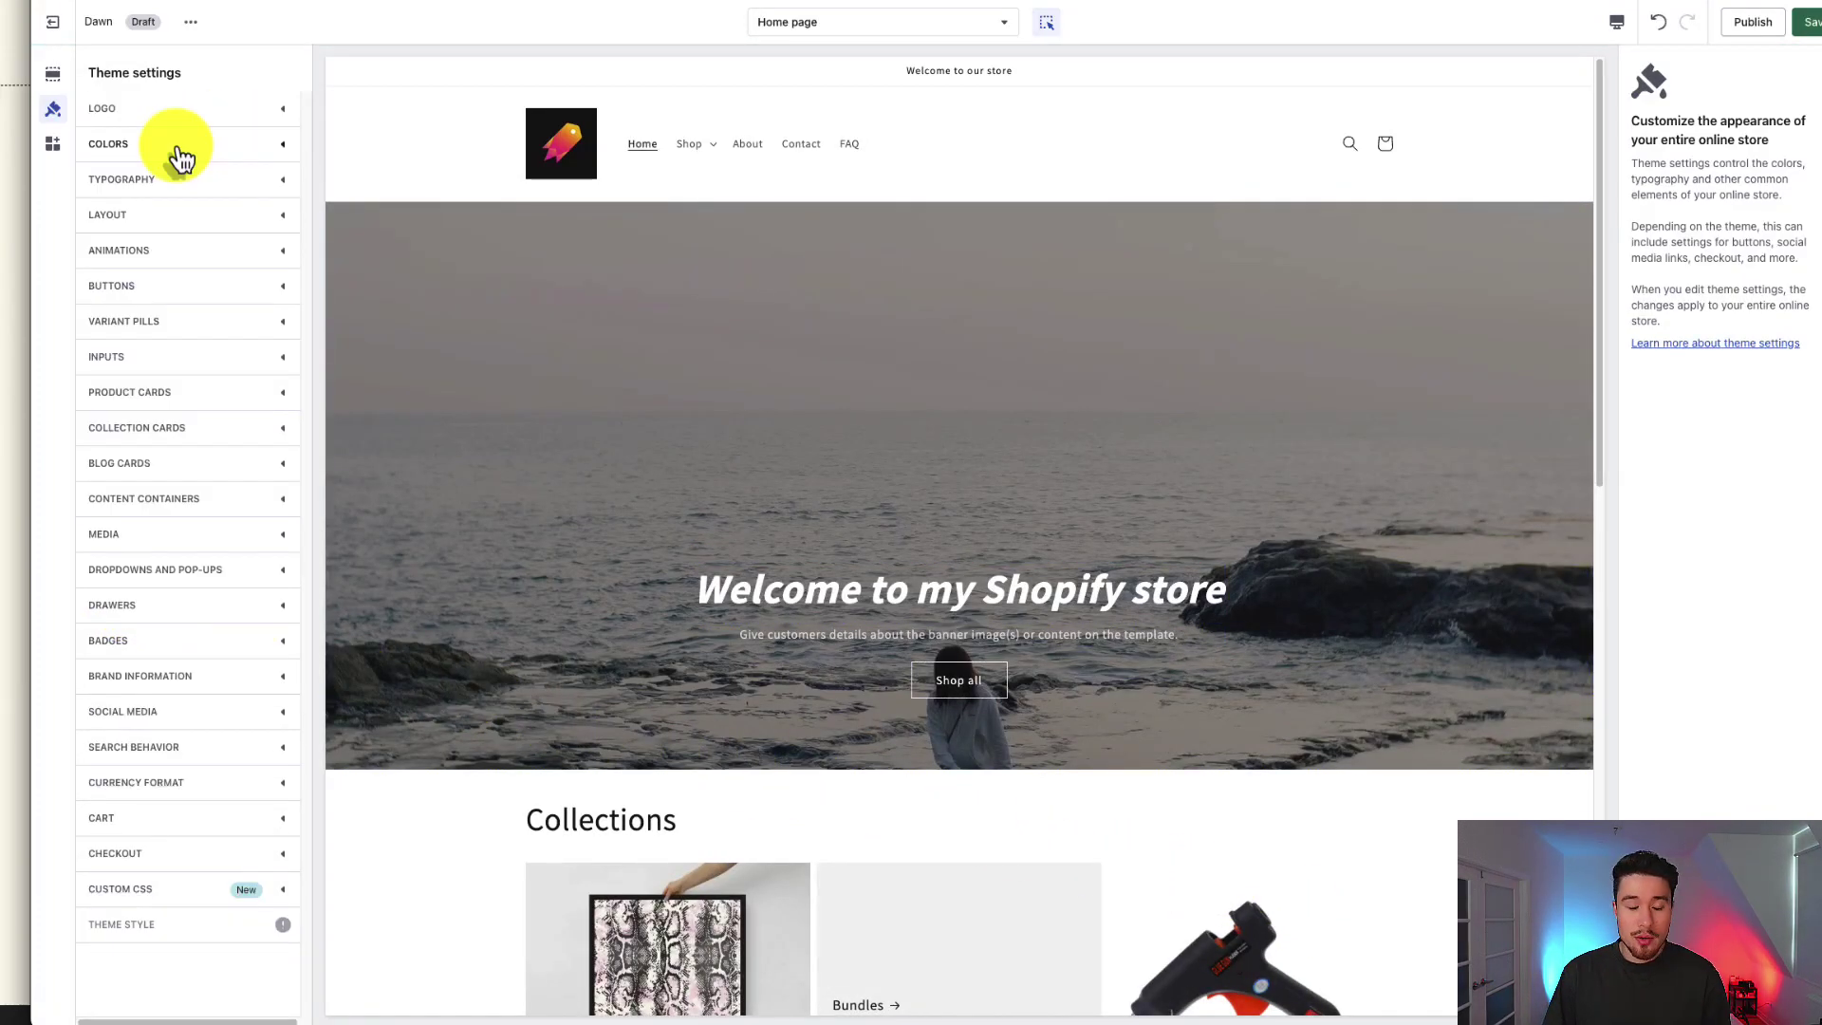
{"action": "left_click", "coordinate": [181, 151]}
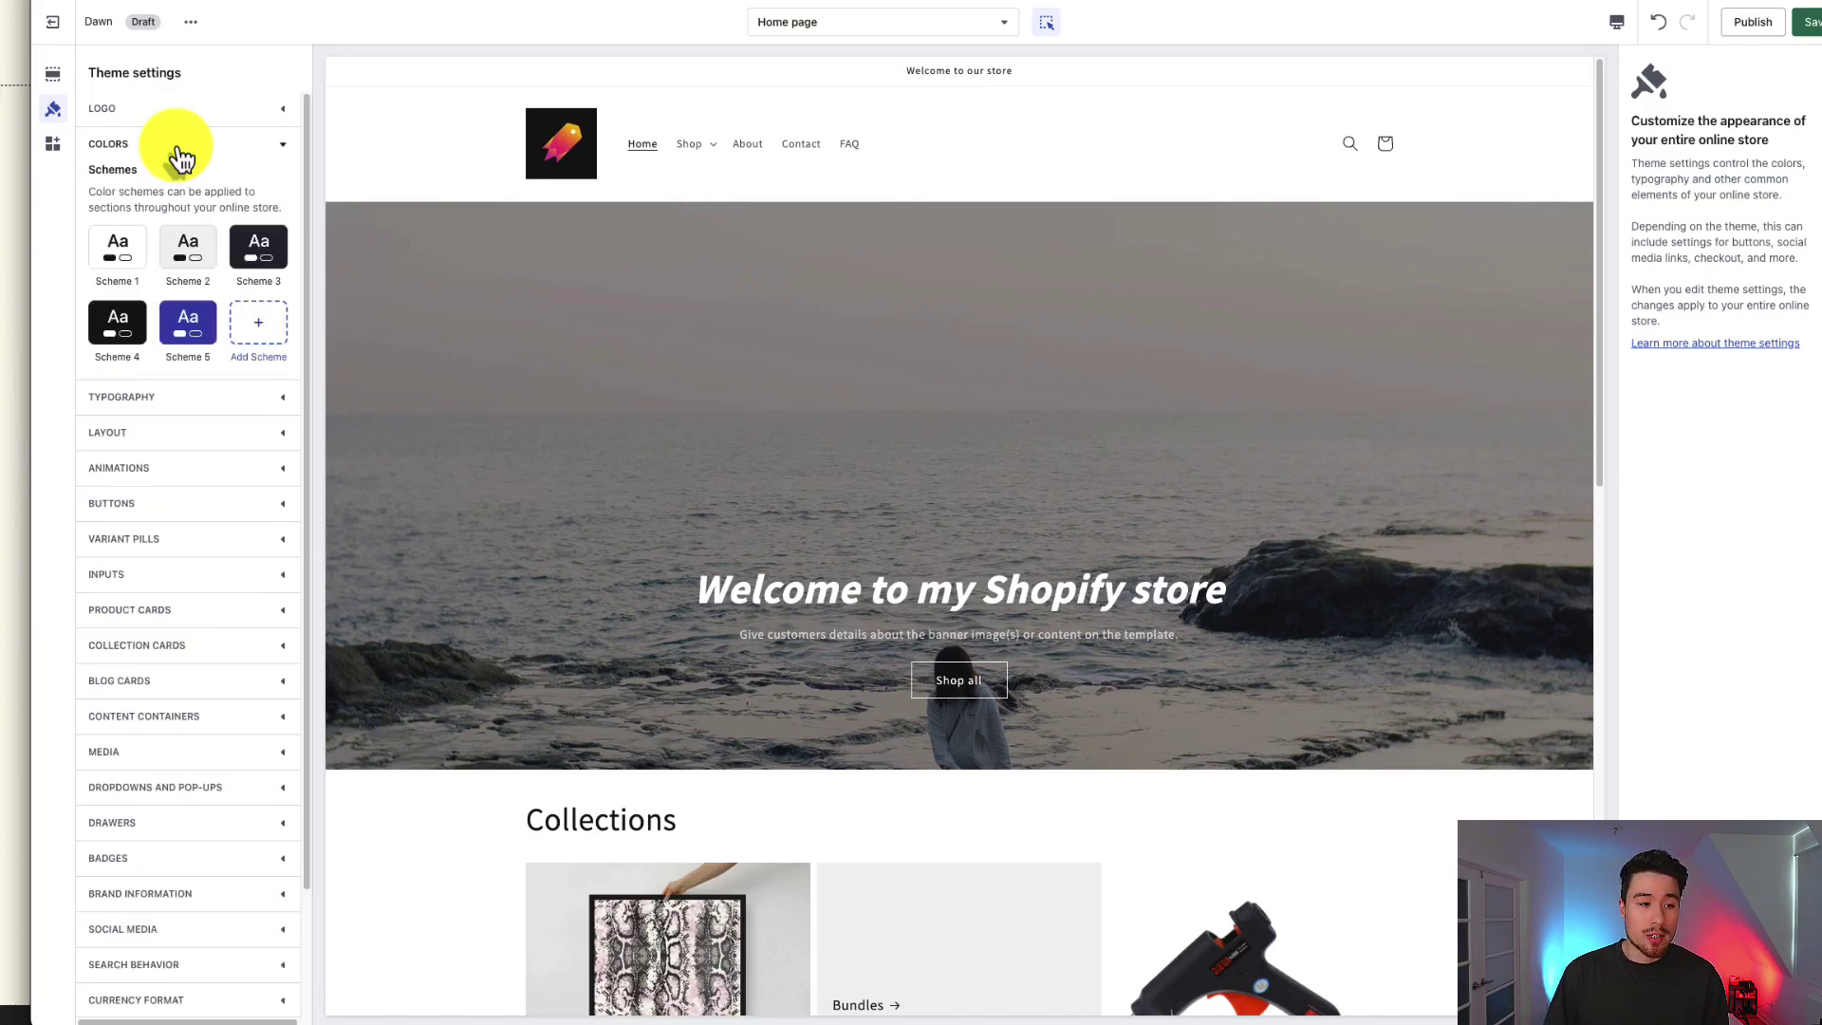
{"action": "left_click", "coordinate": [118, 249]}
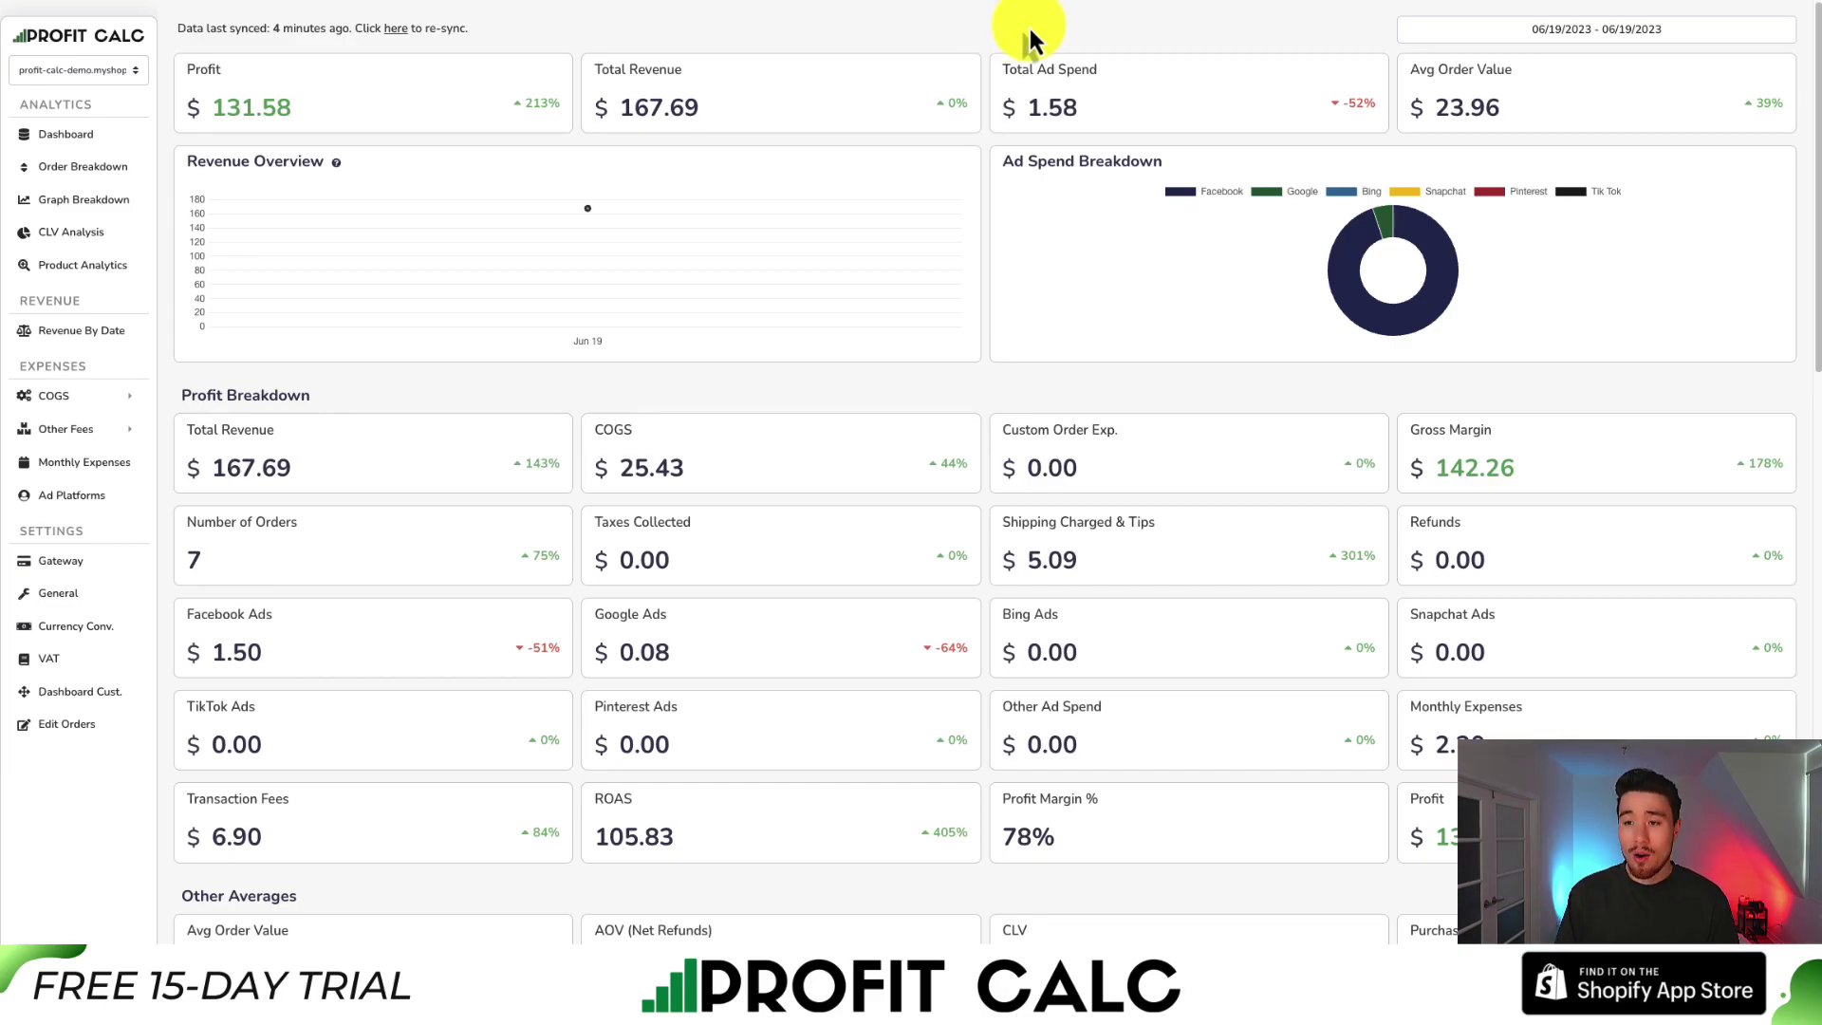
Step: Set the Profit Calc dashboard's date range to Last 7 Days and look through its profit breakdown
{"action": "left_click", "coordinate": [1745, 34]}
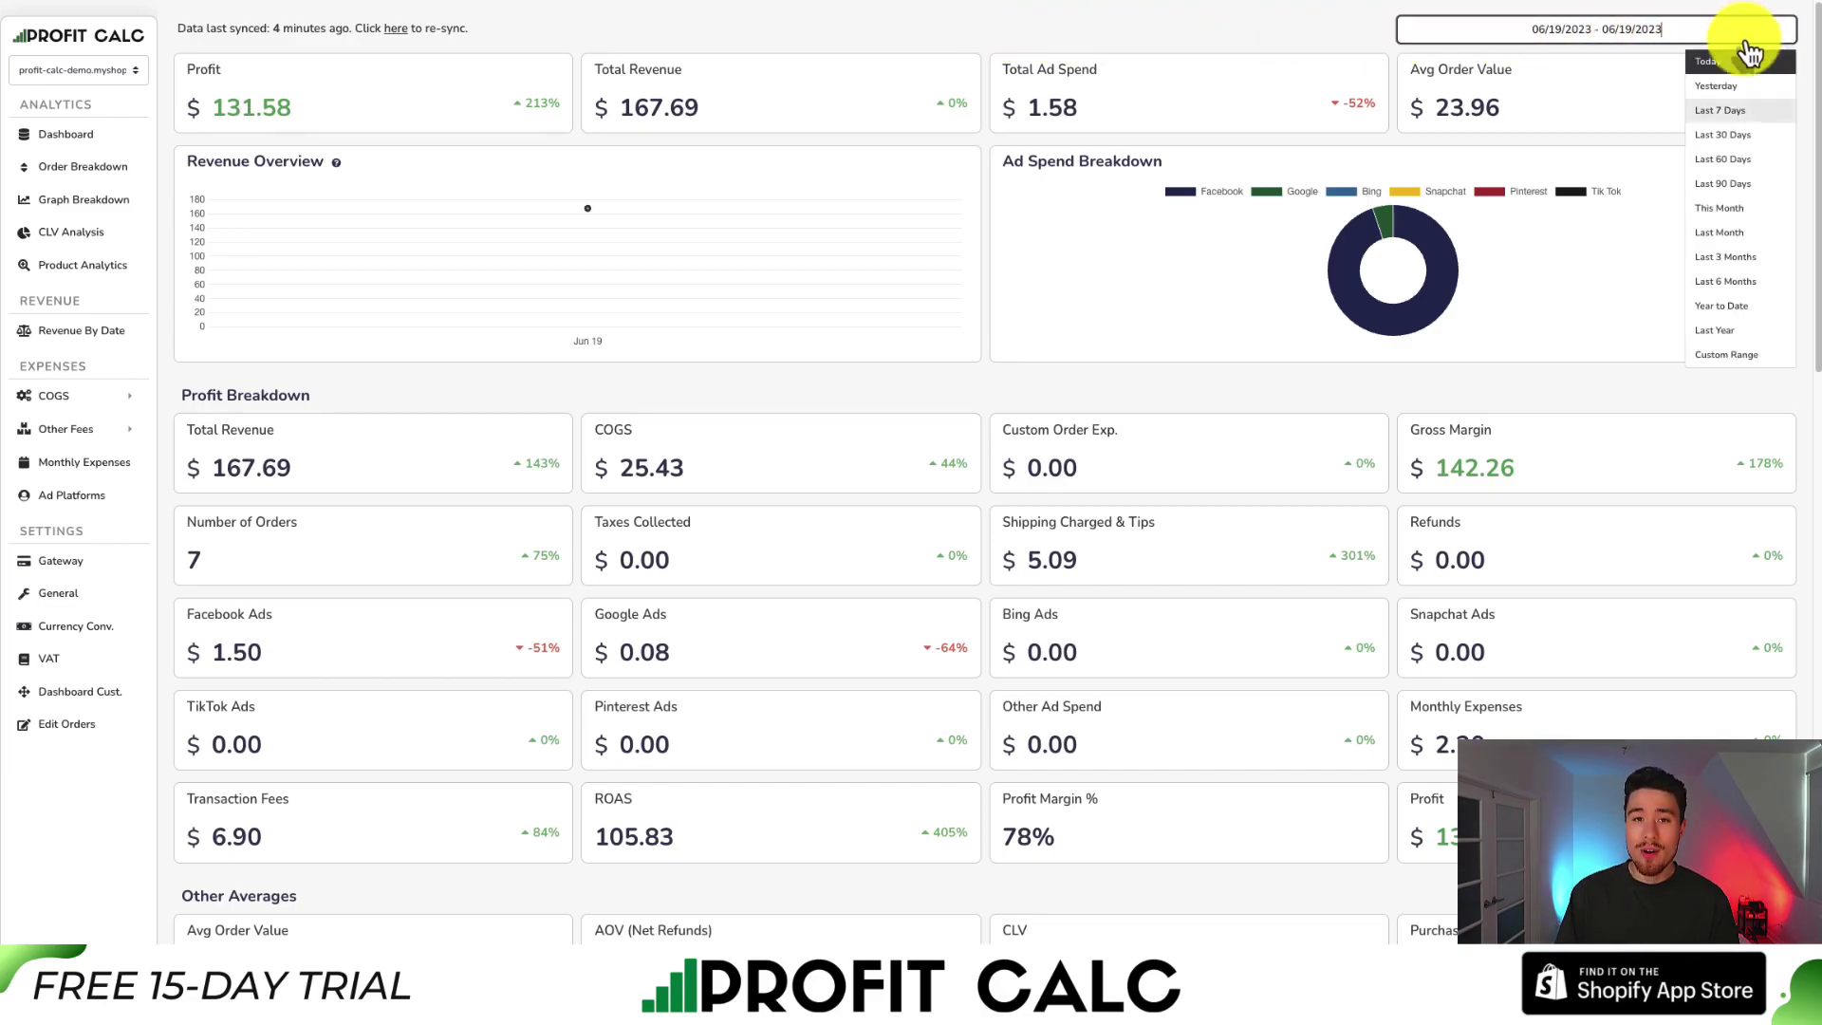
{"action": "left_click", "coordinate": [1750, 131]}
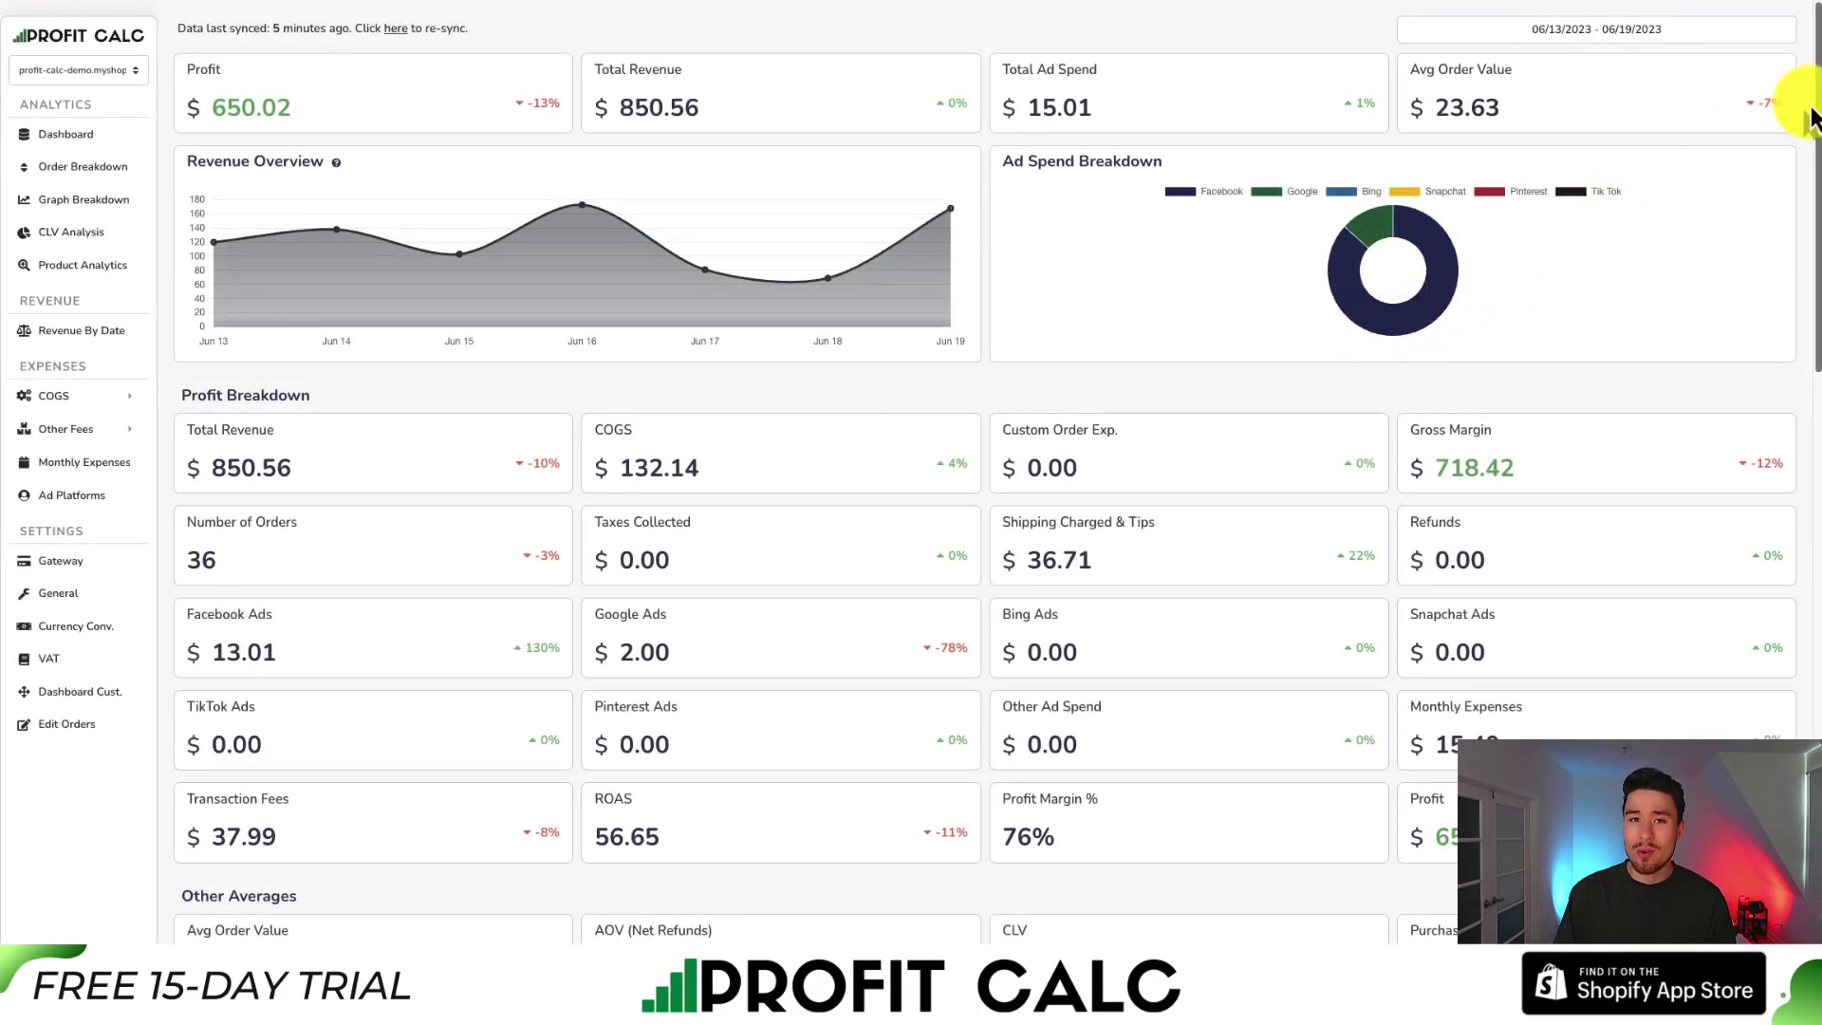
{"action": "mouse_move", "coordinate": [1815, 120]}
{"action": "left_mouse_down"}
{"action": "mouse_move", "coordinate": [1814, 537]}
{"action": "mouse_move", "coordinate": [1815, 118]}
{"action": "left_mouse_up"}
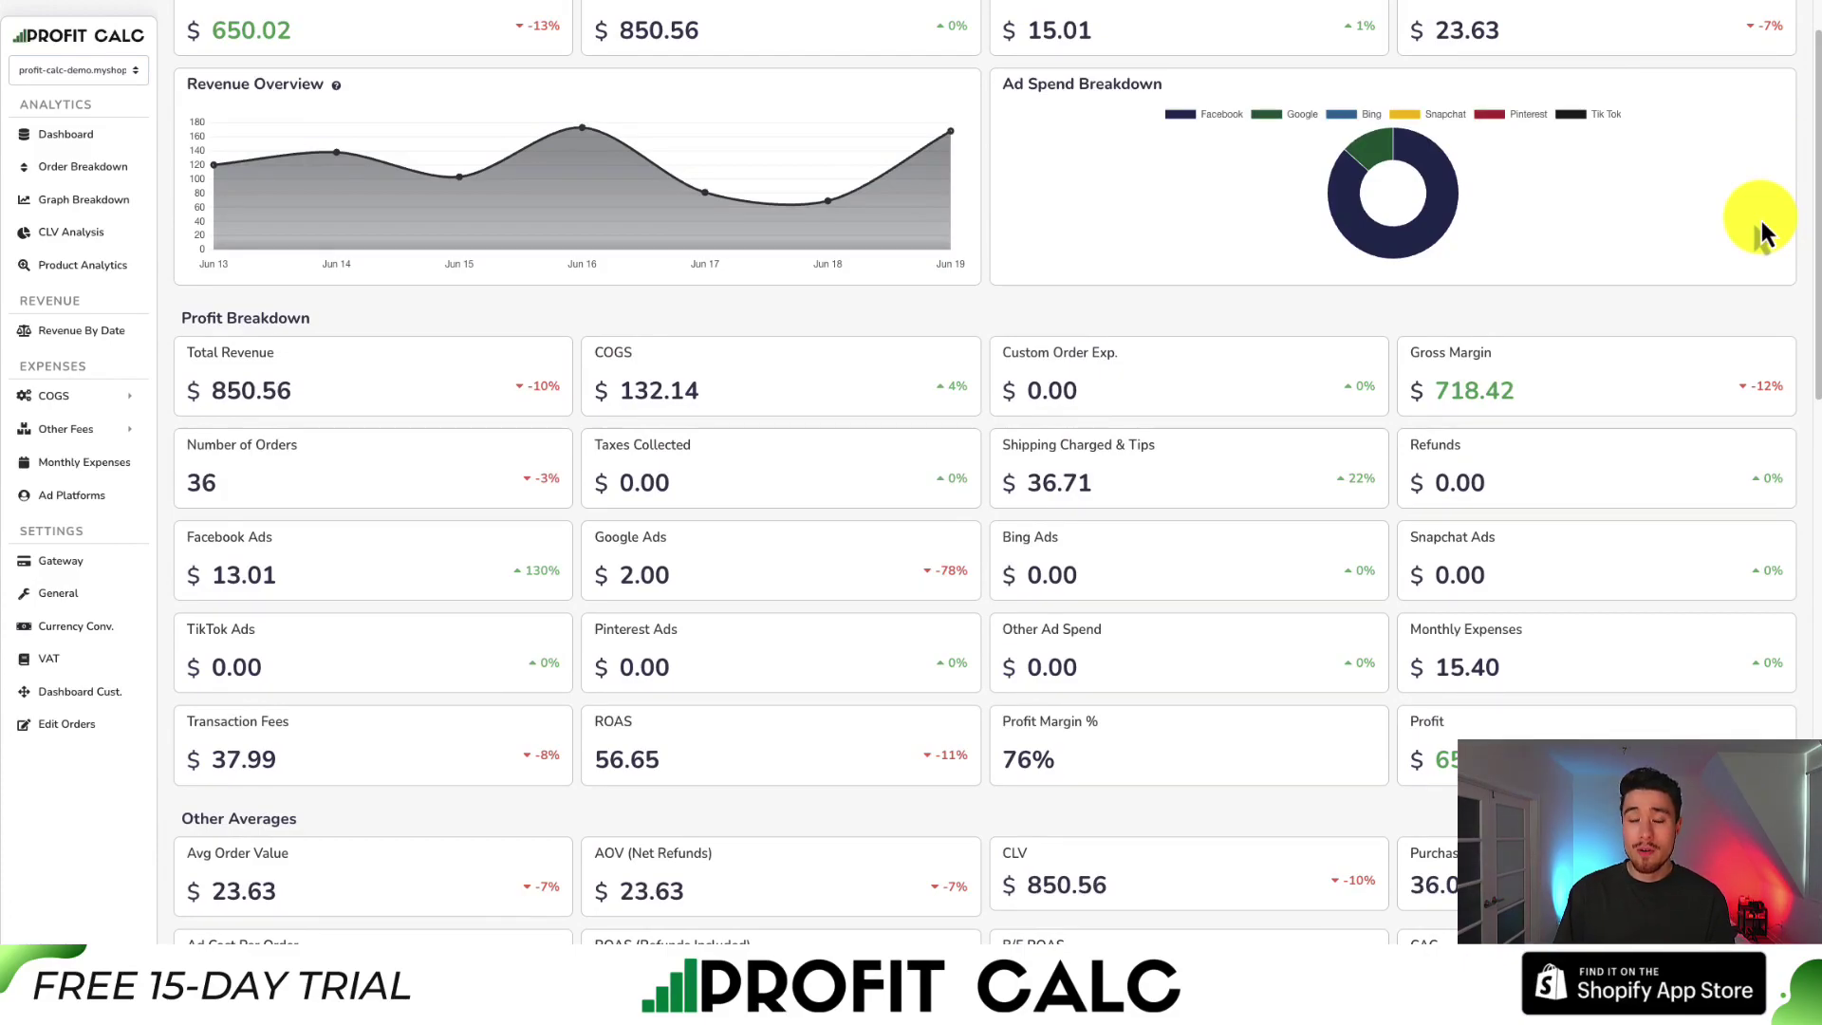
{"action": "scroll", "coordinate": [1762, 232], "scroll_direction": "up", "scroll_amount": 1}
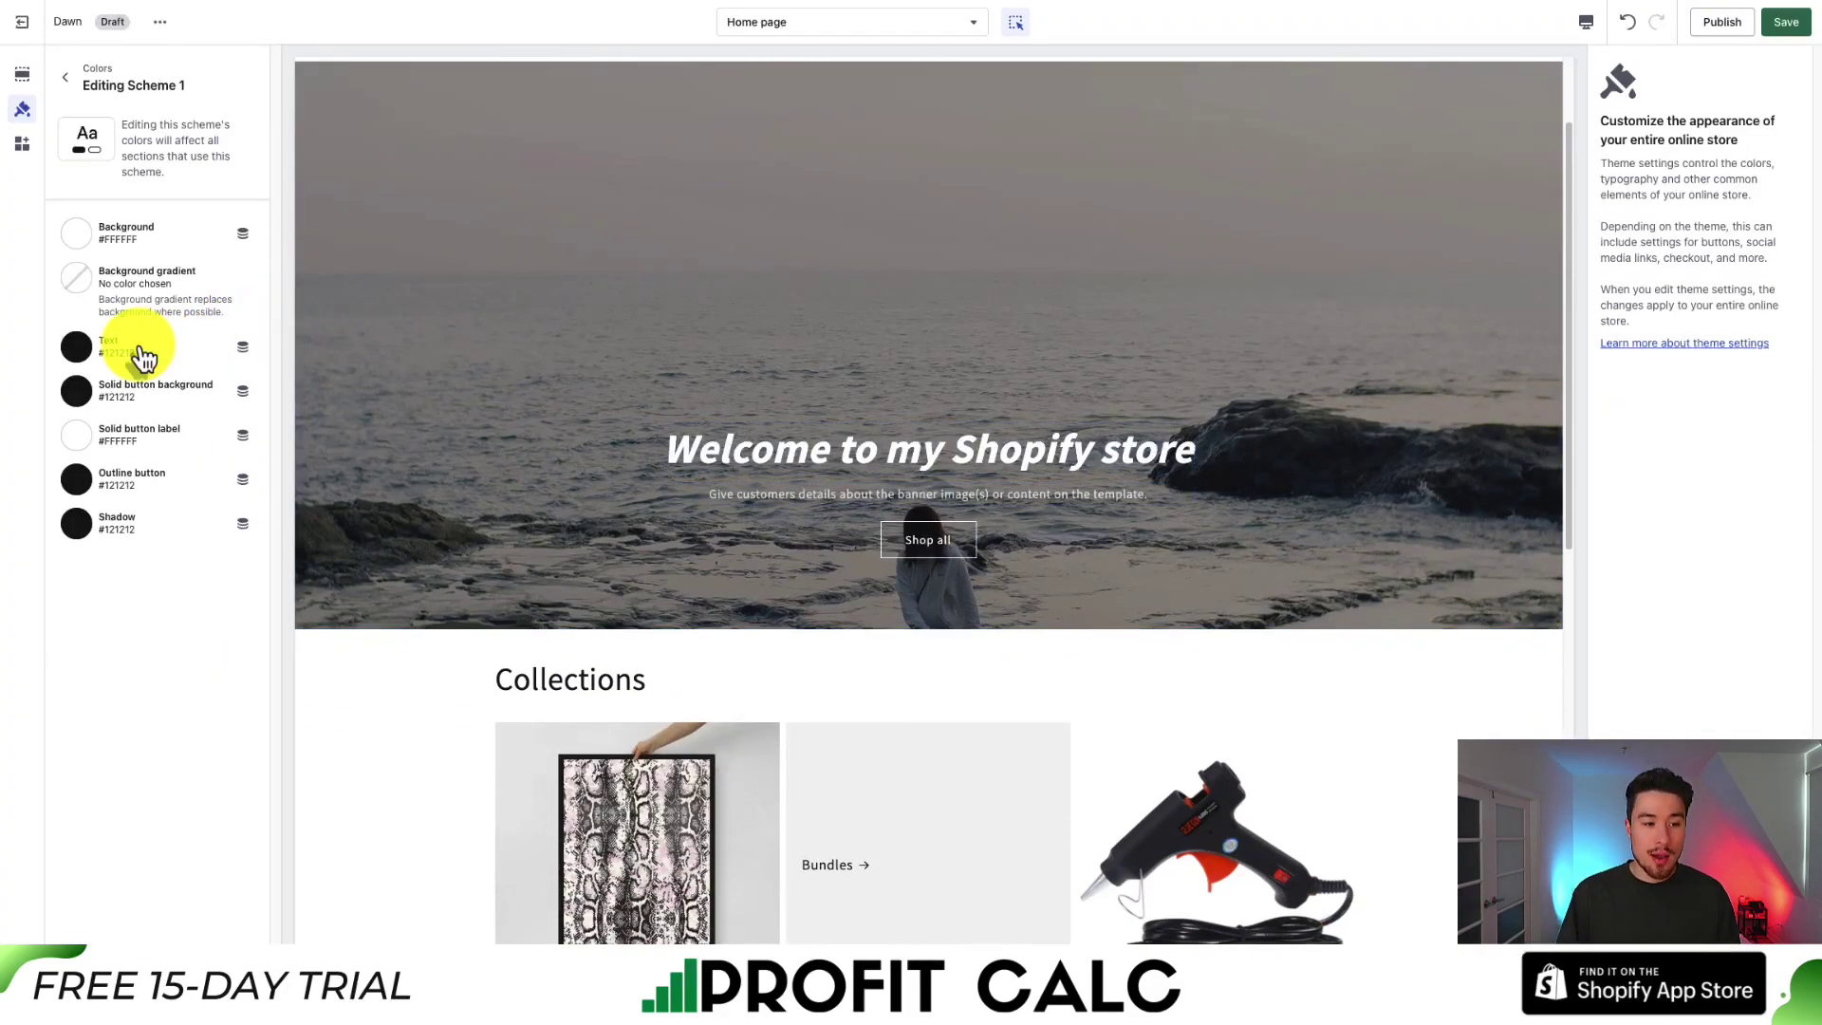
Step: Set the text color of color Scheme 1 to #151515
{"action": "left_click", "coordinate": [75, 346]}
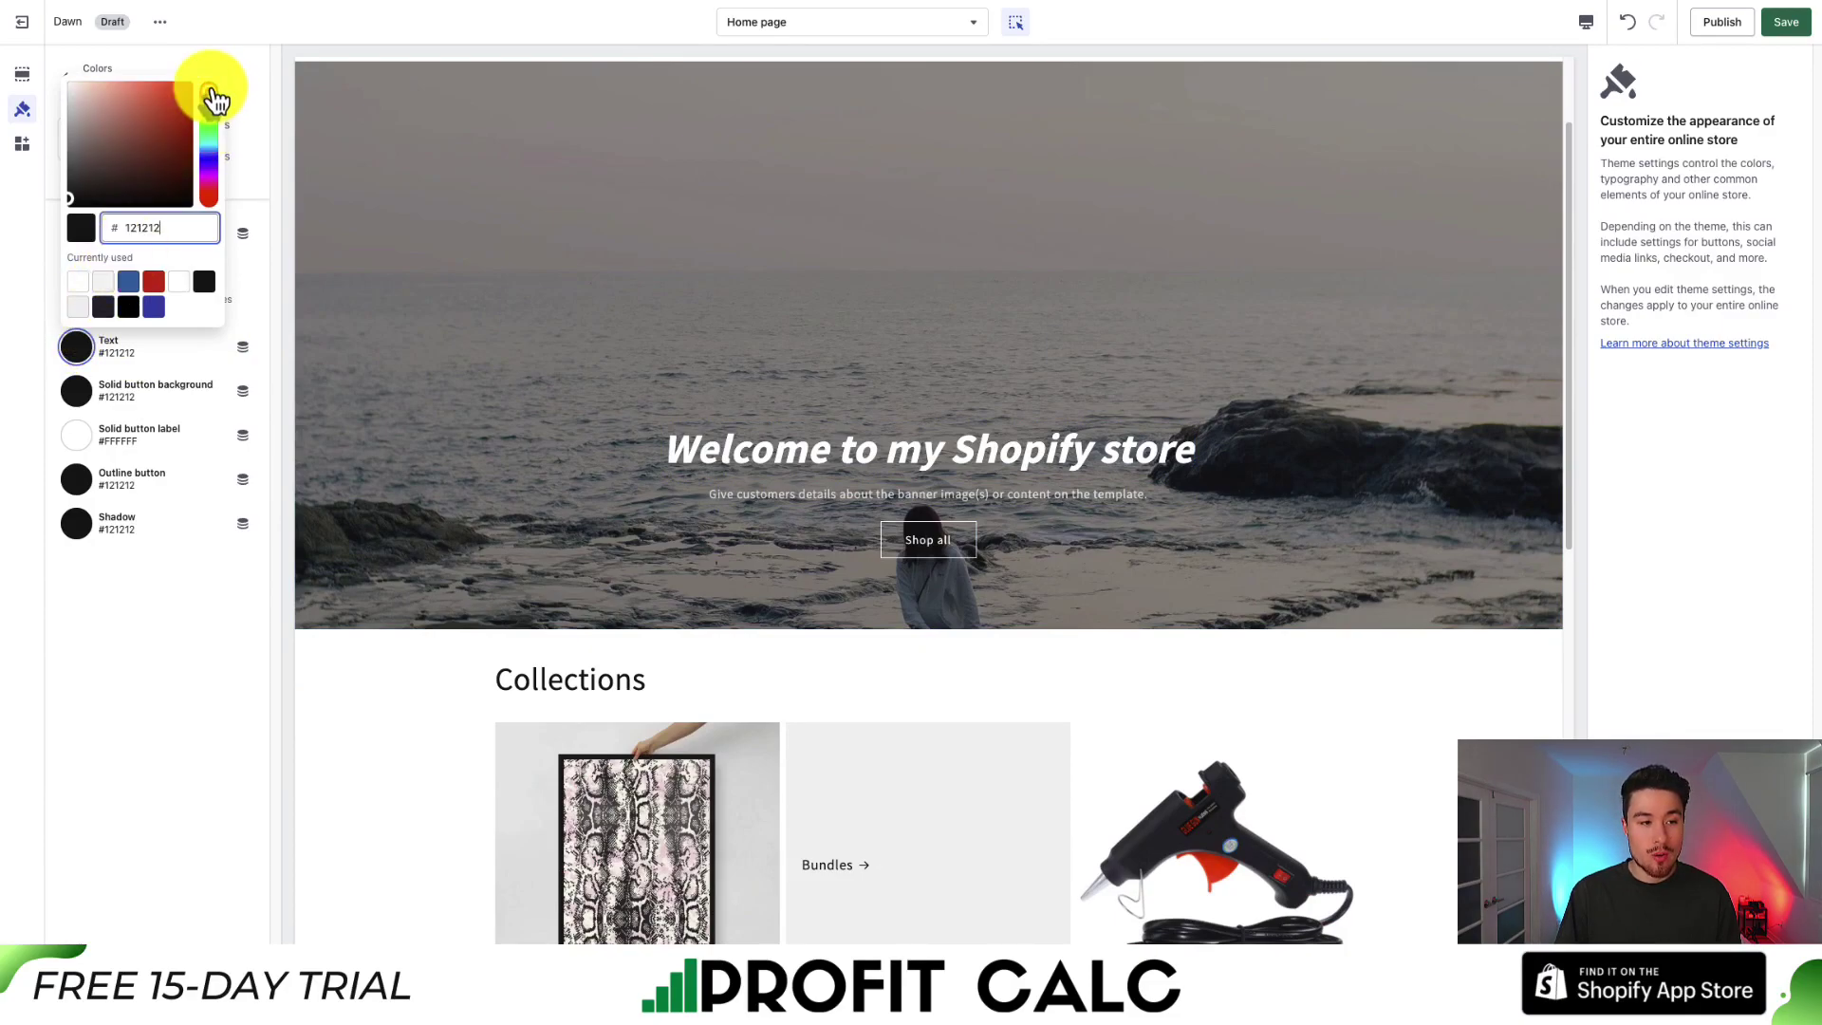
{"action": "mouse_move", "coordinate": [195, 116]}
{"action": "left_mouse_down"}
{"action": "mouse_move", "coordinate": [142, 137]}
{"action": "mouse_move", "coordinate": [179, 142]}
{"action": "left_mouse_up"}
{"action": "left_click", "coordinate": [154, 635]}
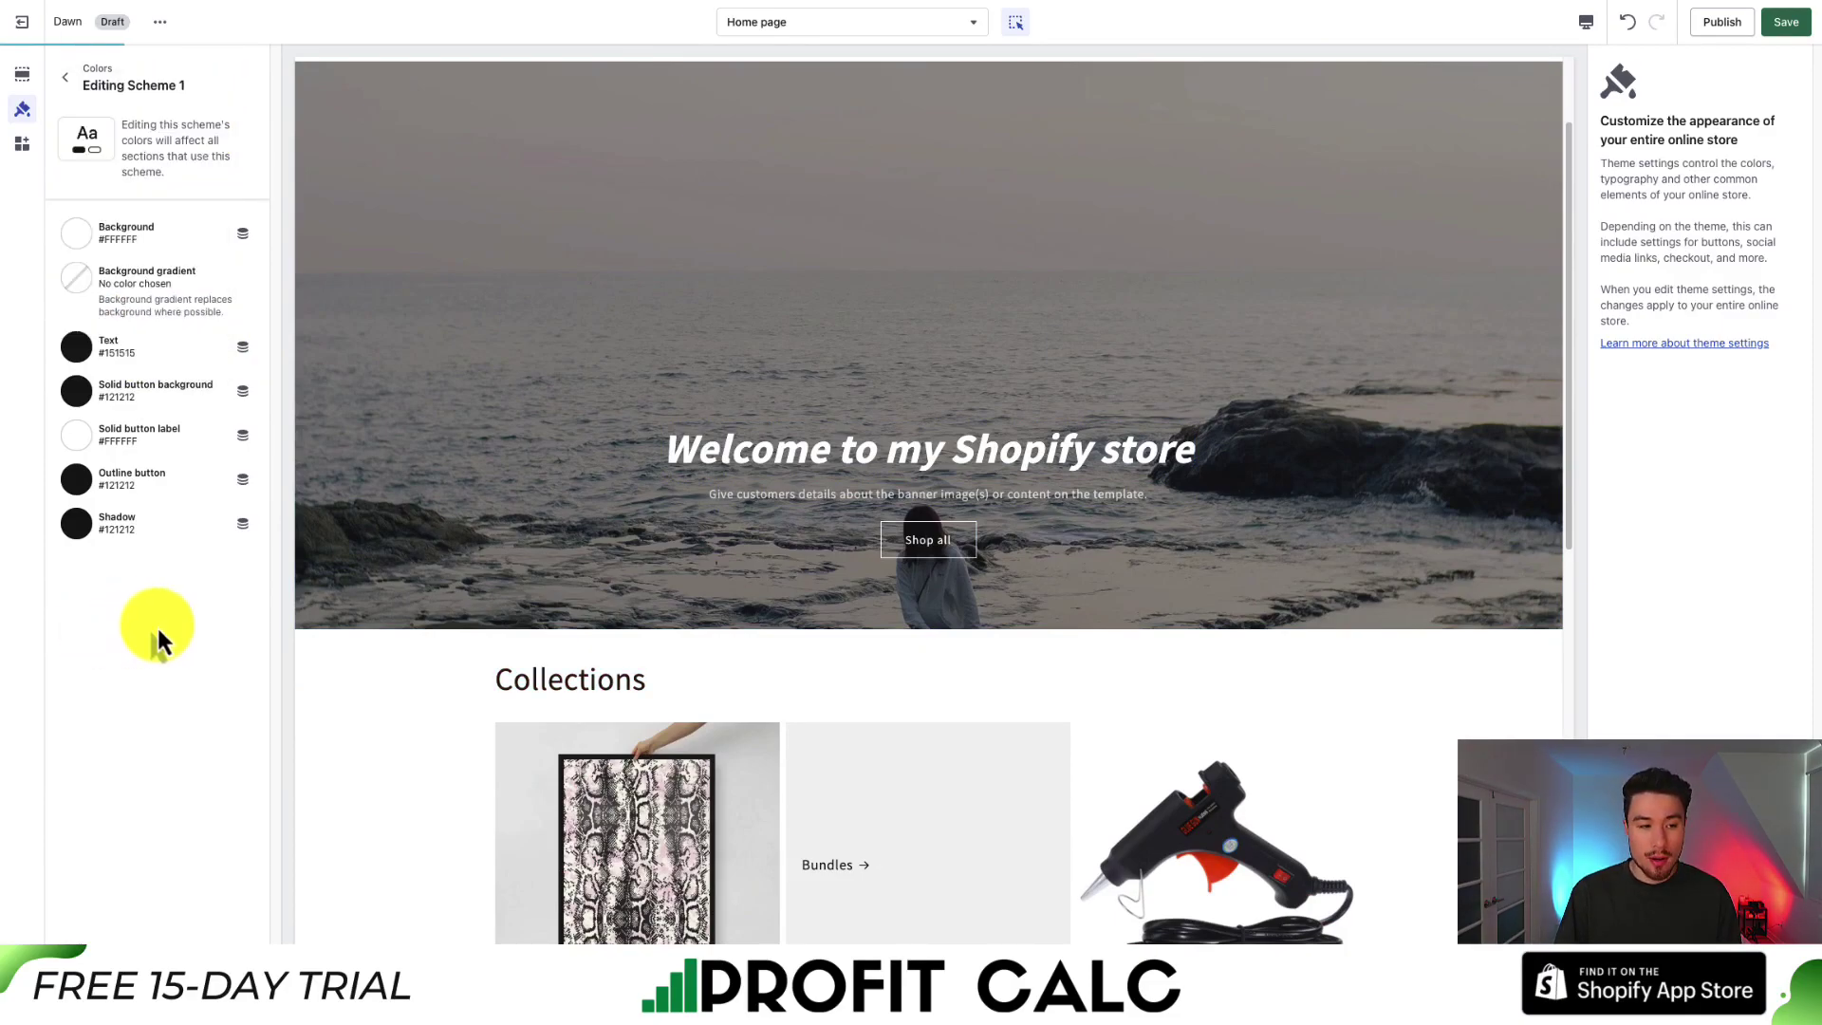
{"action": "scroll", "coordinate": [529, 610], "scroll_direction": "down", "scroll_amount": 3}
{"action": "left_click", "coordinate": [506, 574]}
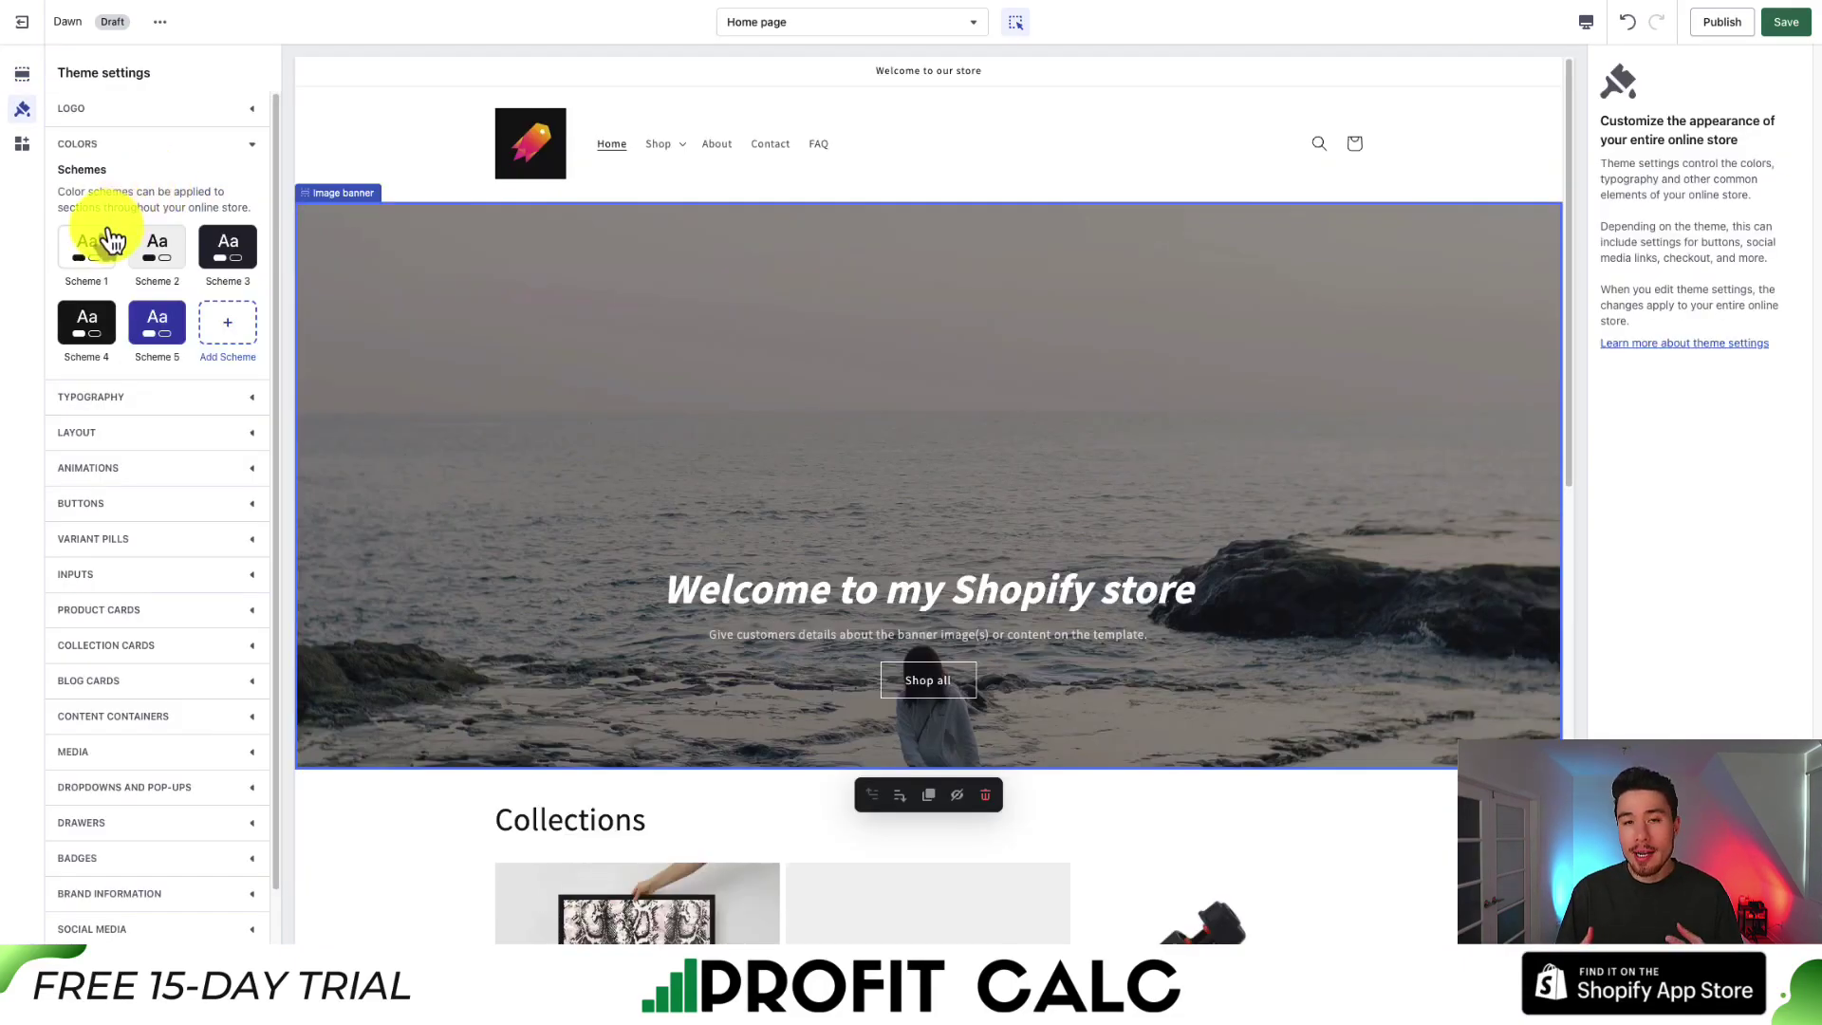
Step: Open Scheme 3 from the image banner's settings and set its text color to #151515
{"action": "left_click", "coordinate": [110, 241]}
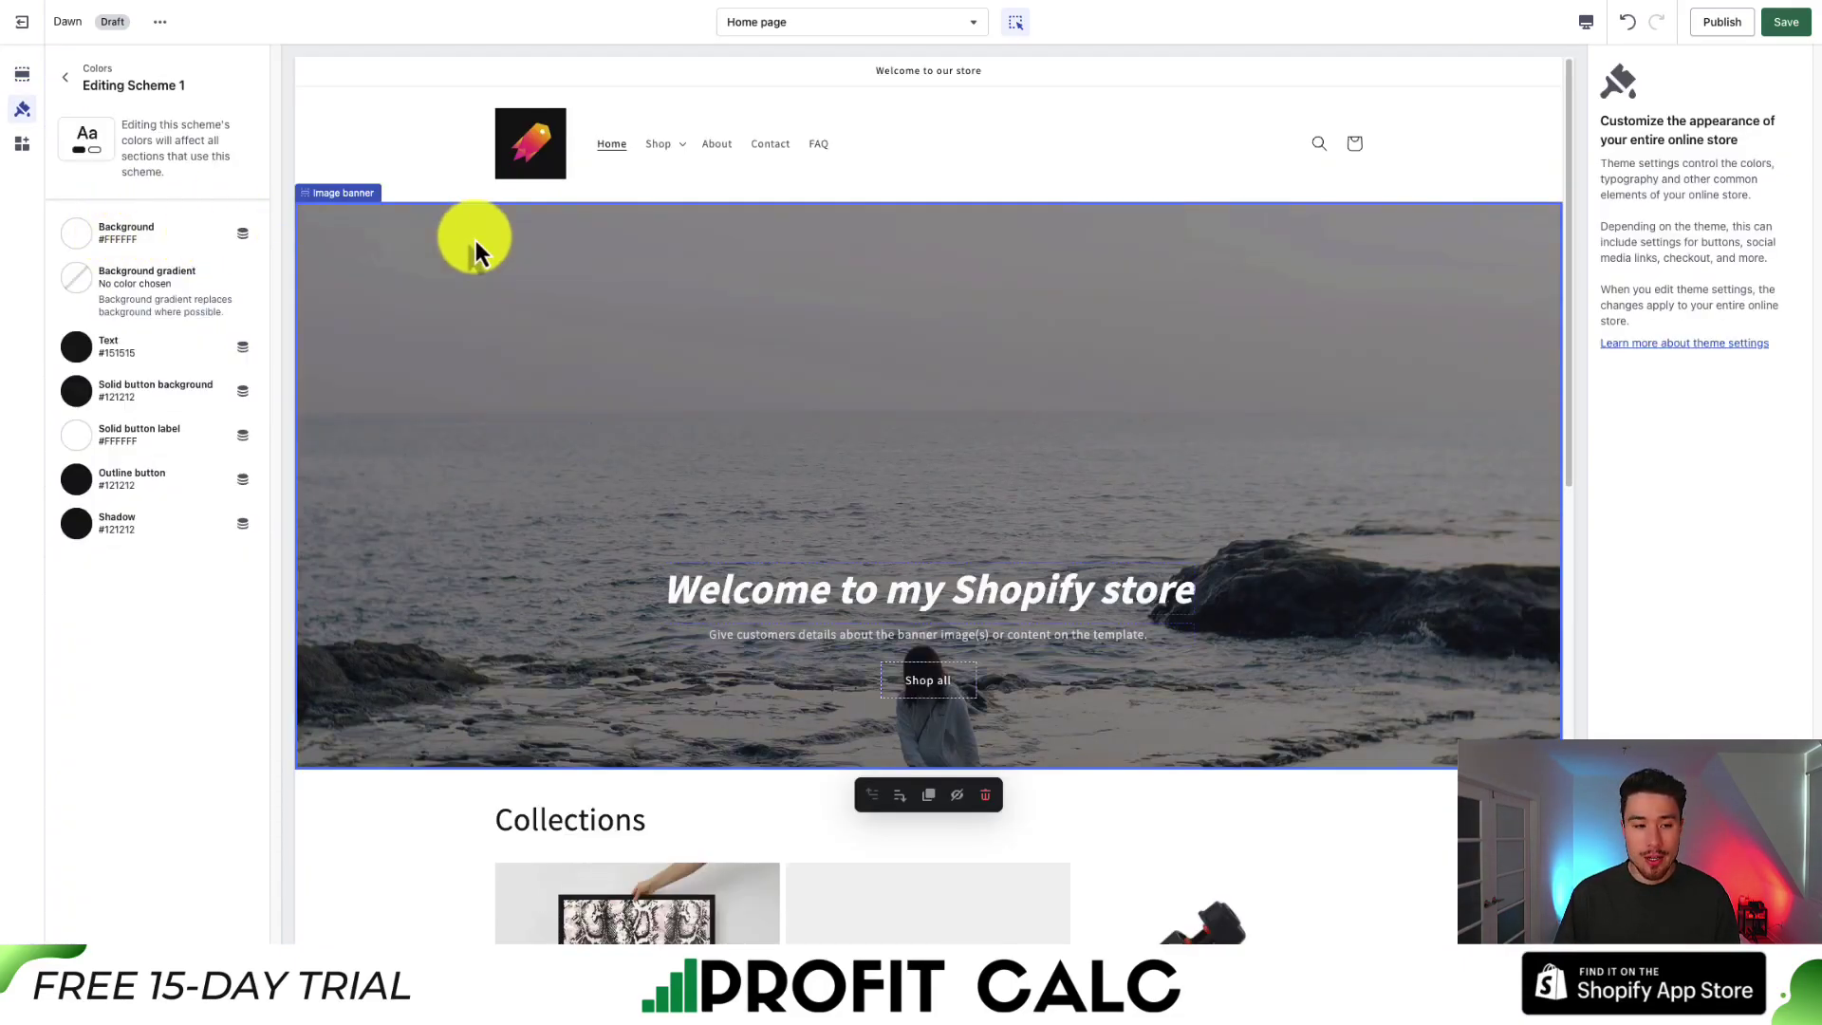
{"action": "scroll", "coordinate": [476, 241], "scroll_direction": "down", "scroll_amount": 1}
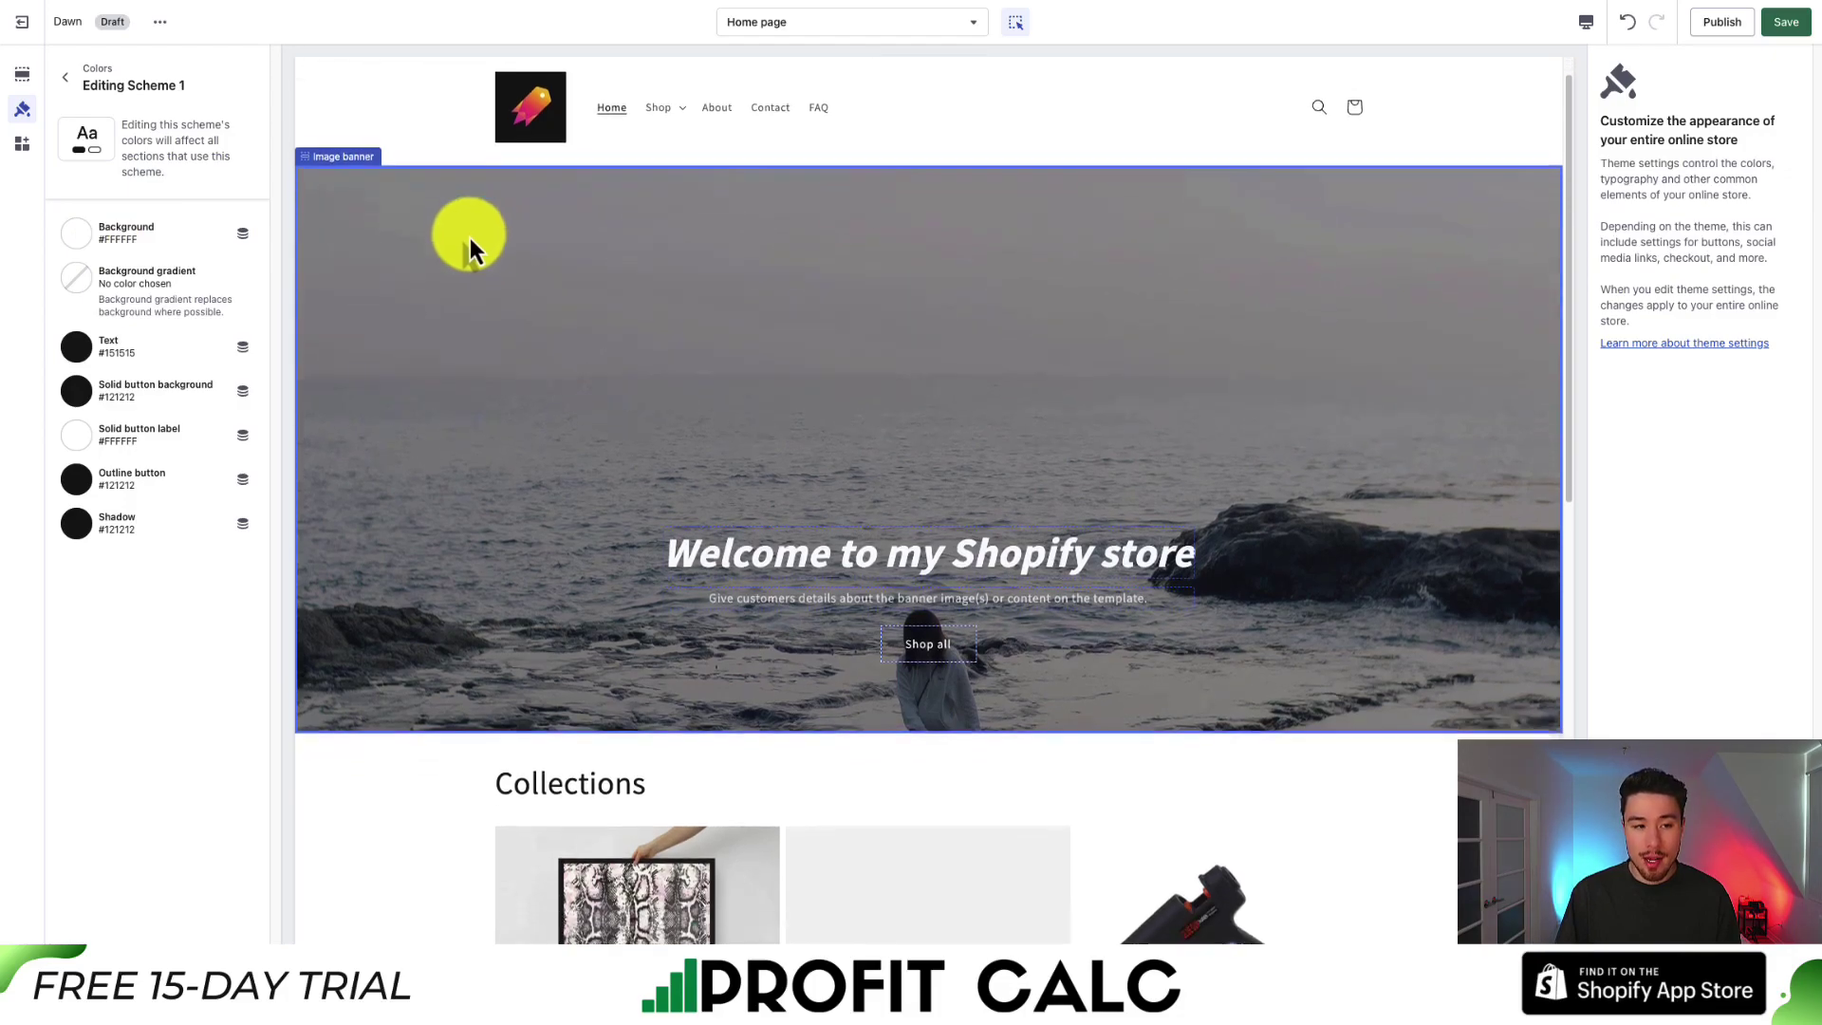
{"action": "left_click", "coordinate": [345, 184]}
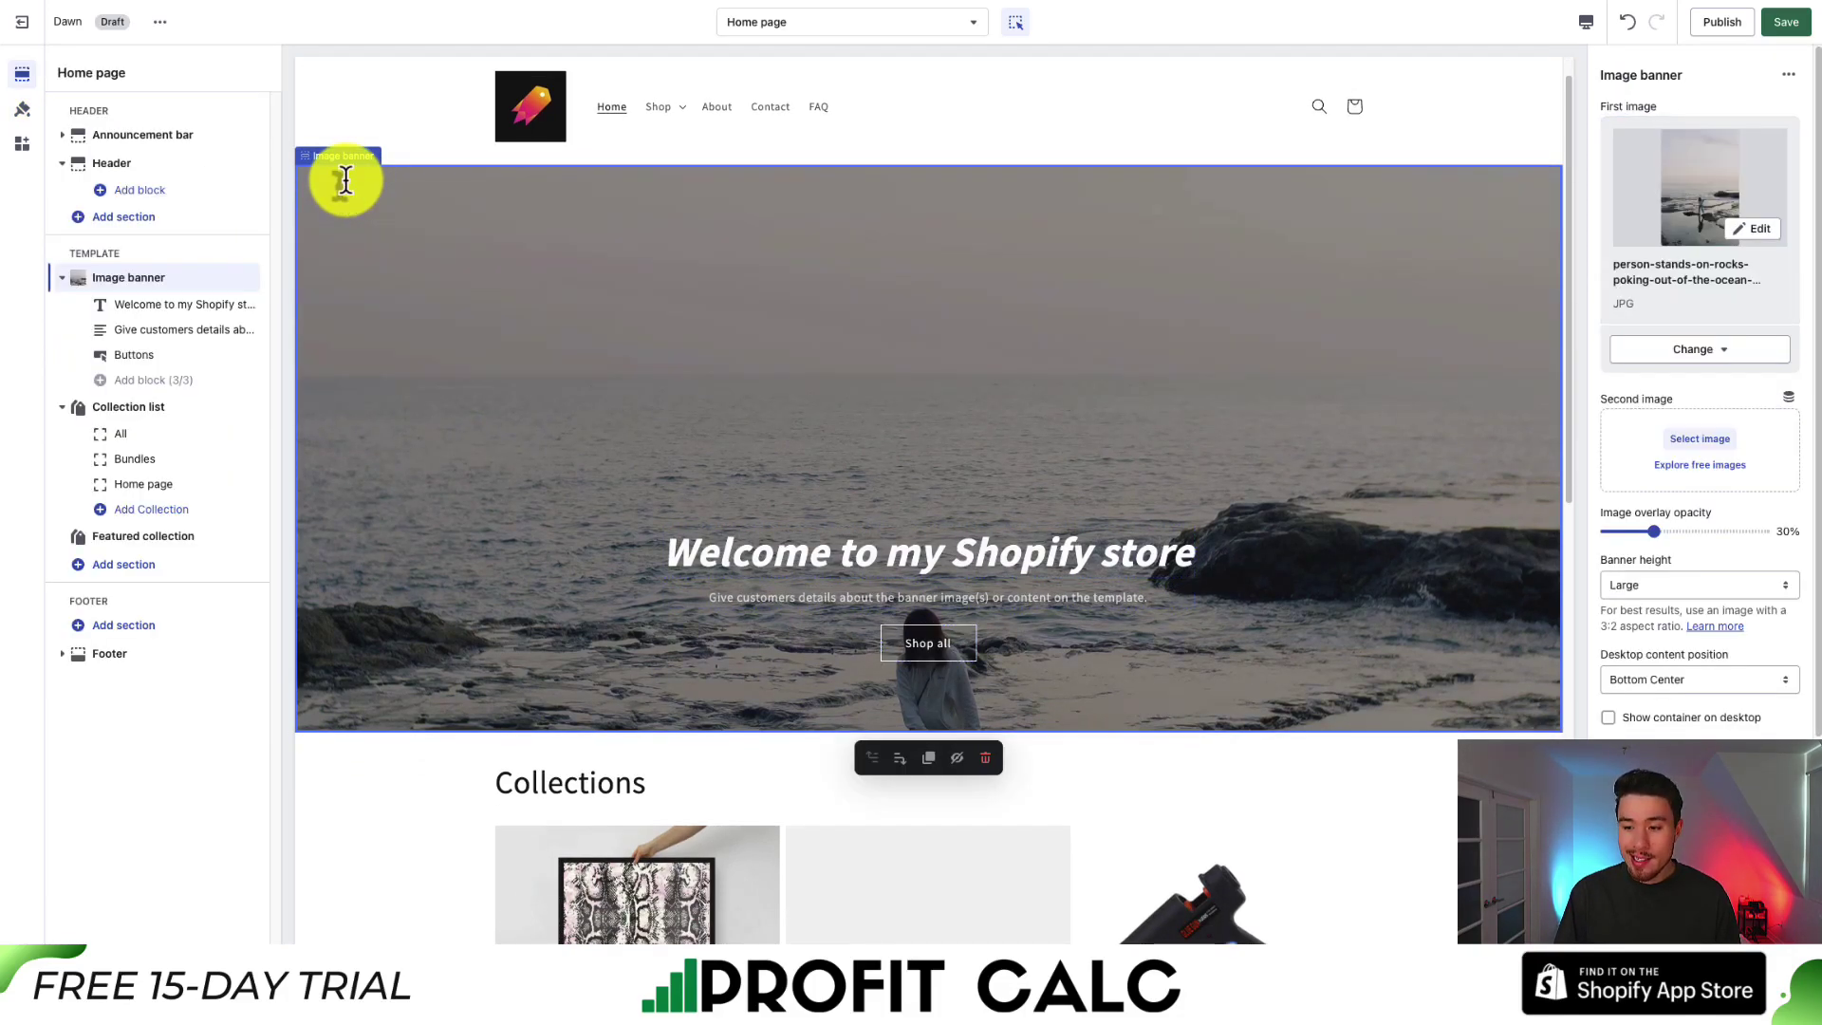
{"action": "left_click_drag", "start_coordinate": [1619, 471], "coordinate": [1687, 510]}
{"action": "left_click", "coordinate": [1664, 518]}
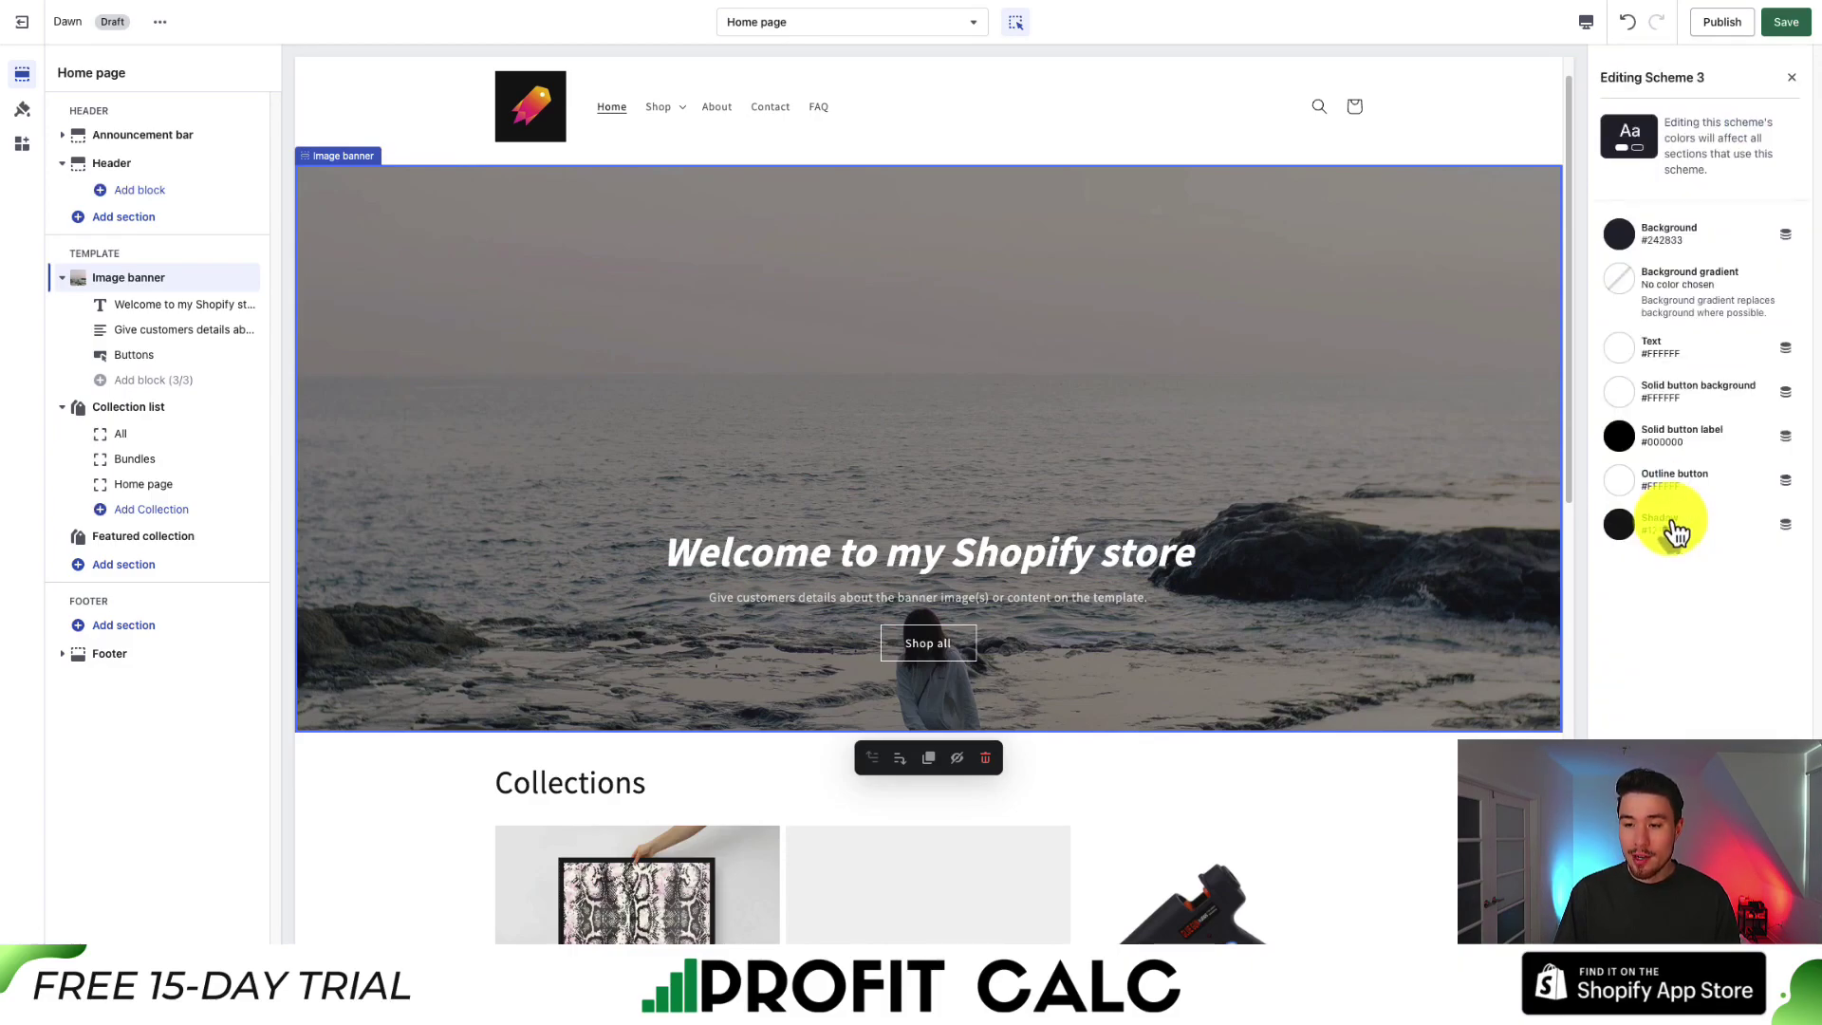
{"action": "left_click", "coordinate": [1618, 351]}
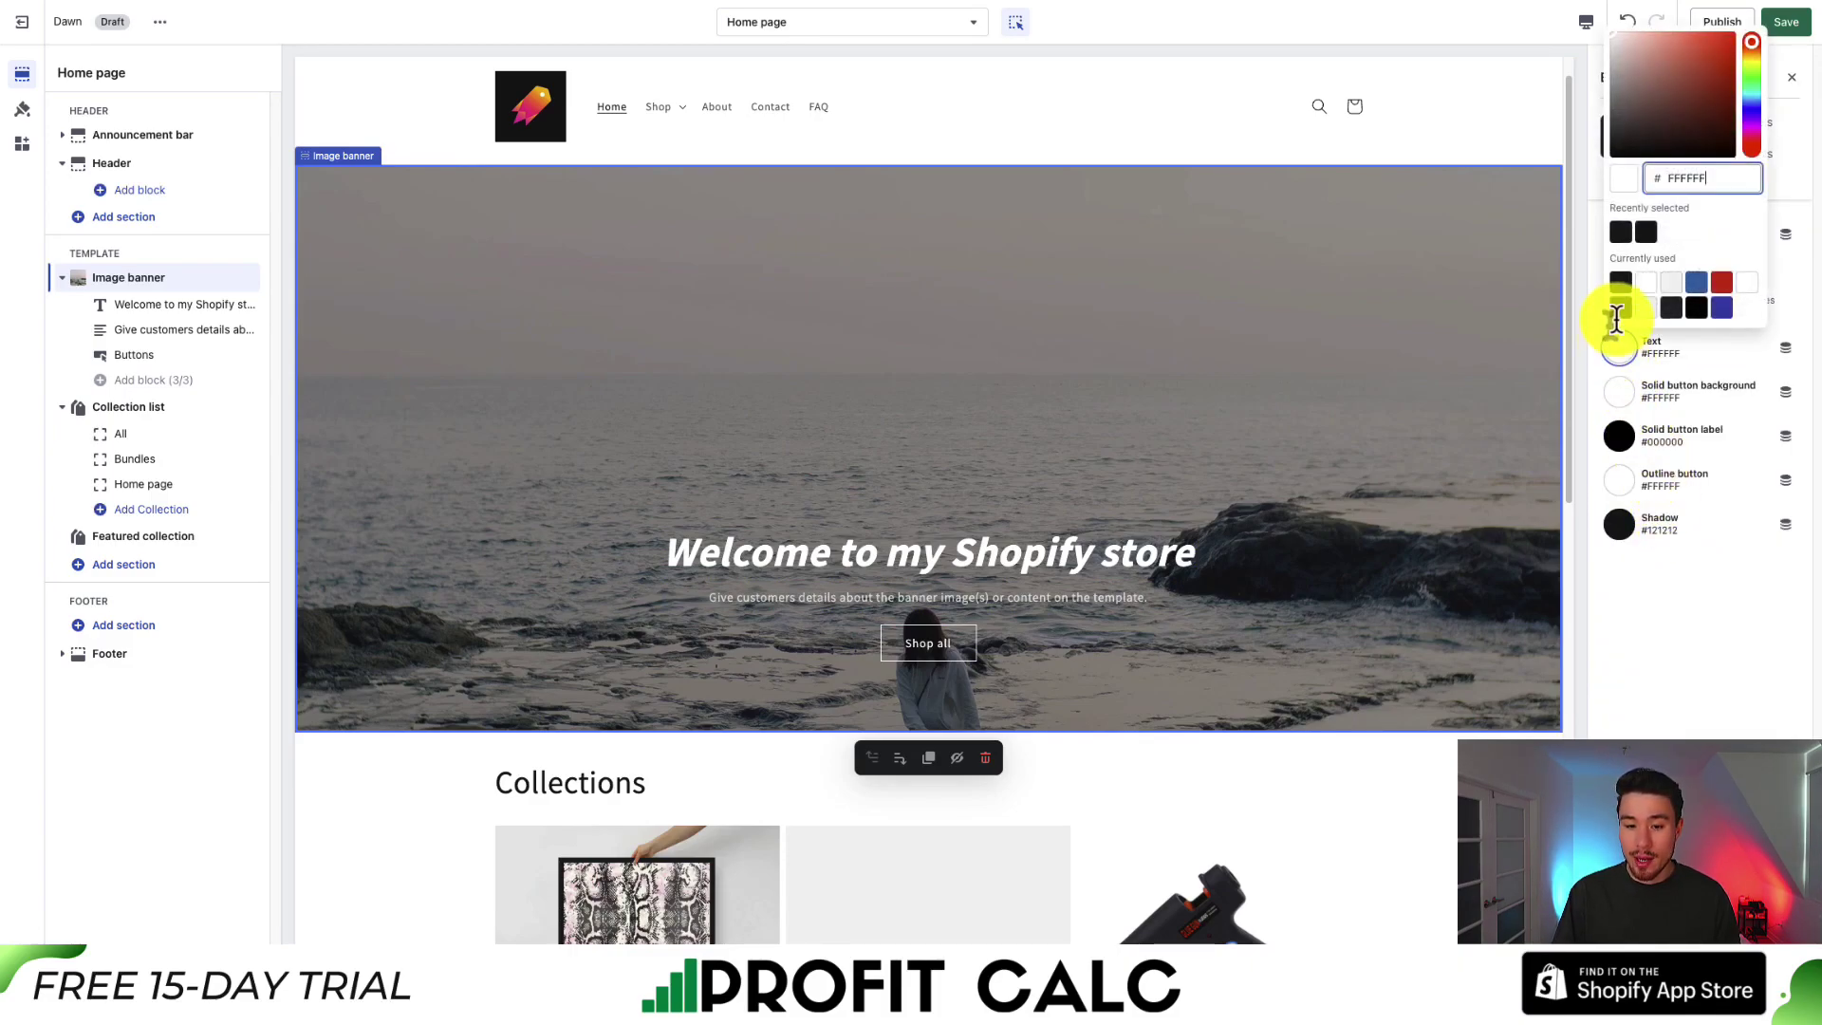
{"action": "left_click", "coordinate": [1625, 231]}
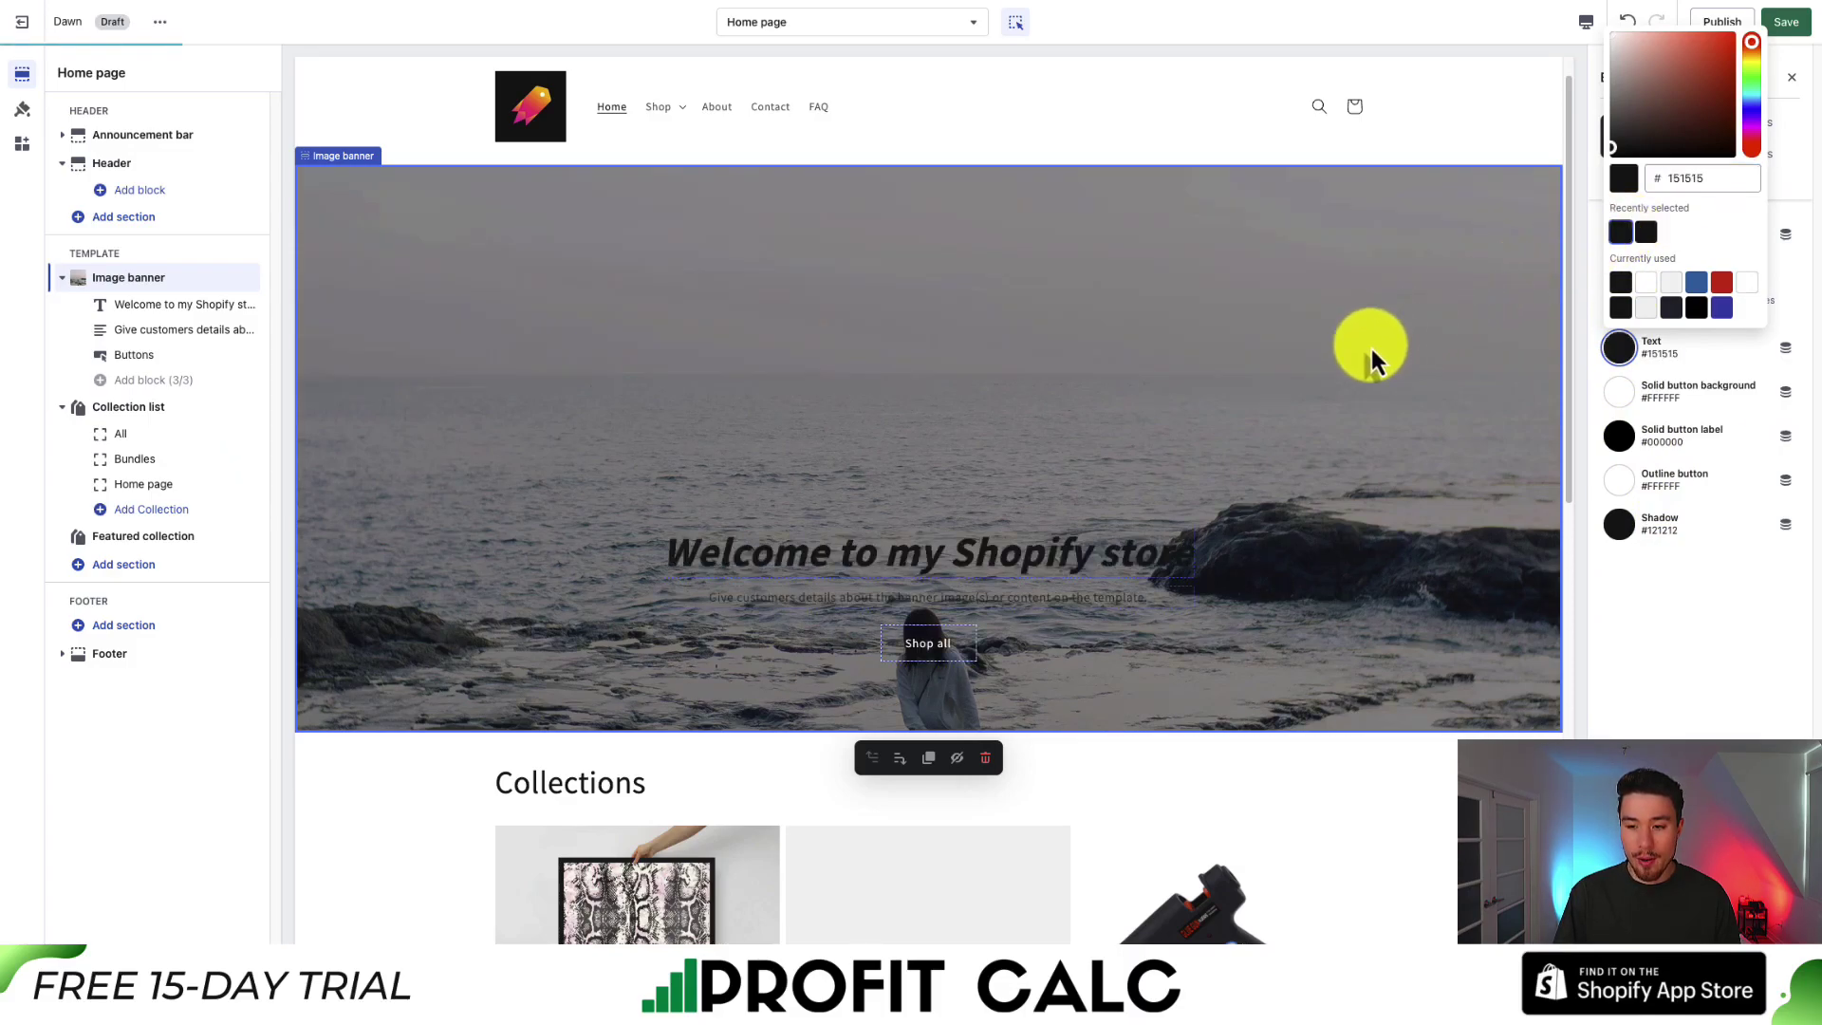
{"action": "left_click", "coordinate": [1284, 389]}
{"action": "left_click", "coordinate": [1792, 77]}
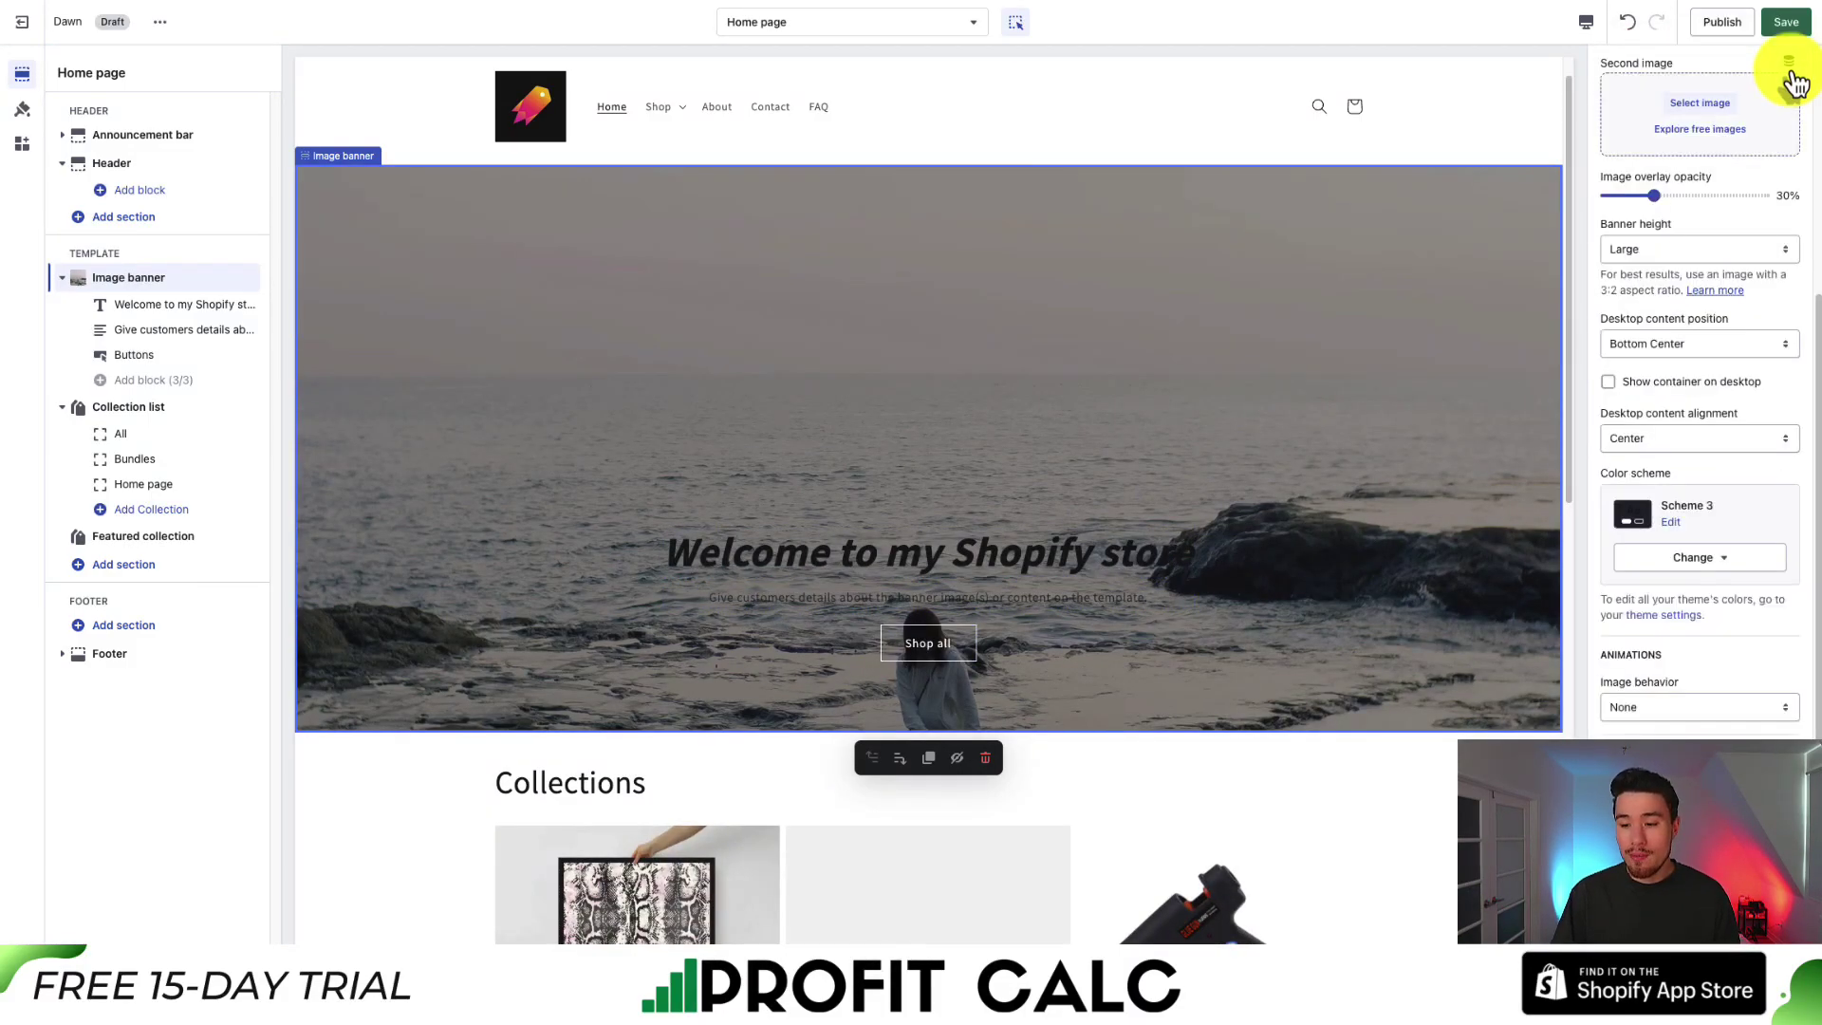
Step: Set Scheme 3's text color to #FFFFFF and save the theme
{"action": "left_click", "coordinate": [1672, 517]}
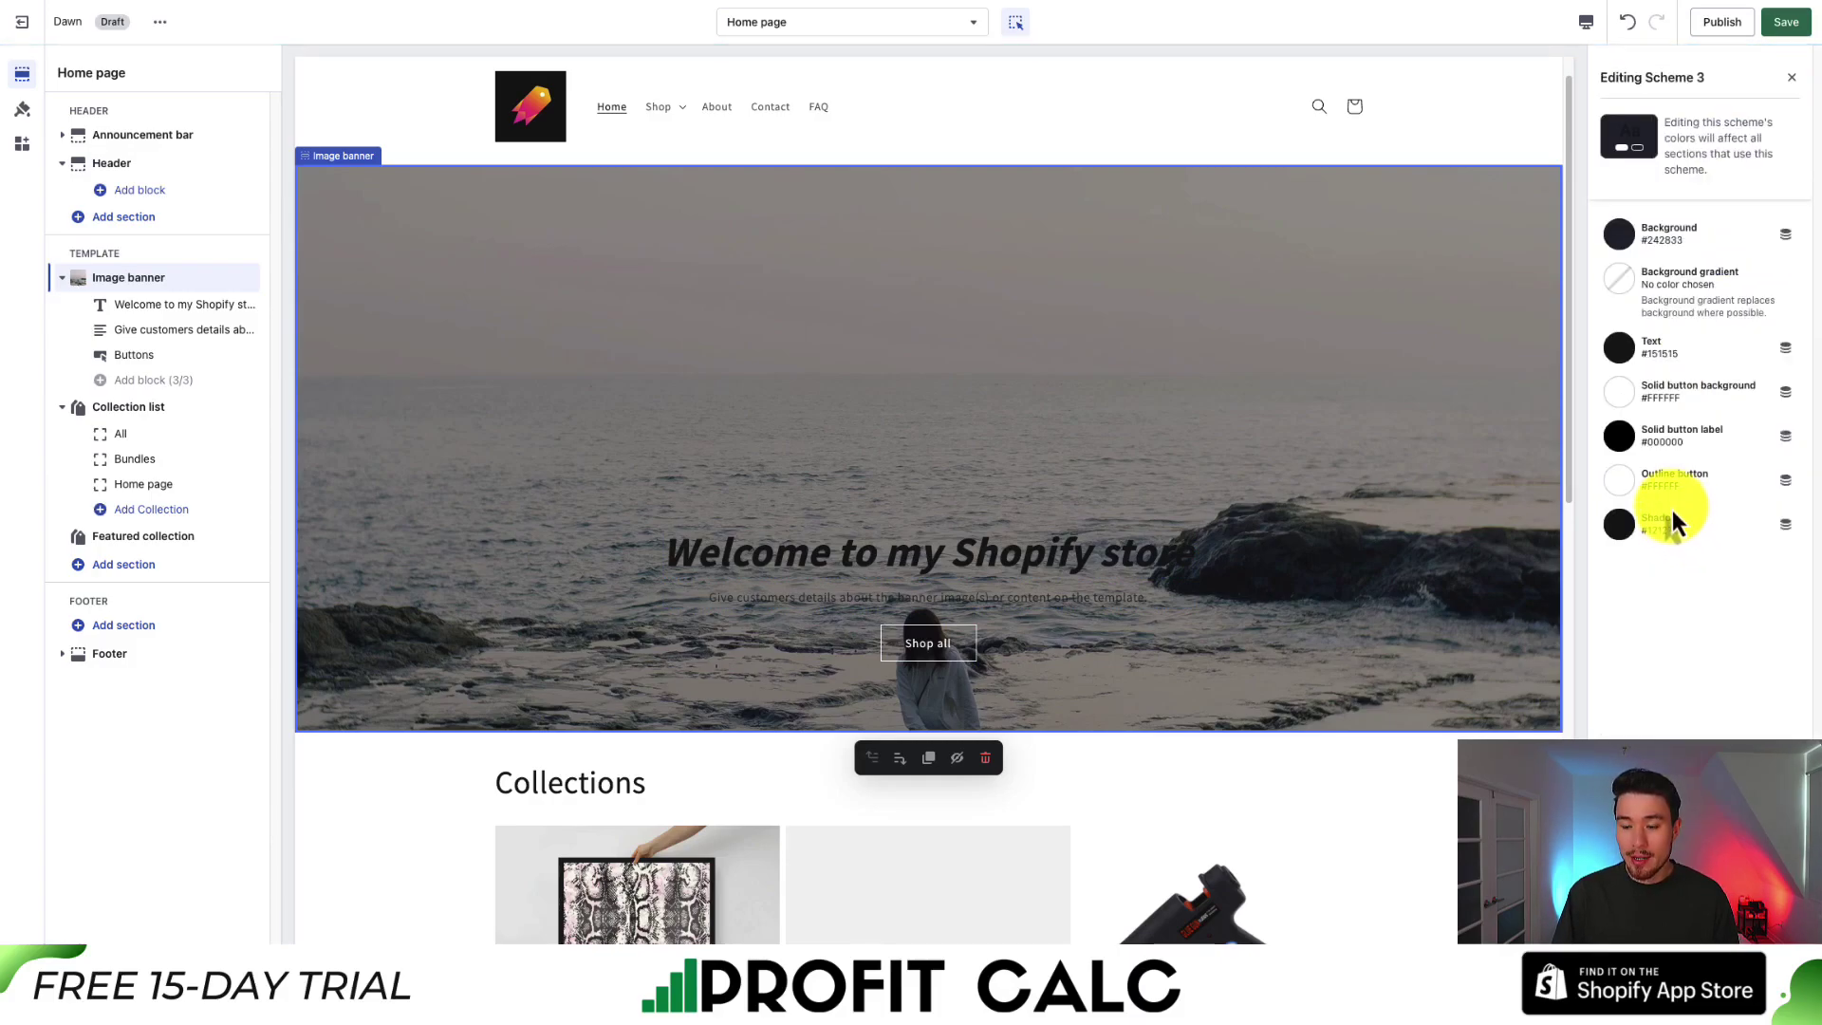
{"action": "left_click", "coordinate": [1619, 348]}
{"action": "left_click_drag", "start_coordinate": [1614, 101], "coordinate": [1592, 21]}
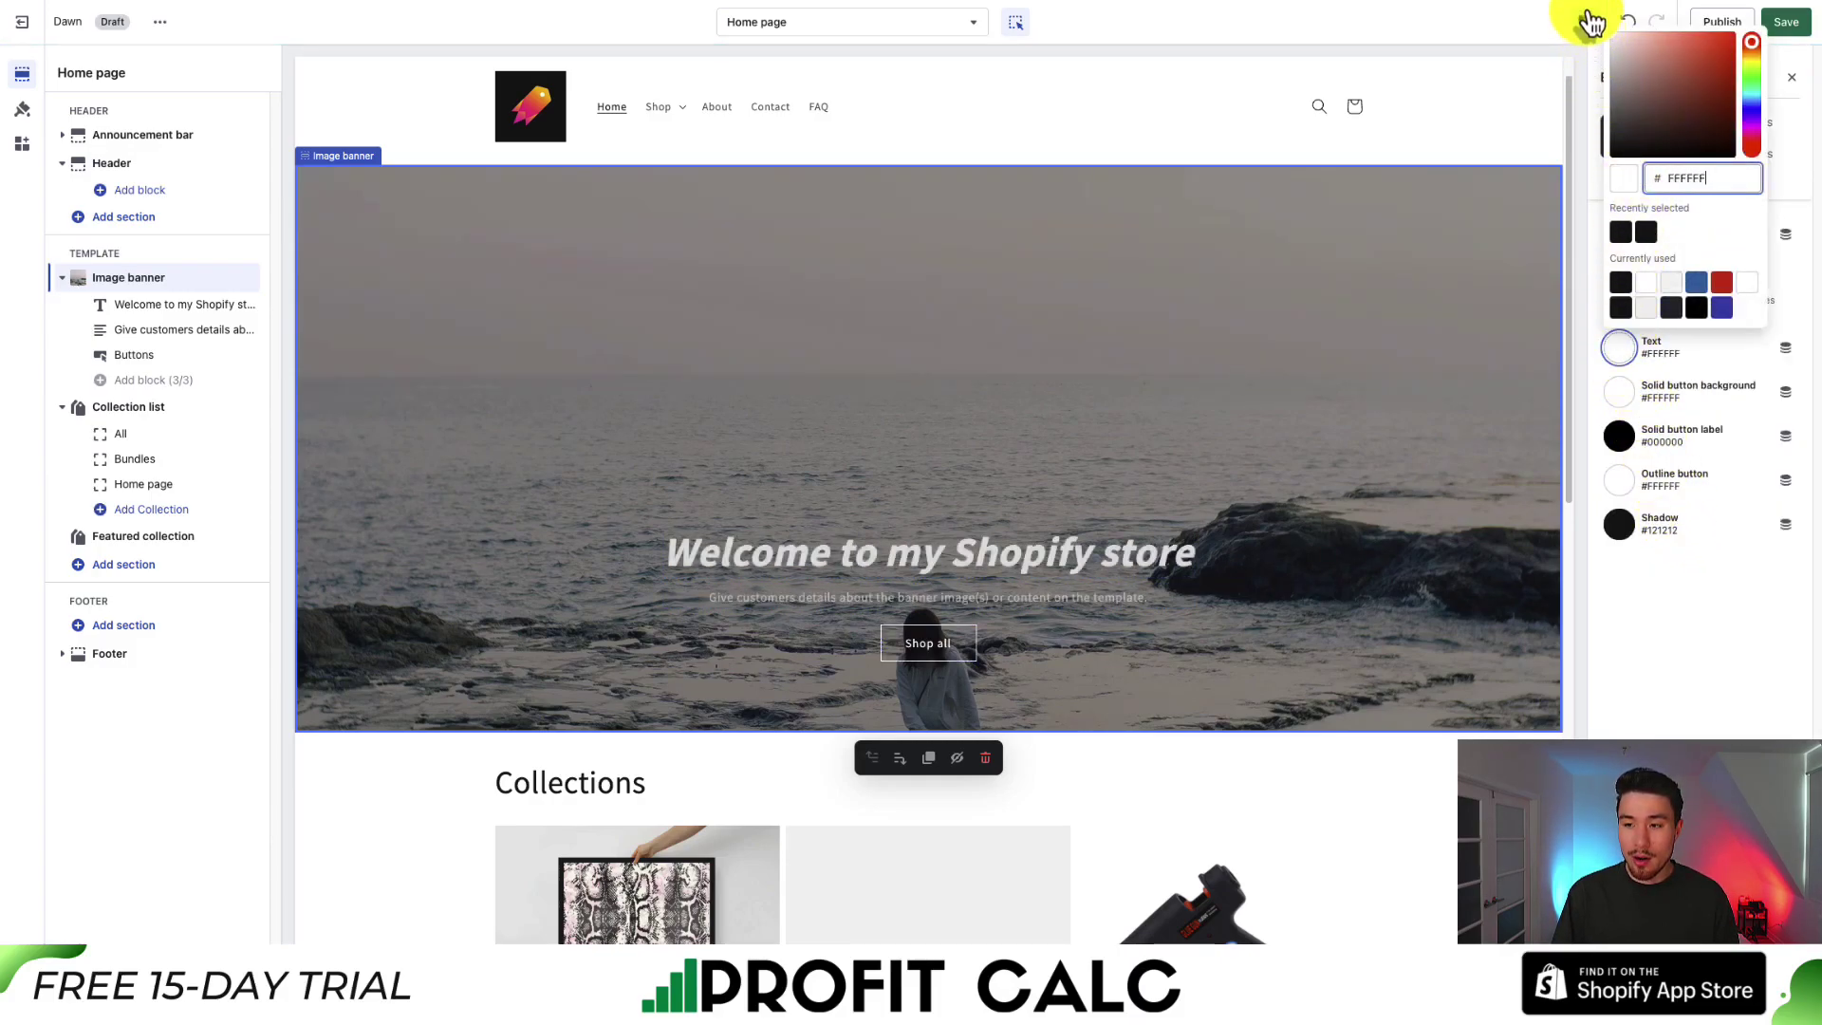
{"action": "left_click", "coordinate": [1592, 21]}
{"action": "left_click", "coordinate": [1784, 22]}
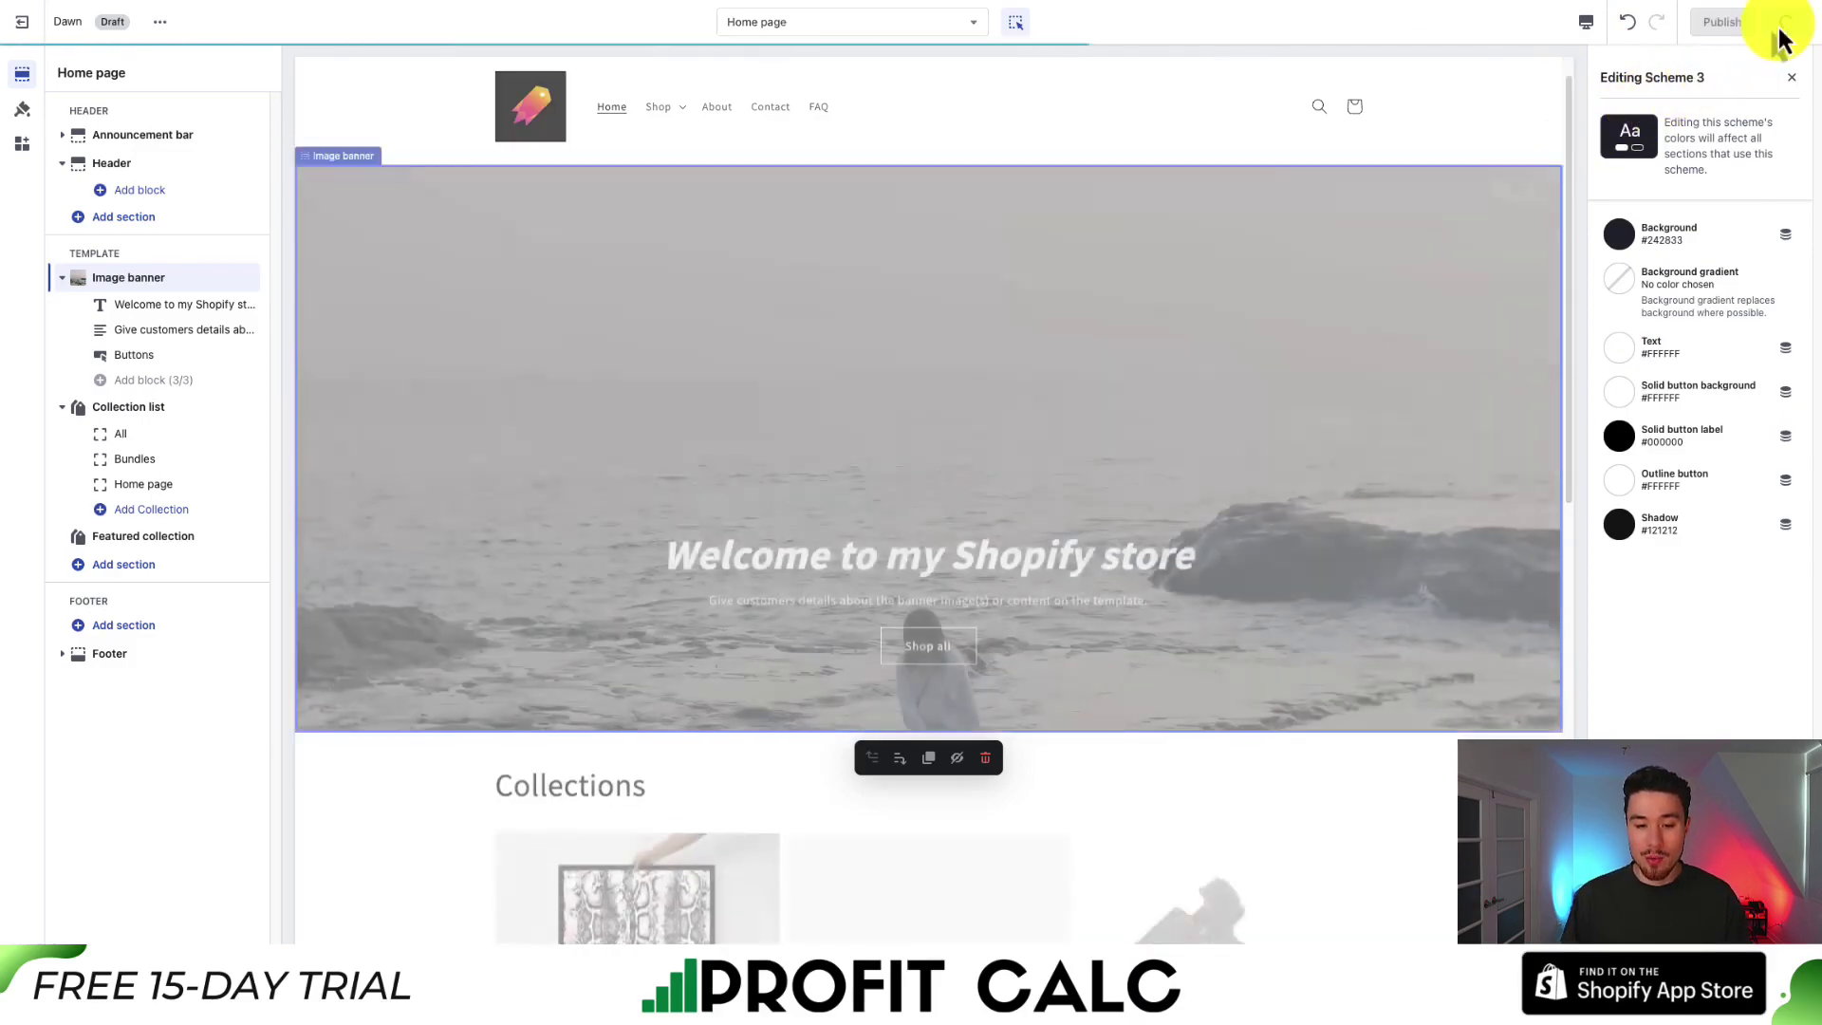
Step: Look through the theme settings, including the animations, layout and inputs options
{"action": "scroll", "coordinate": [980, 549], "scroll_direction": "down", "scroll_amount": 1}
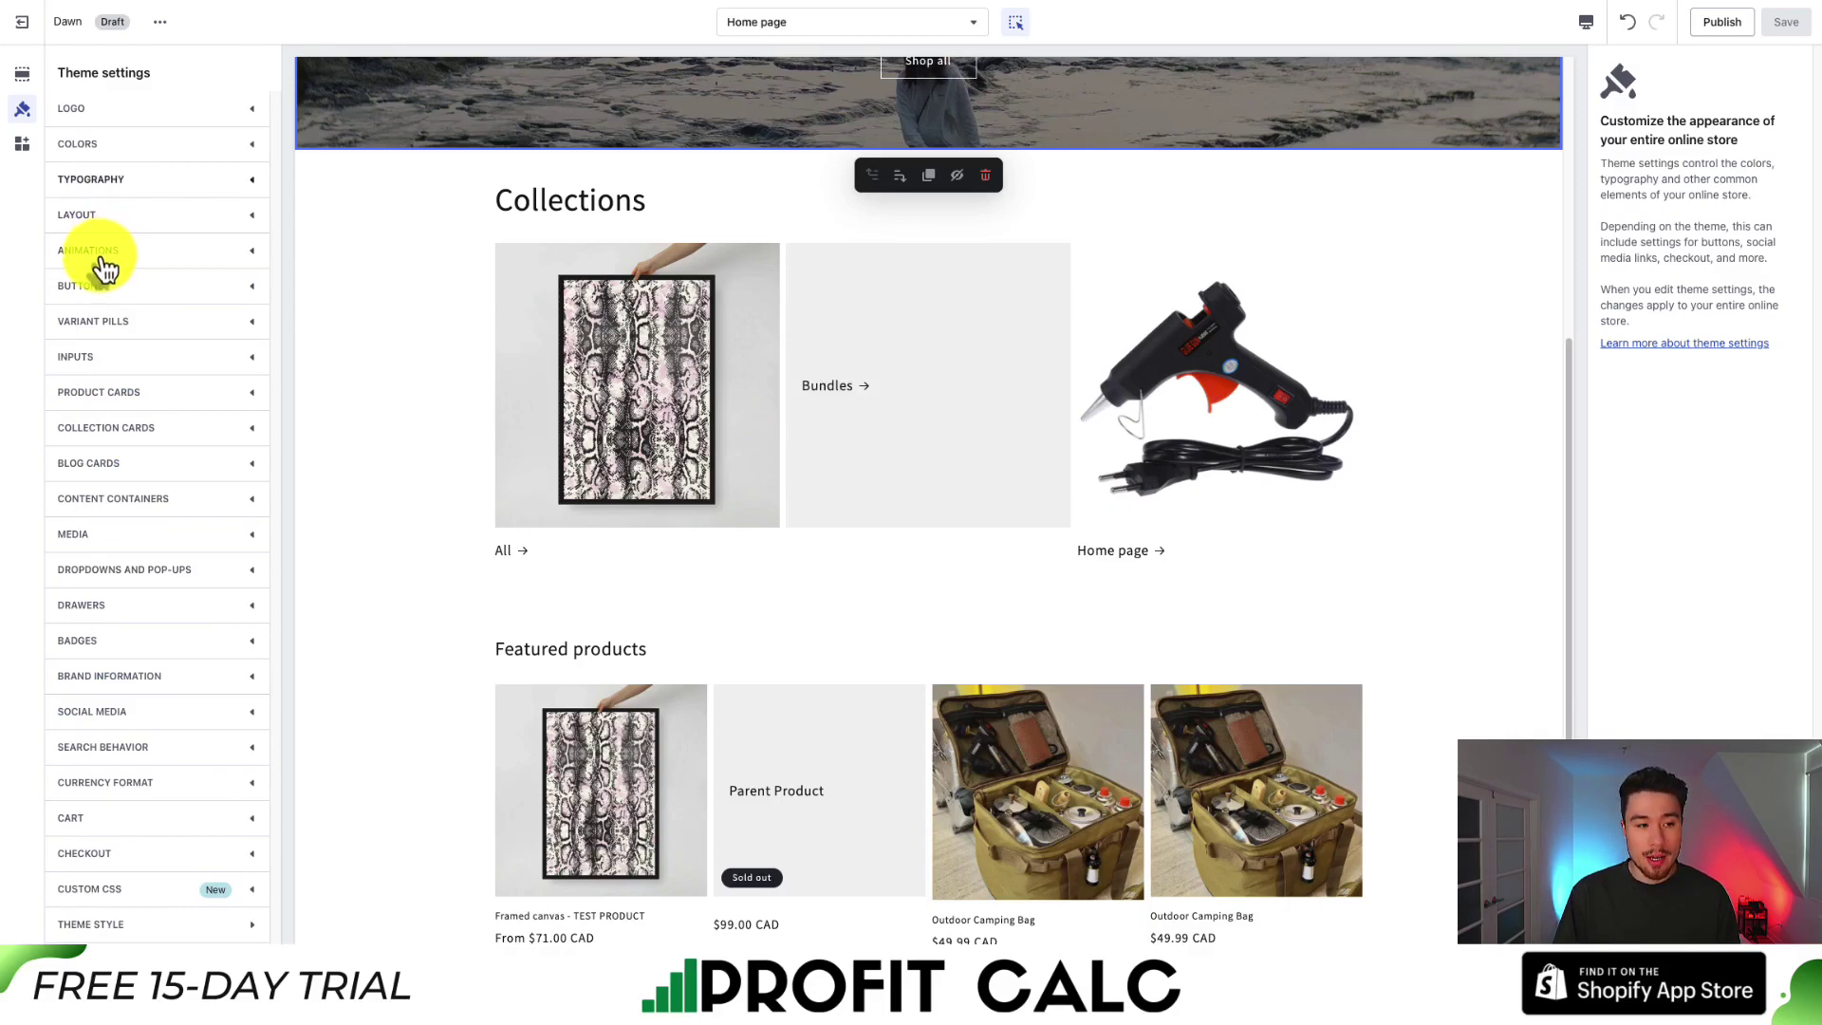
{"action": "left_click", "coordinate": [95, 252]}
{"action": "left_click", "coordinate": [98, 216]}
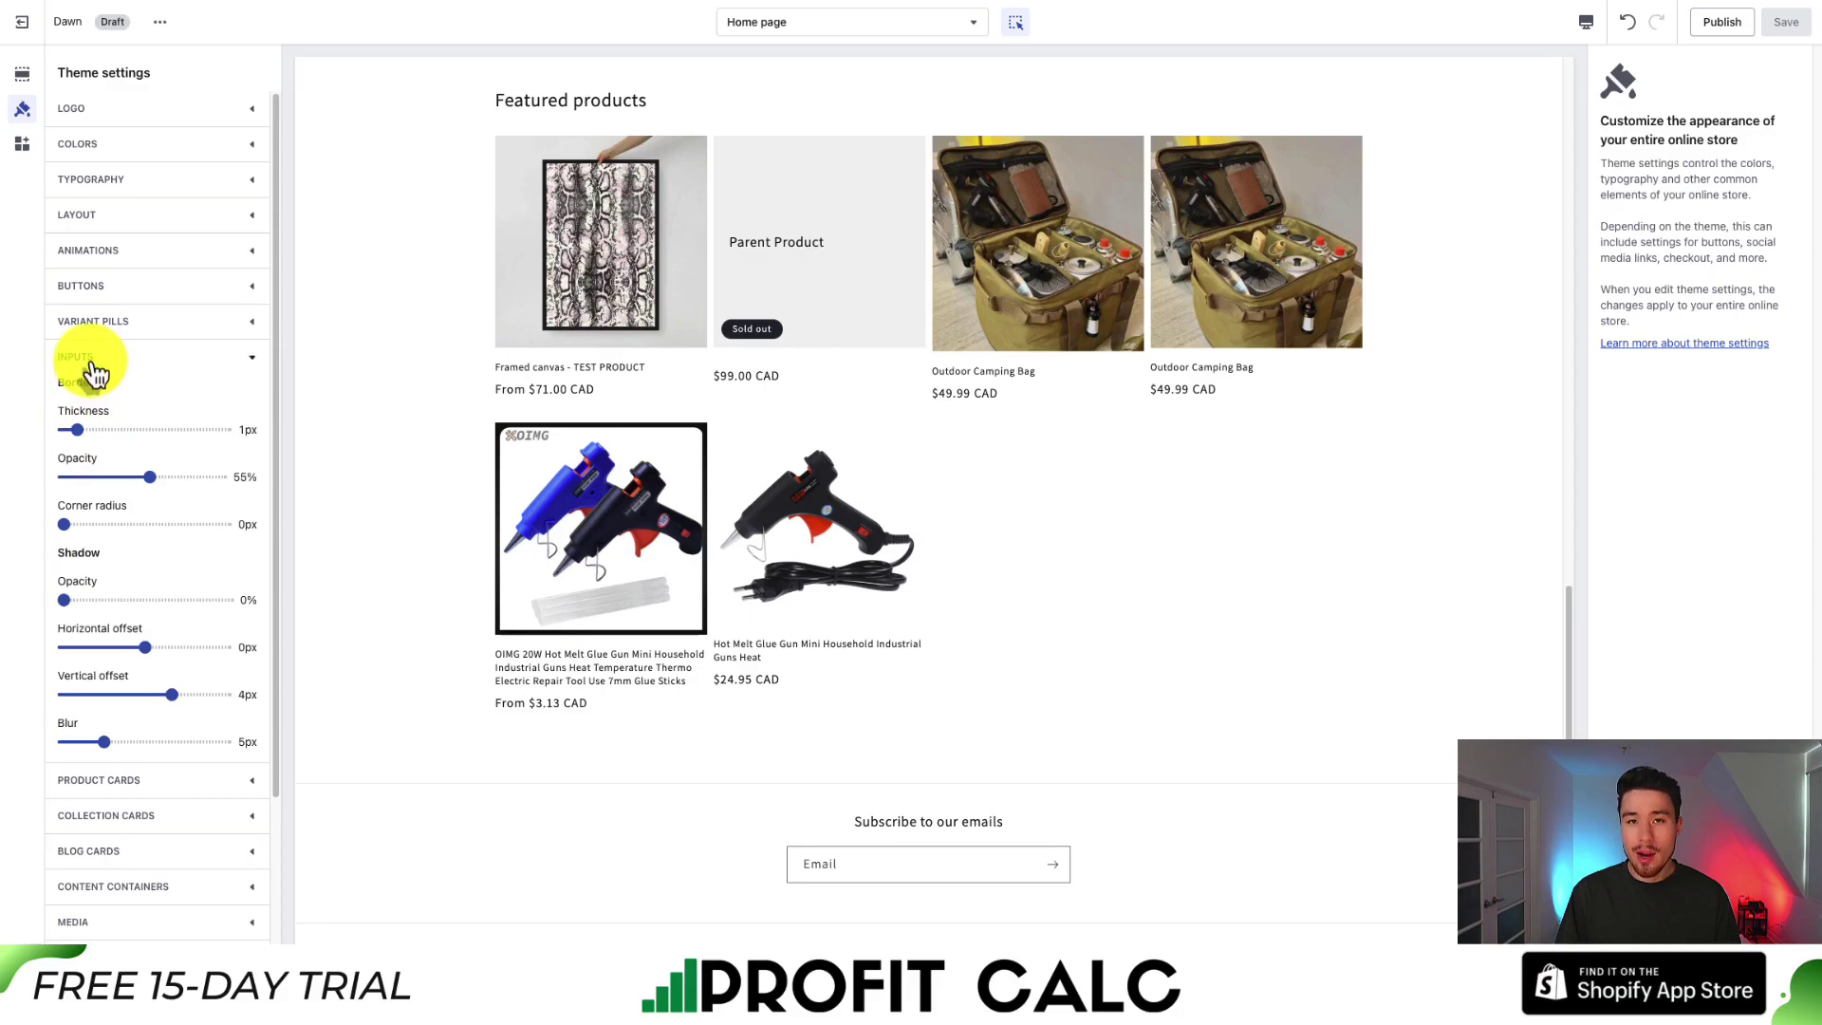
{"action": "left_click", "coordinate": [91, 365]}
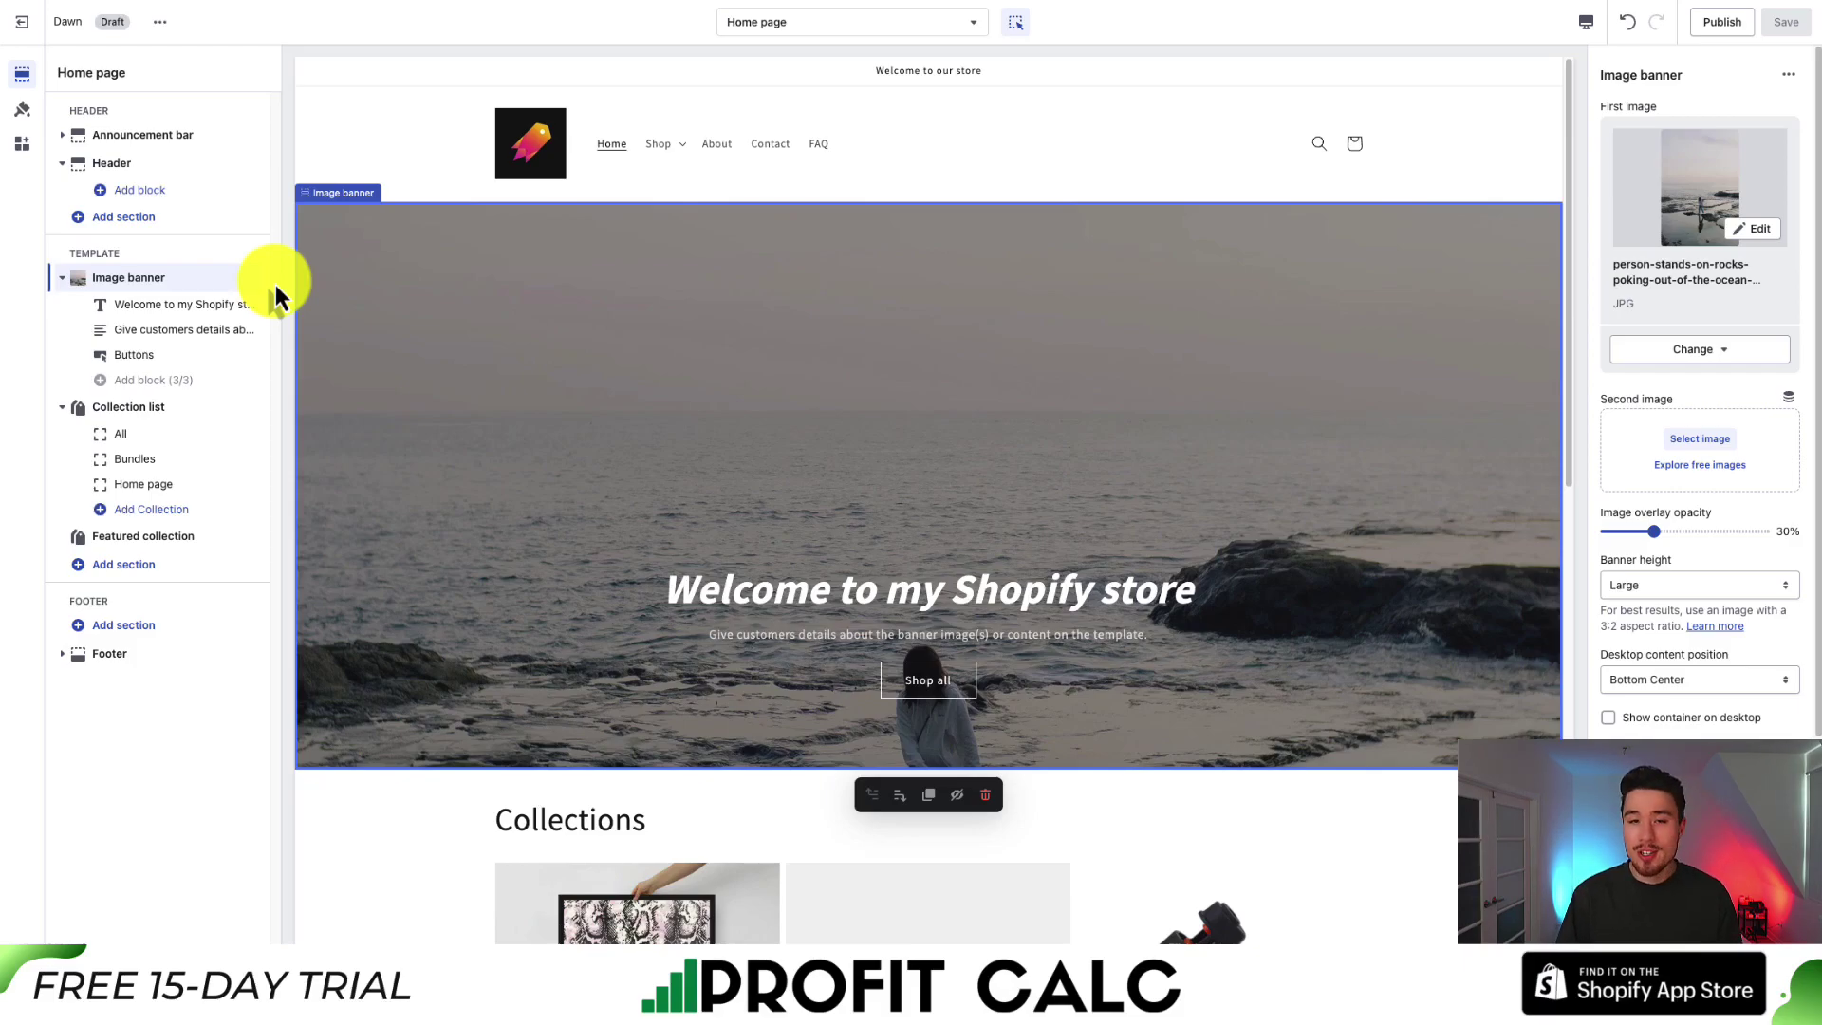
Step: Select the header section on the home page and look over the page preview
{"action": "left_click", "coordinate": [413, 134]}
{"action": "scroll", "coordinate": [358, 357], "scroll_direction": "down", "scroll_amount": 5}
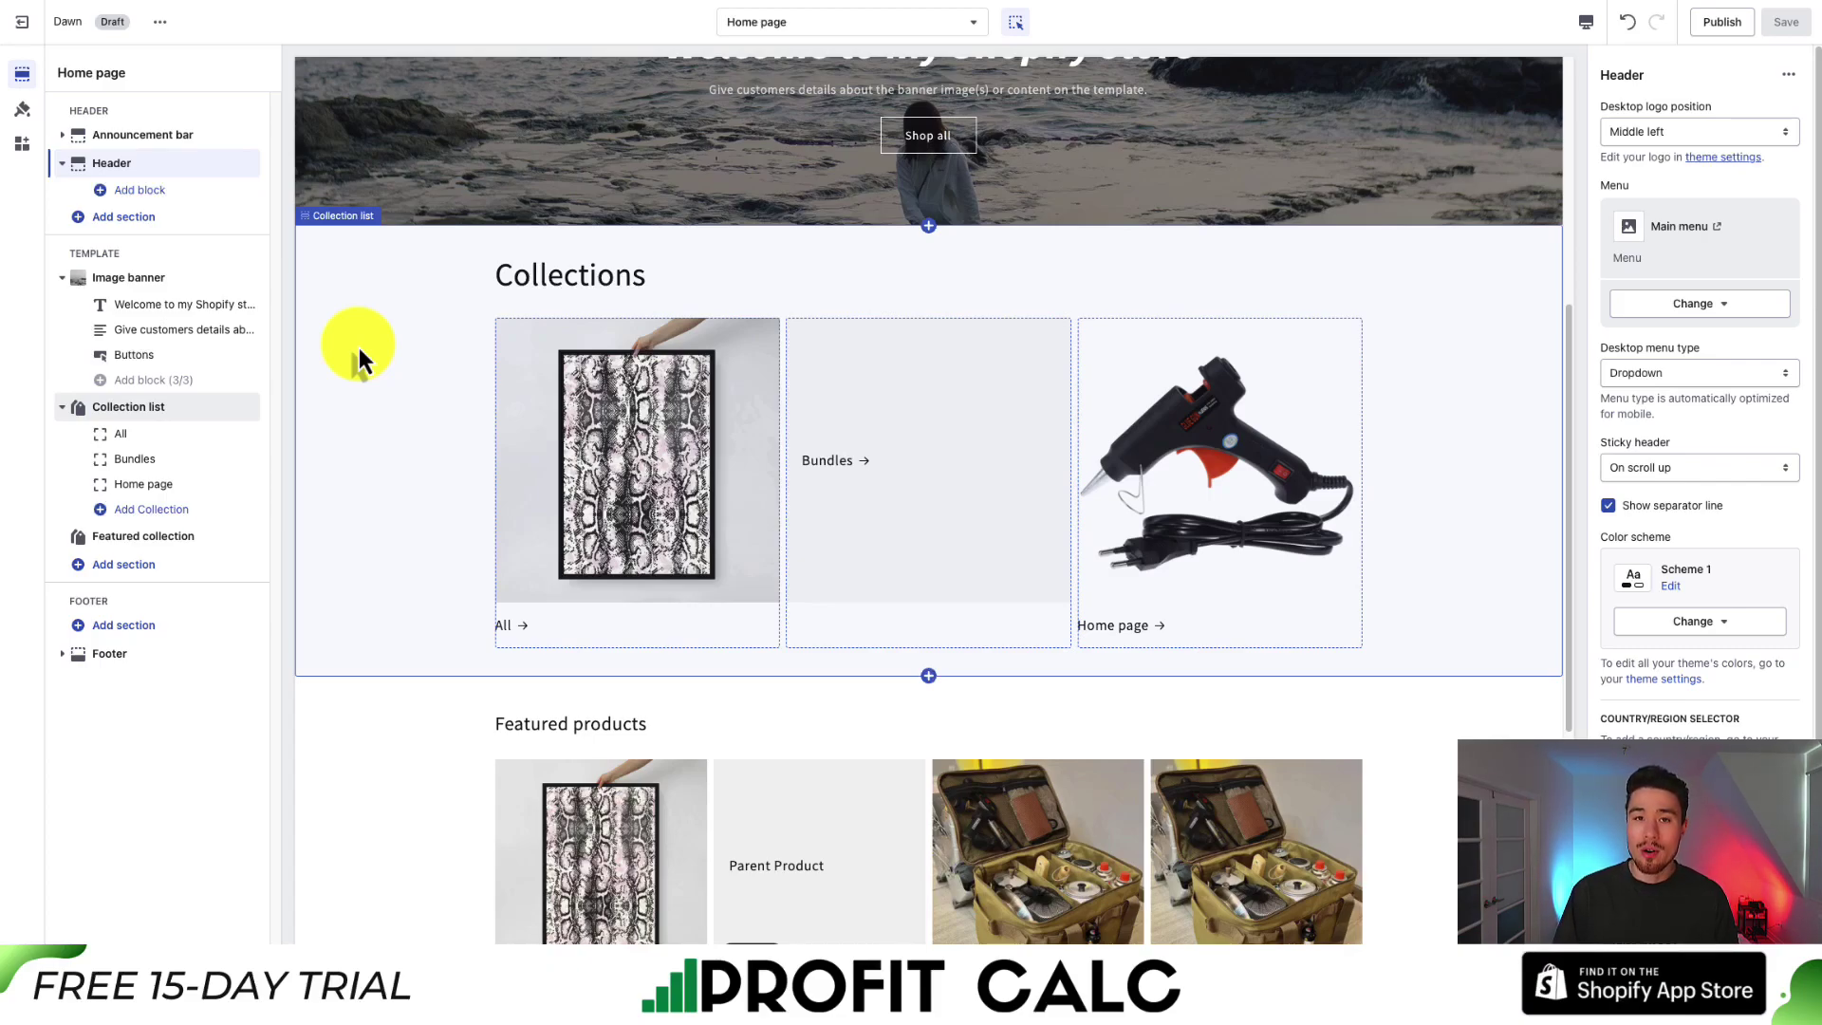
{"action": "scroll", "coordinate": [359, 348], "scroll_direction": "up", "scroll_amount": 5}
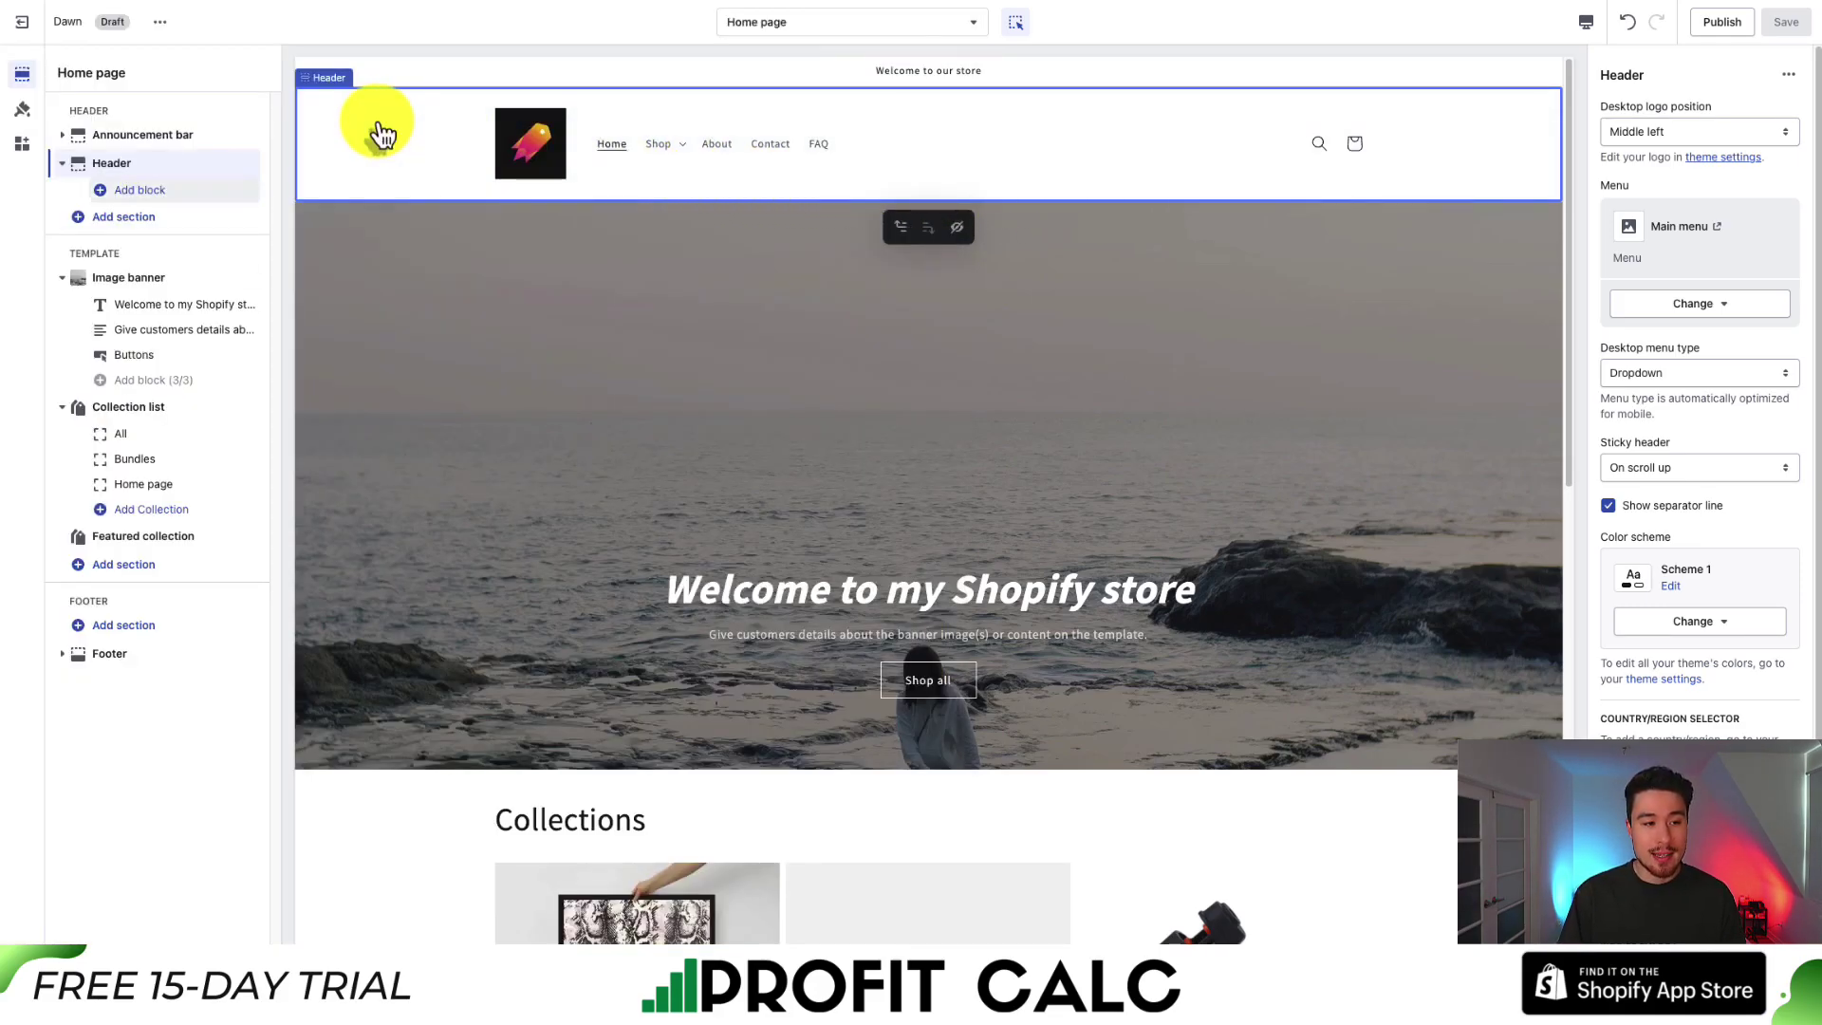
Step: Change the announcement bar's text to "Free Worldwide Shipping"
{"action": "left_click", "coordinate": [61, 135]}
{"action": "left_click", "coordinate": [138, 166]}
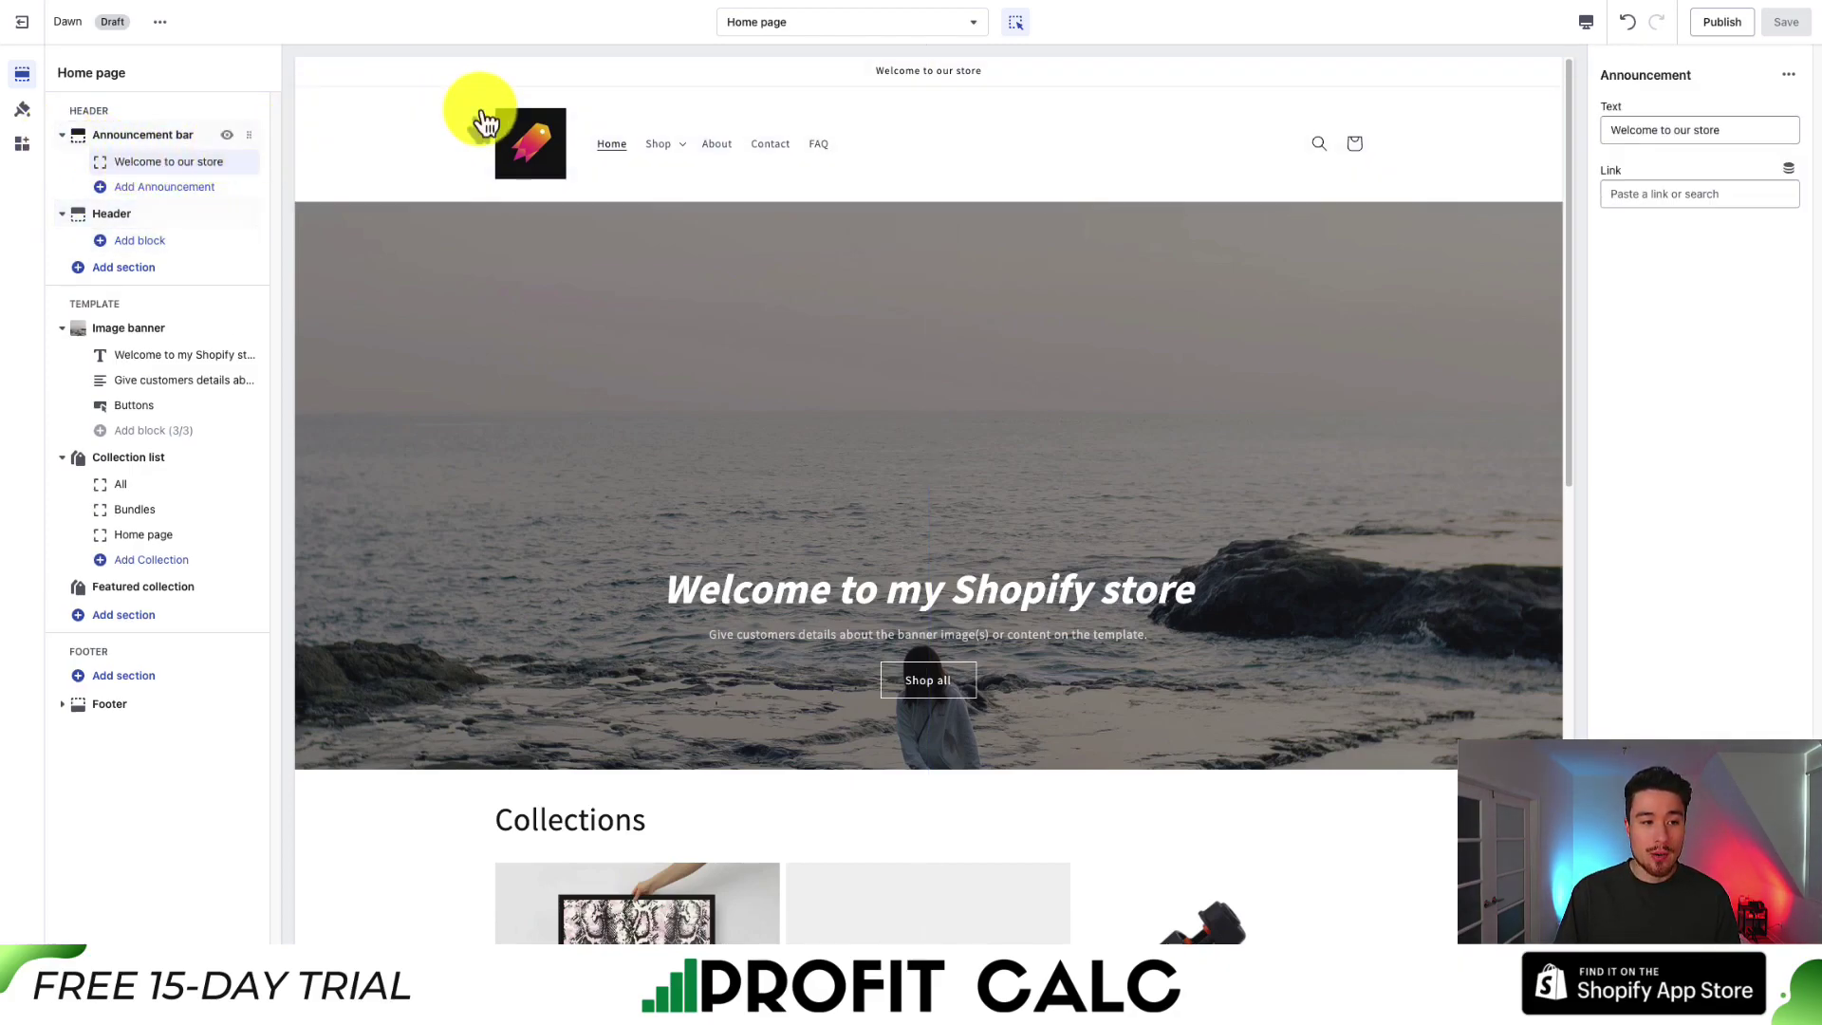
{"action": "left_click_drag", "start_coordinate": [1719, 130], "coordinate": [1622, 132]}
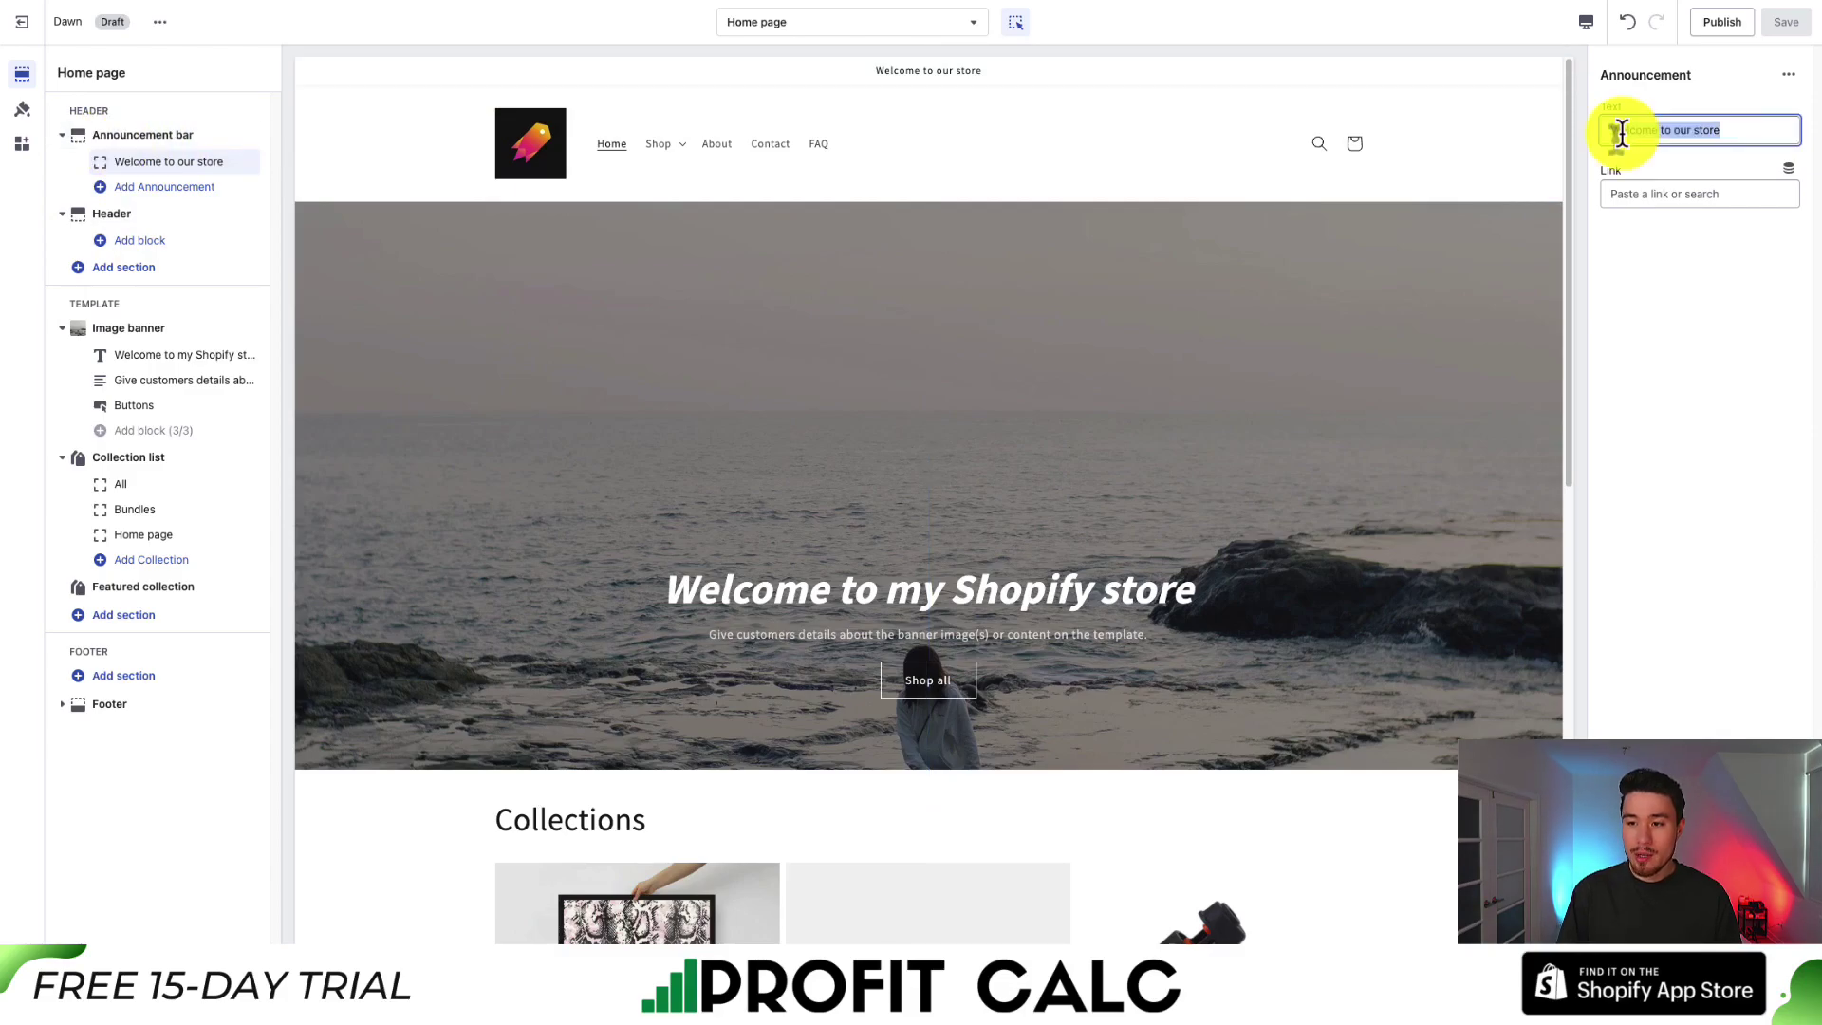
{"action": "type", "text": "Free Wor"}
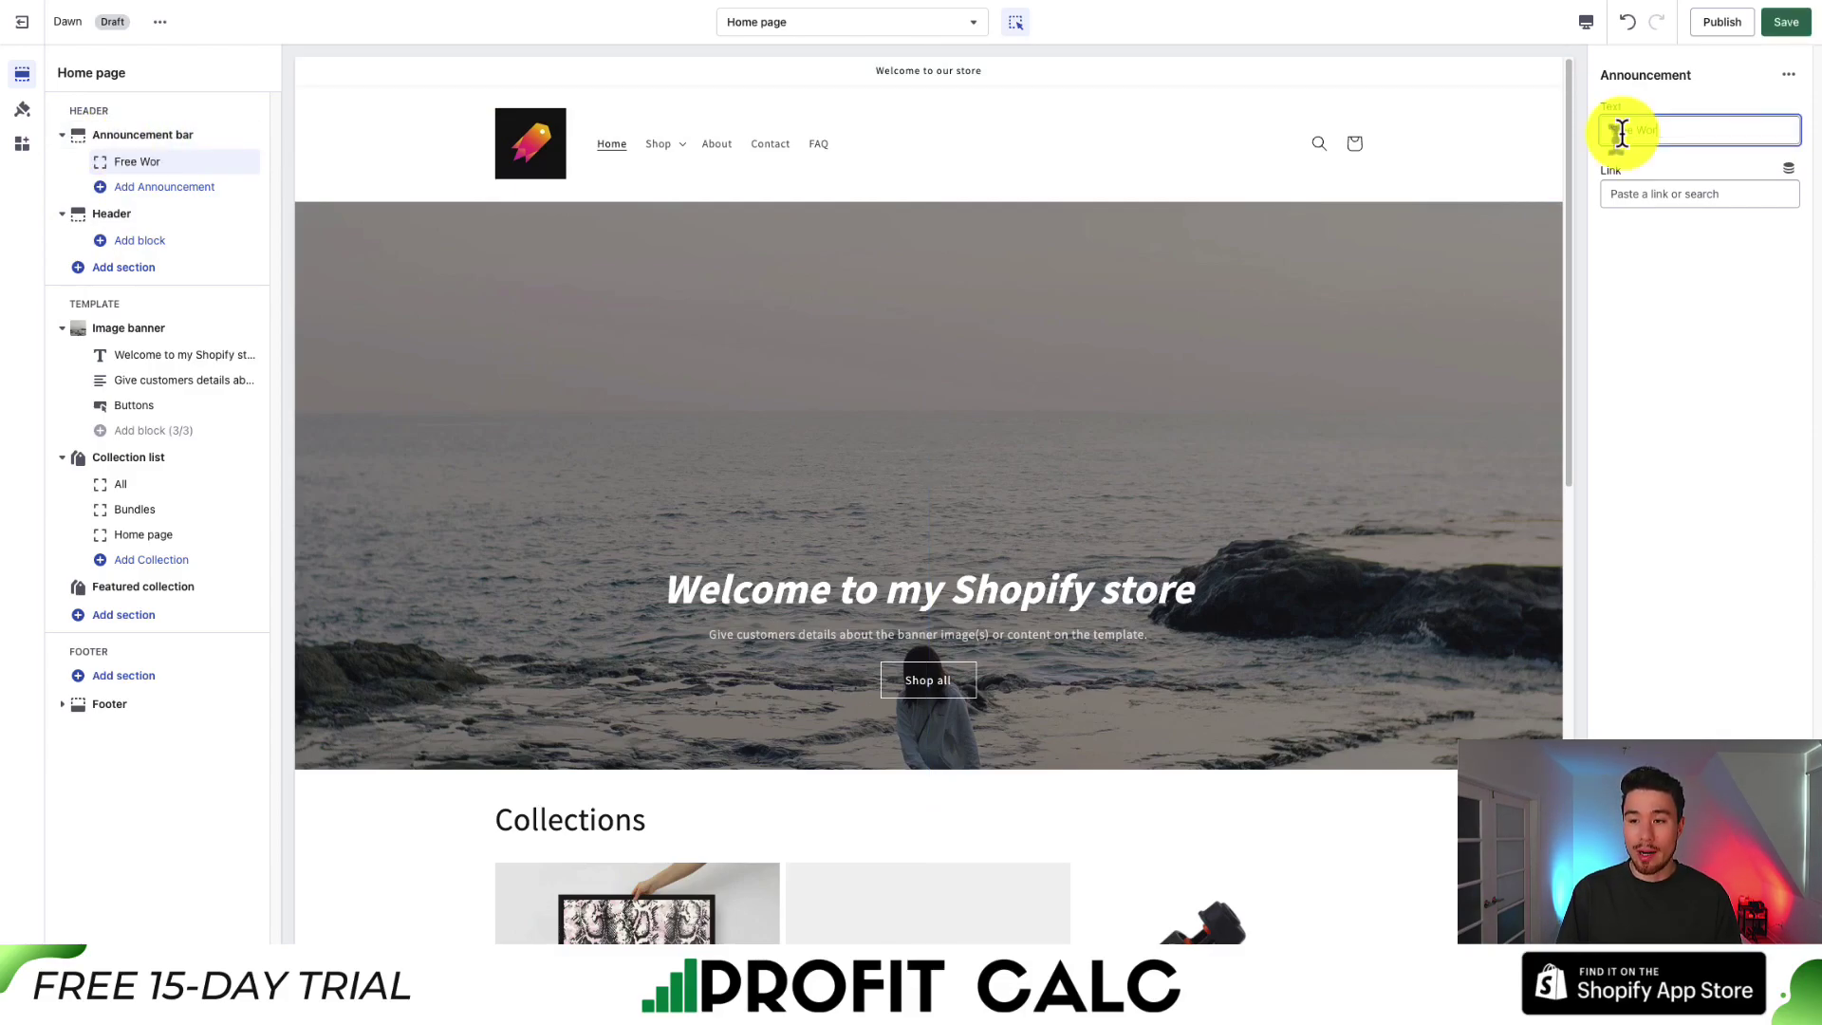
{"action": "type", "text": "ldwide Shipping"}
Step: Open the header's settings and check how the sticky header behaves in the home page preview
{"action": "left_click", "coordinate": [174, 218]}
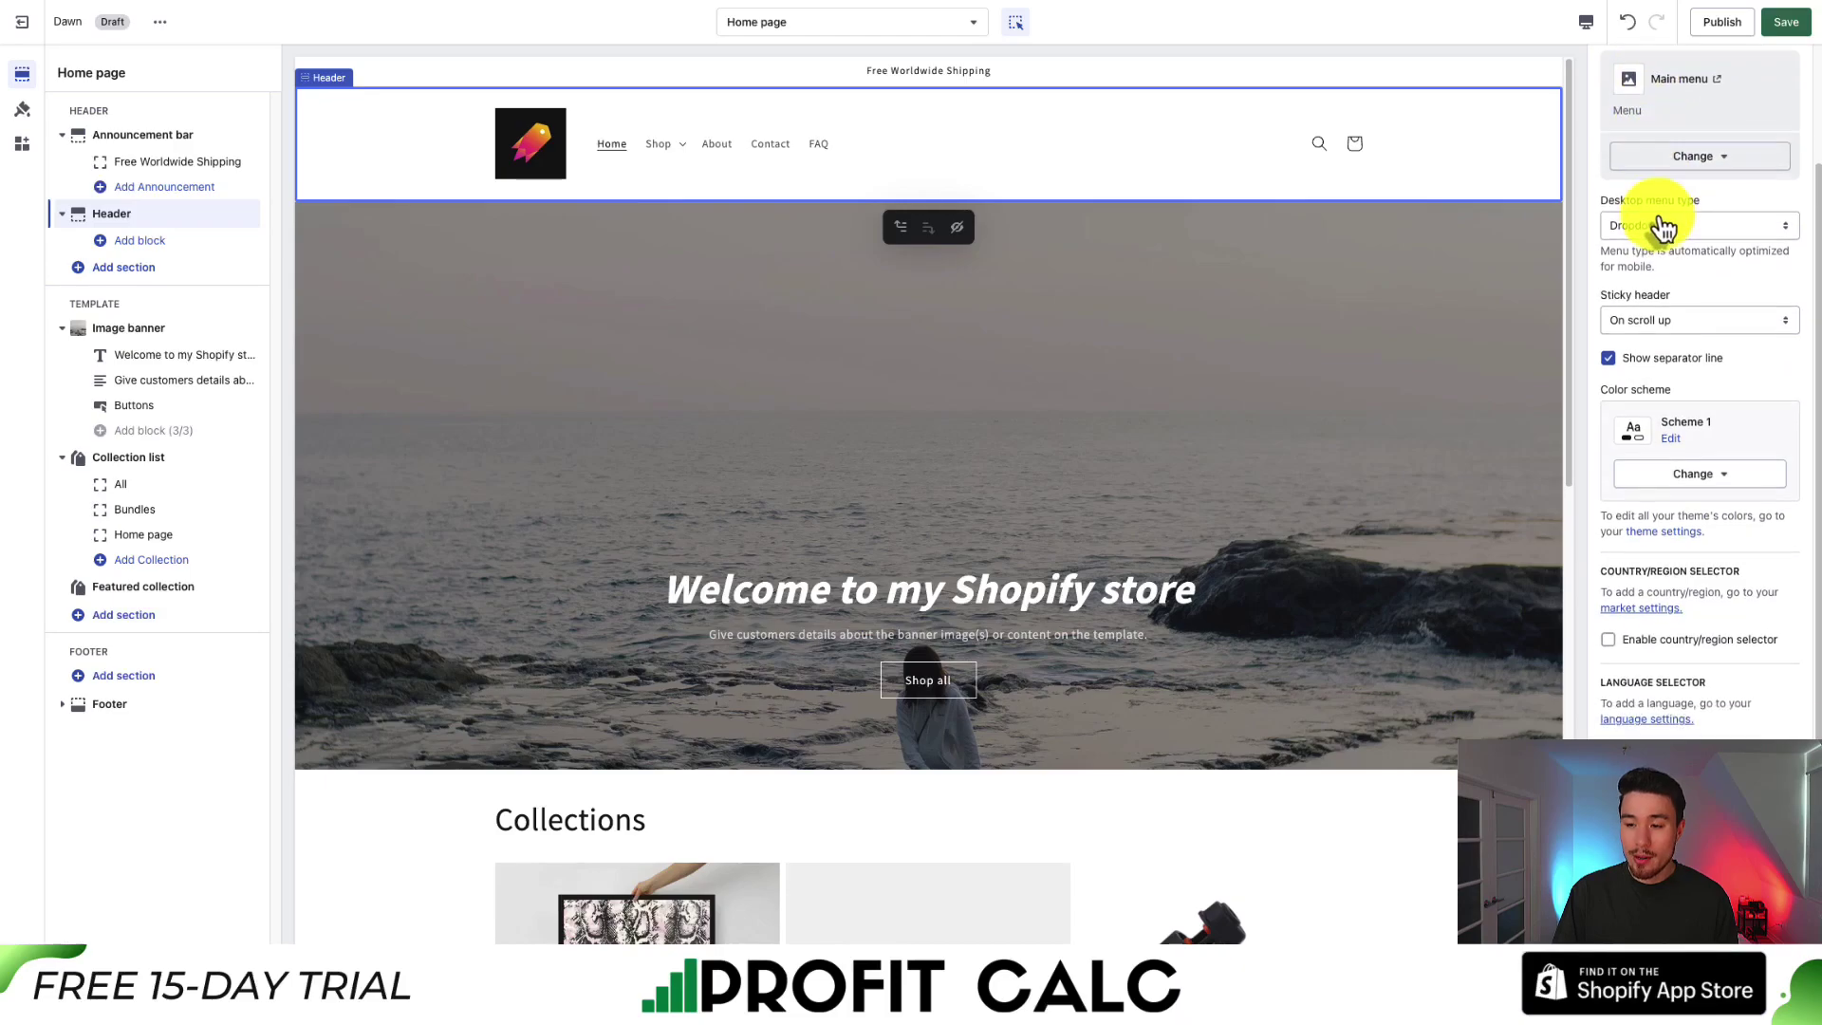
{"action": "scroll", "coordinate": [1202, 442], "scroll_direction": "down", "scroll_amount": 7}
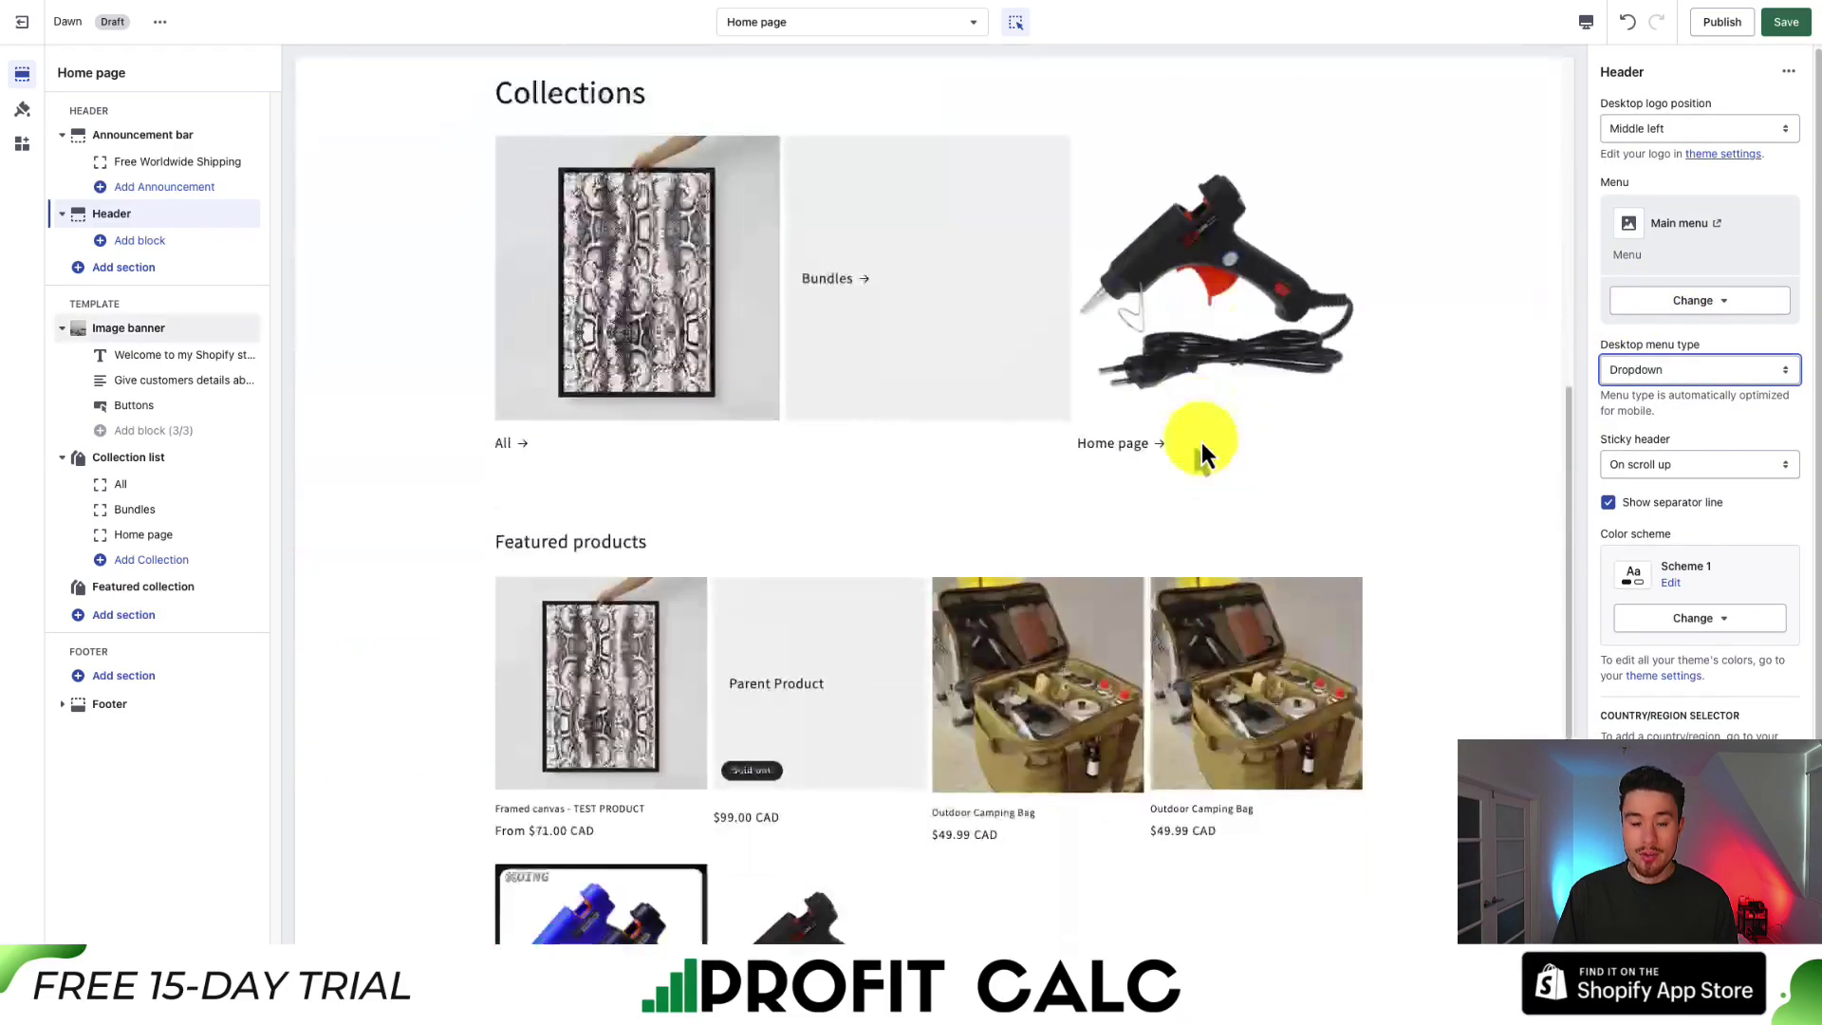
{"action": "scroll", "coordinate": [1201, 442], "scroll_direction": "up", "scroll_amount": 3}
{"action": "scroll", "coordinate": [1201, 442], "scroll_direction": "down", "scroll_amount": 7}
{"action": "scroll", "coordinate": [1201, 442], "scroll_direction": "up", "scroll_amount": 8}
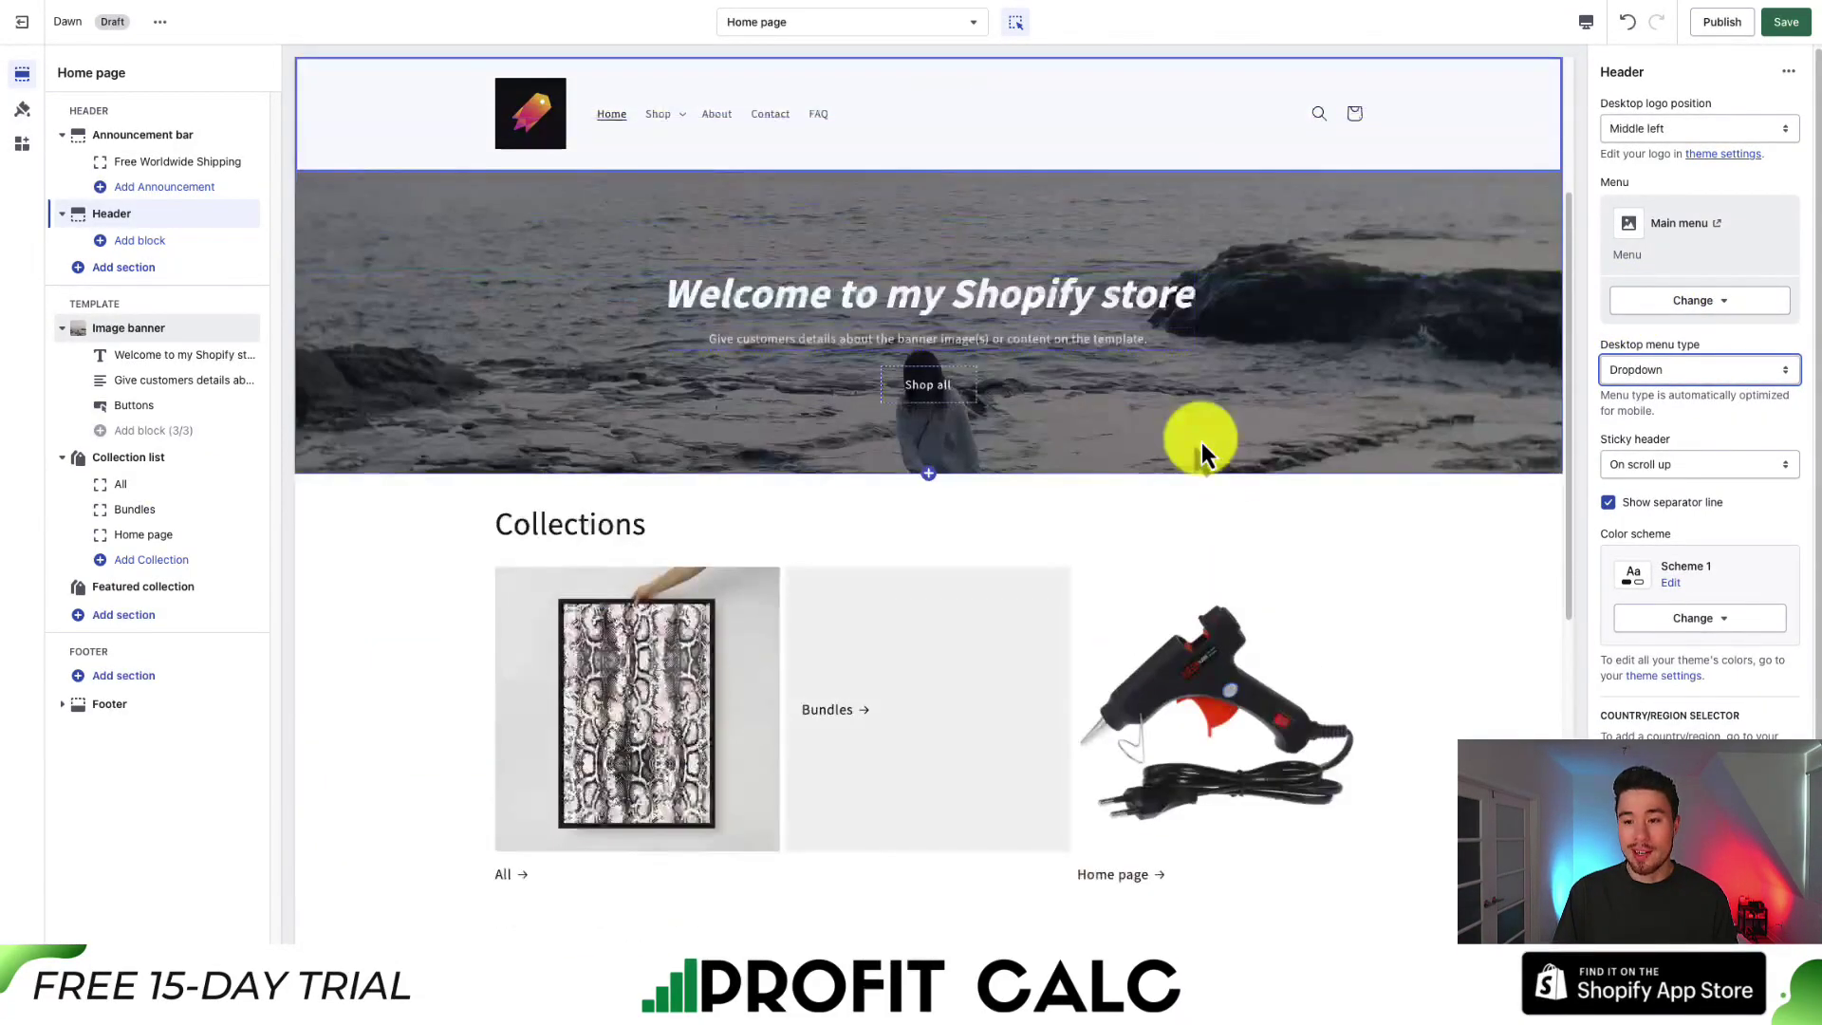
{"action": "scroll", "coordinate": [1201, 443], "scroll_direction": "down", "scroll_amount": 5}
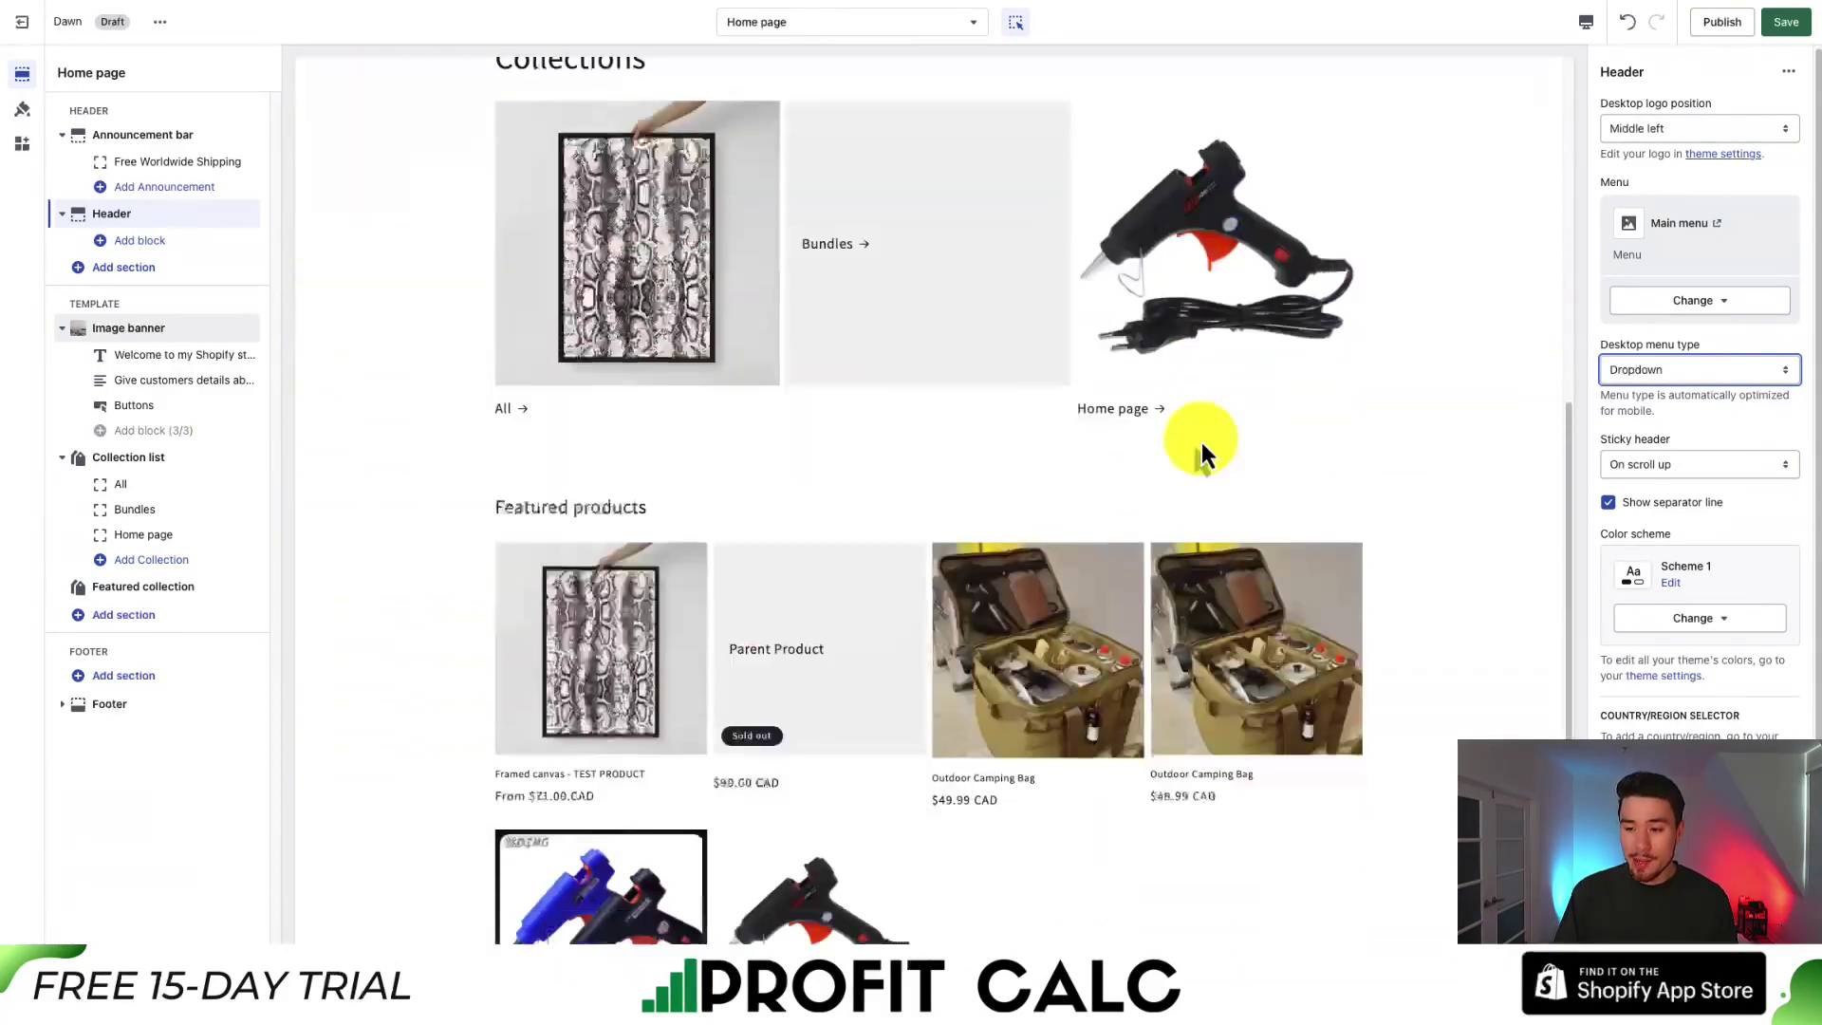
{"action": "scroll", "coordinate": [1641, 512], "scroll_direction": "down", "scroll_amount": 3}
Step: Try out the header's country/region selector option, switching it on and off, and review the remaining header settings
{"action": "left_click", "coordinate": [1651, 539]}
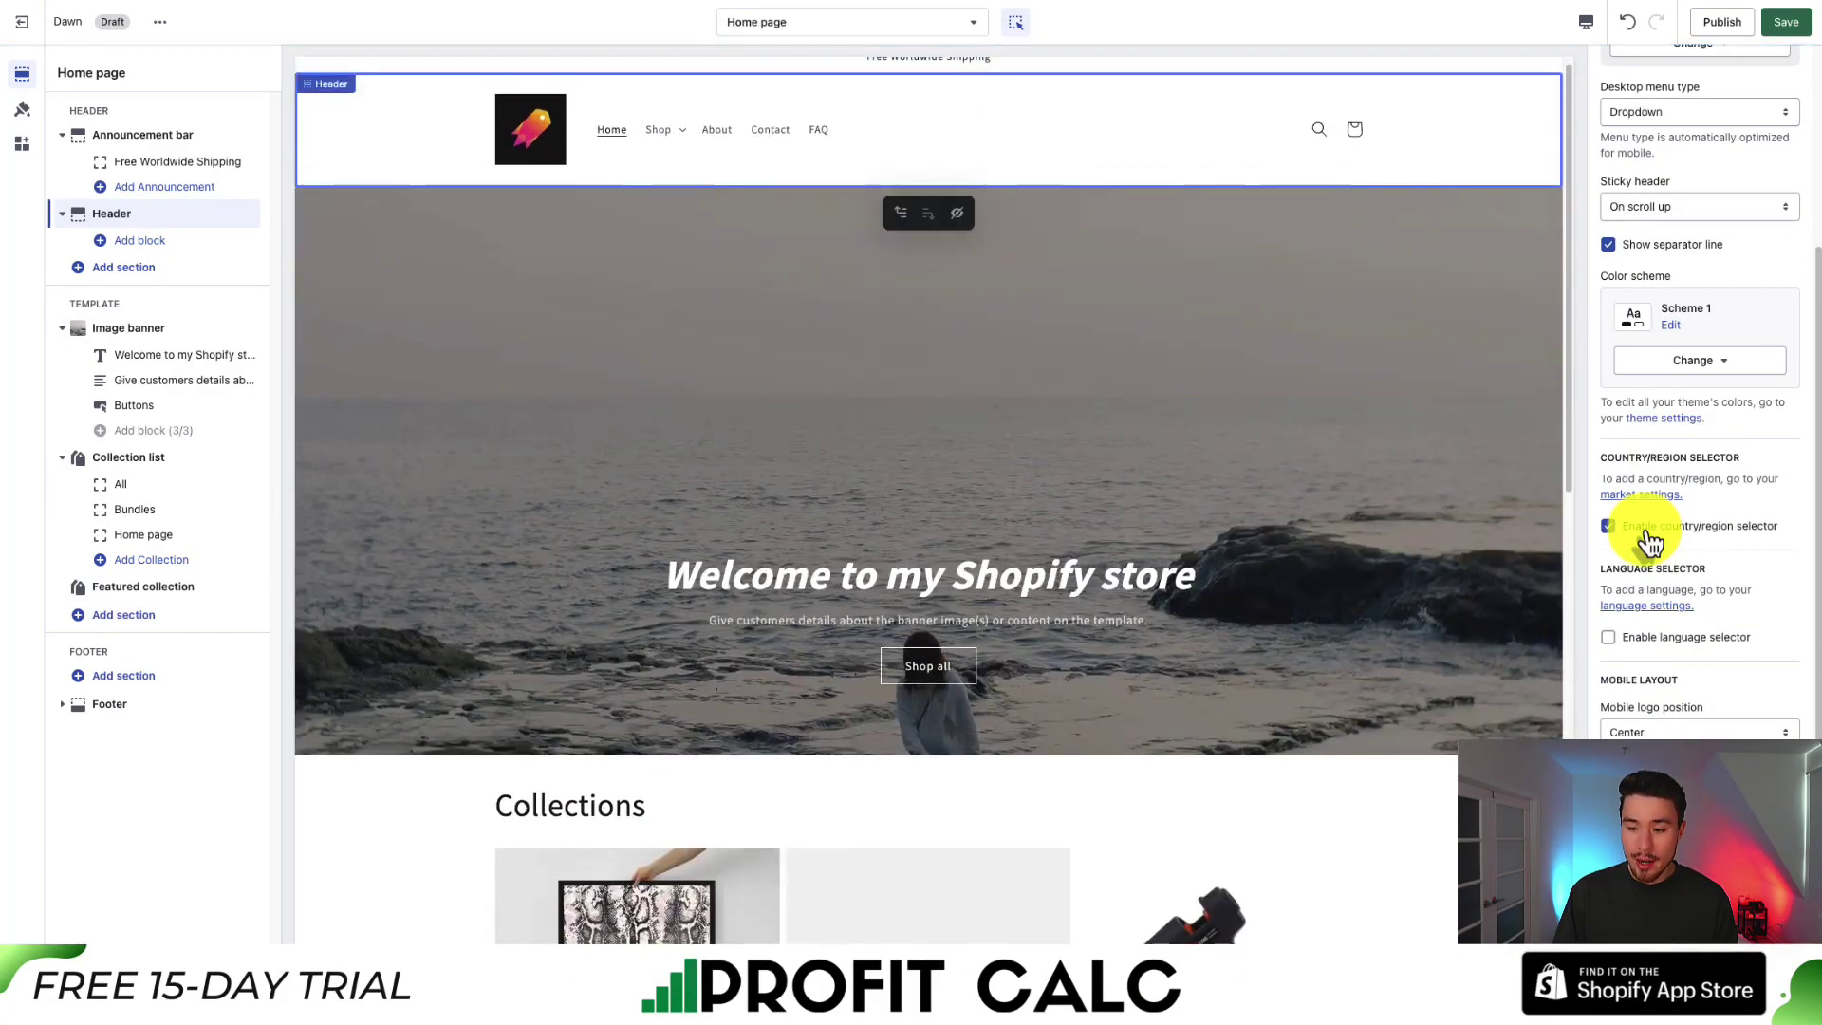
{"action": "left_click", "coordinate": [1652, 539]}
{"action": "scroll", "coordinate": [1651, 539], "scroll_direction": "down", "scroll_amount": 1}
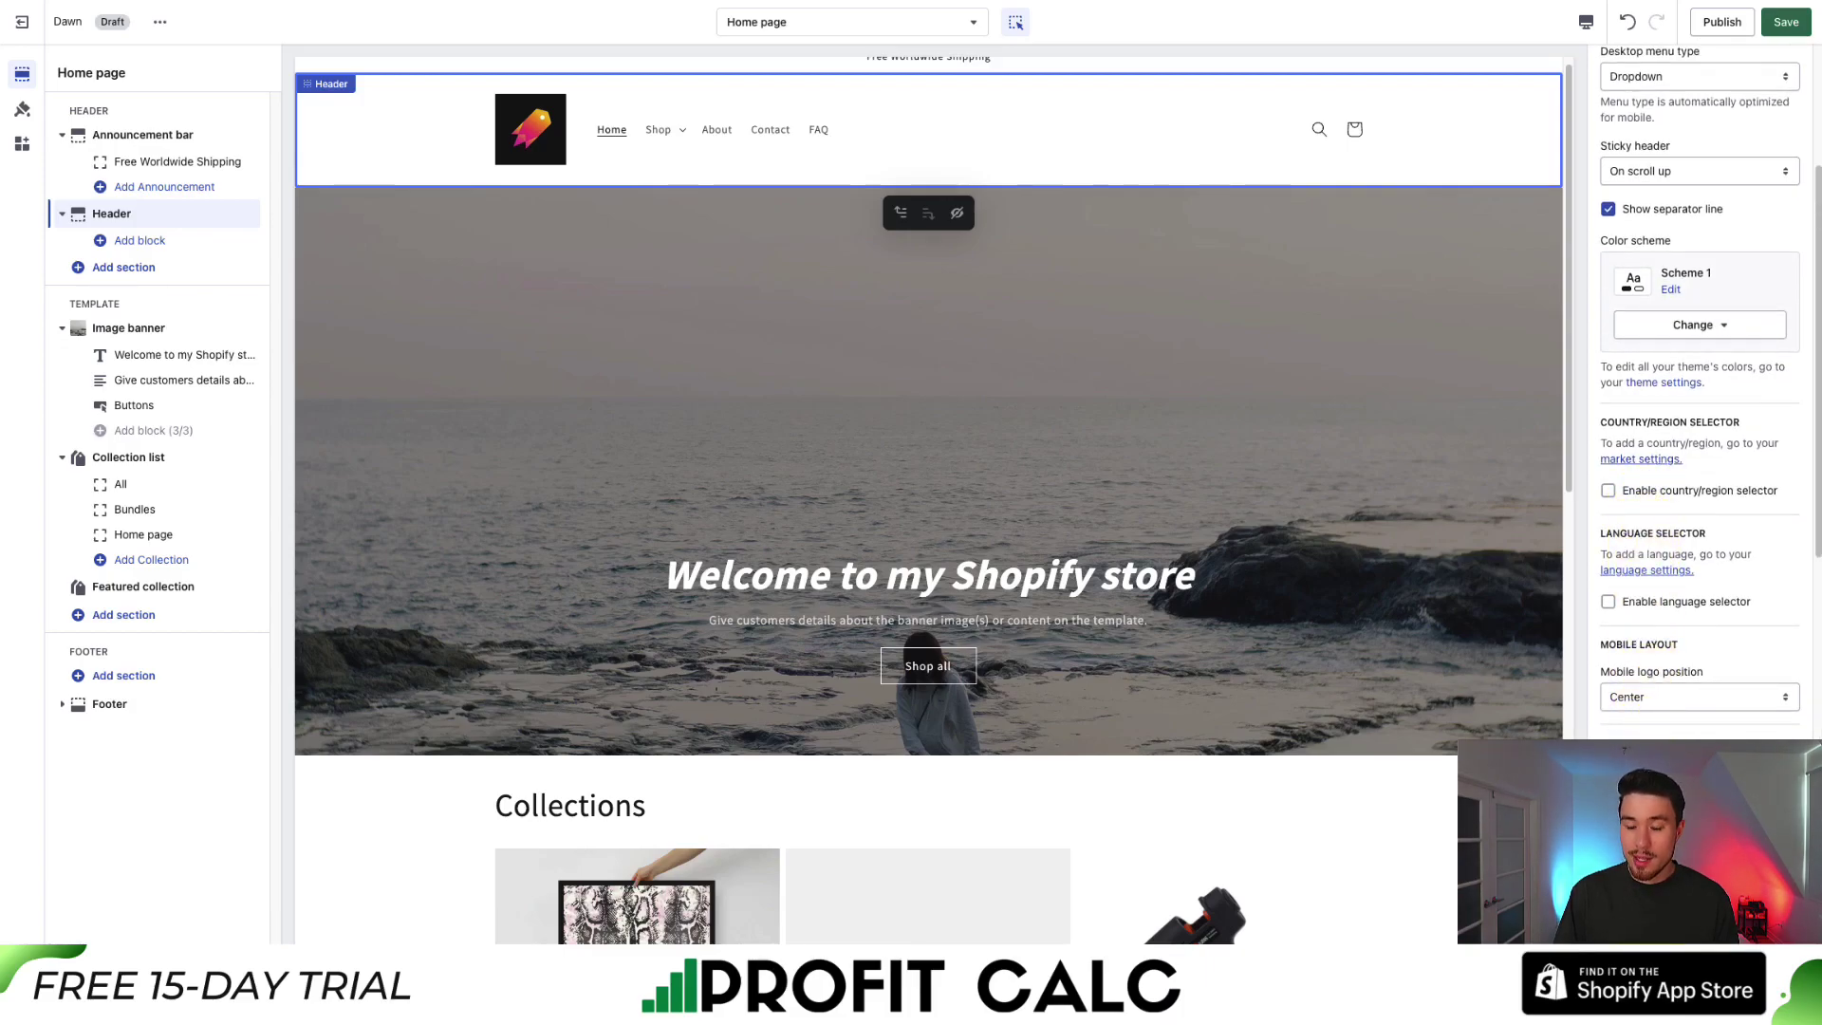
{"action": "scroll", "coordinate": [1649, 565], "scroll_direction": "up", "scroll_amount": 5}
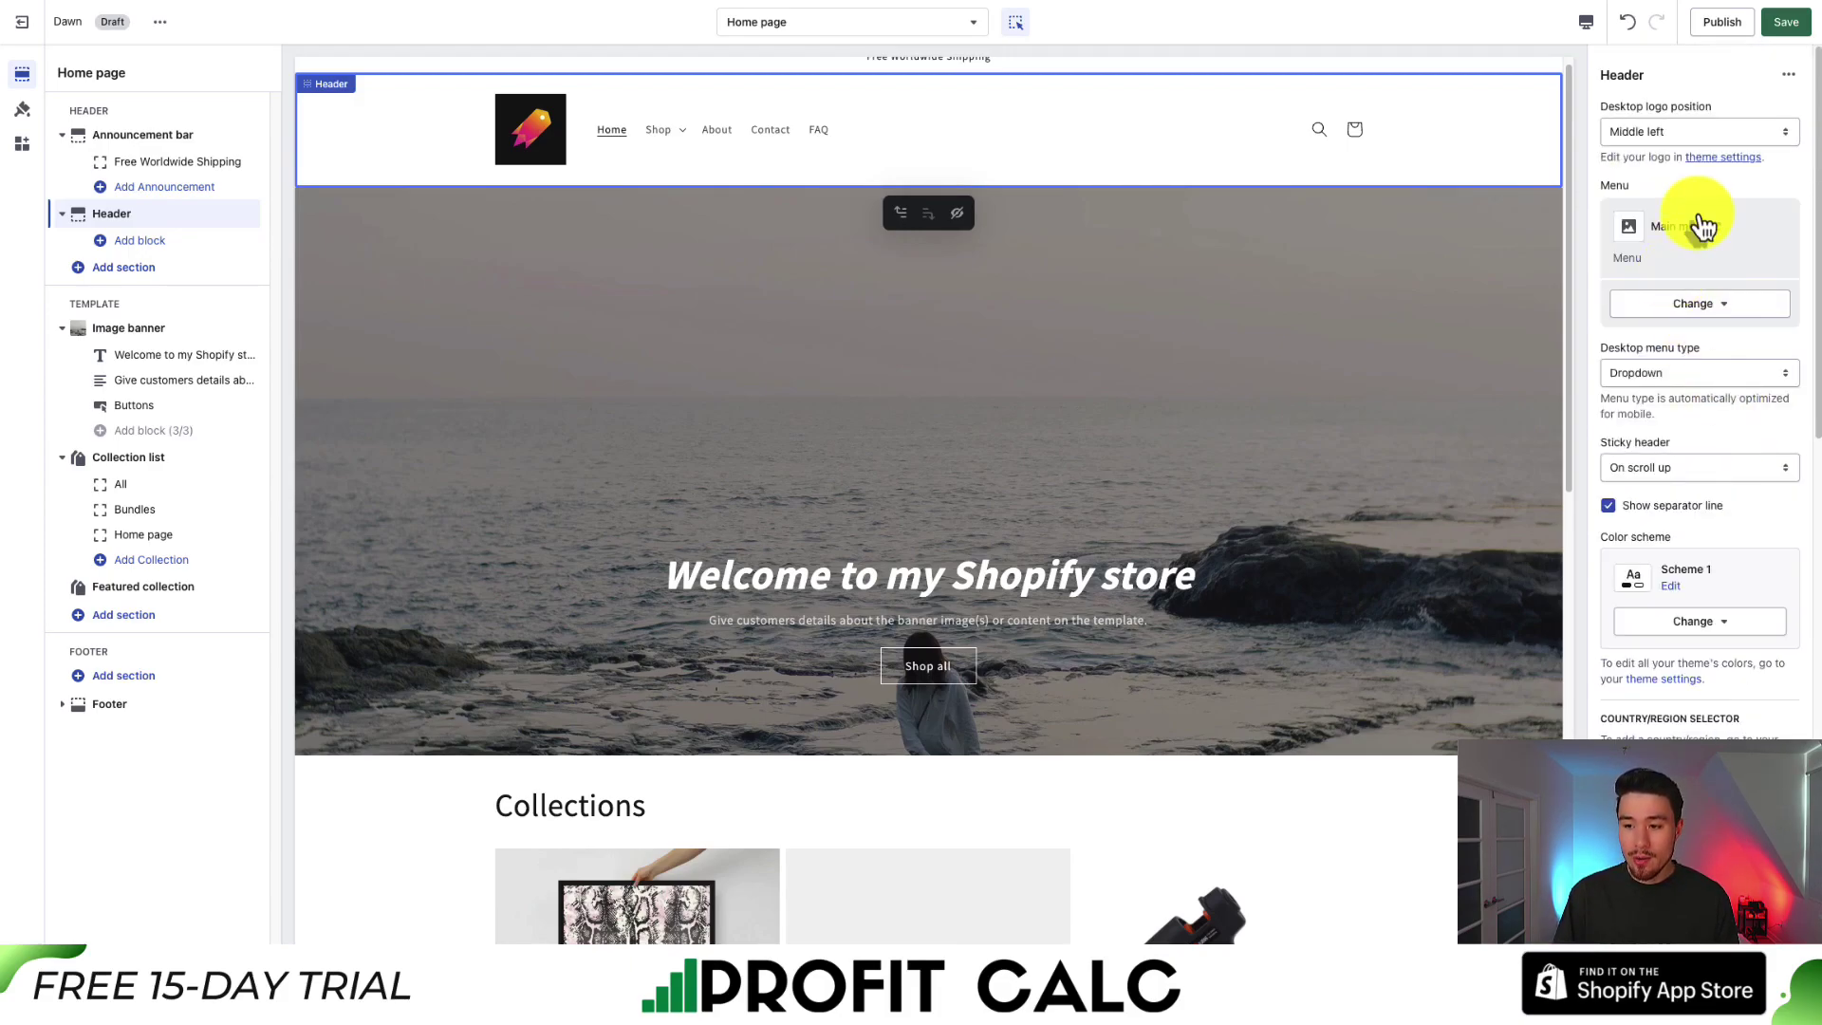
Step: Look at the menu choices for the header's navigation
{"action": "left_click", "coordinate": [1696, 304]}
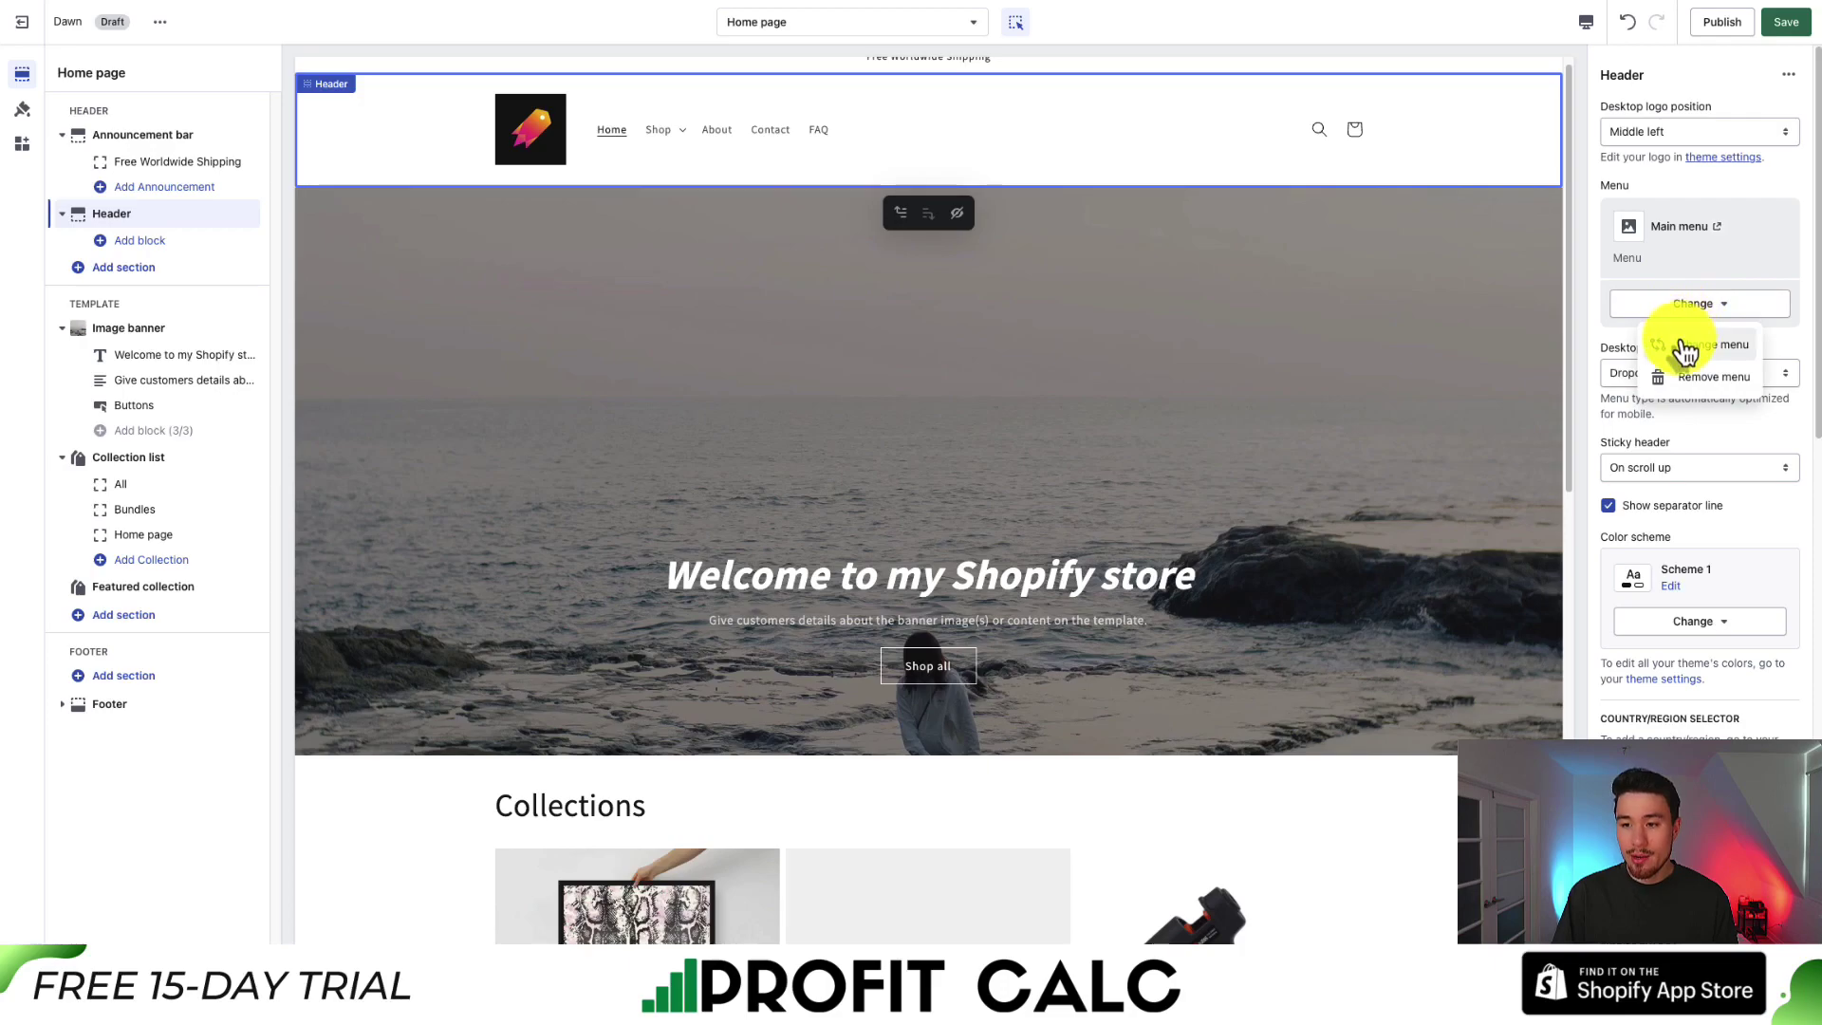
{"action": "left_click", "coordinate": [1685, 346]}
{"action": "left_click", "coordinate": [1651, 248]}
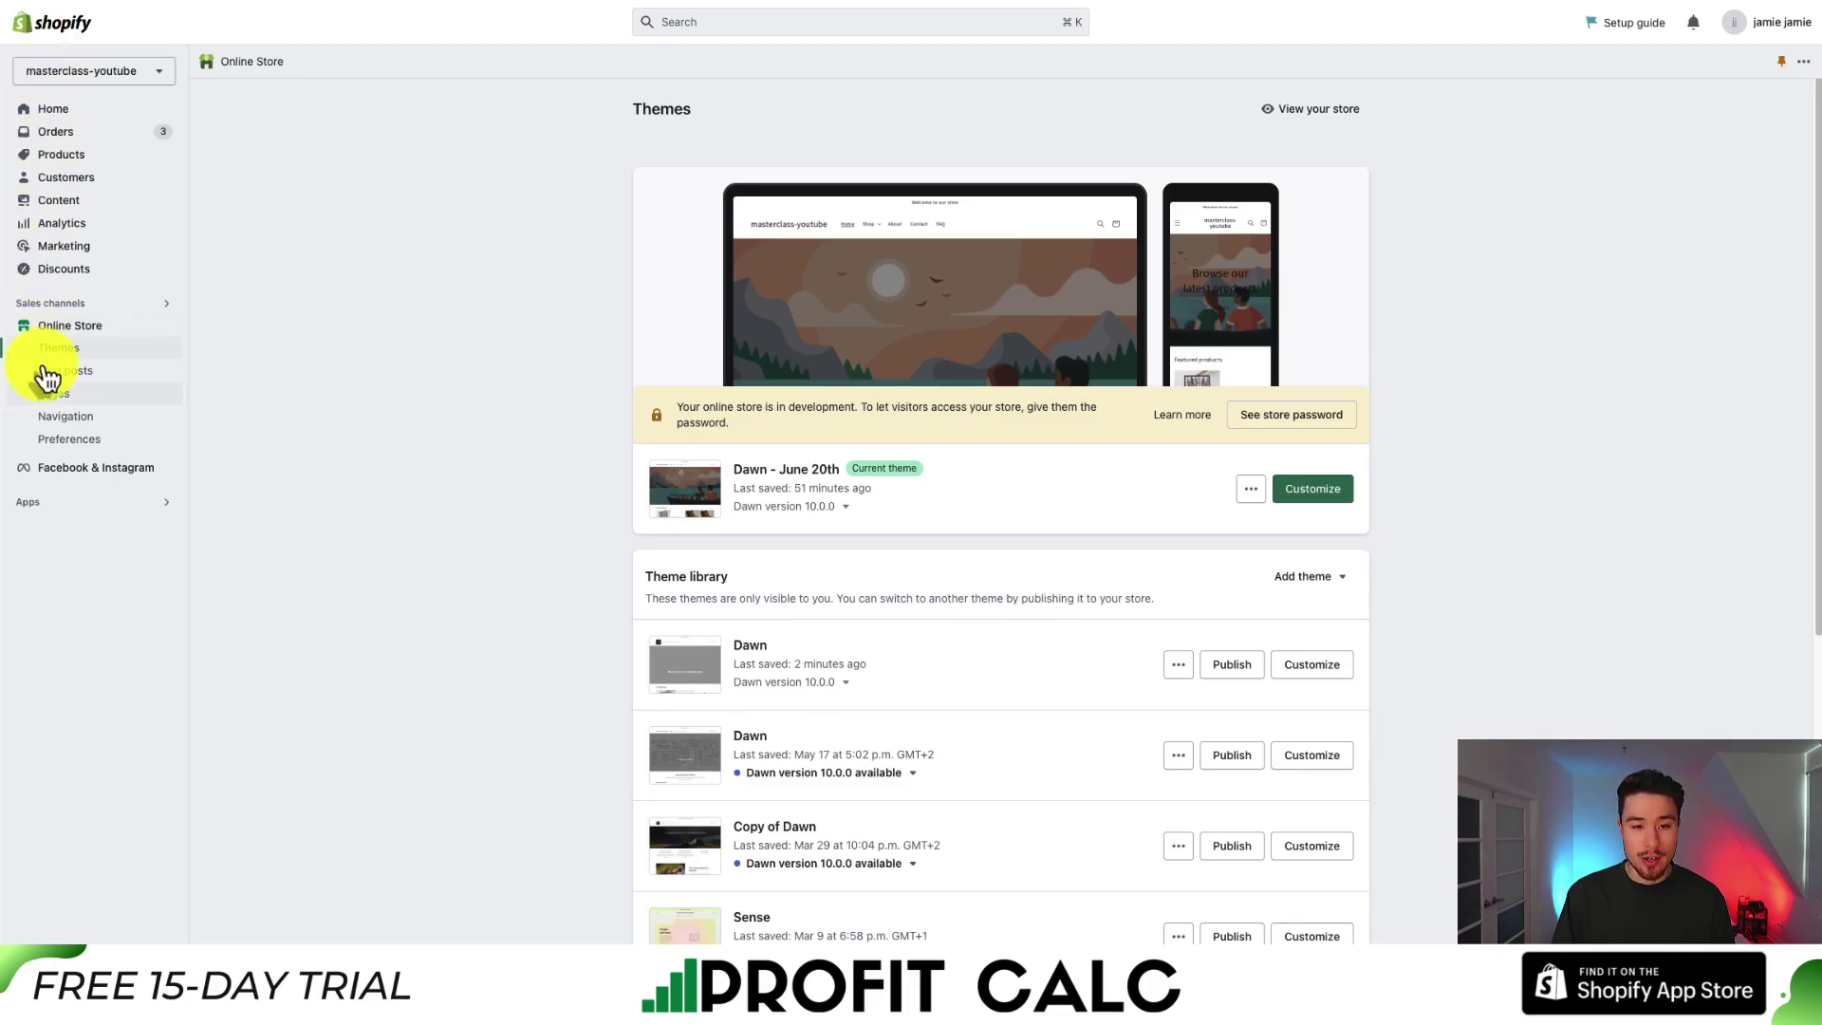
Step: Start a new menu in the online store's Navigation settings
{"action": "left_click", "coordinate": [57, 417]}
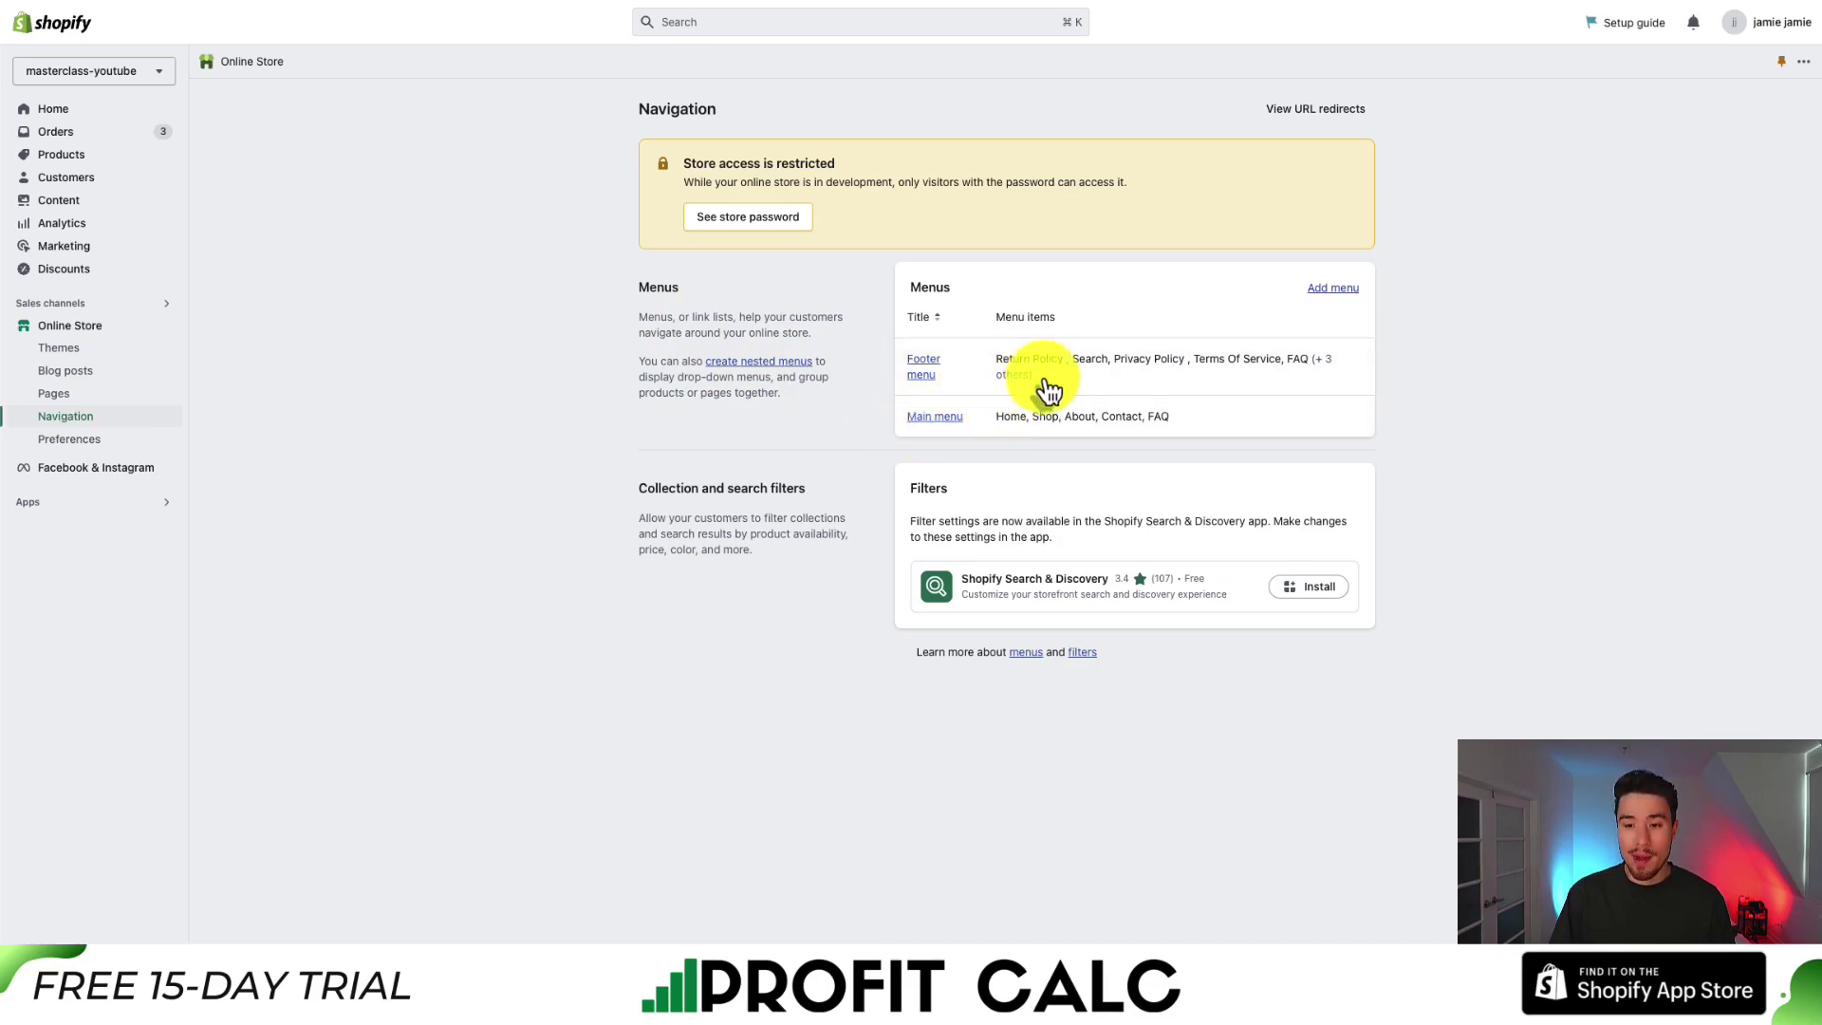
{"action": "left_click", "coordinate": [1329, 288]}
{"action": "left_click", "coordinate": [766, 196]}
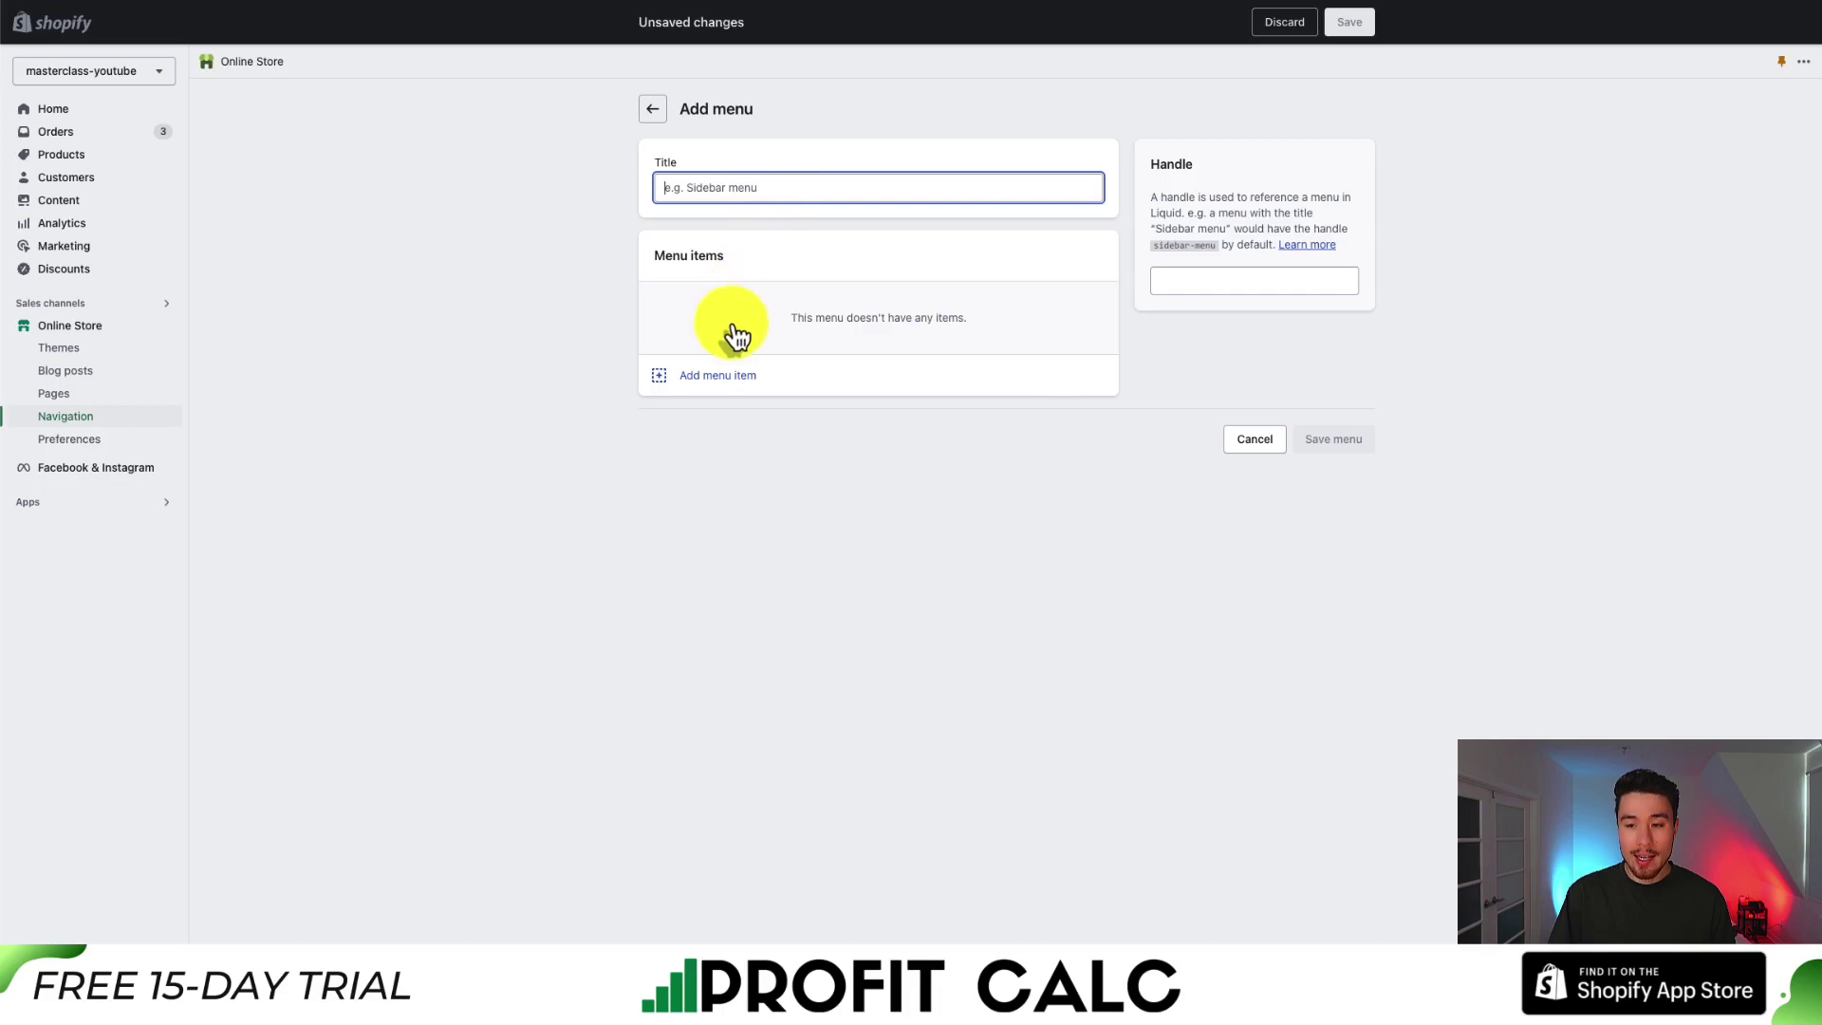
Step: Add an item named About Us linked to the About Us page to the new menu, and return to the header settings
{"action": "left_click", "coordinate": [717, 382]}
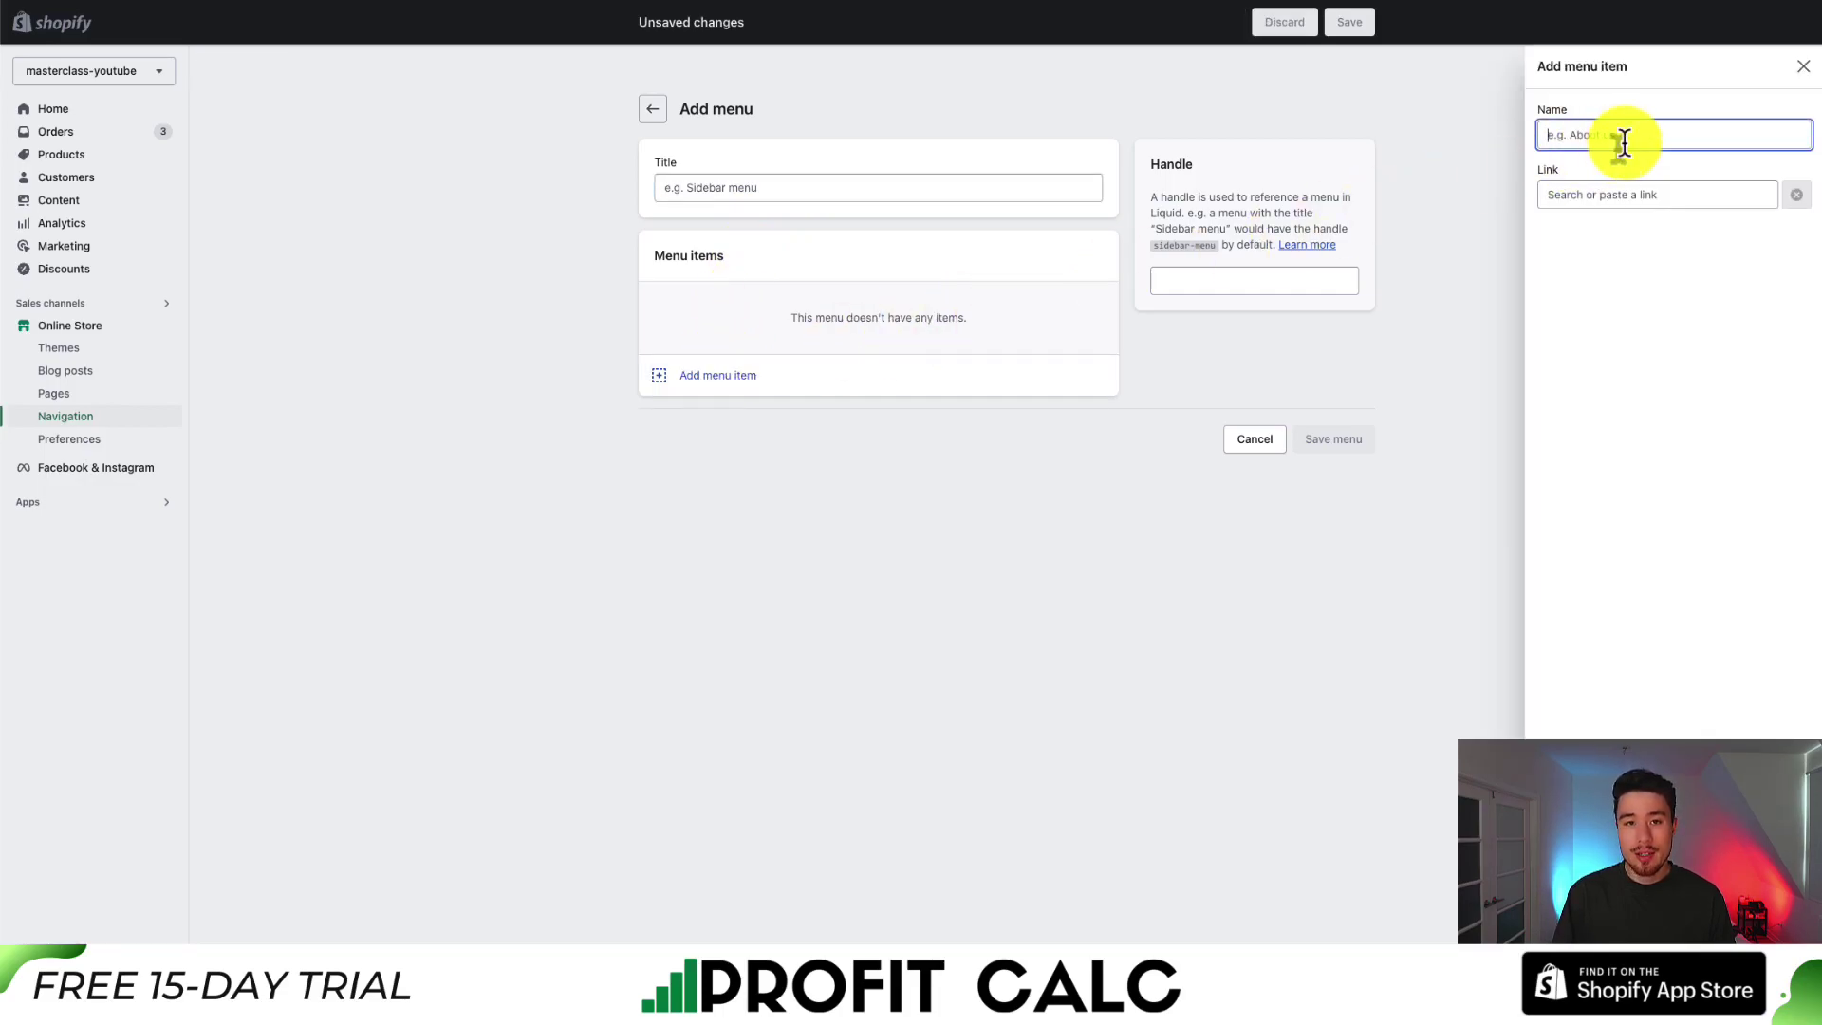
{"action": "type", "text": "About "}
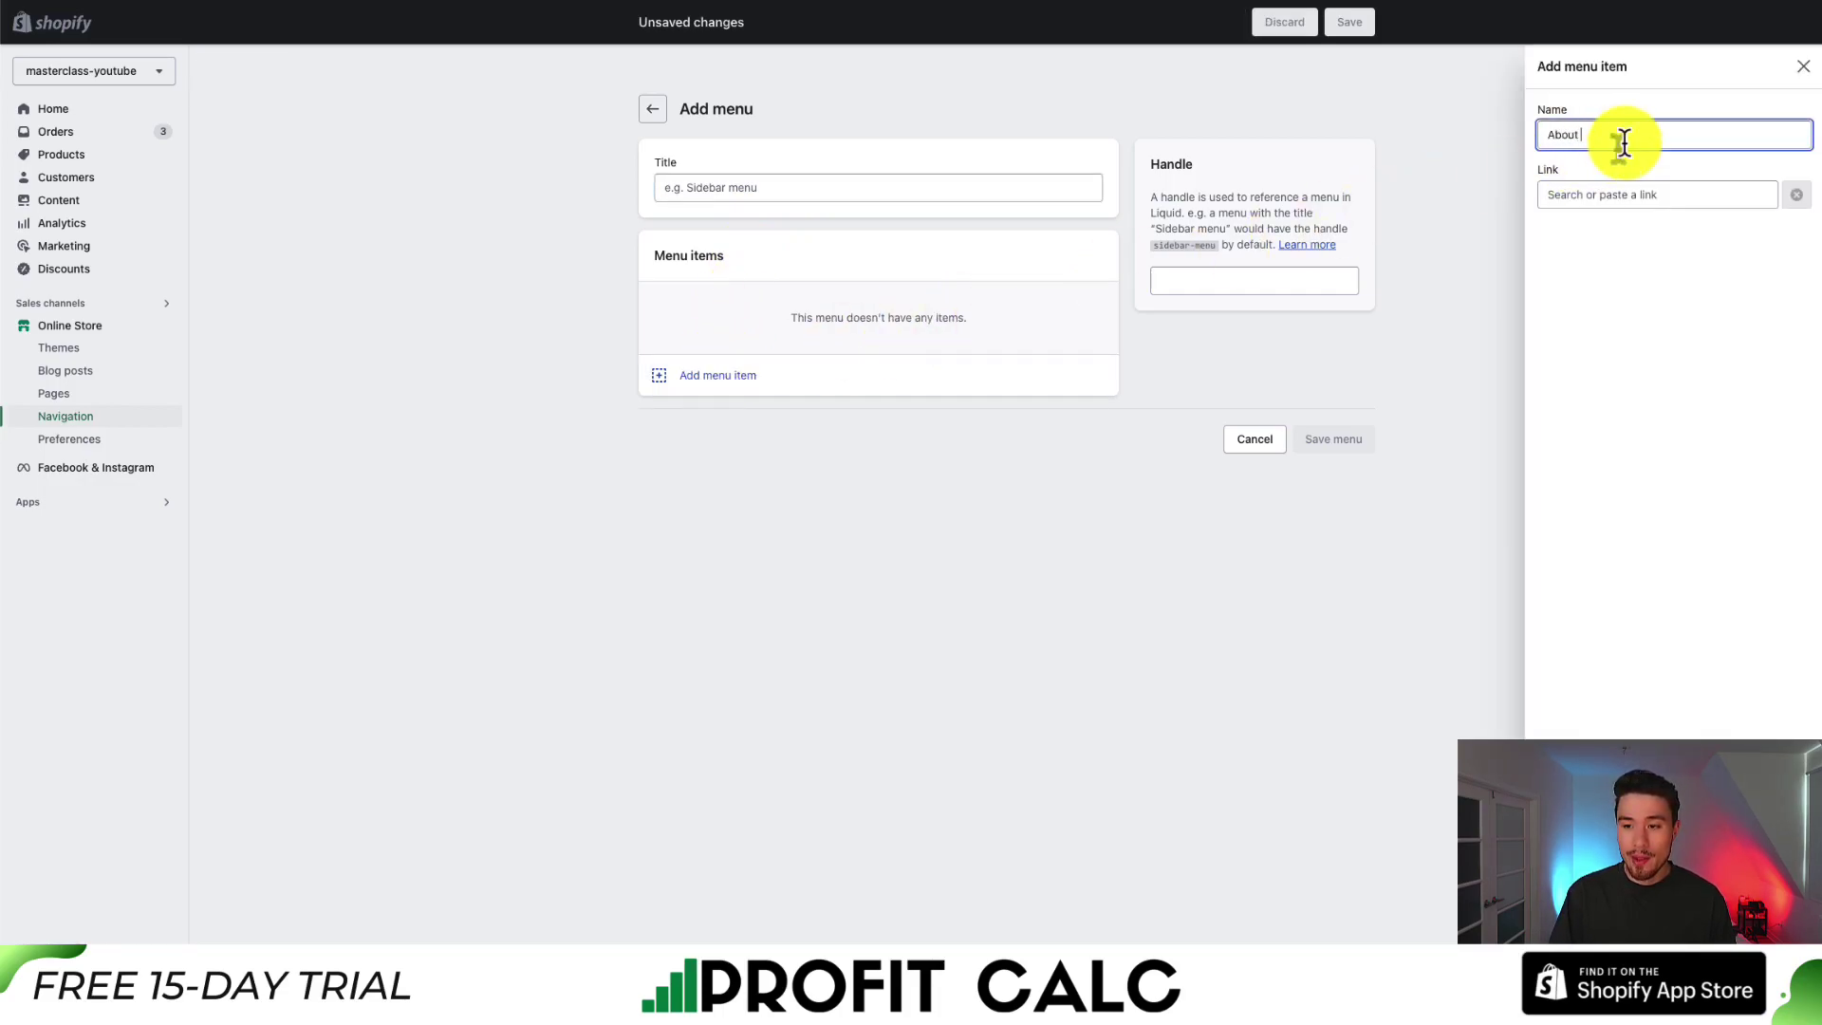
{"action": "type", "text": "Us"}
{"action": "left_click", "coordinate": [1632, 194]}
{"action": "left_click", "coordinate": [1608, 355]}
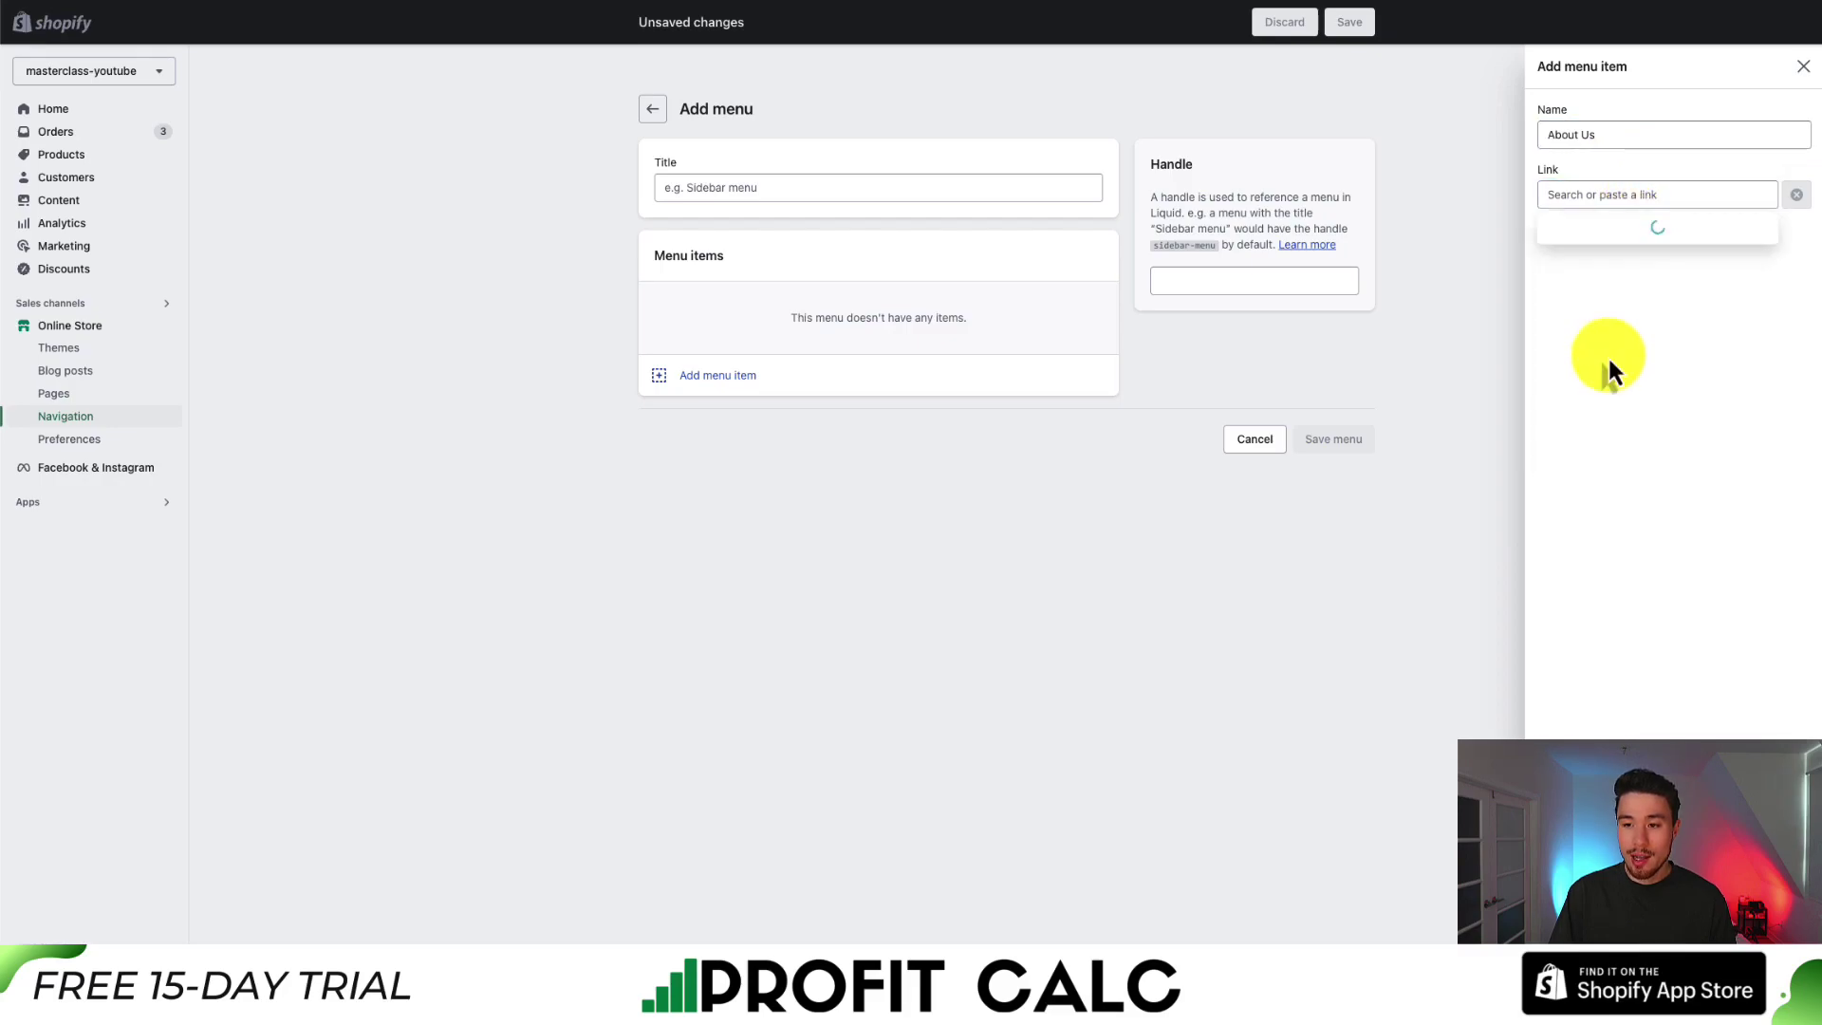
{"action": "left_click", "coordinate": [1611, 262]}
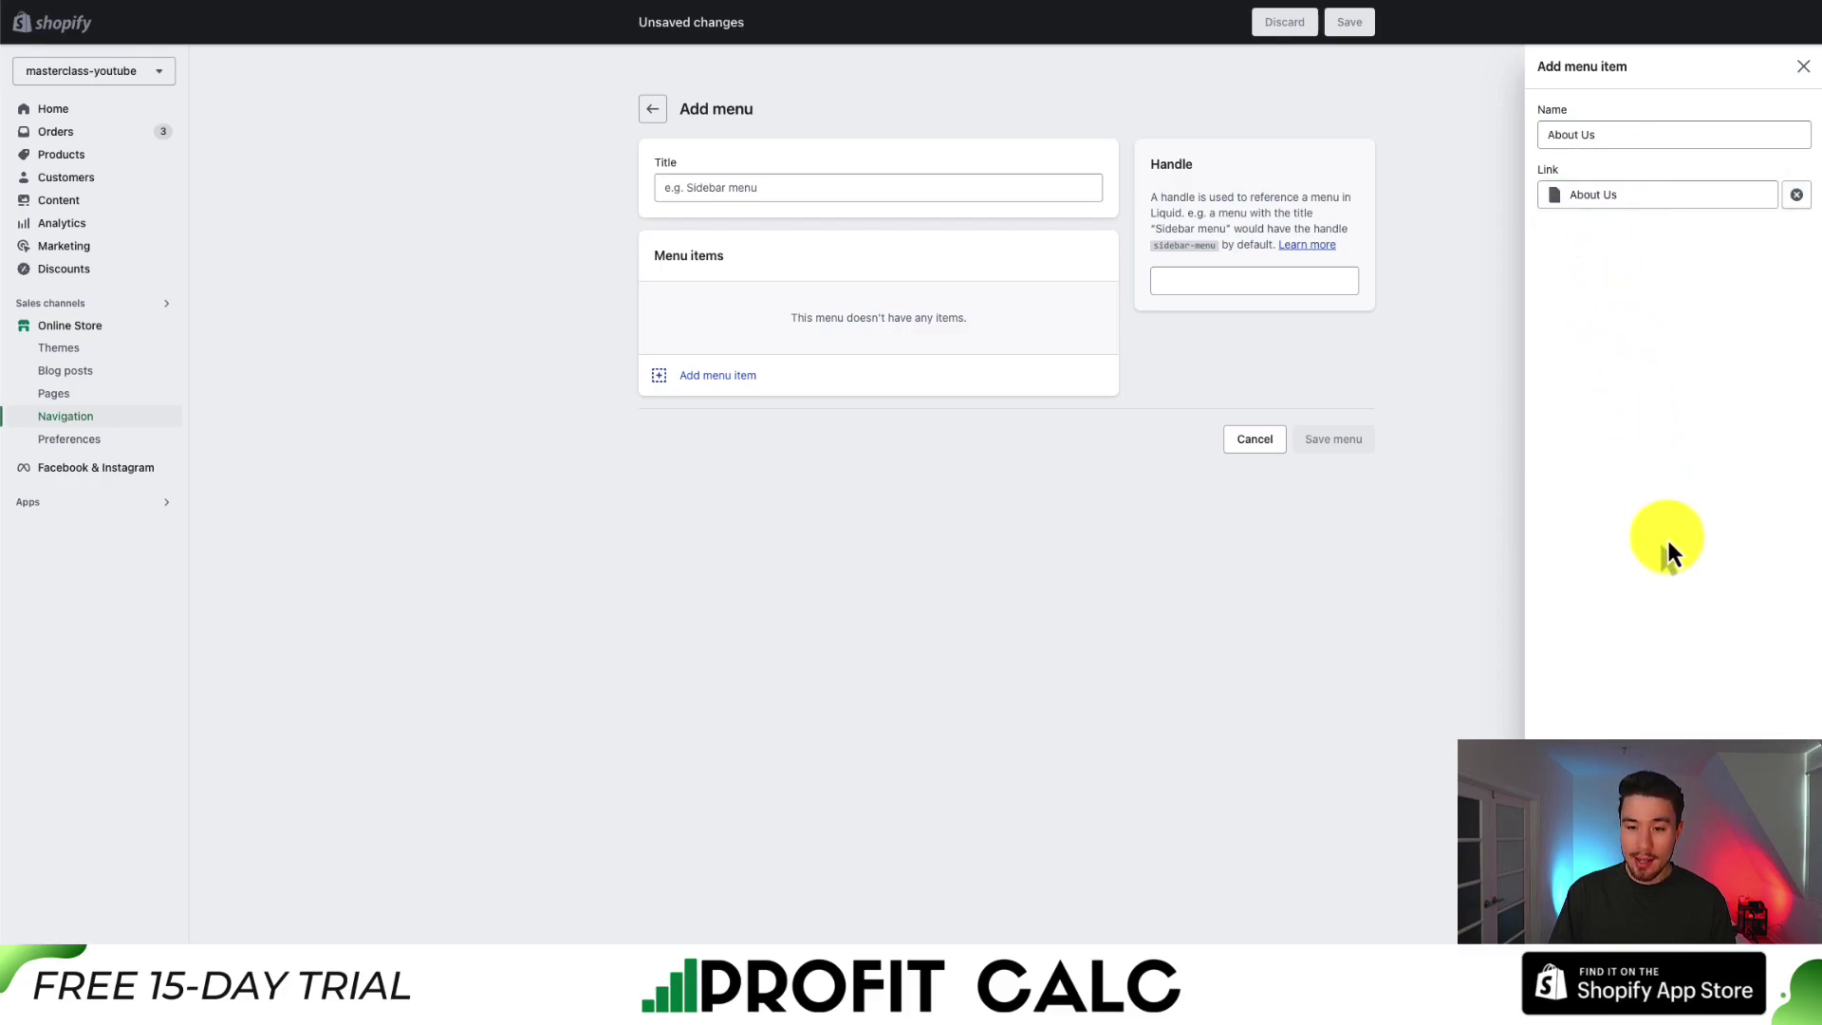
{"action": "key", "text": "Return"}
{"action": "key", "text": "alt+Left"}
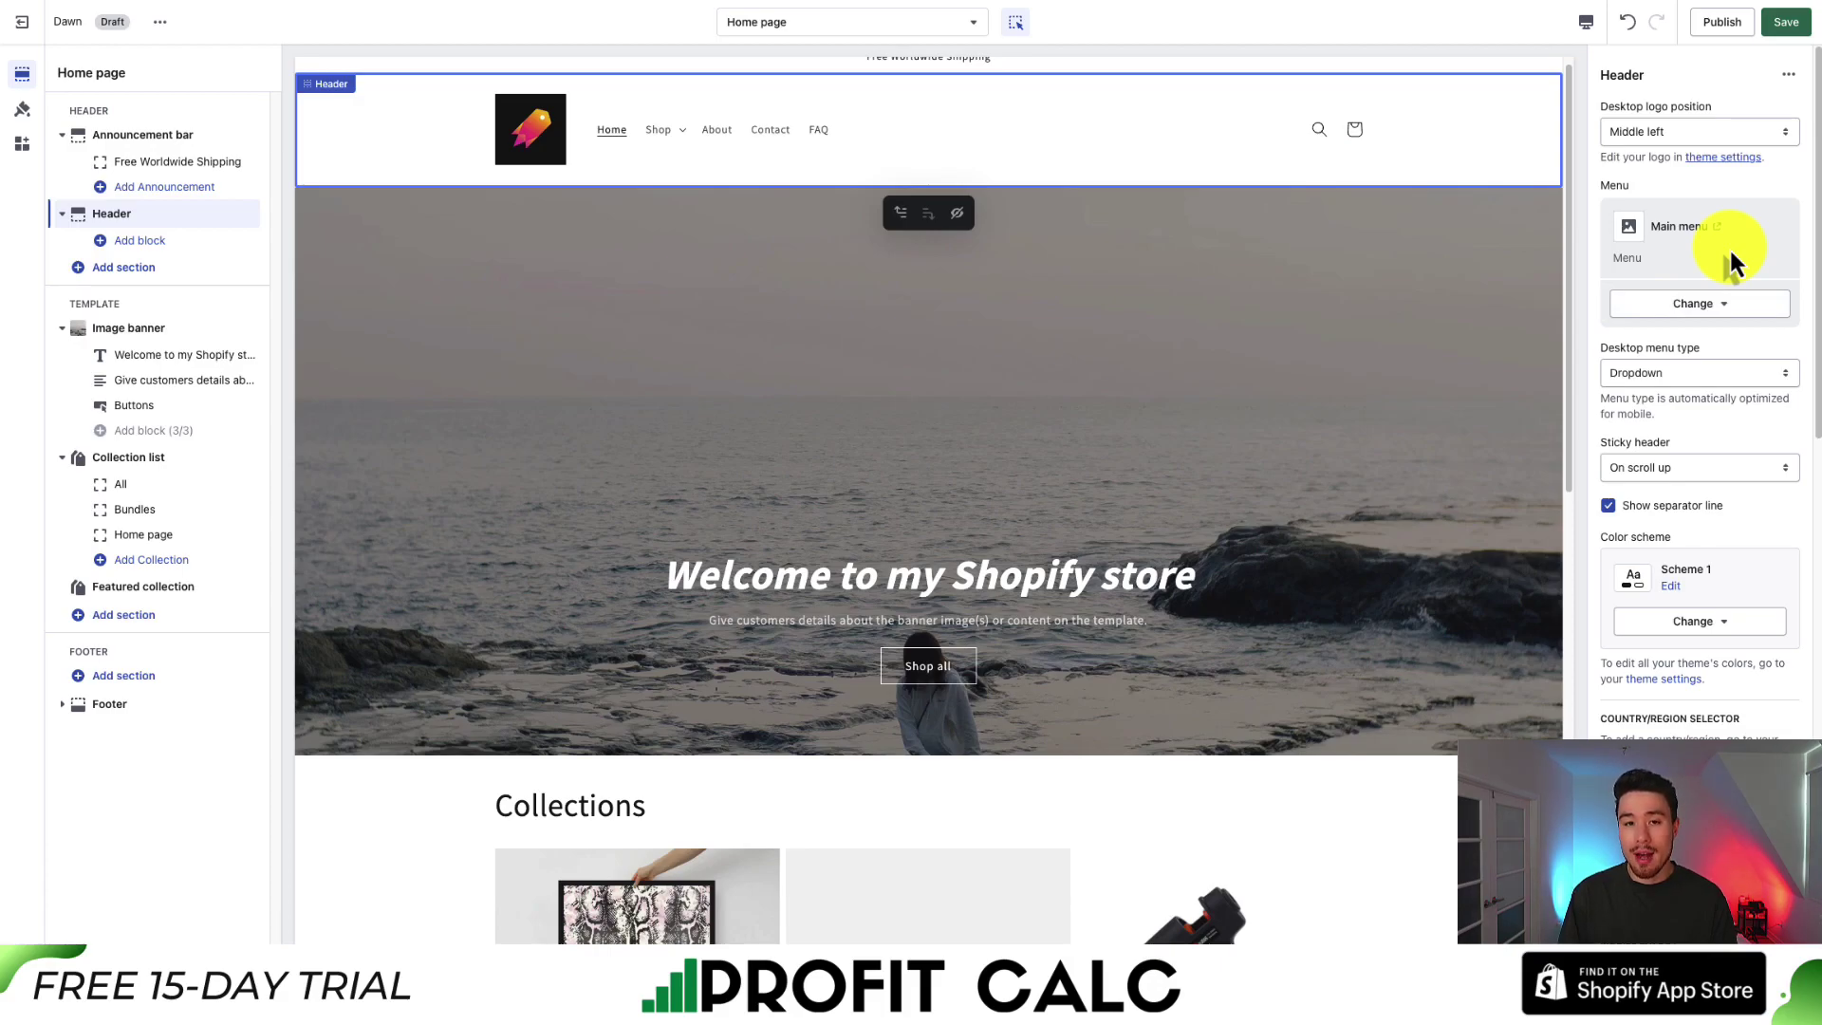
Step: Review the header's desktop menu type choices and examine the Shop submenu in the home page preview
{"action": "left_click", "coordinate": [1684, 370]}
{"action": "left_click", "coordinate": [1683, 357]}
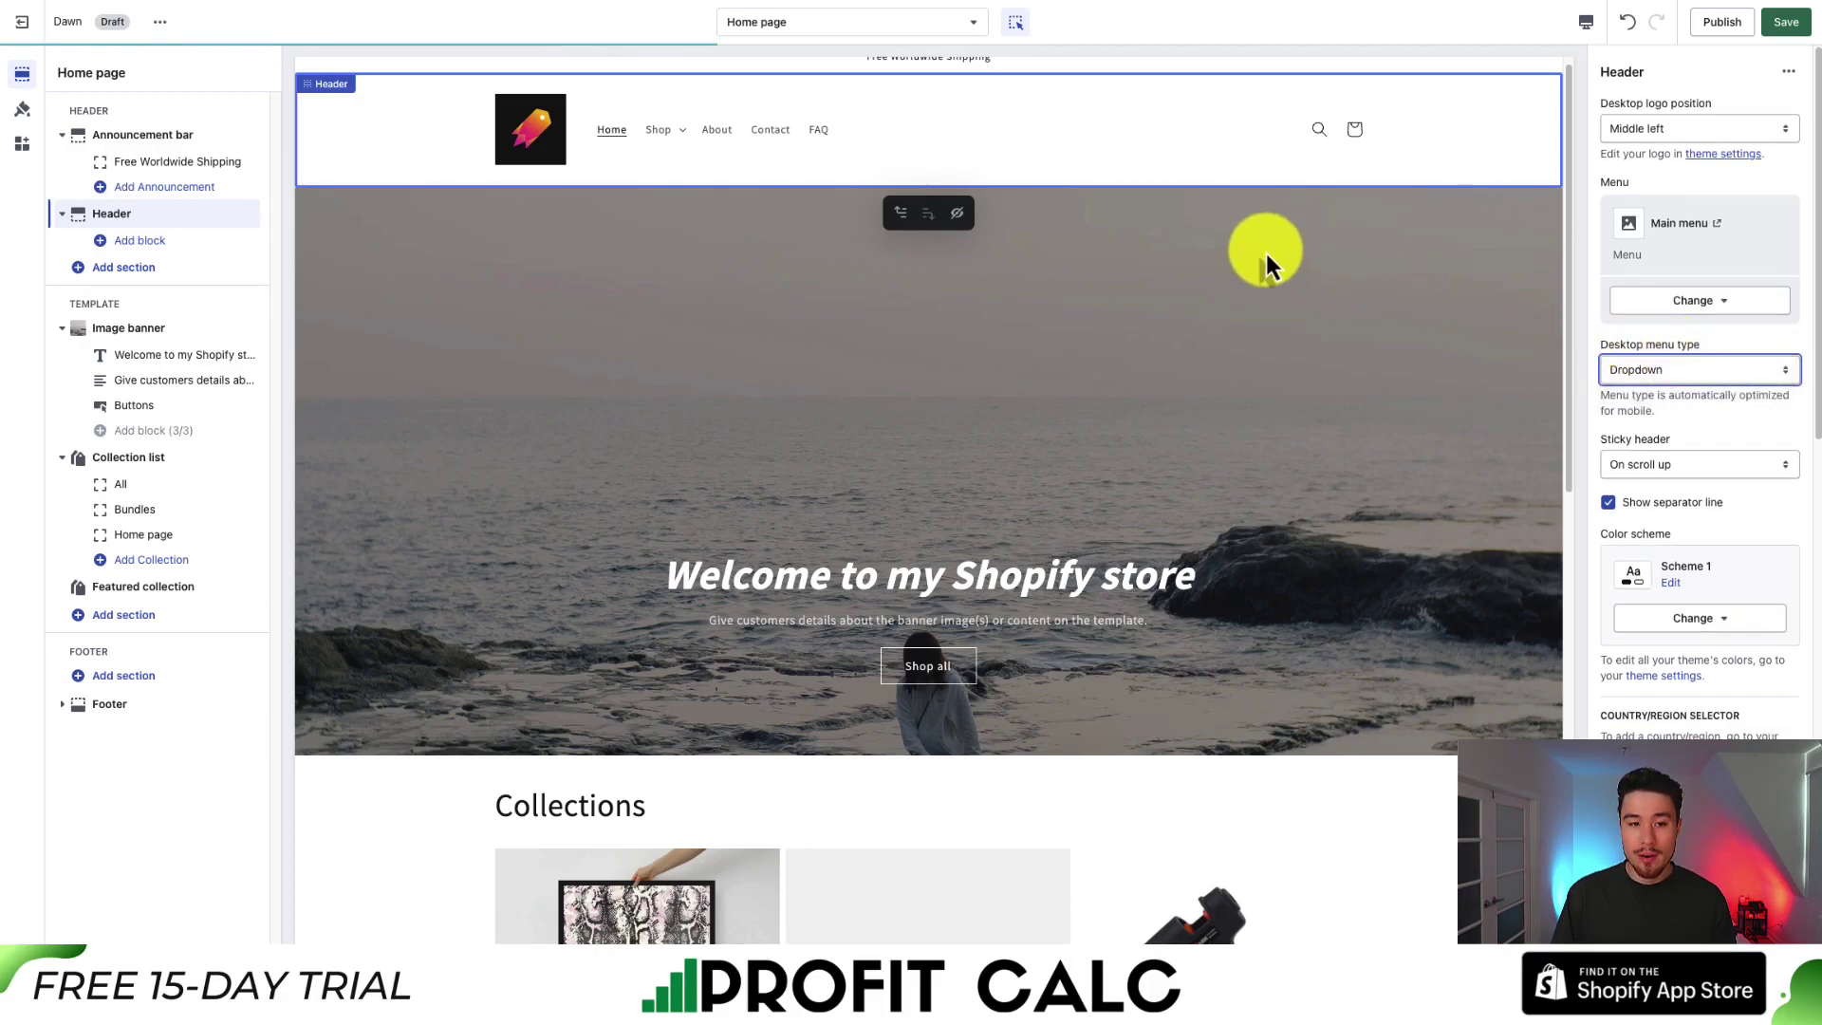
{"action": "left_click", "coordinate": [664, 133]}
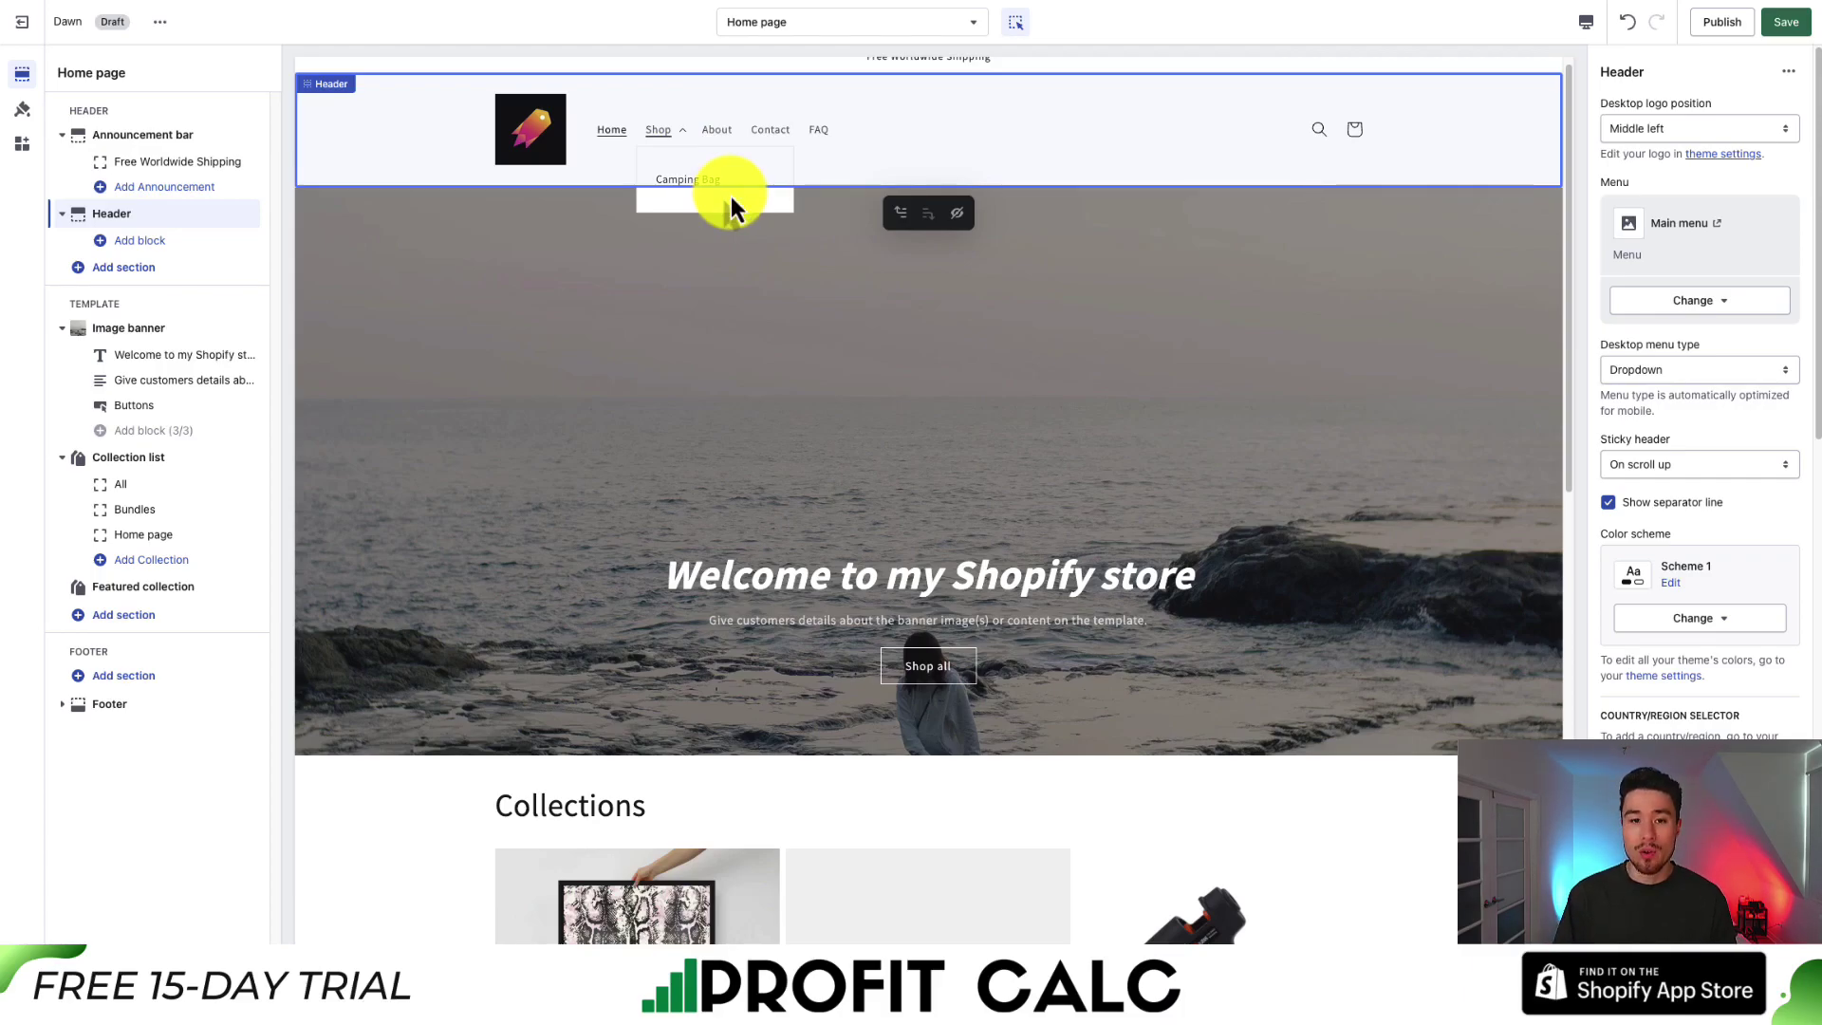
{"action": "left_click", "coordinate": [1276, 71]}
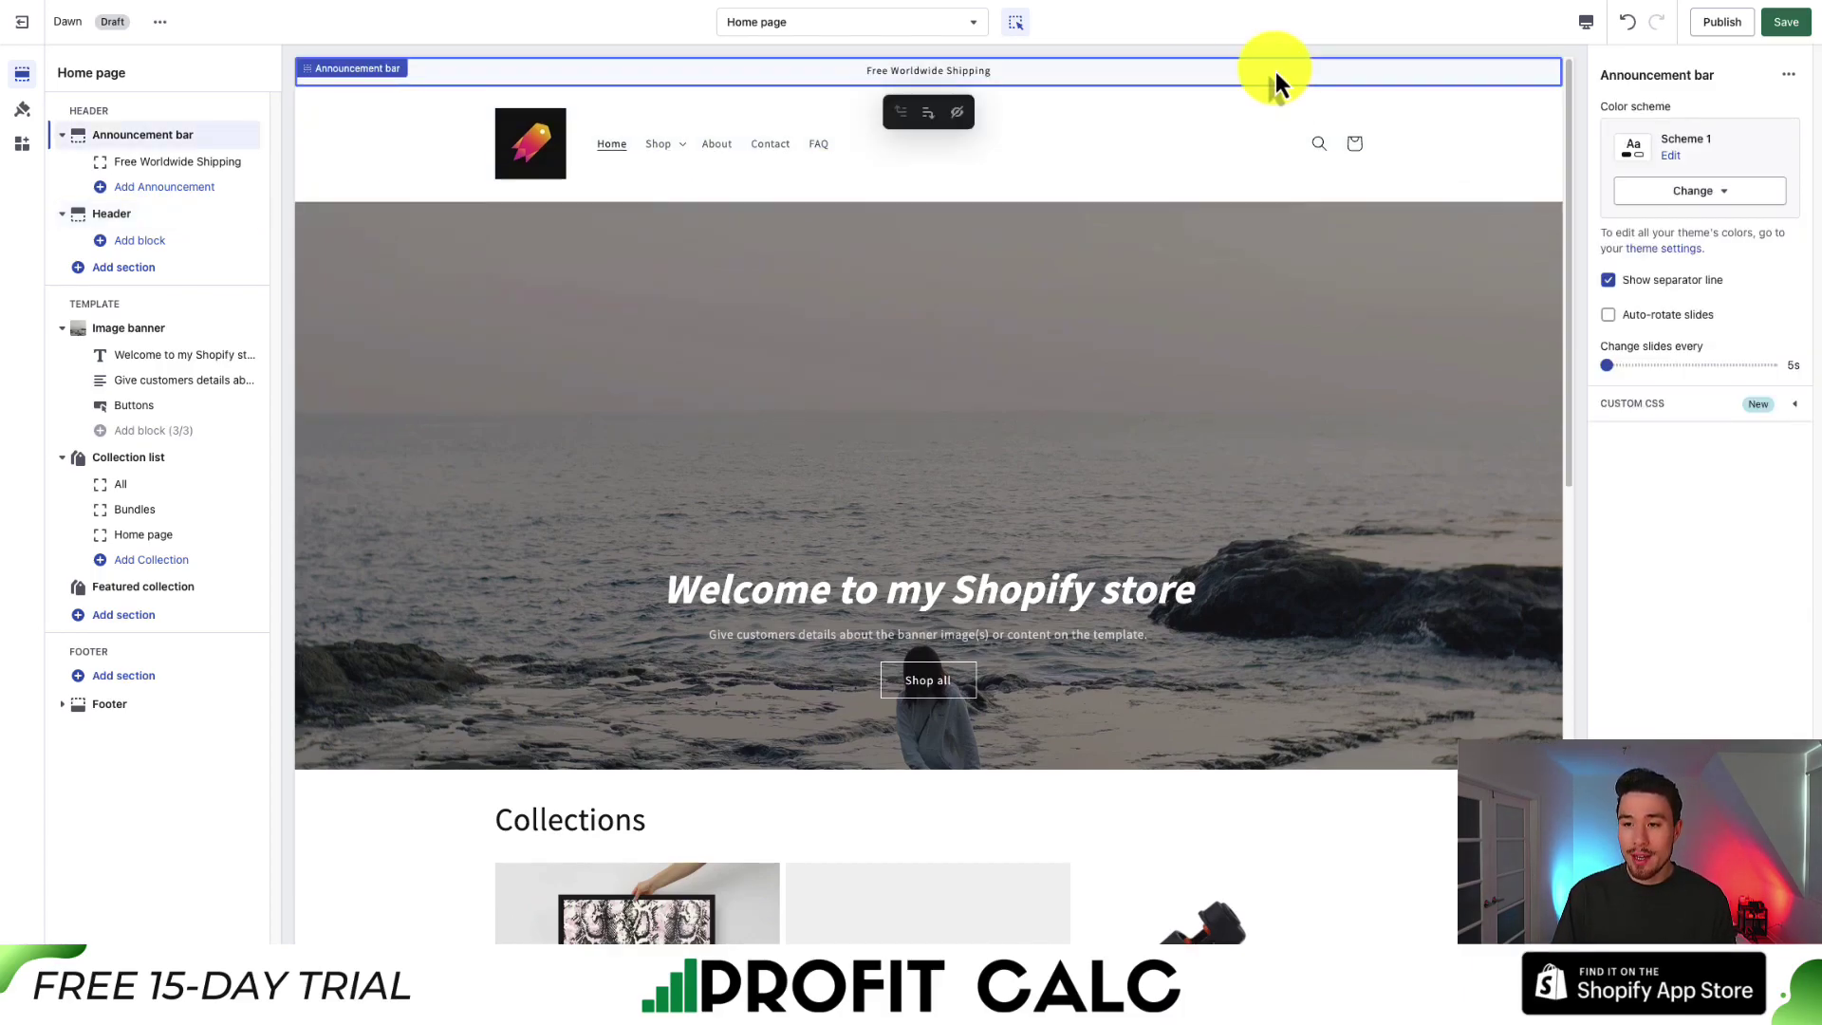
Step: Switch the preview to mobile view and examine the header's collapsed navigation menu
{"action": "left_click", "coordinate": [1591, 31]}
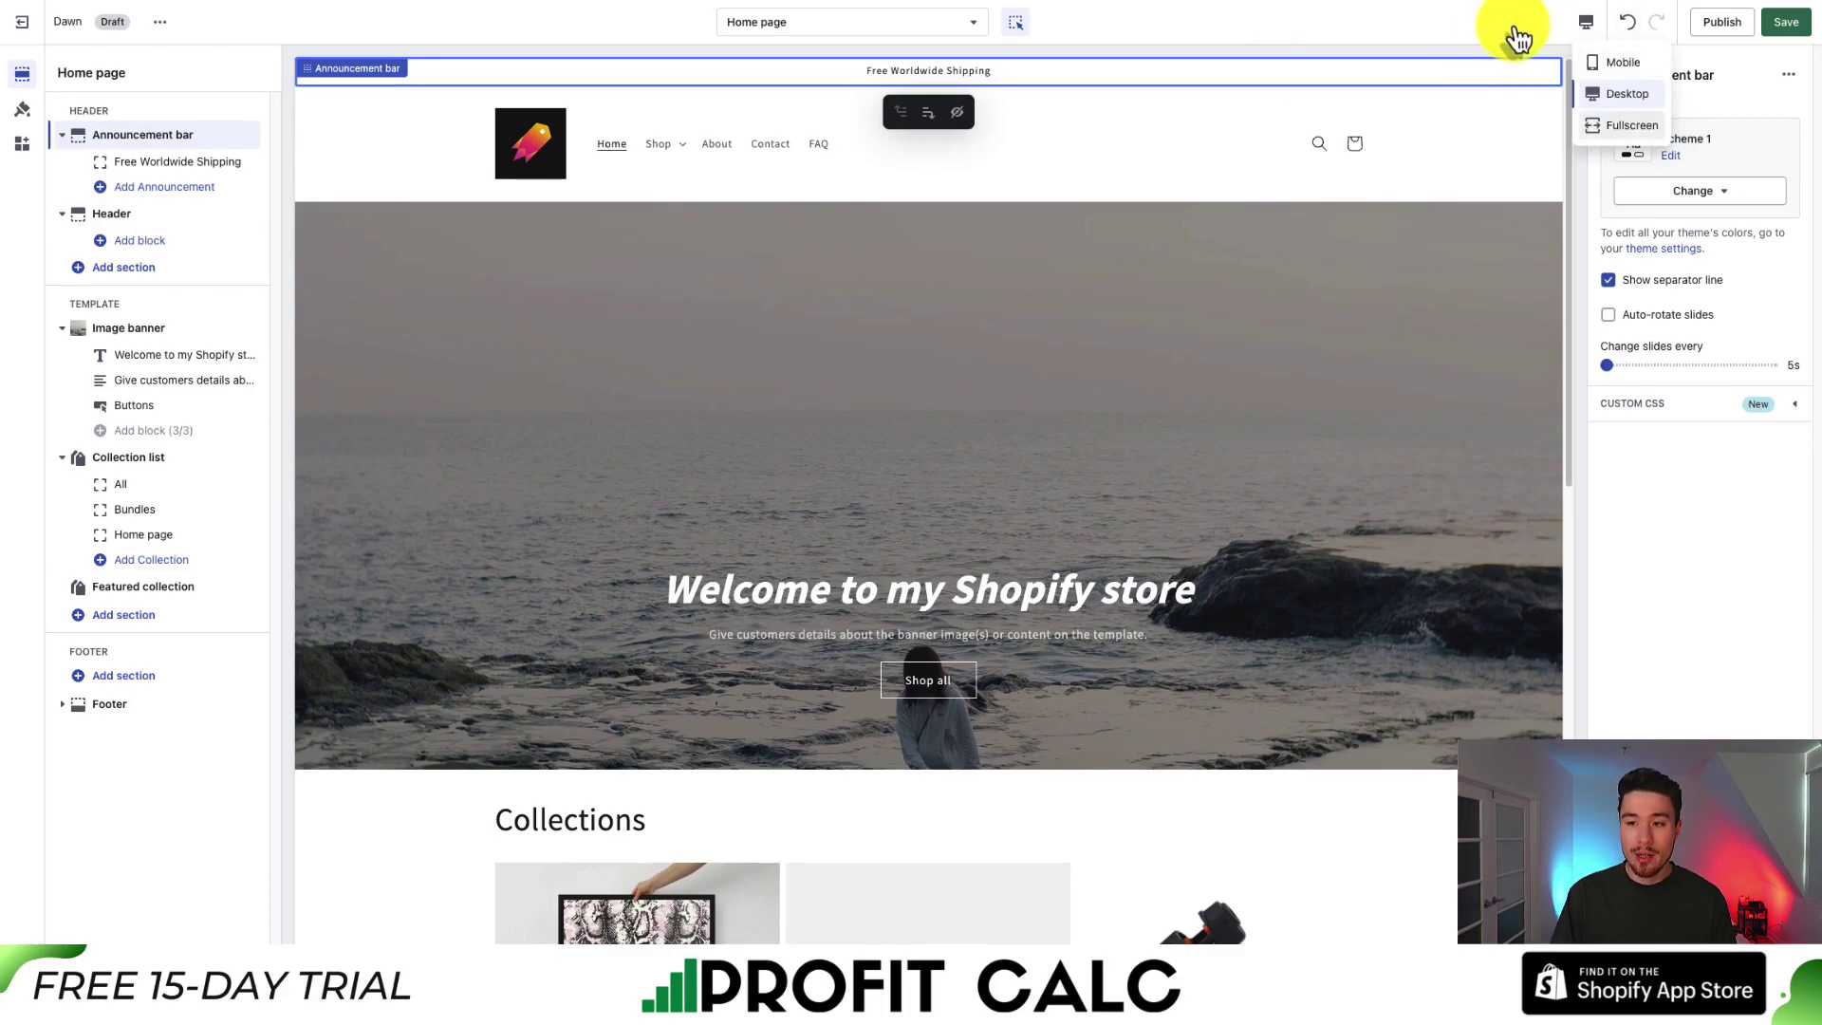
{"action": "left_click", "coordinate": [1626, 62]}
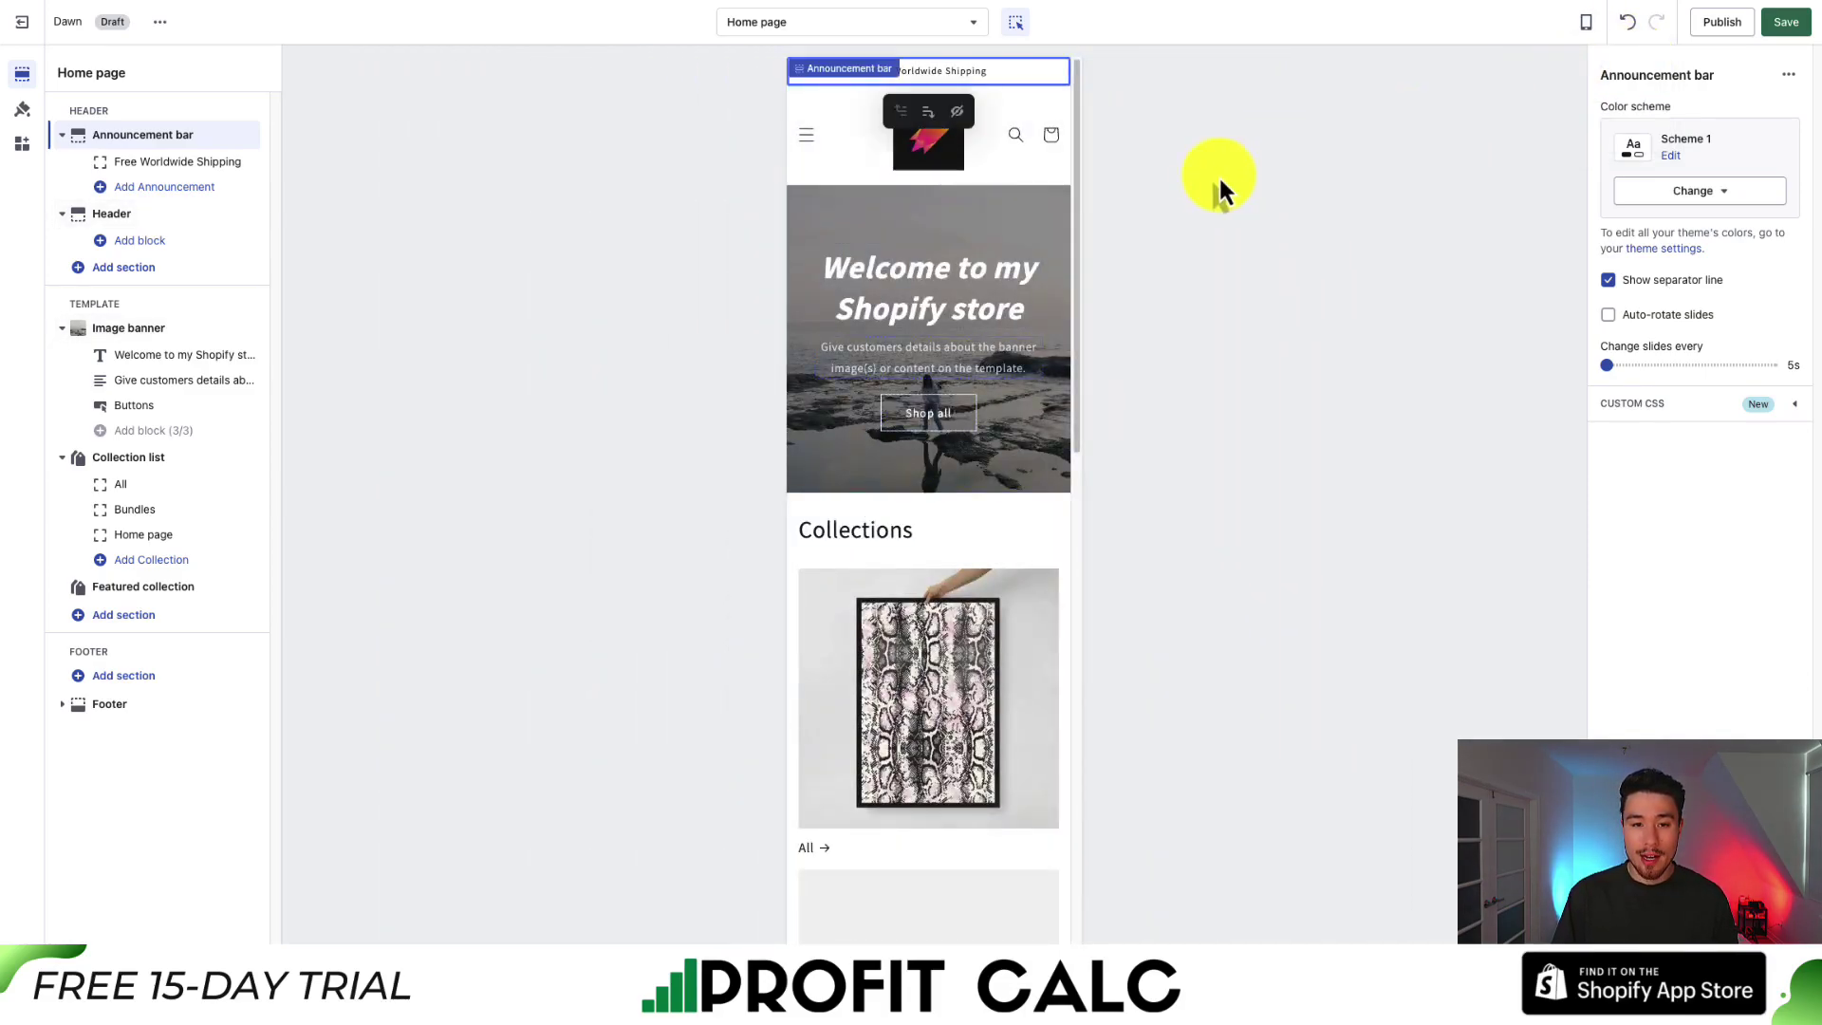
{"action": "left_click", "coordinate": [807, 135]}
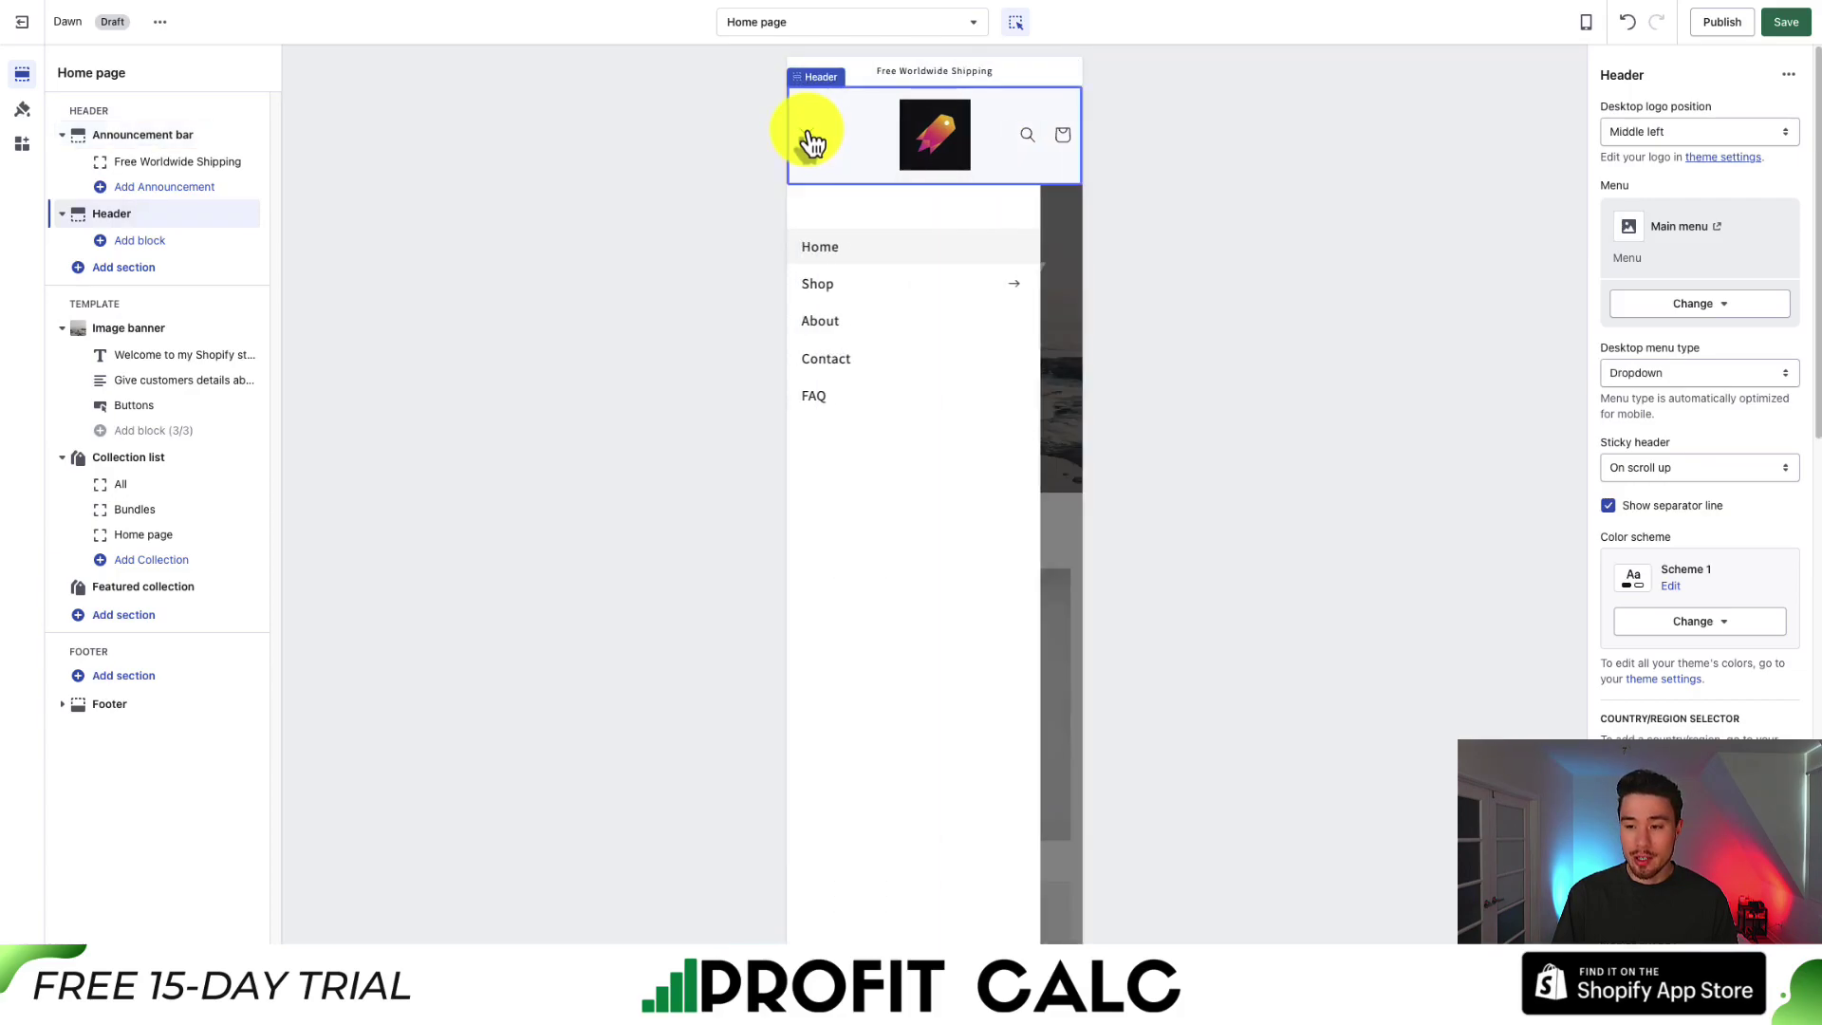
{"action": "left_click", "coordinate": [805, 135]}
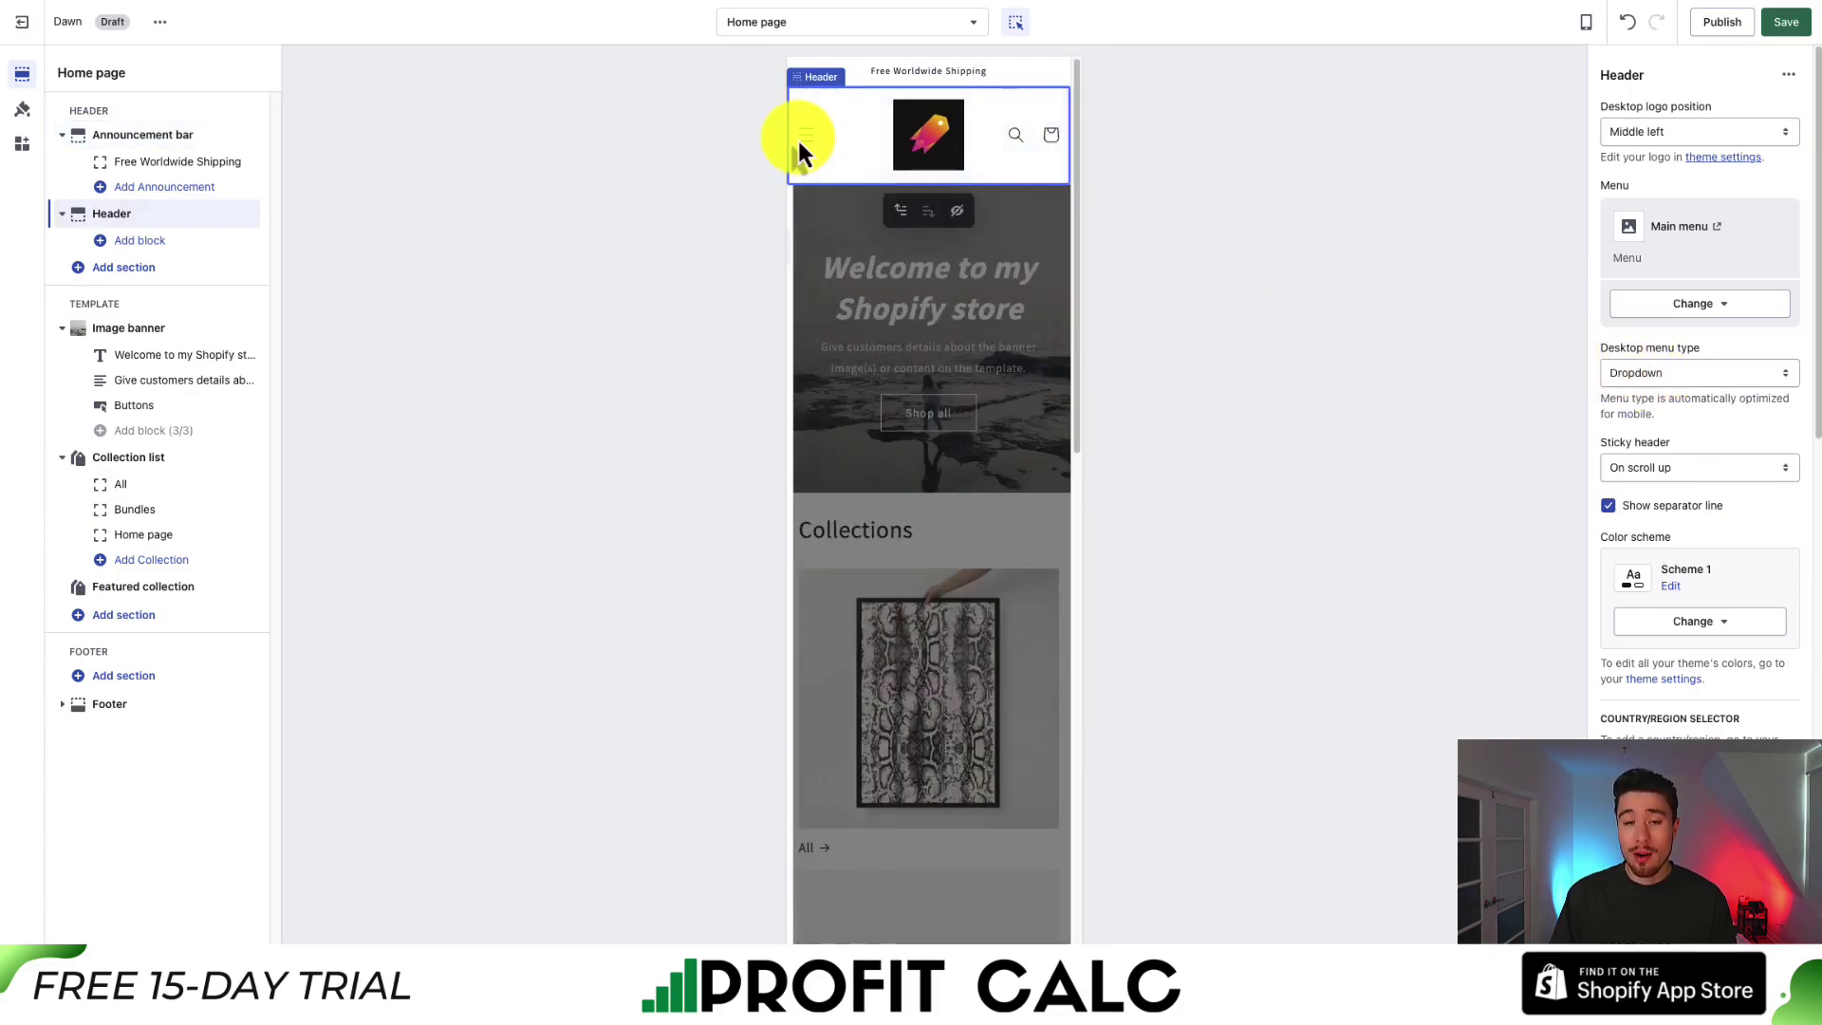
Step: Try the Top left desktop logo position in the desktop preview, and return the position to Middle left
{"action": "left_click", "coordinate": [1660, 131]}
{"action": "left_click", "coordinate": [1659, 97]}
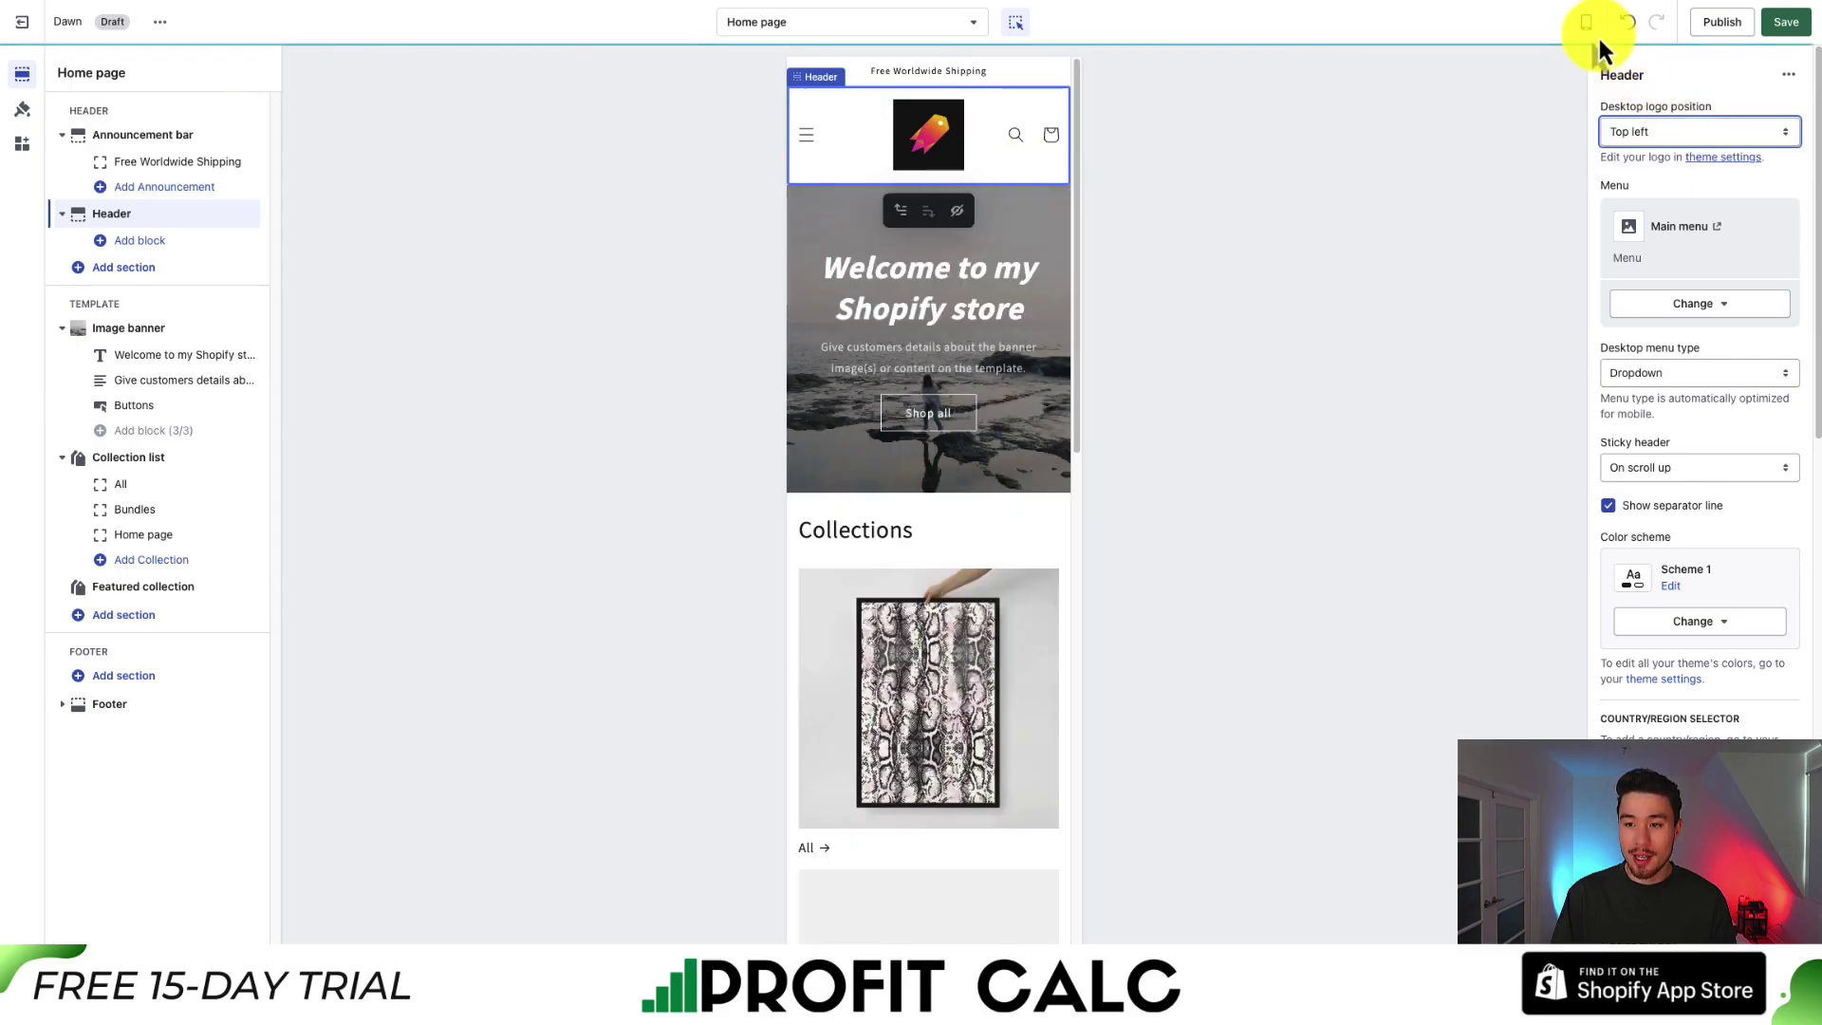
{"action": "left_click", "coordinate": [1587, 22]}
{"action": "left_click", "coordinate": [1617, 112]}
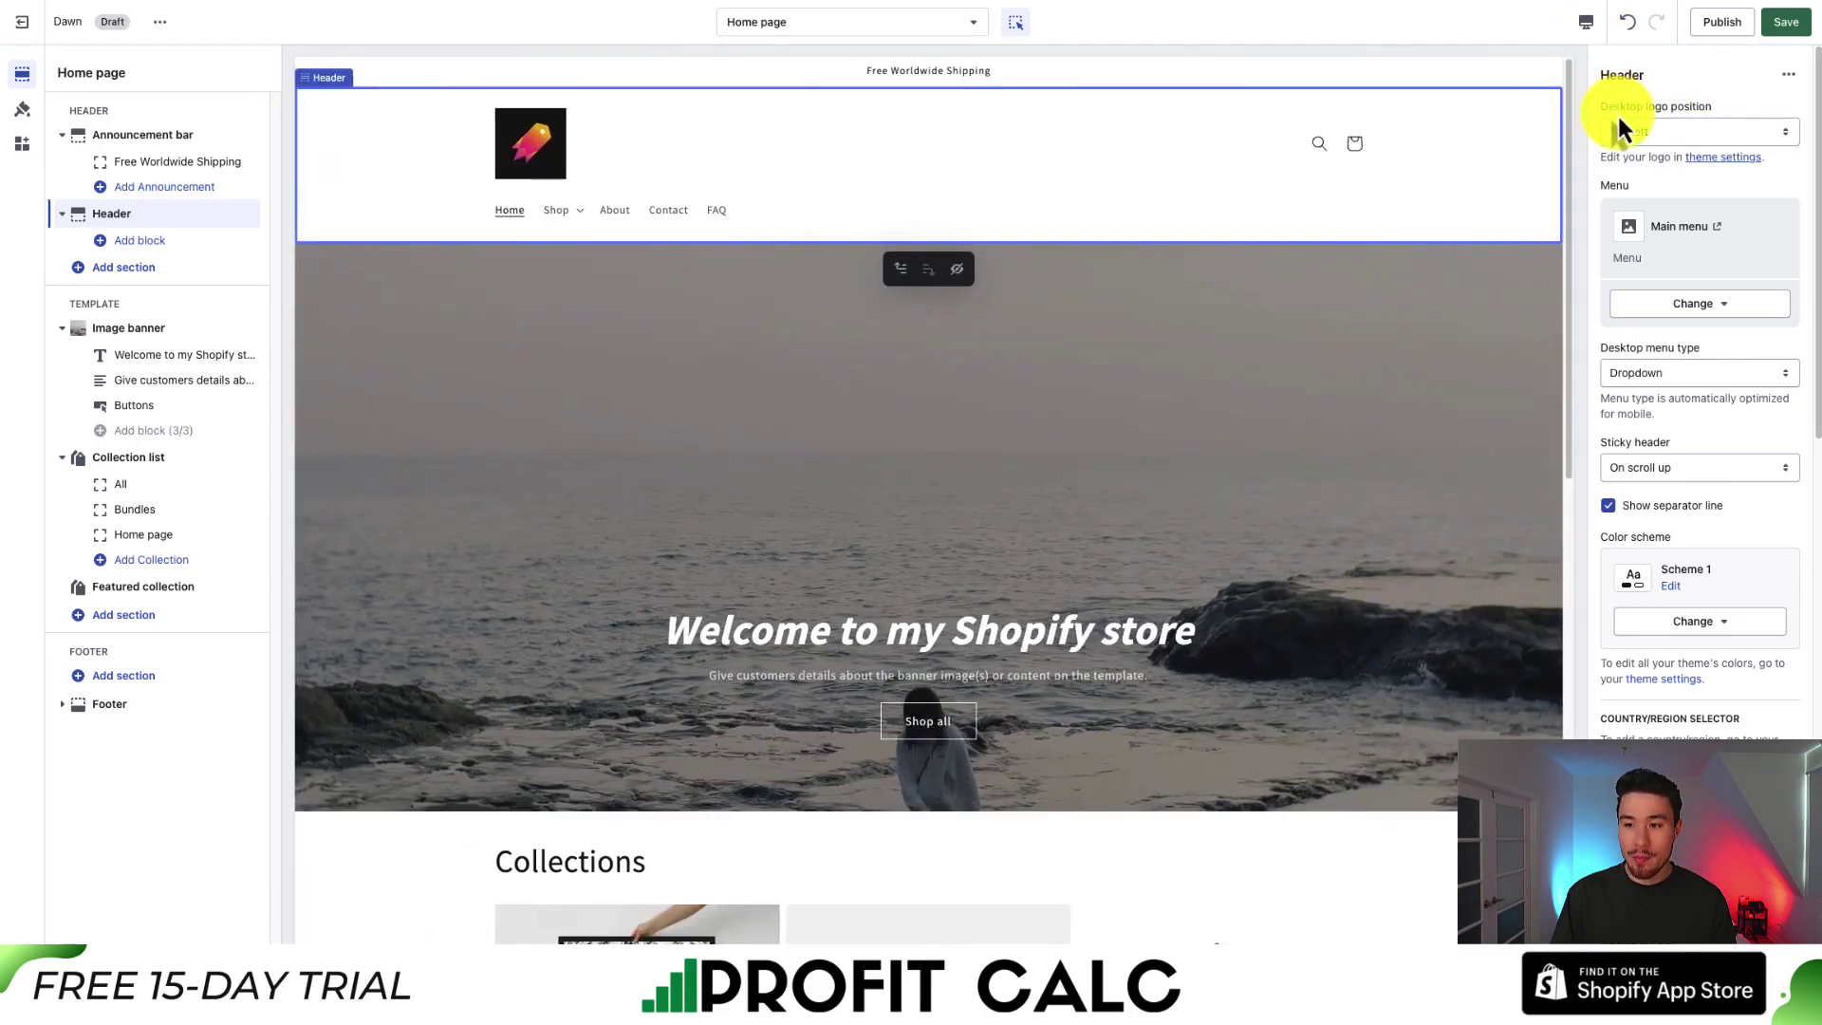
{"action": "left_click", "coordinate": [1632, 133]}
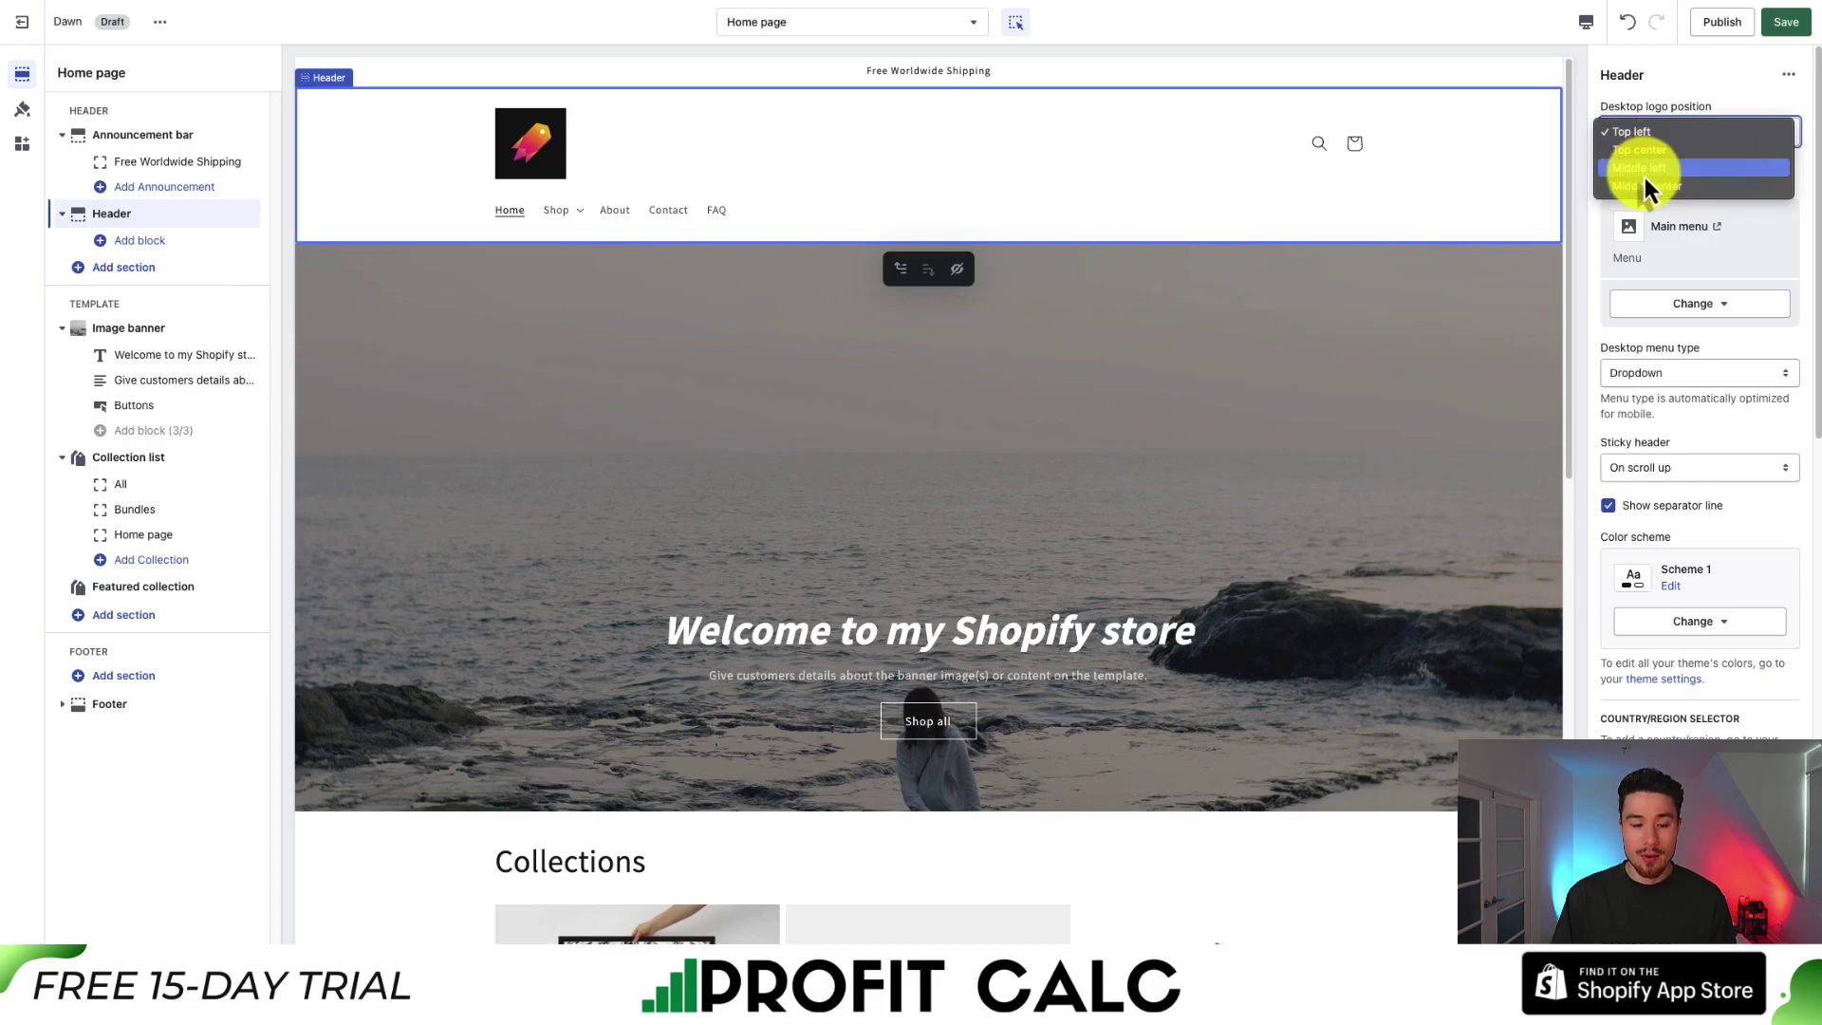
{"action": "left_click", "coordinate": [1645, 177]}
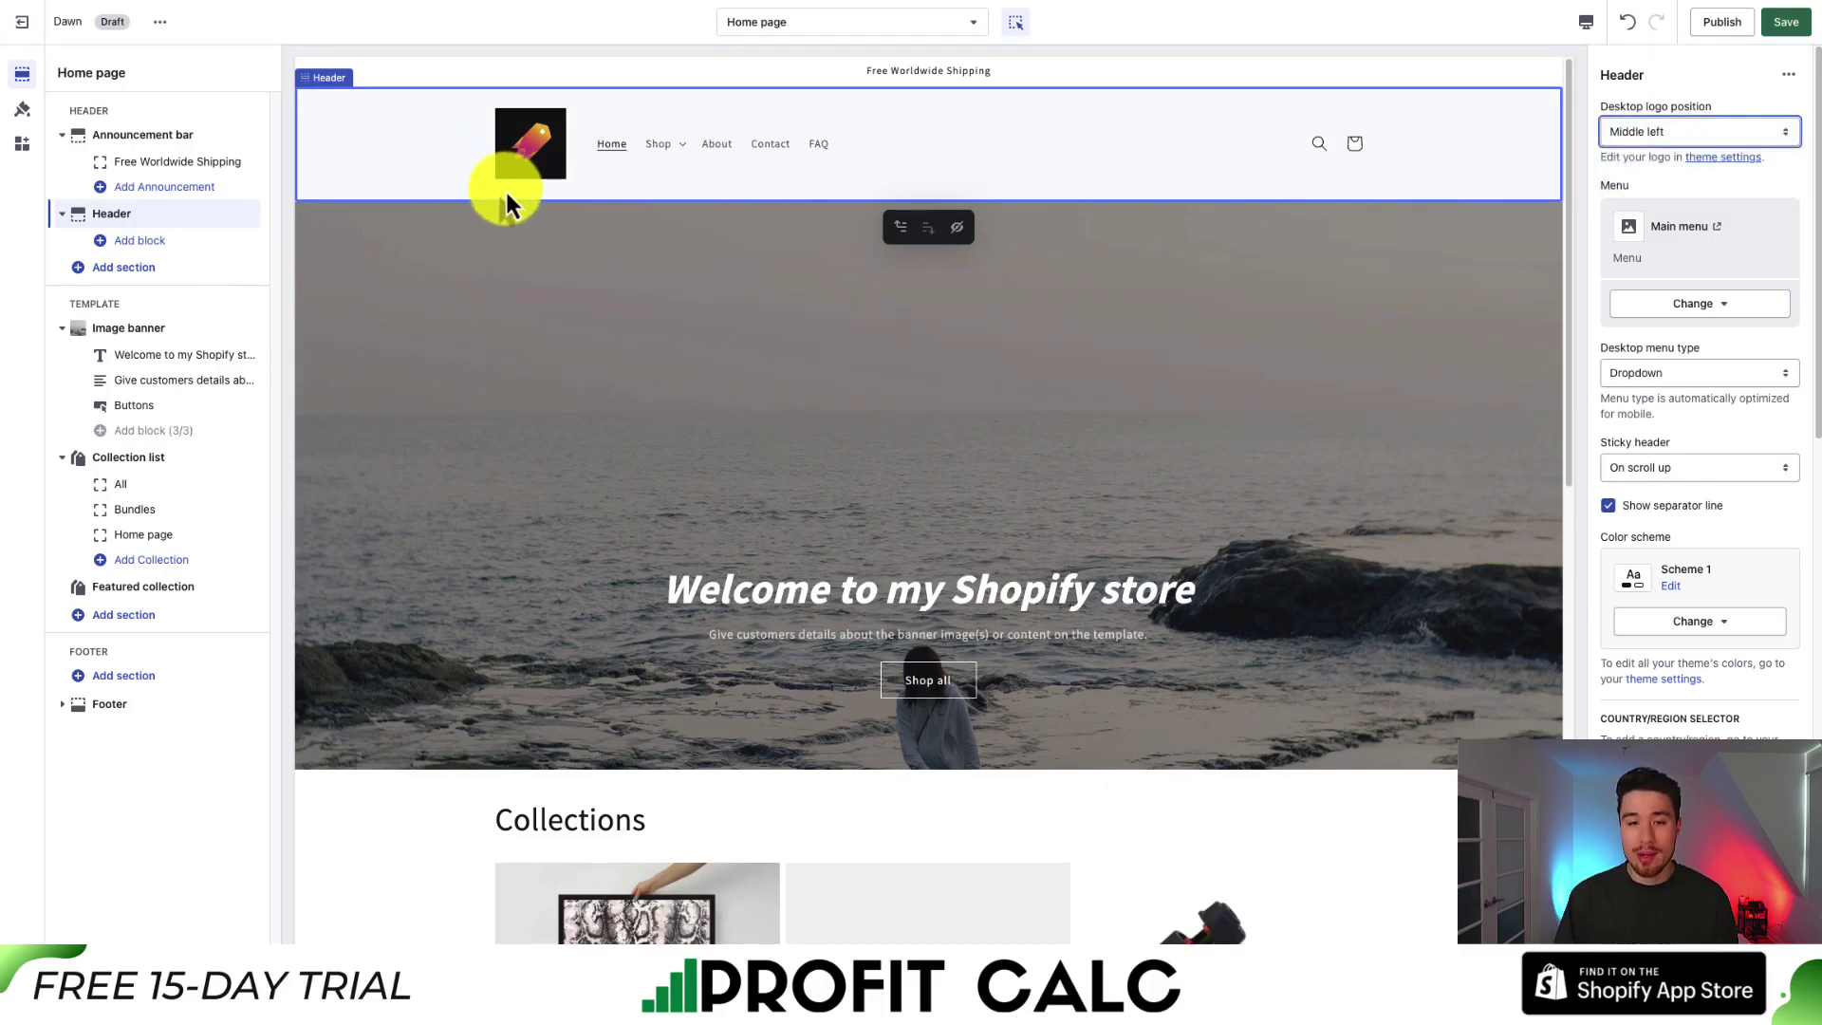
Step: Add a Menu block to the home page's footer section
{"action": "scroll", "coordinate": [720, 289], "scroll_direction": "down", "scroll_amount": 10}
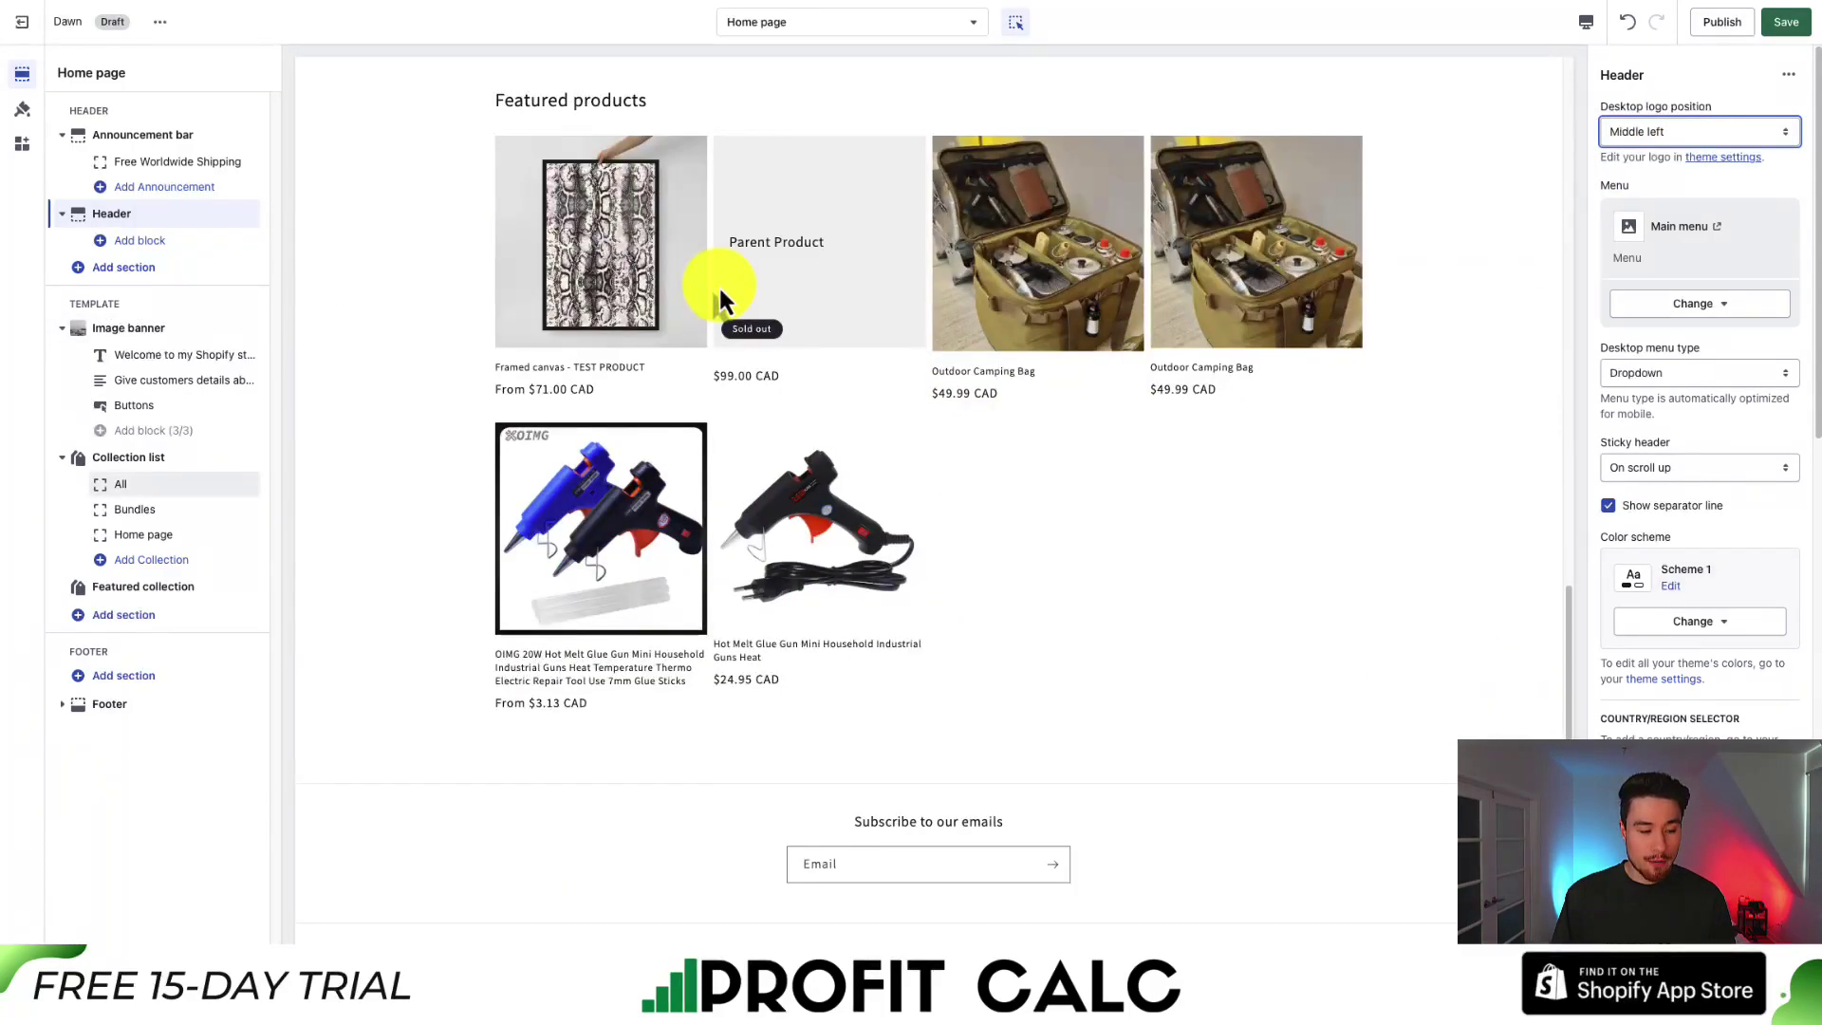
{"action": "left_click", "coordinate": [109, 703]}
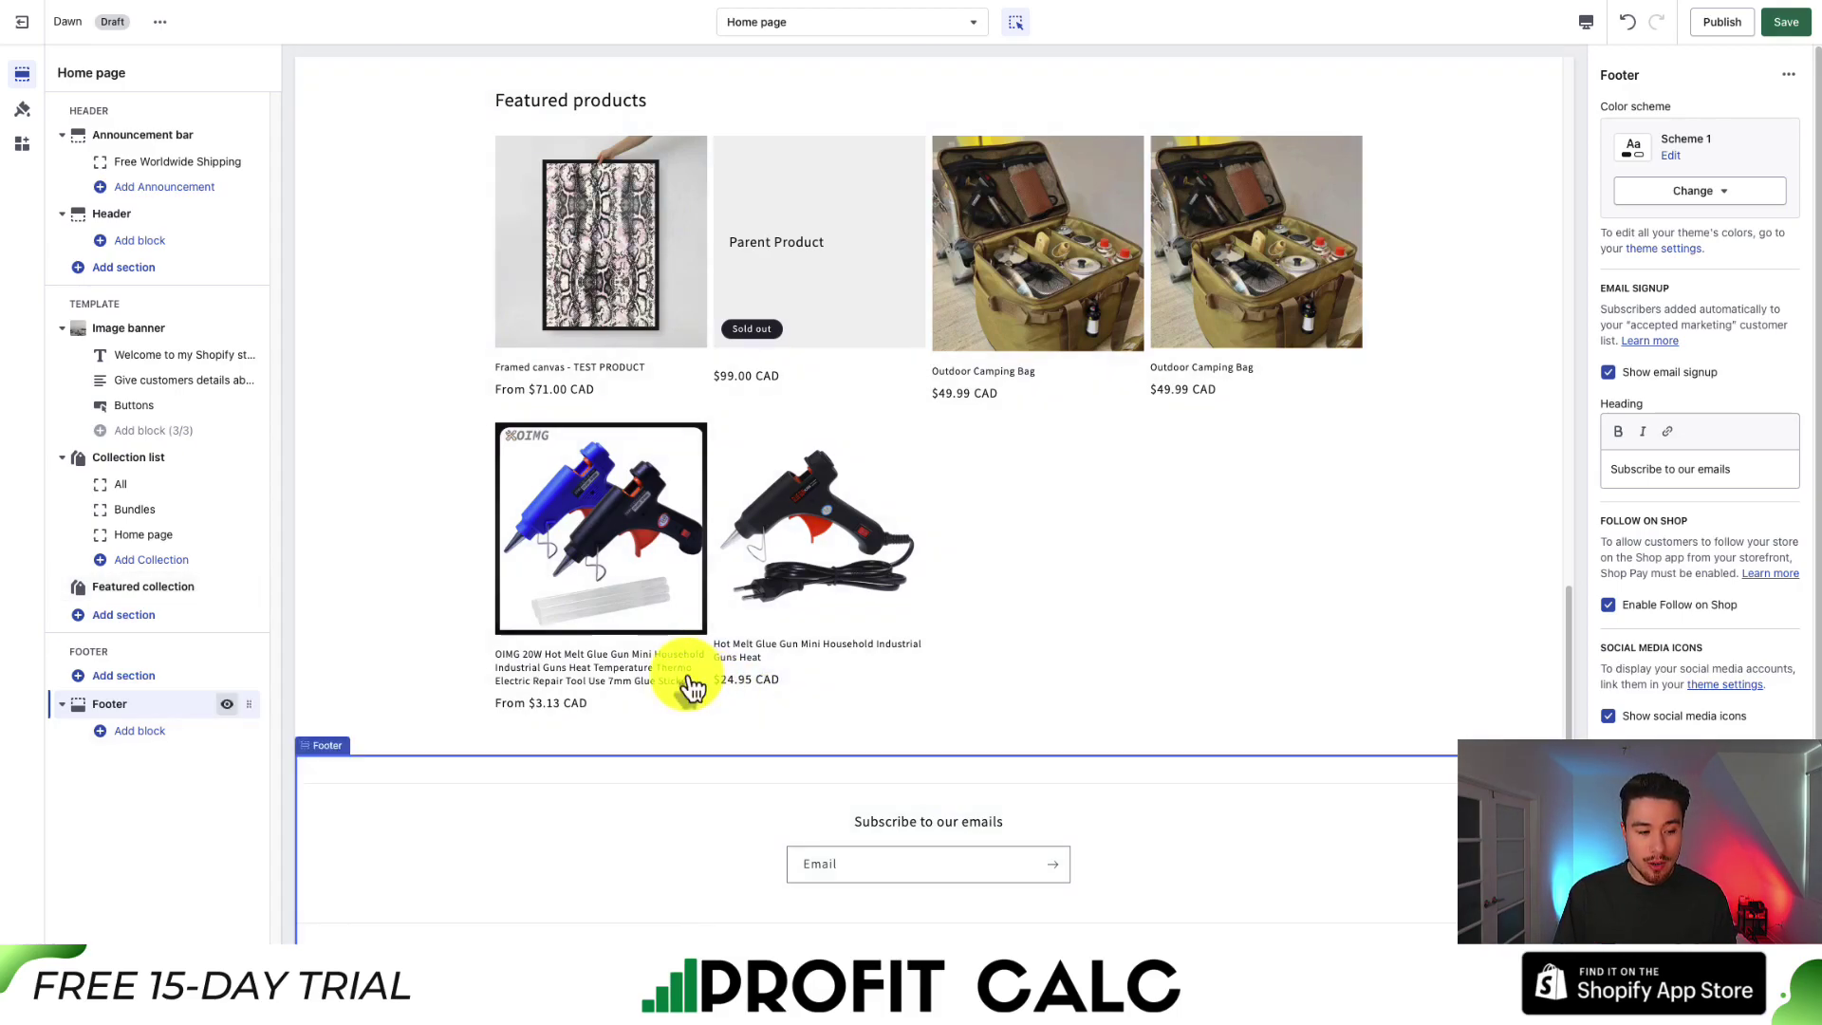
{"action": "left_click", "coordinate": [157, 731]}
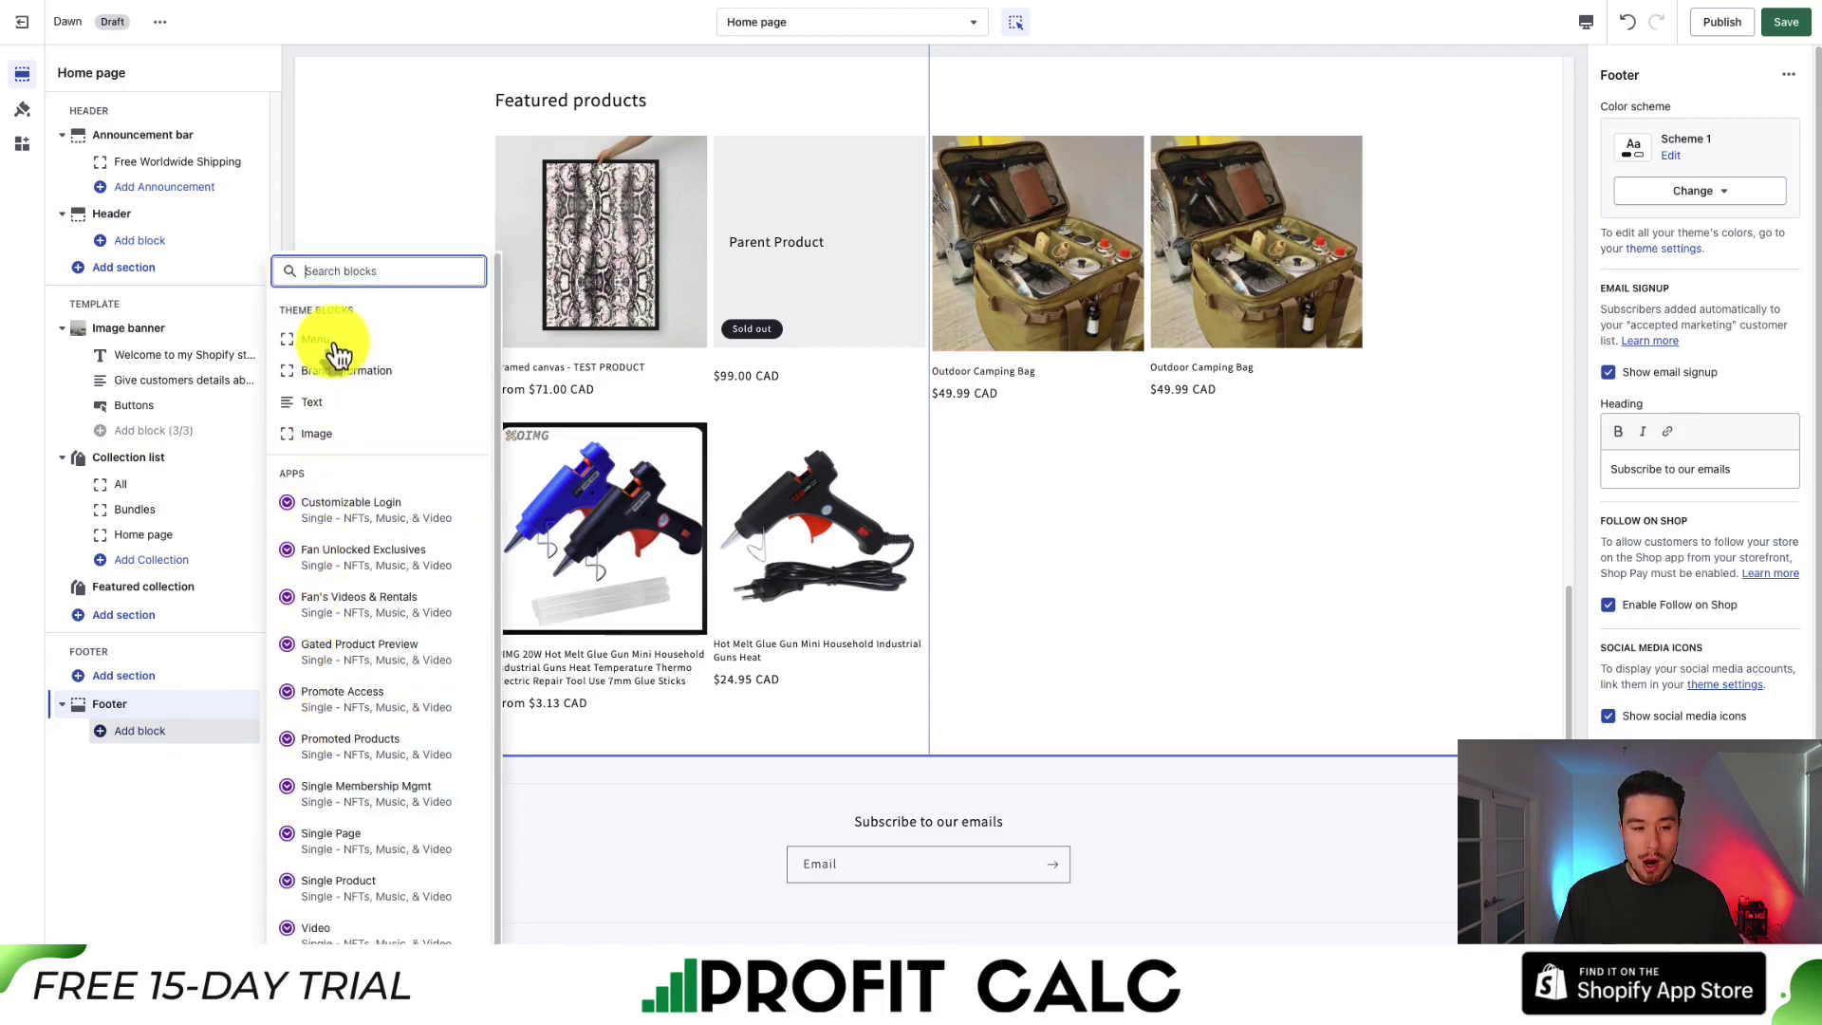
{"action": "left_click", "coordinate": [337, 342]}
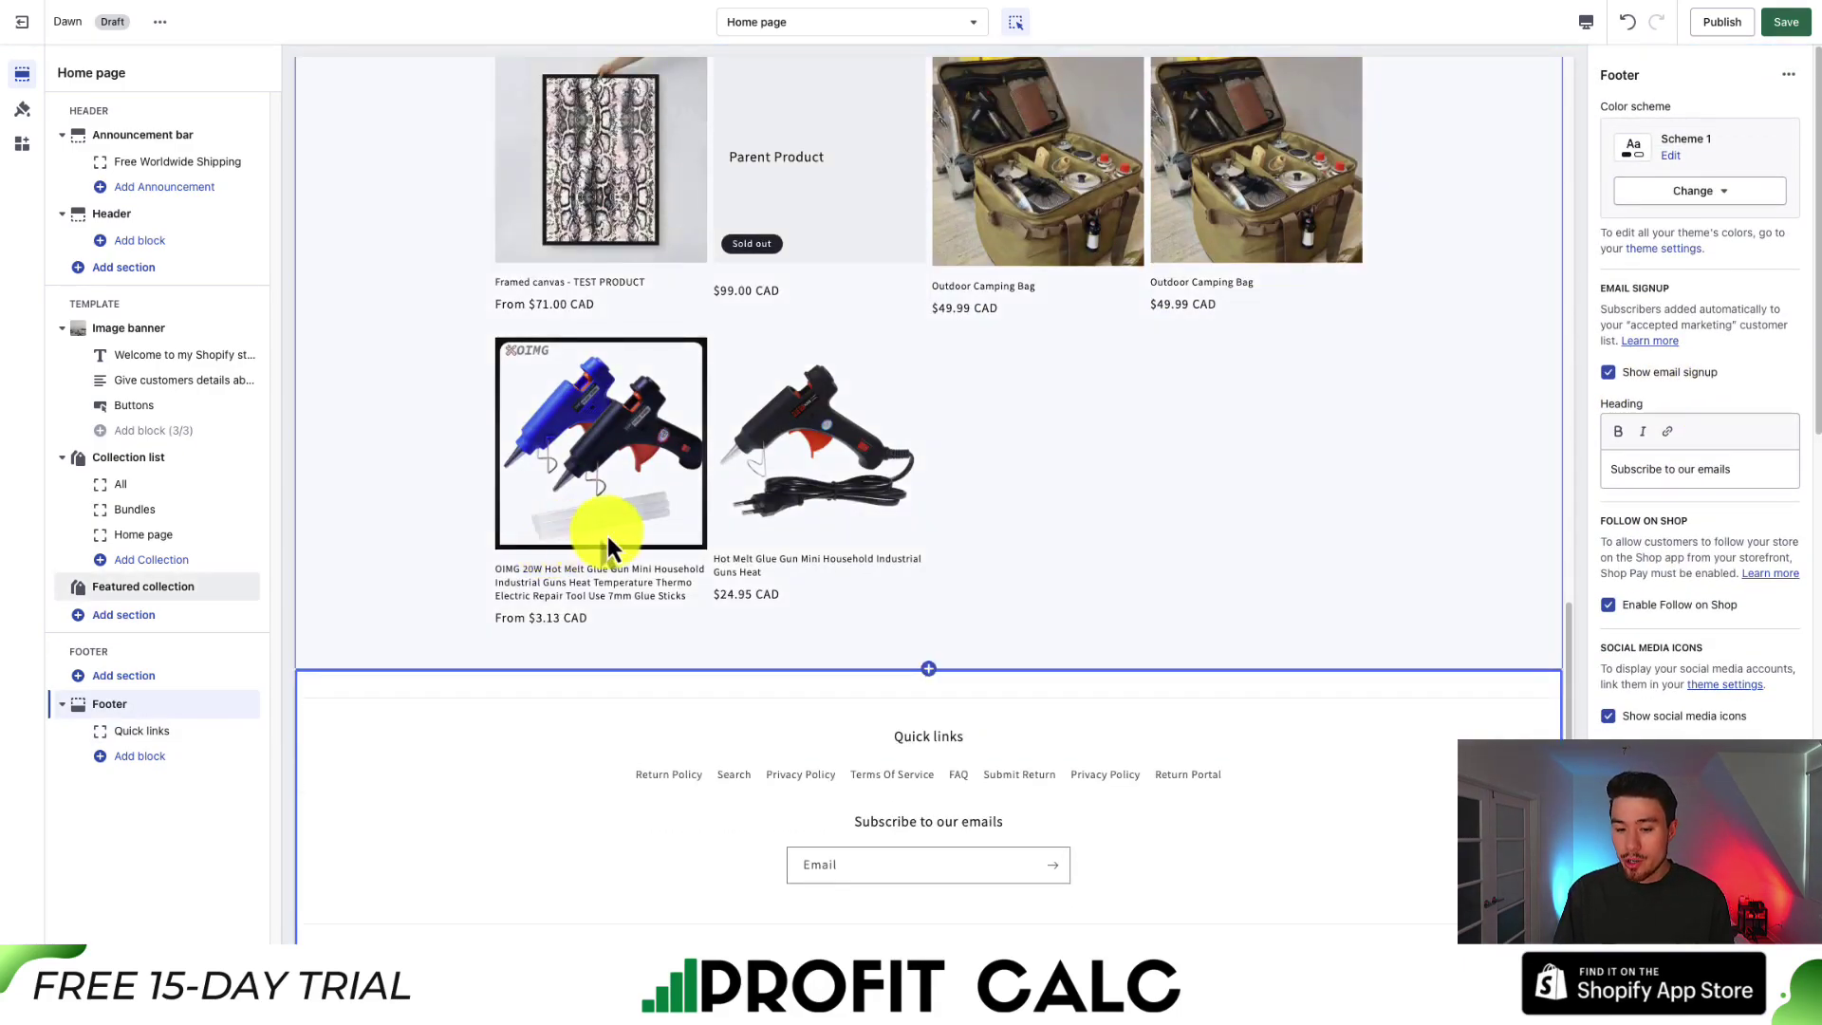
Step: Turn off the footer's email signup and clear the heading of its Quick links menu block
{"action": "left_click", "coordinate": [1677, 375]}
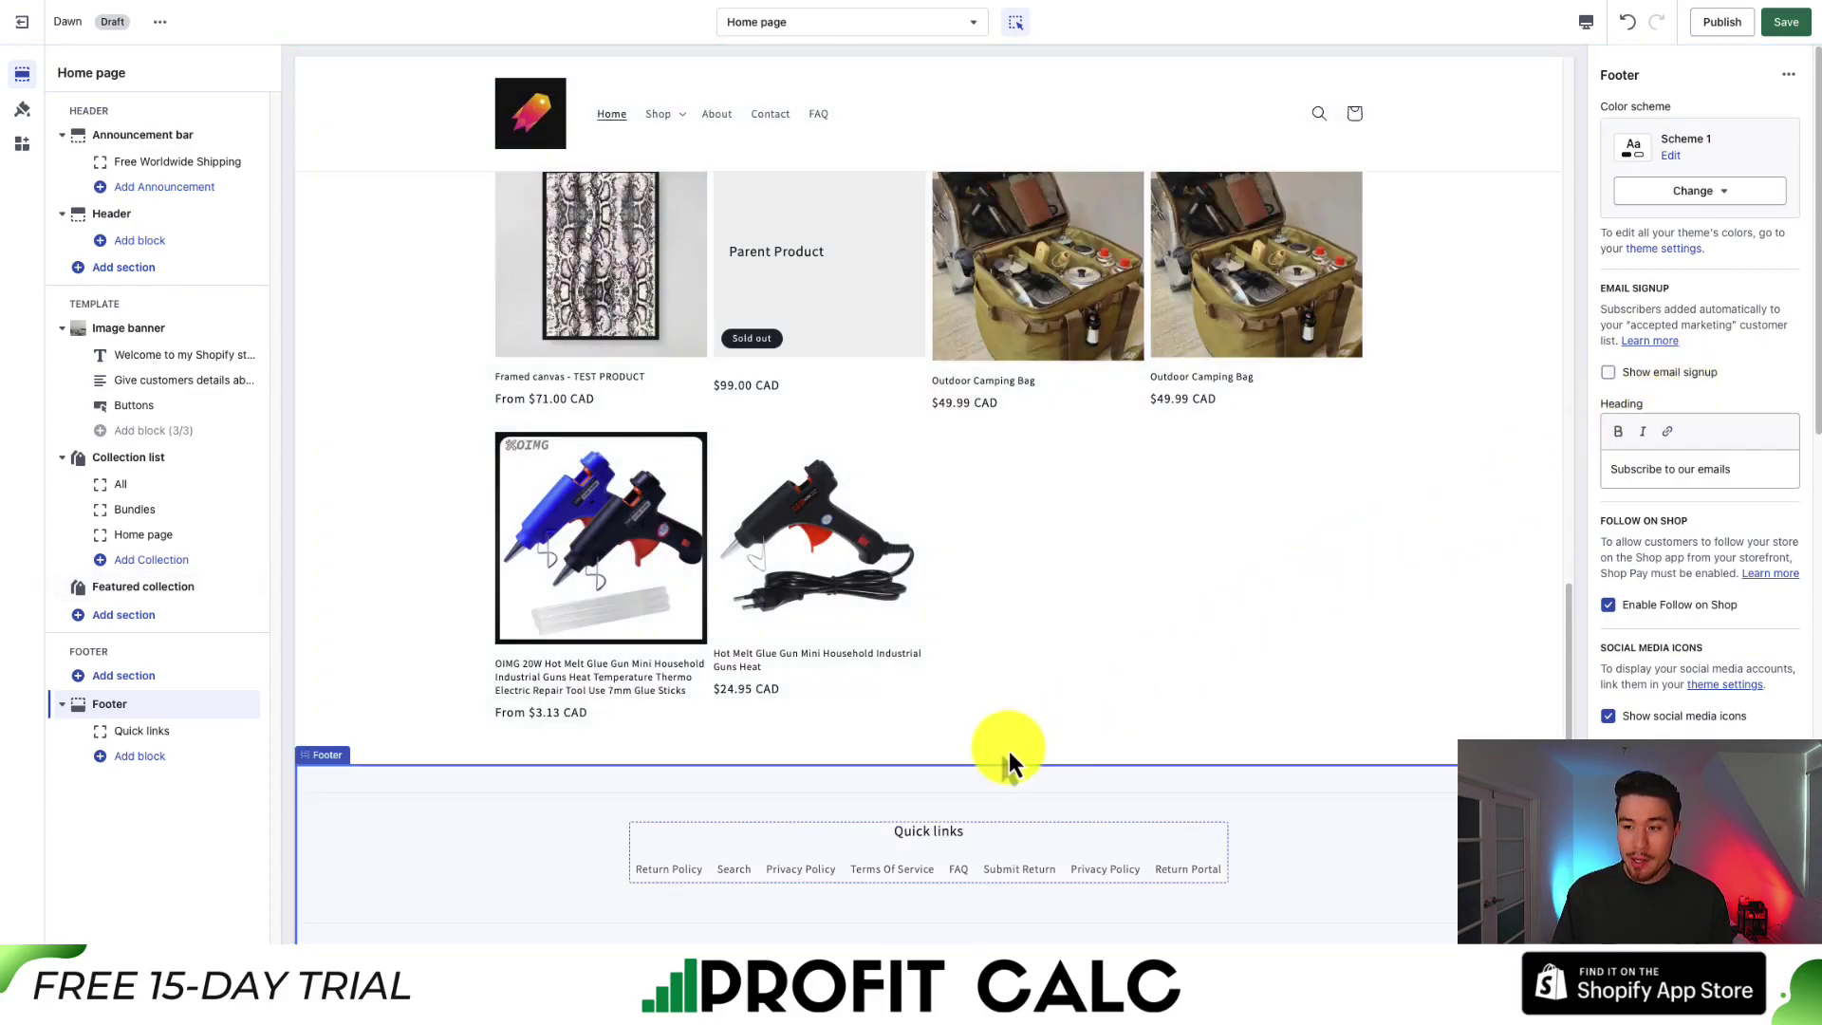
{"action": "left_click", "coordinate": [817, 867]}
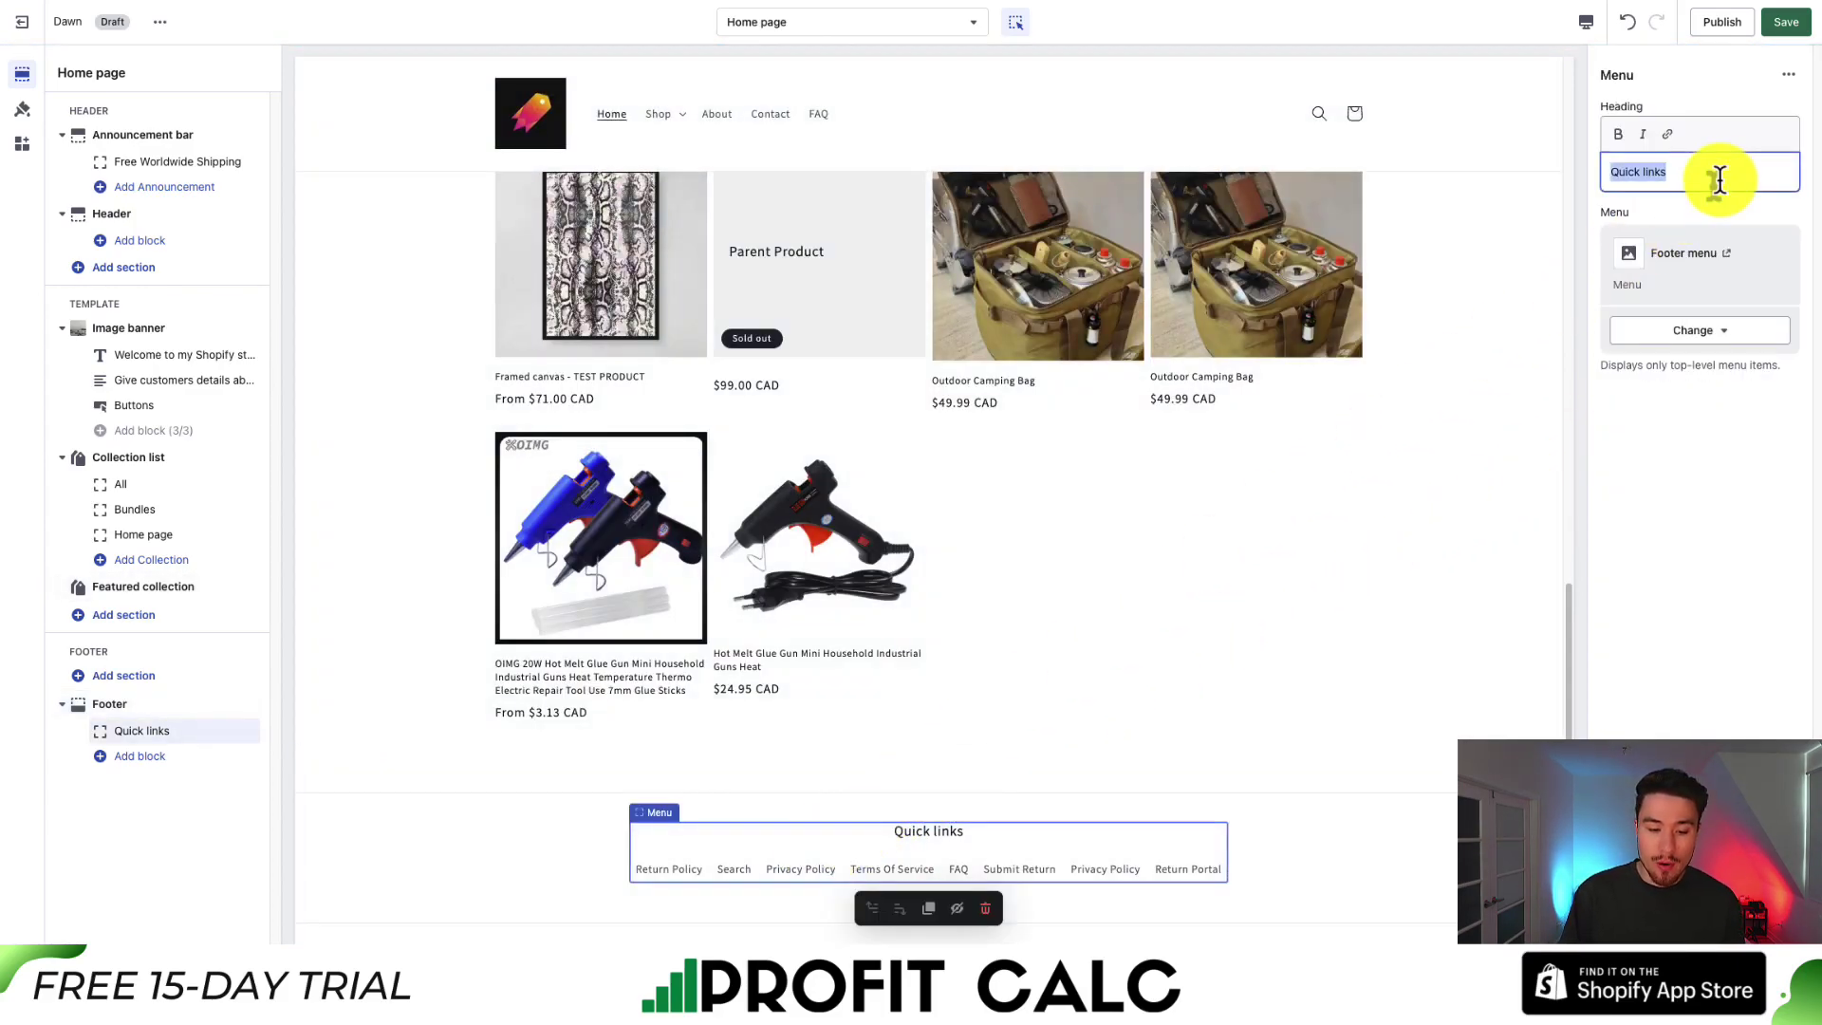
{"action": "key", "text": "BackSpace"}
{"action": "left_click", "coordinate": [1154, 488]}
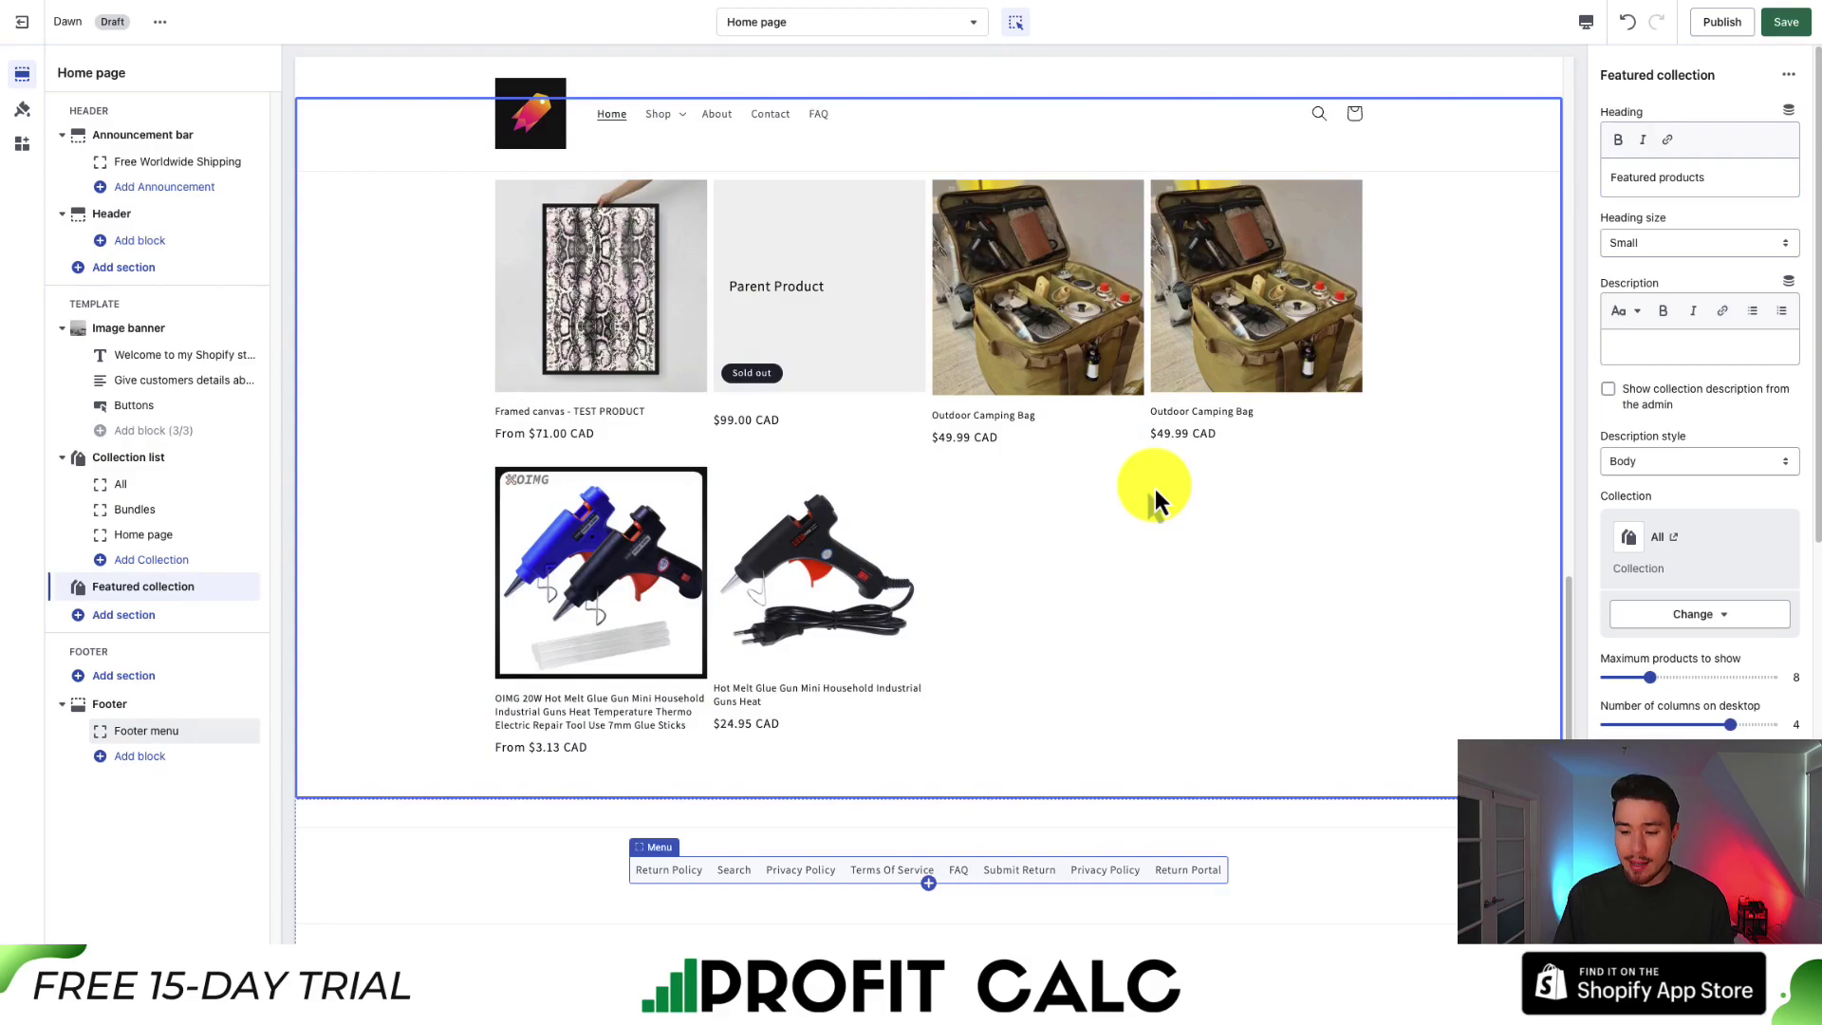
Step: Add a Brand information block to the footer beside the footer menu
{"action": "left_click", "coordinate": [110, 703]}
{"action": "left_click", "coordinate": [172, 718]}
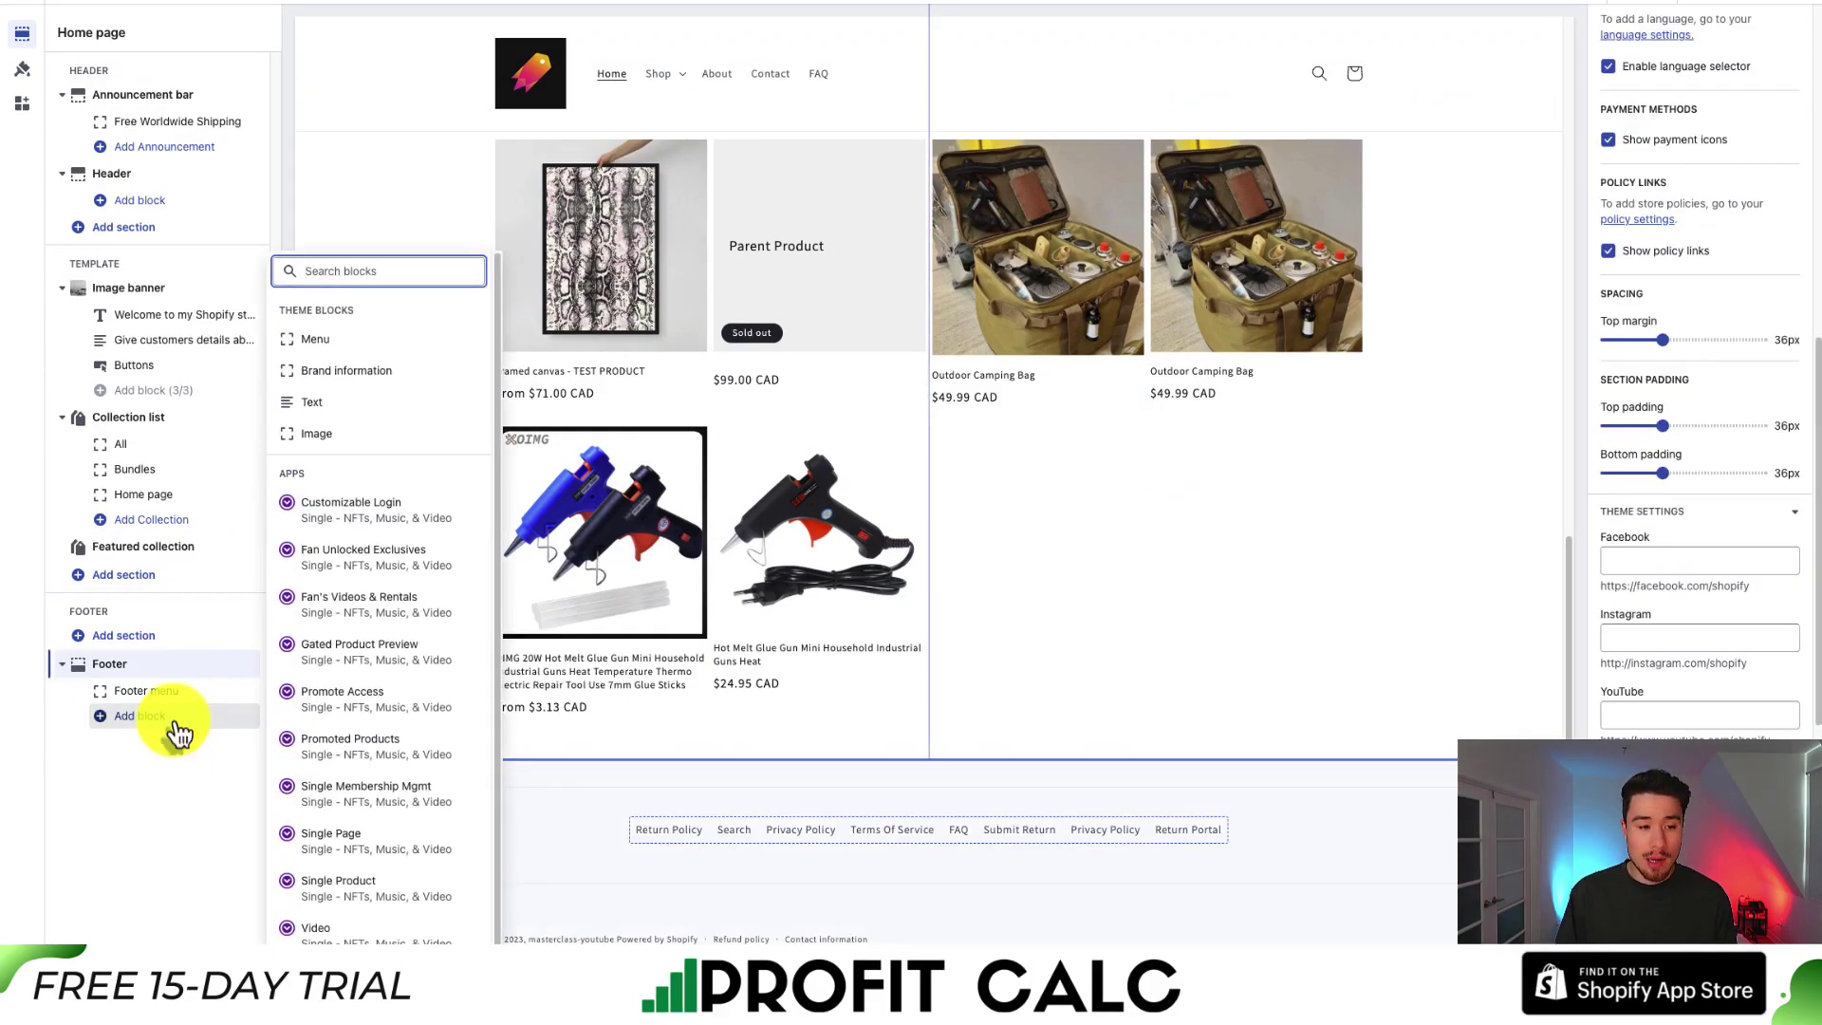
{"action": "left_click", "coordinate": [360, 372]}
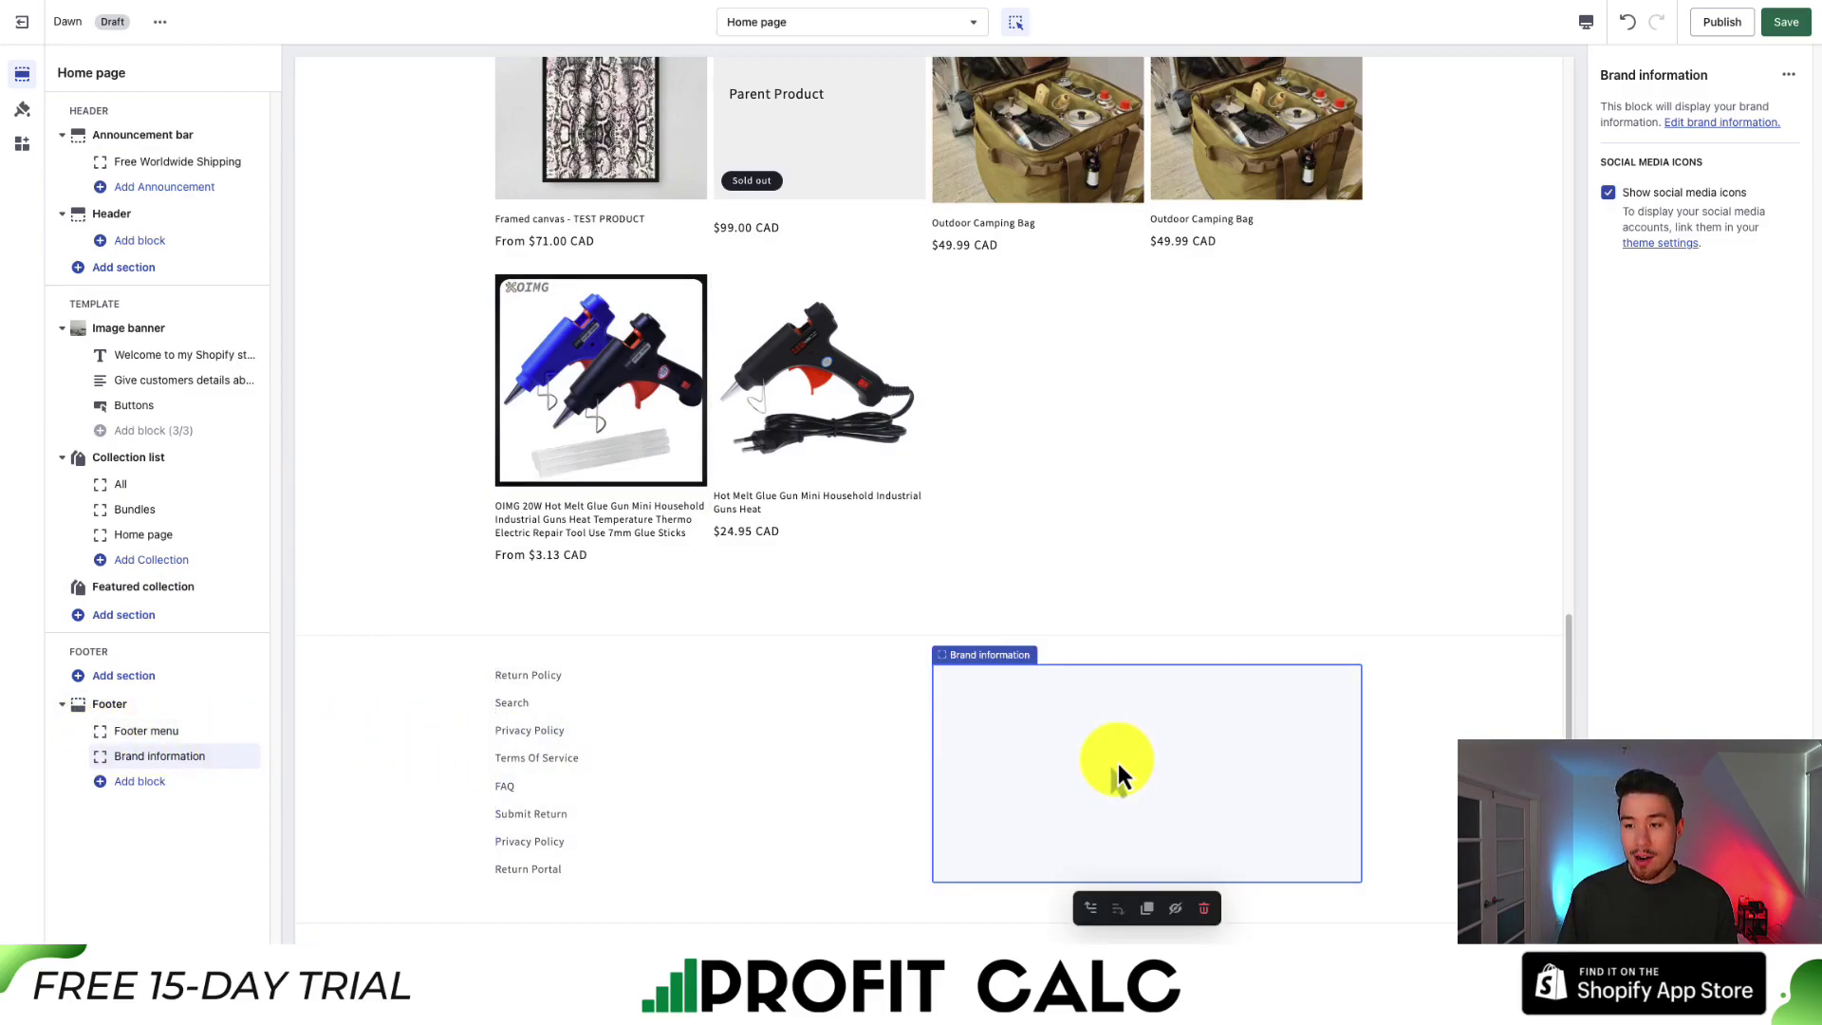
Step: Open the theme-wide brand information settings and set the headline to "The ultimate camping store."
{"action": "right_click", "coordinate": [1720, 133]}
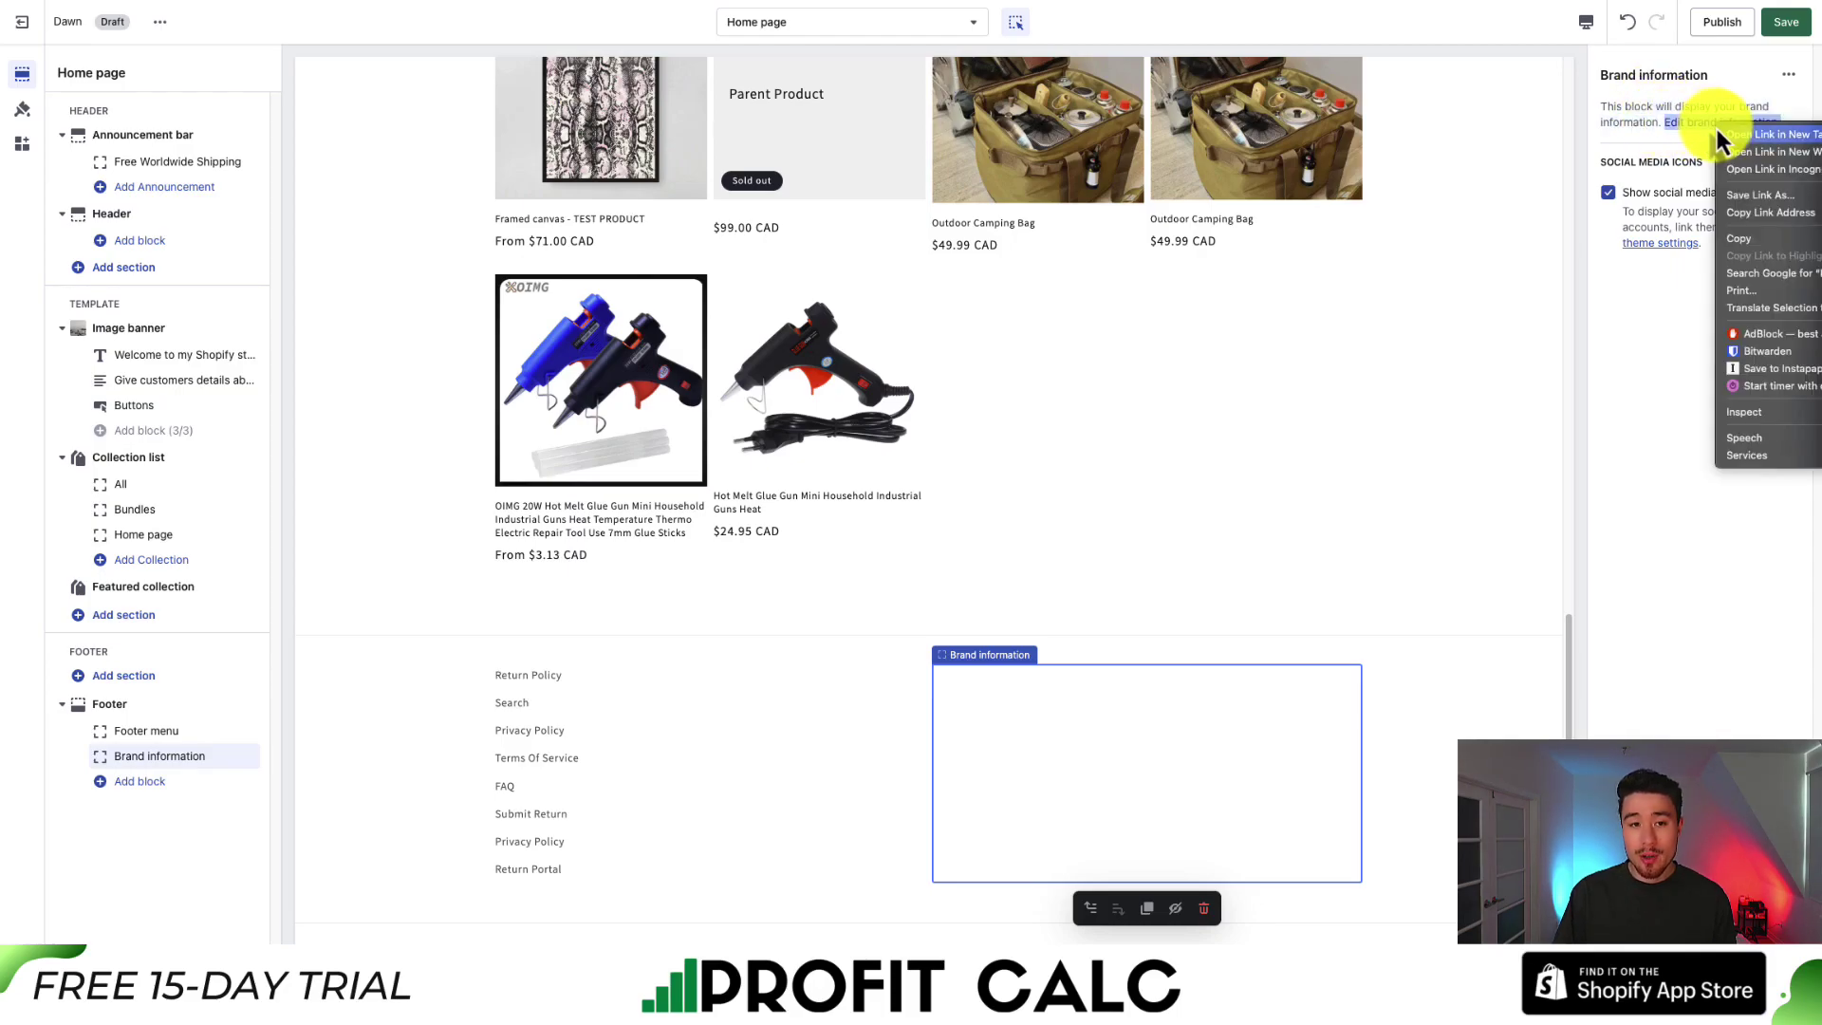
{"action": "key", "text": "Escape"}
{"action": "left_click", "coordinate": [1676, 122]}
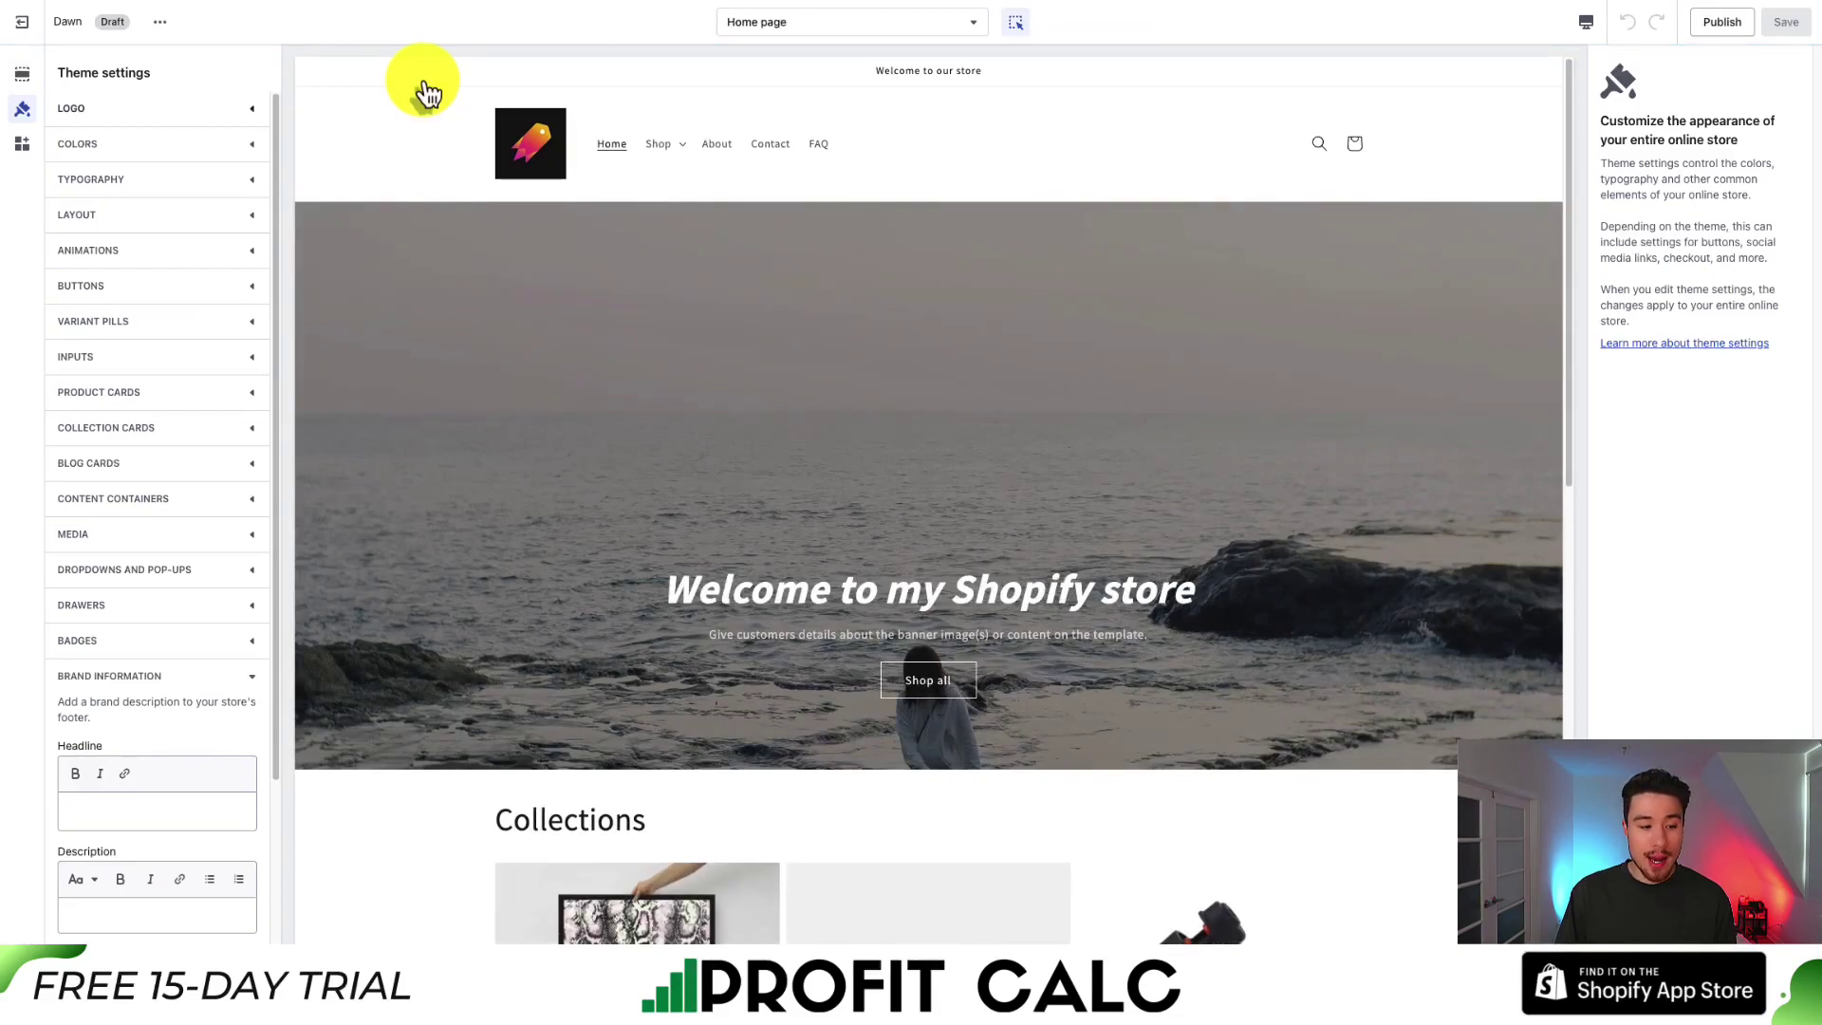
{"action": "scroll", "coordinate": [122, 541], "scroll_direction": "down", "scroll_amount": 3}
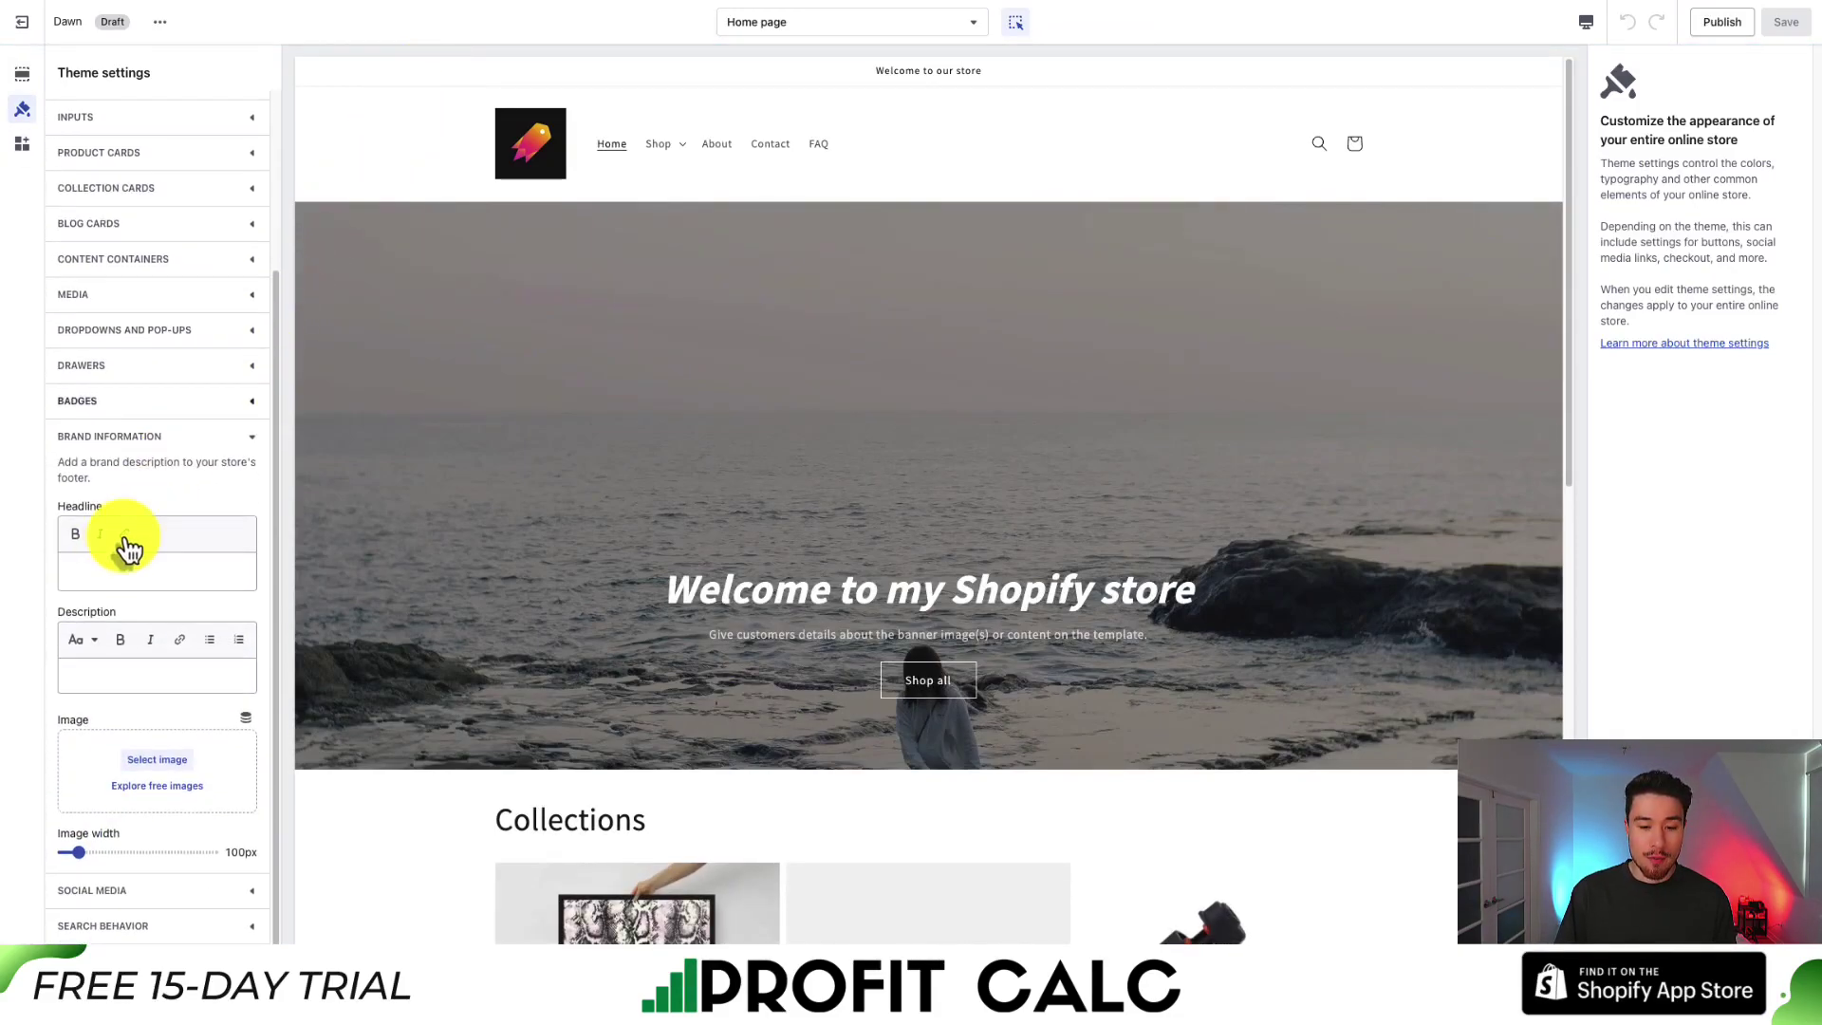
{"action": "left_click", "coordinate": [142, 572]}
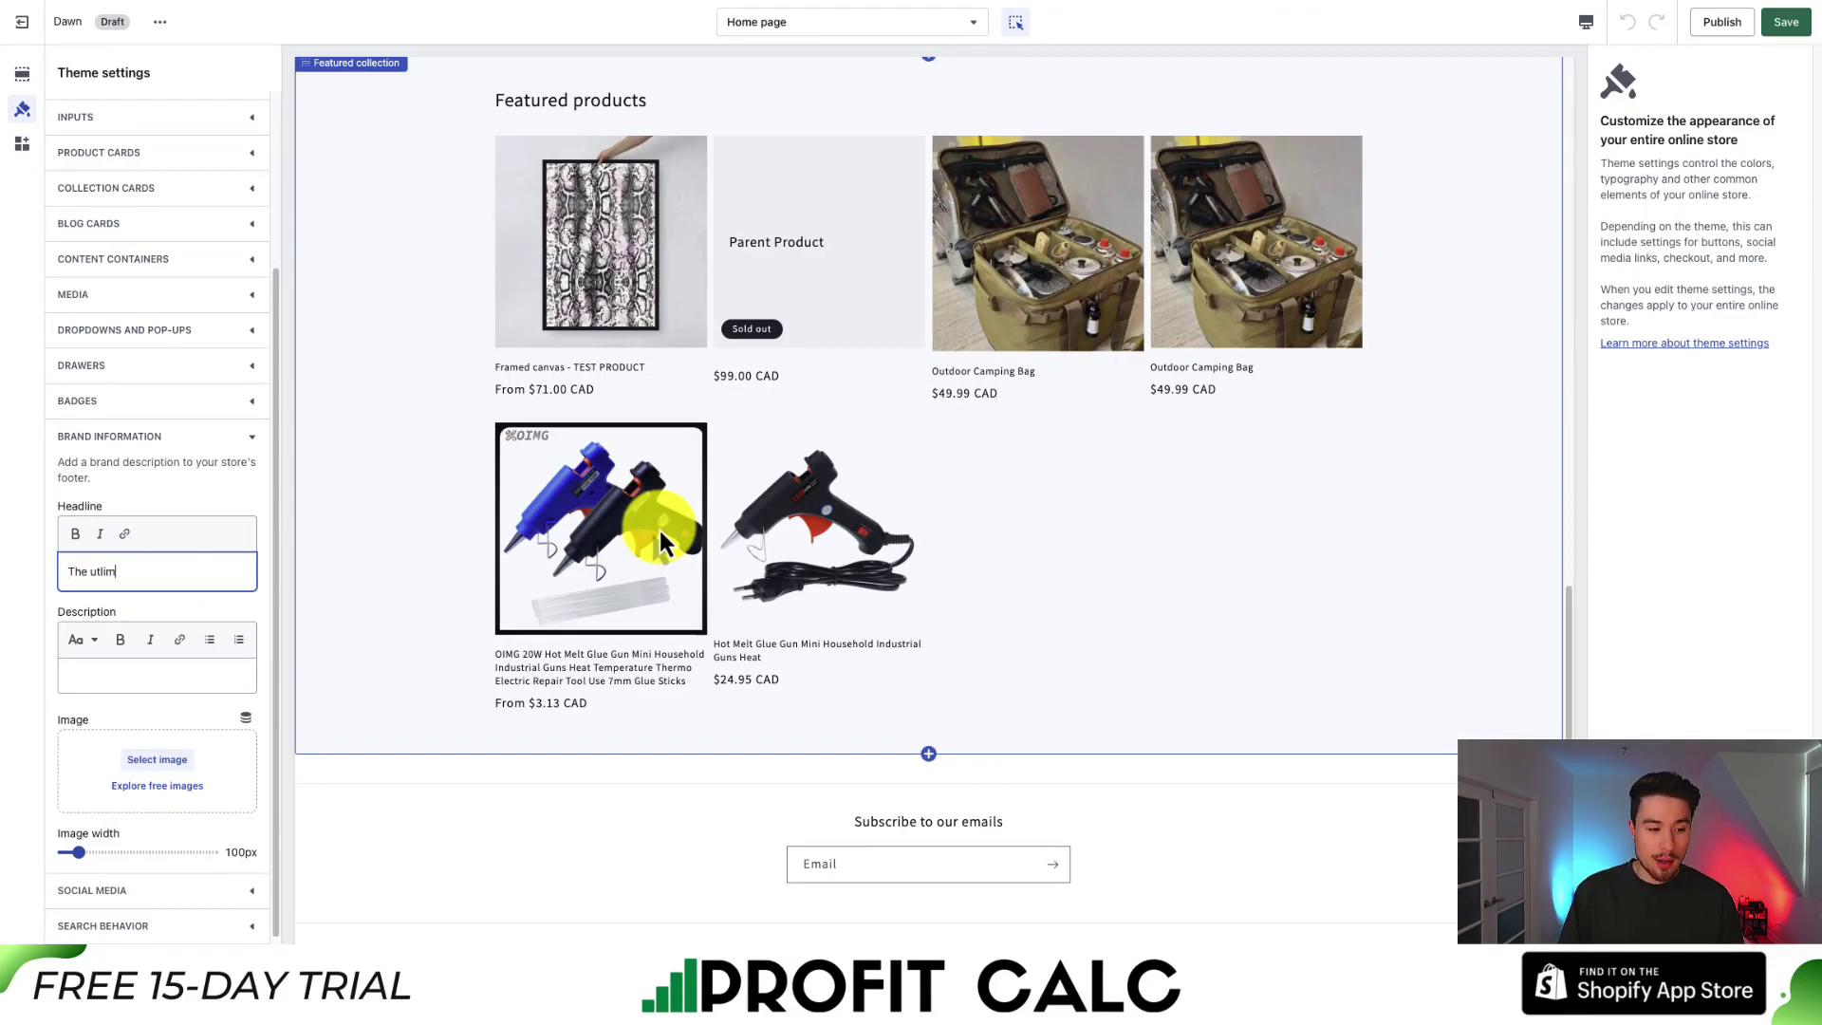
{"action": "type", "text": "The ultimate camping store."}
Step: Set the brand information description to "Shop now for great deals!" and save the theme
{"action": "left_click", "coordinate": [99, 674]}
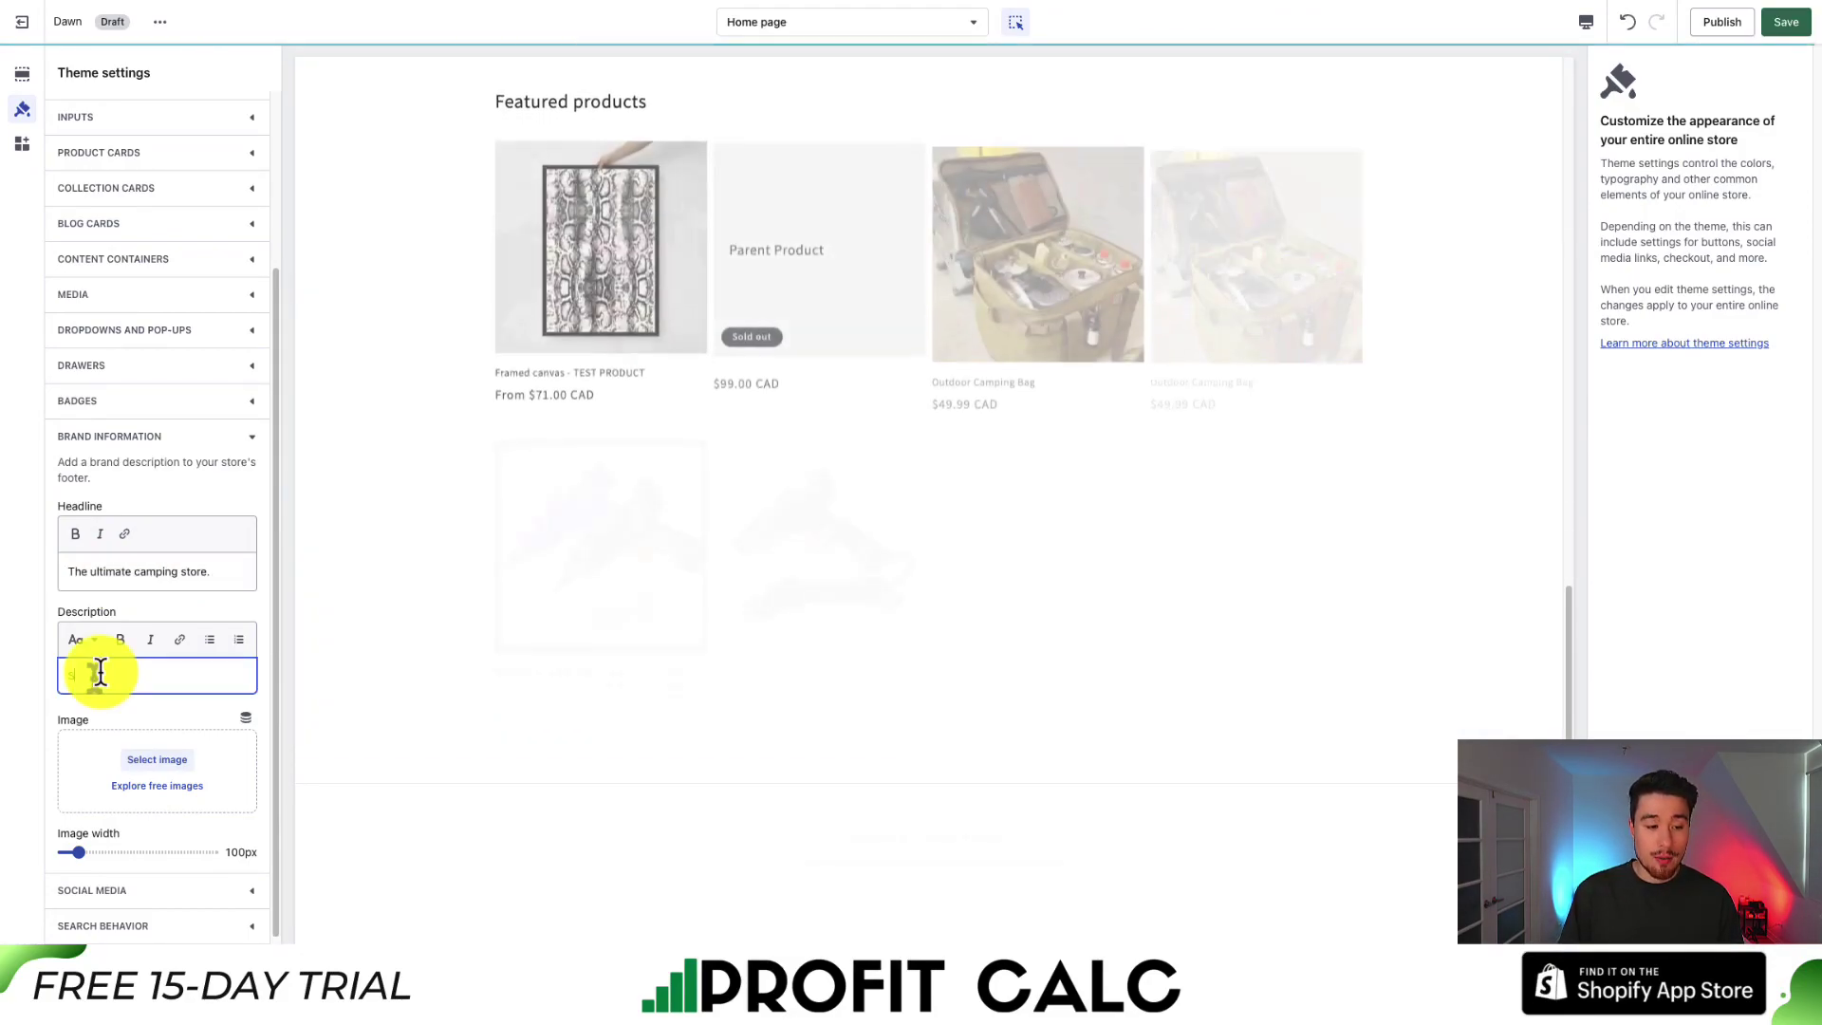
{"action": "type", "text": "Shop now for great deals!"}
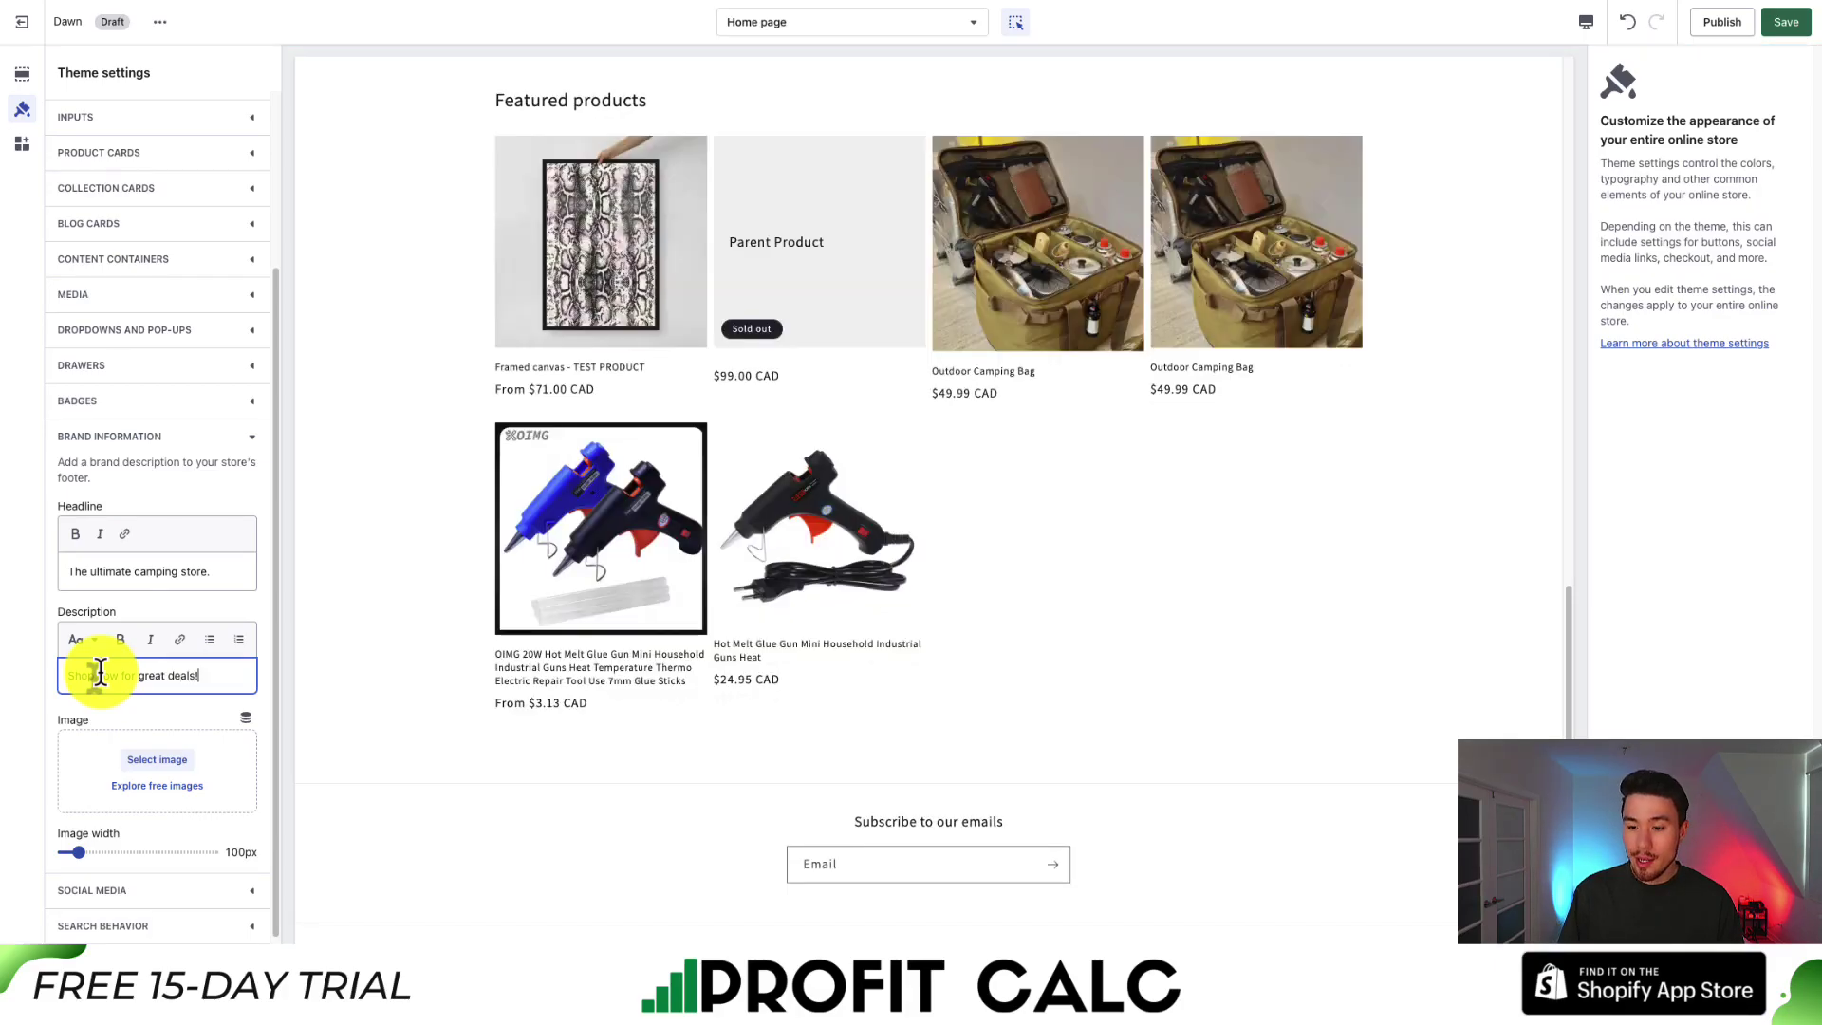
{"action": "left_click", "coordinate": [1783, 22]}
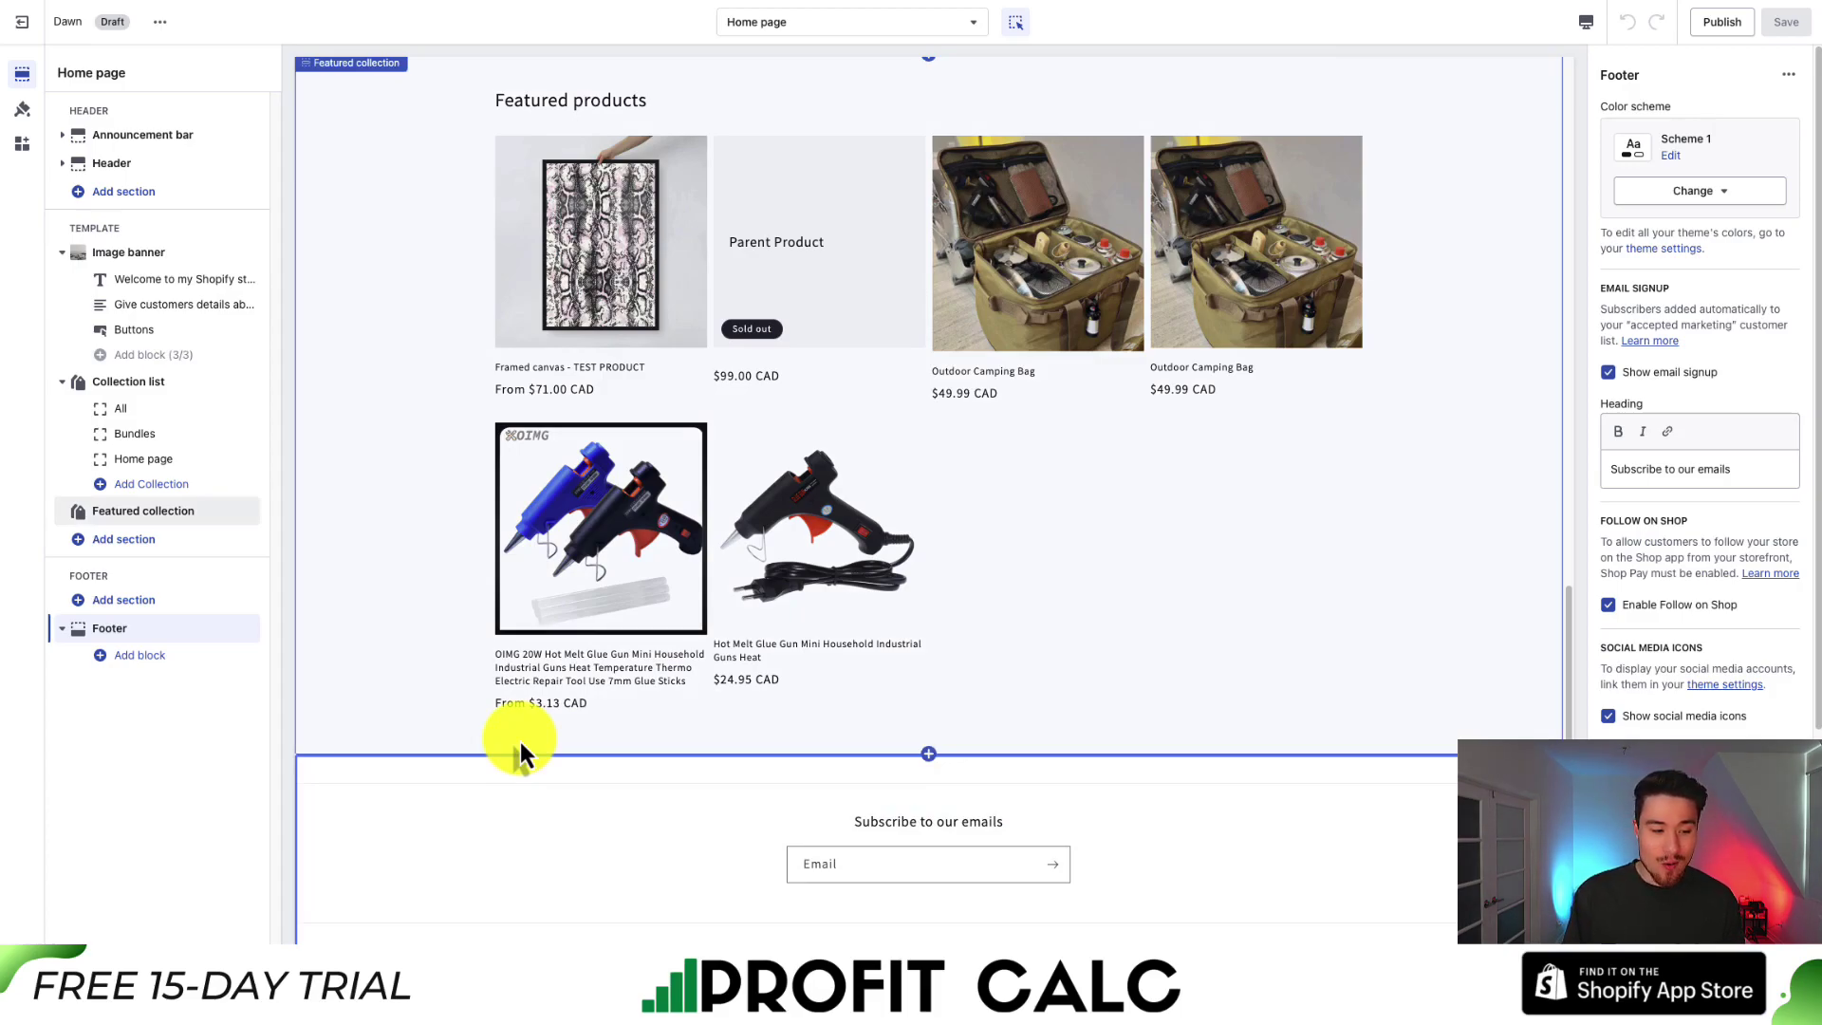
Step: Add a Menu block and a Brand information block to the footer
{"action": "left_click", "coordinate": [178, 655]}
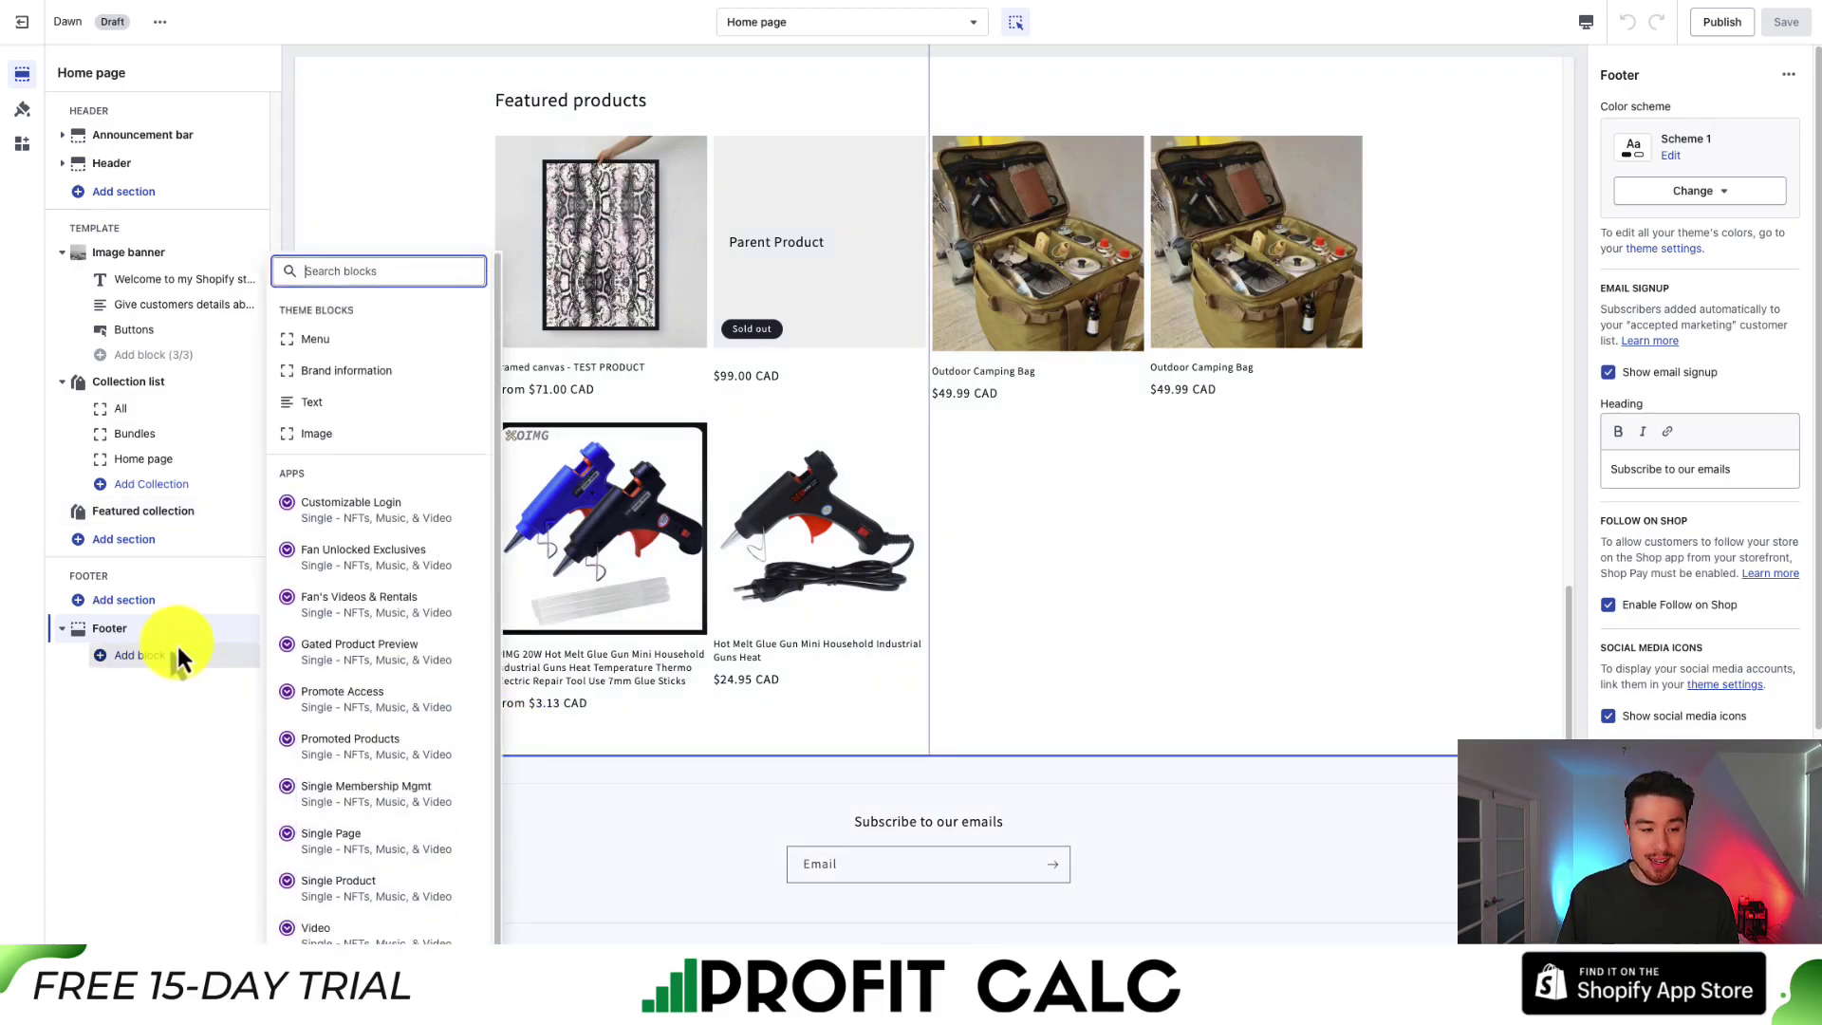
{"action": "left_click", "coordinate": [328, 340]}
{"action": "left_click", "coordinate": [189, 681]}
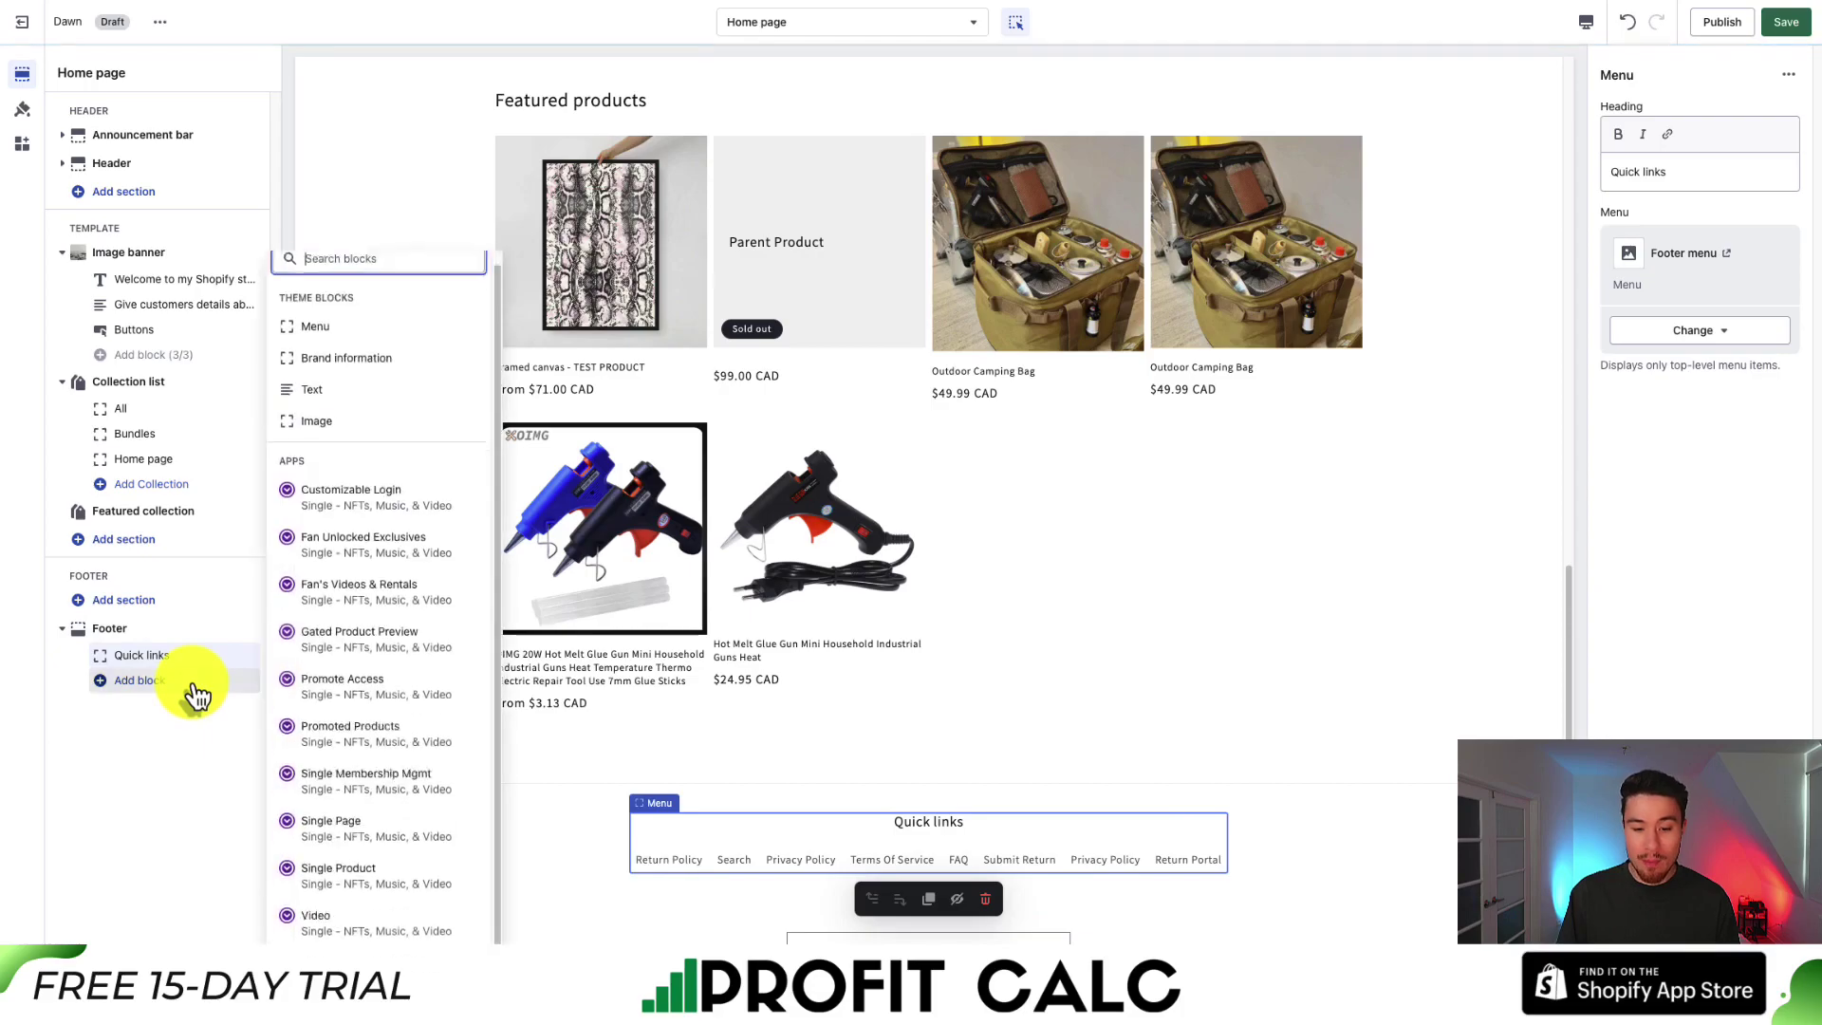
{"action": "left_click", "coordinate": [357, 374]}
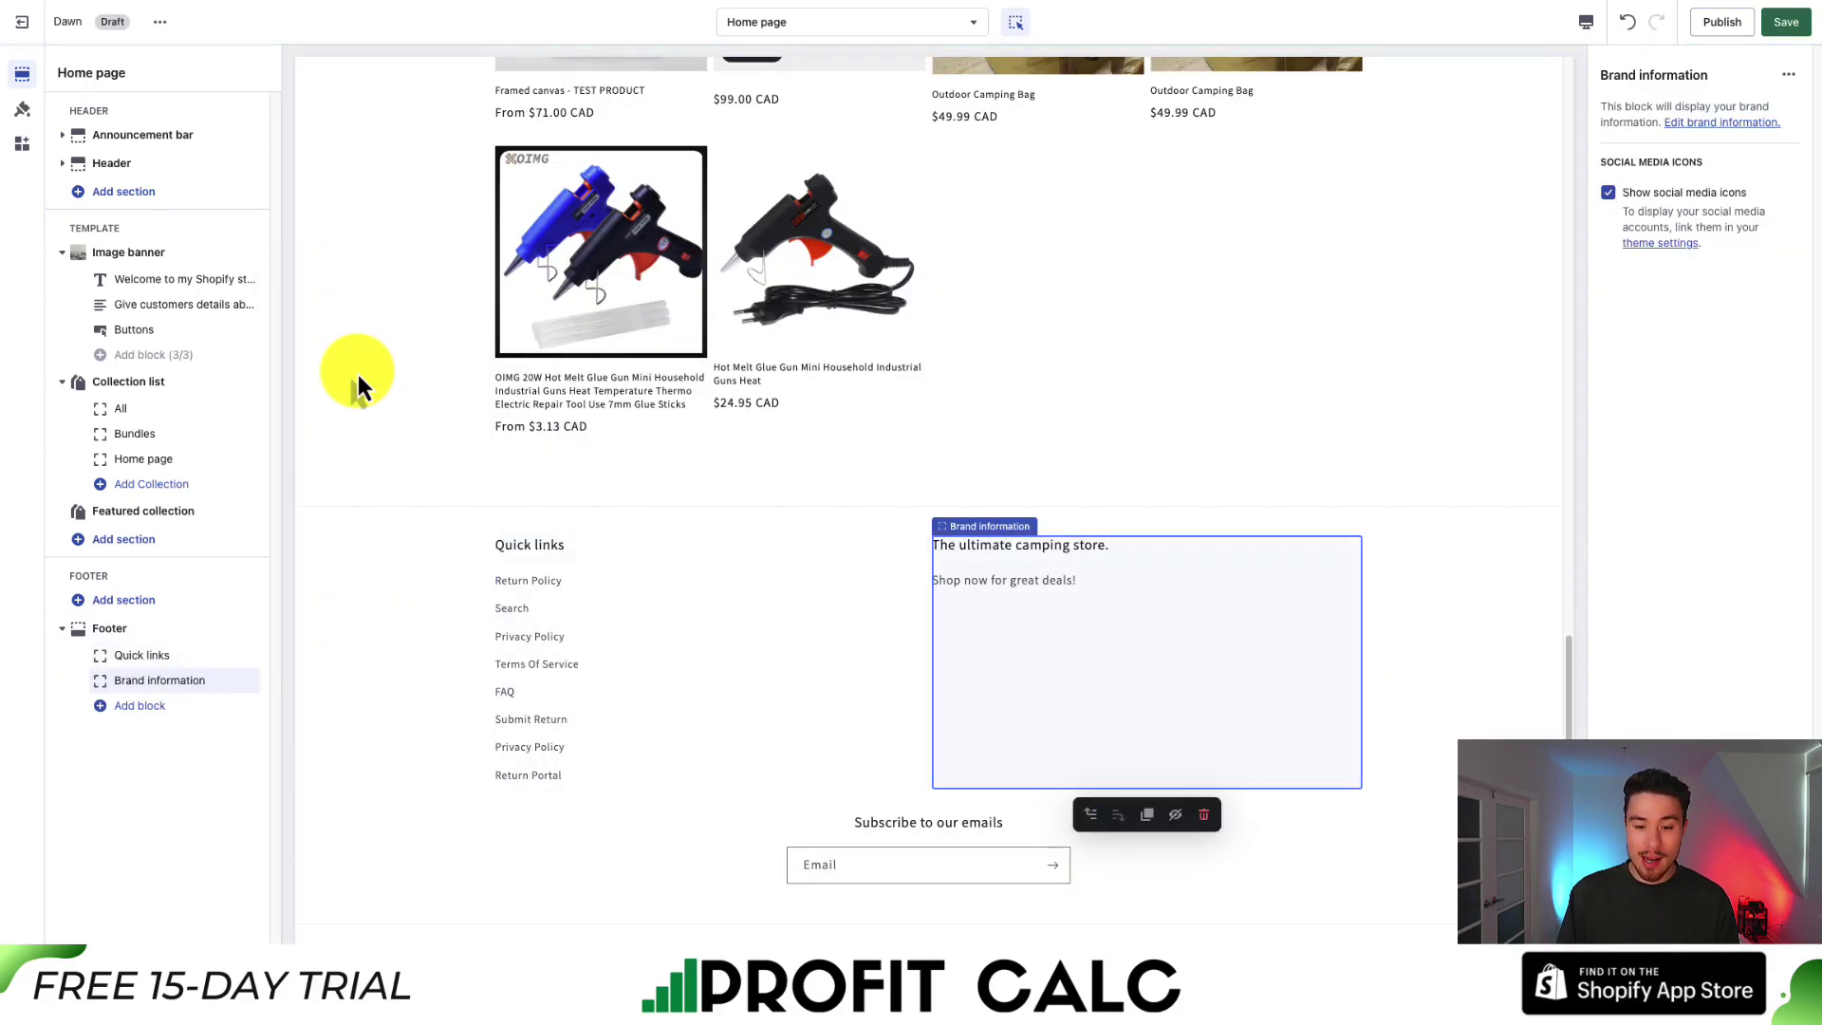
Step: Open the settings of the footer's Quick links menu block
{"action": "left_click", "coordinate": [549, 530]}
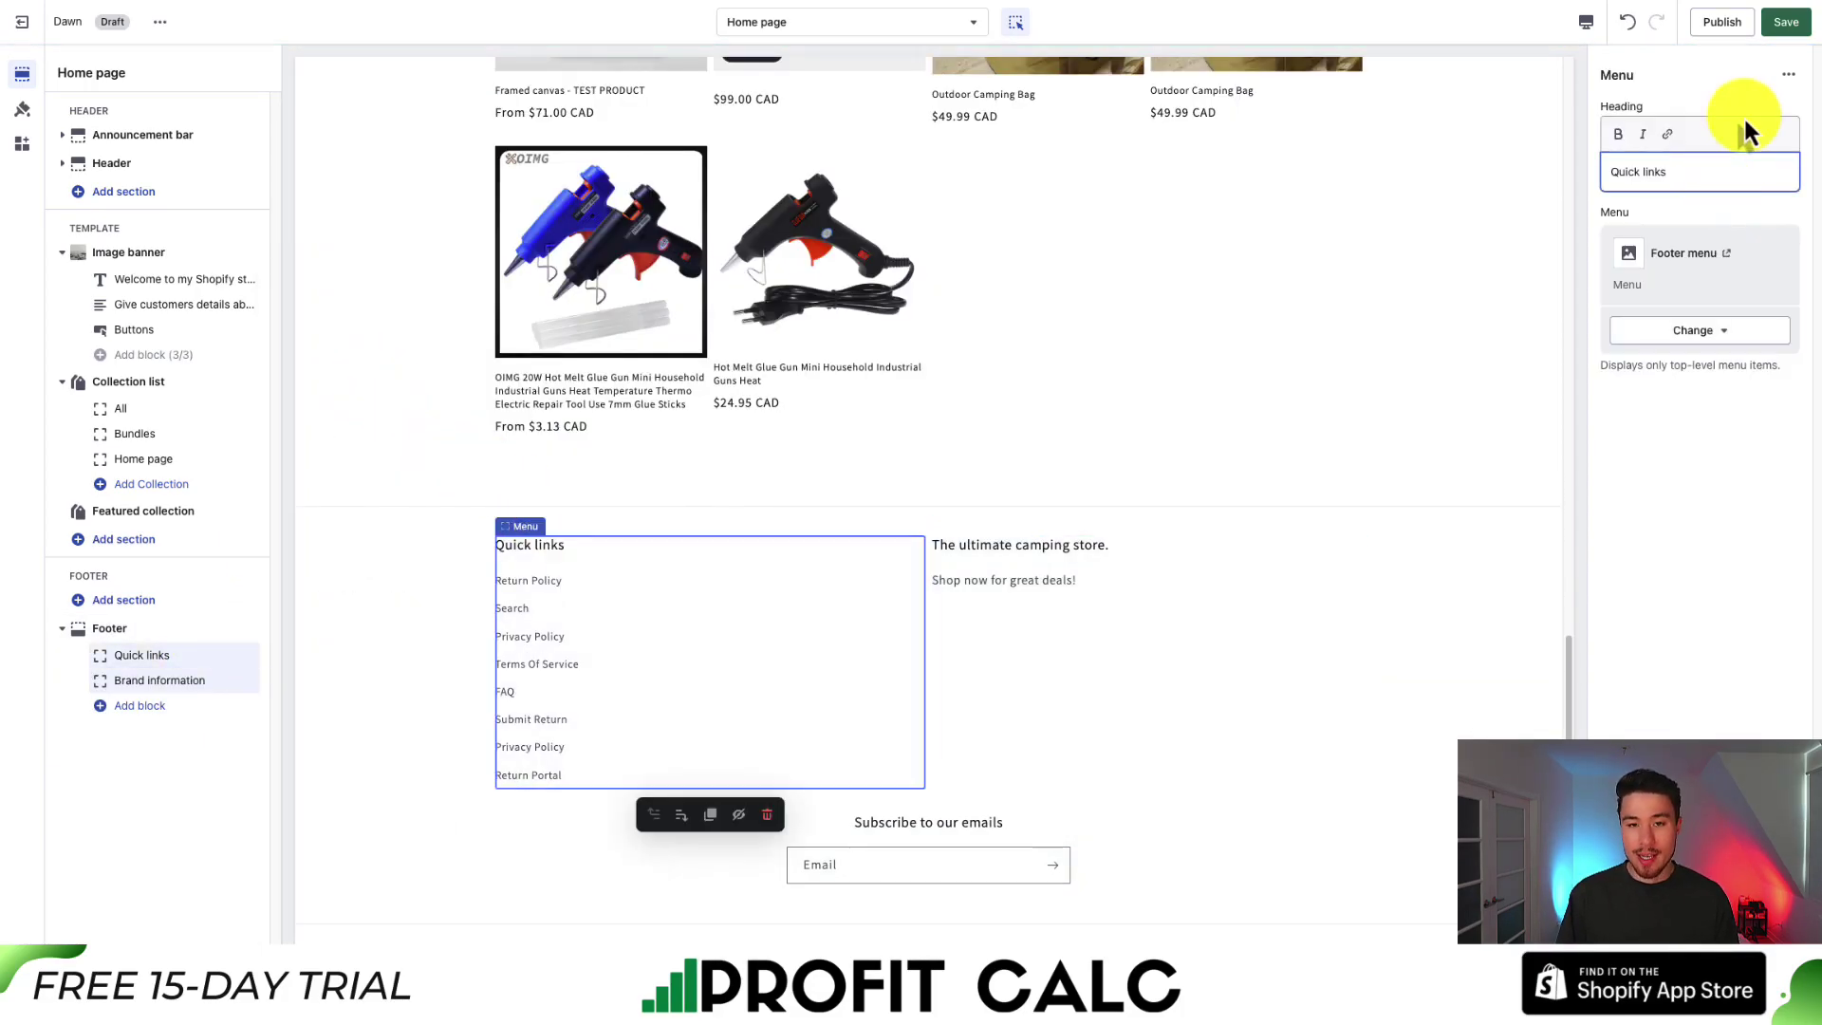
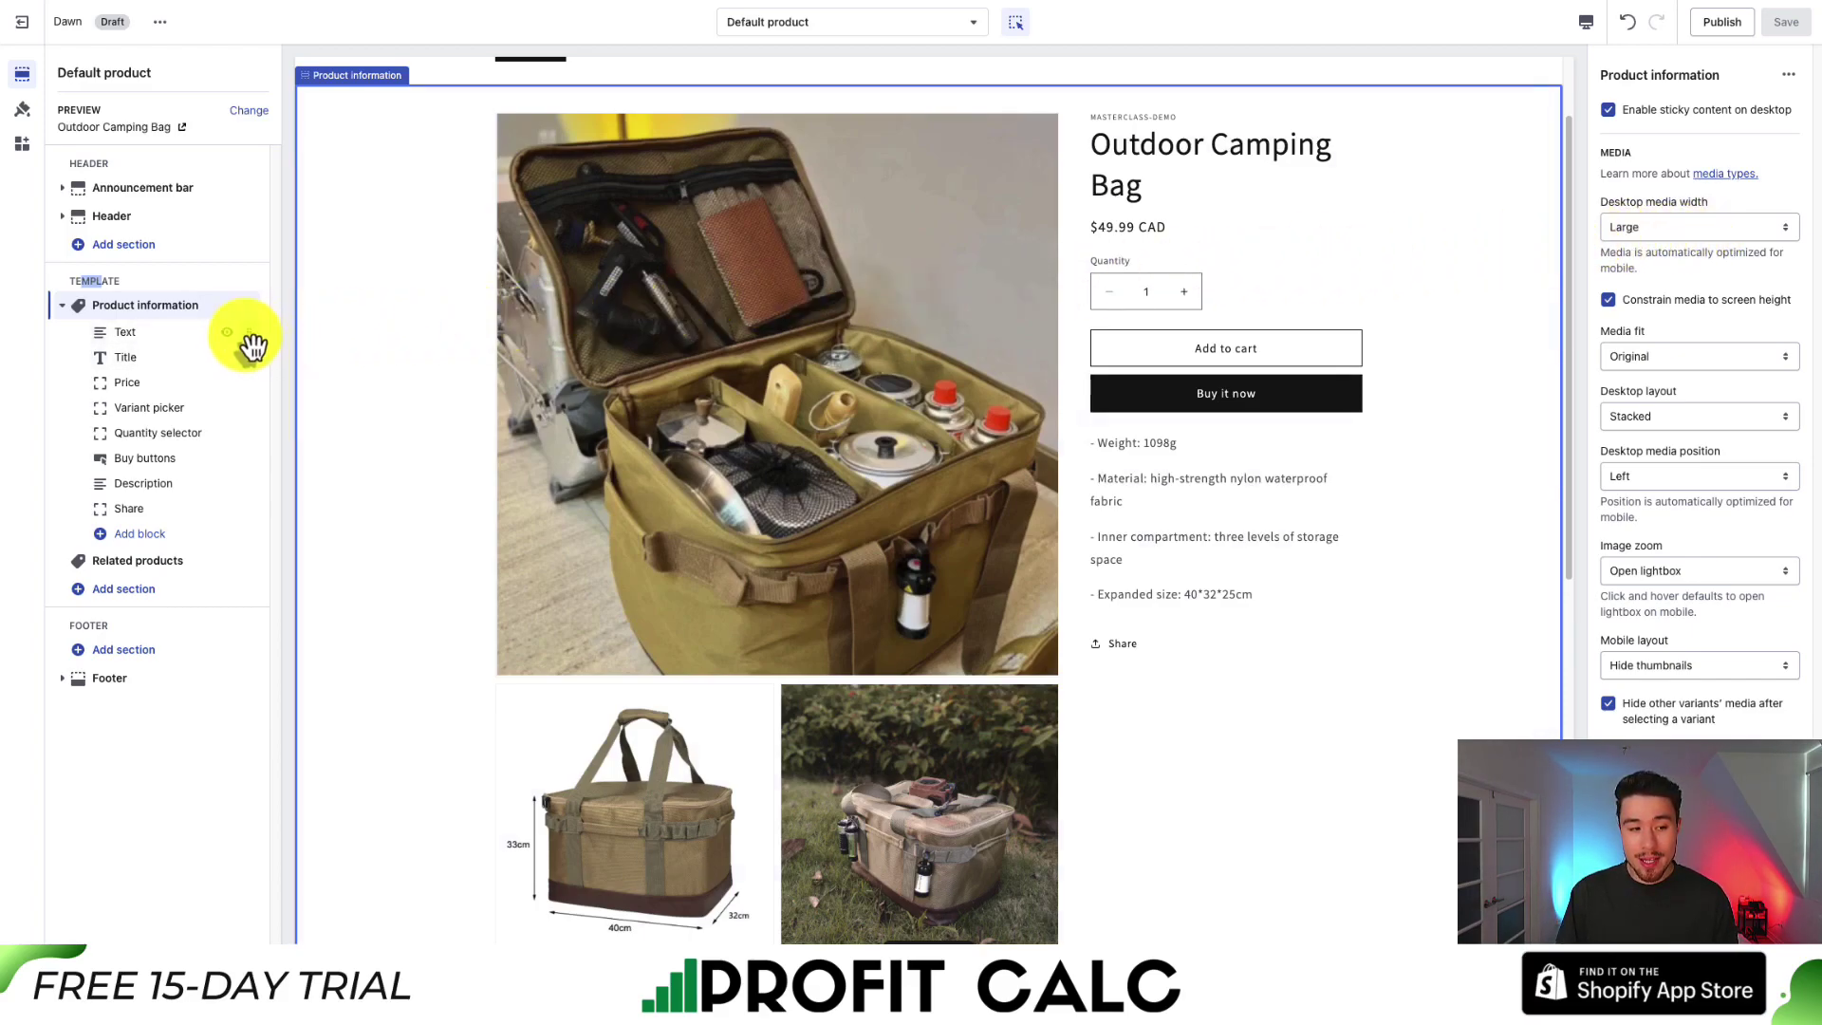
Step: Move the vendor Text block below Price in the default product template's product information, remove it, and select the Description block
{"action": "left_click_drag", "start_coordinate": [252, 343], "coordinate": [150, 392]}
{"action": "left_click", "coordinate": [150, 391]}
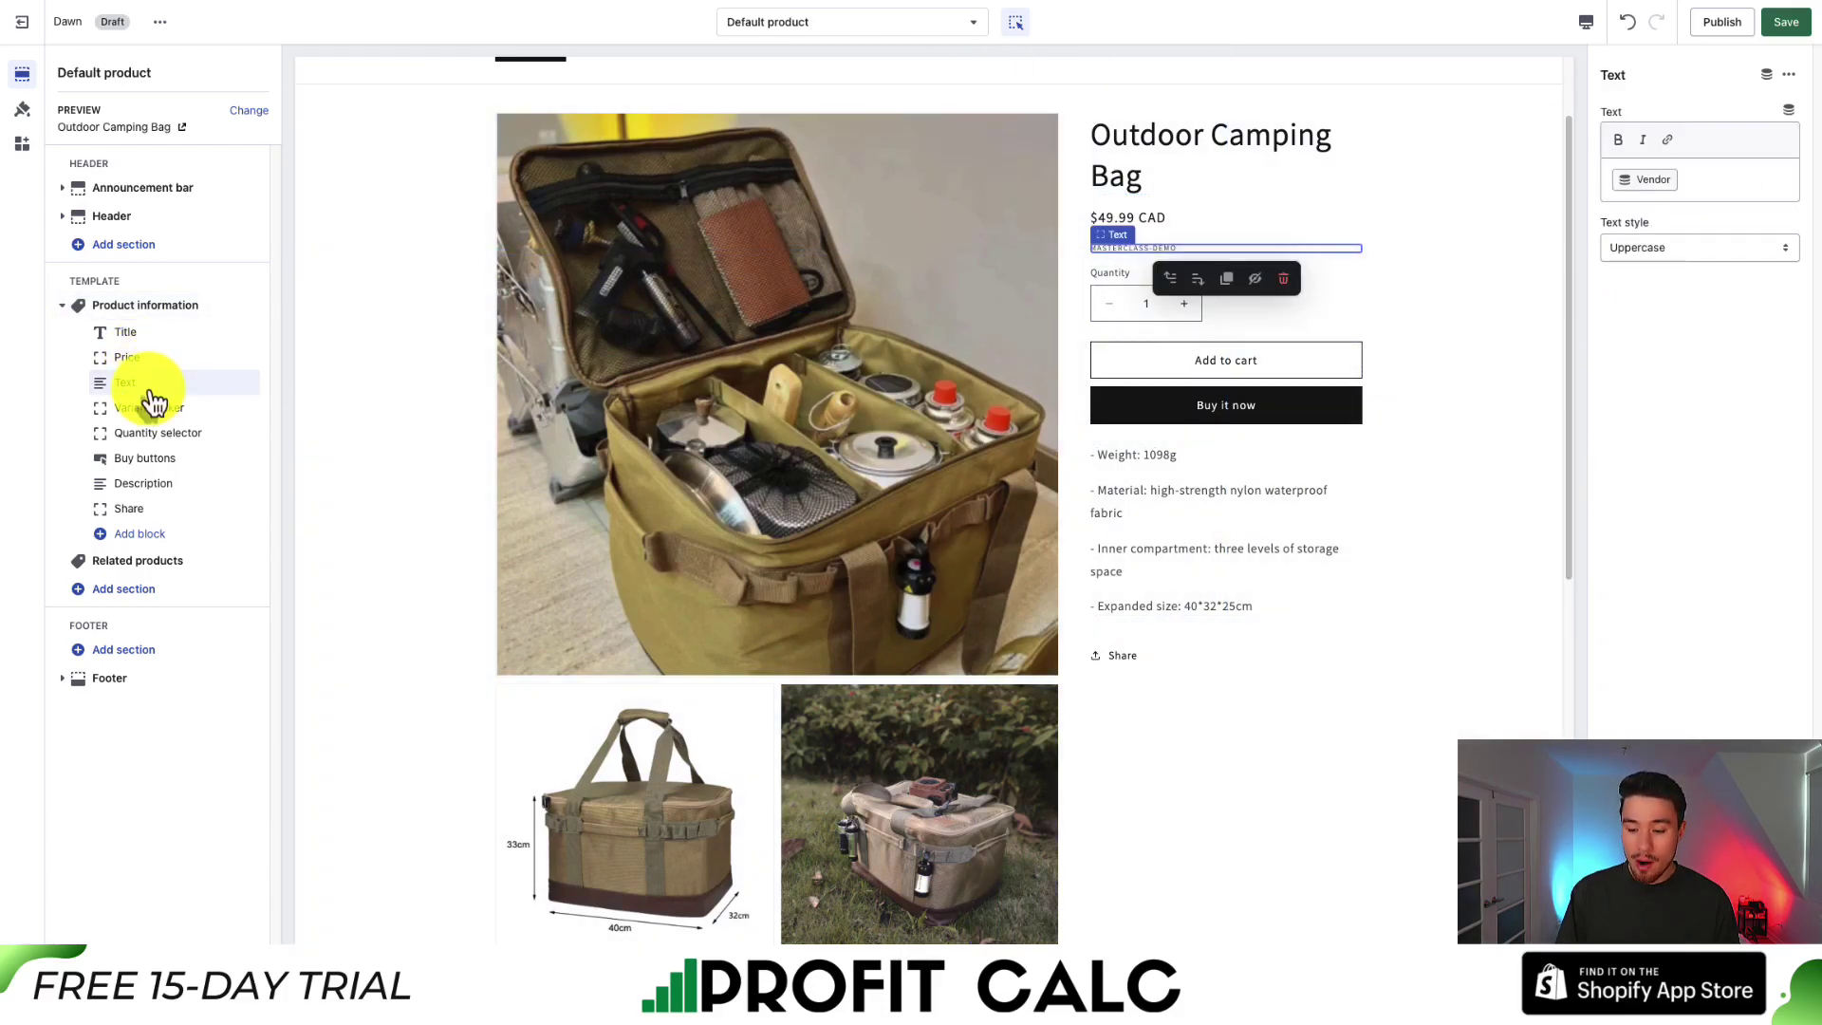
{"action": "left_click", "coordinate": [1262, 517]}
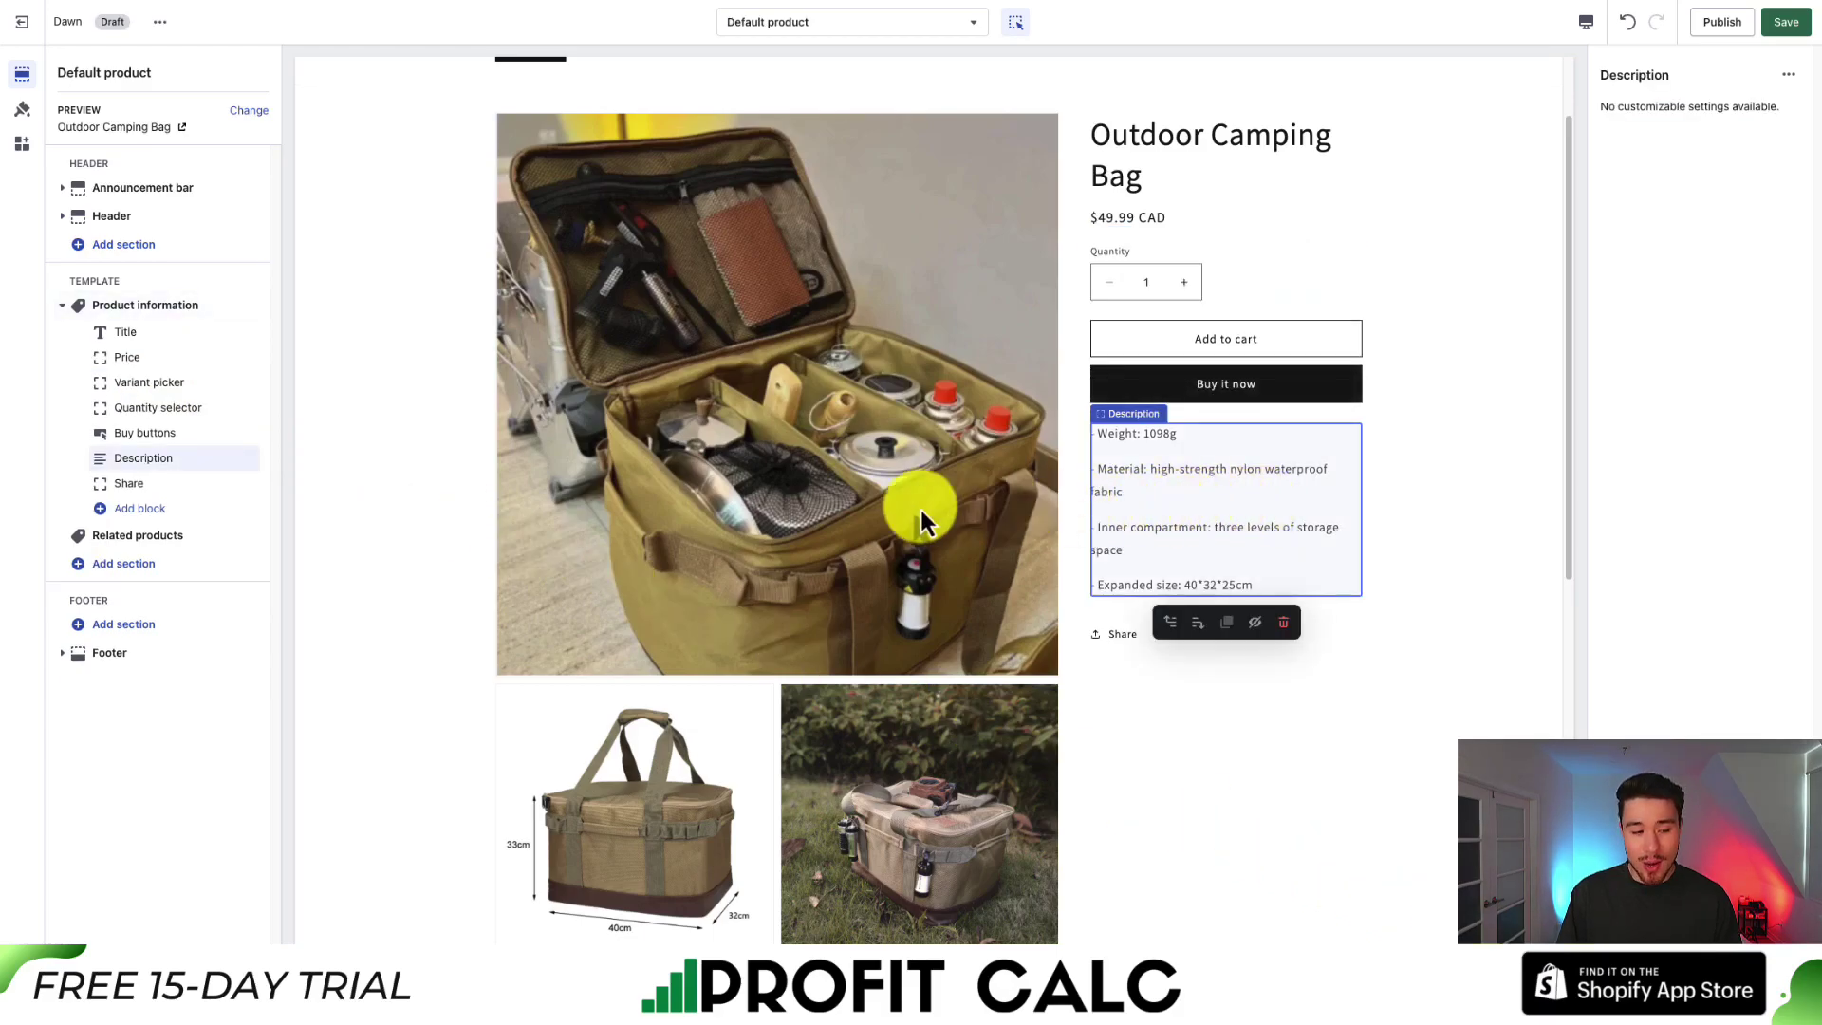
Step: Search the product information blocks for "review" and add the Judge.me Review Widget
{"action": "left_click", "coordinate": [152, 510]}
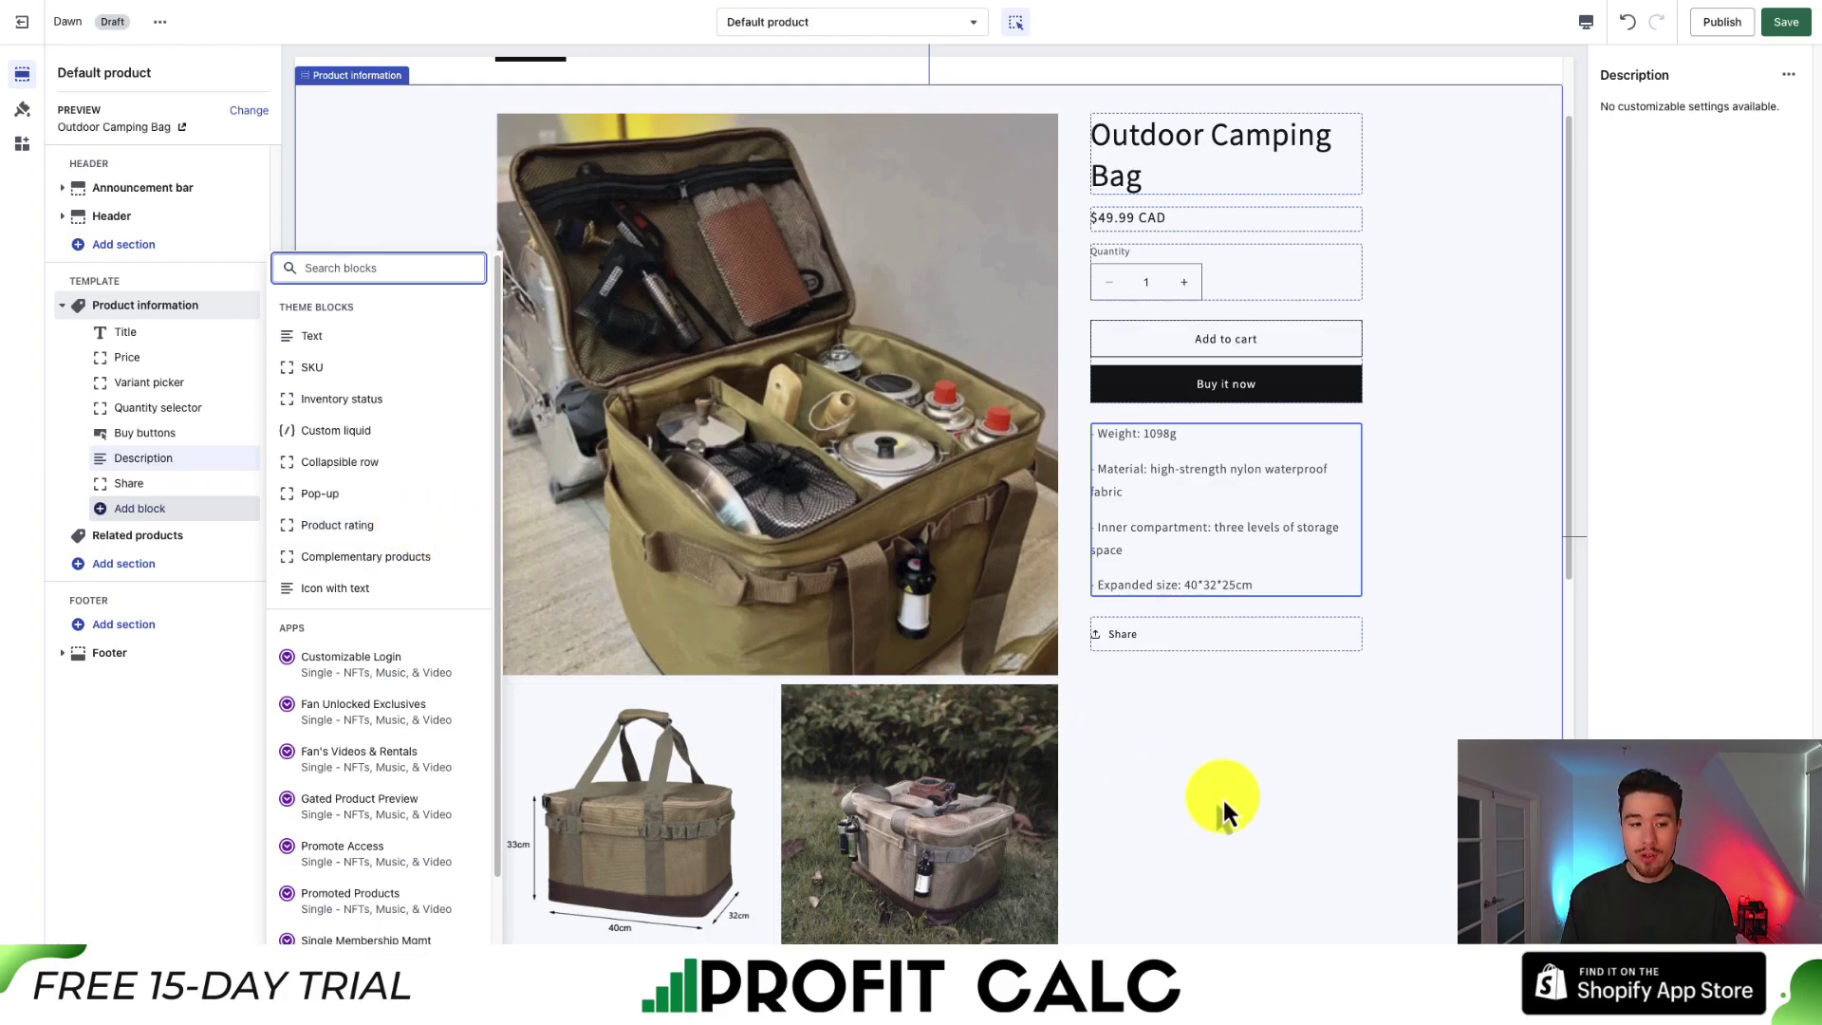
{"action": "type", "text": "rev"}
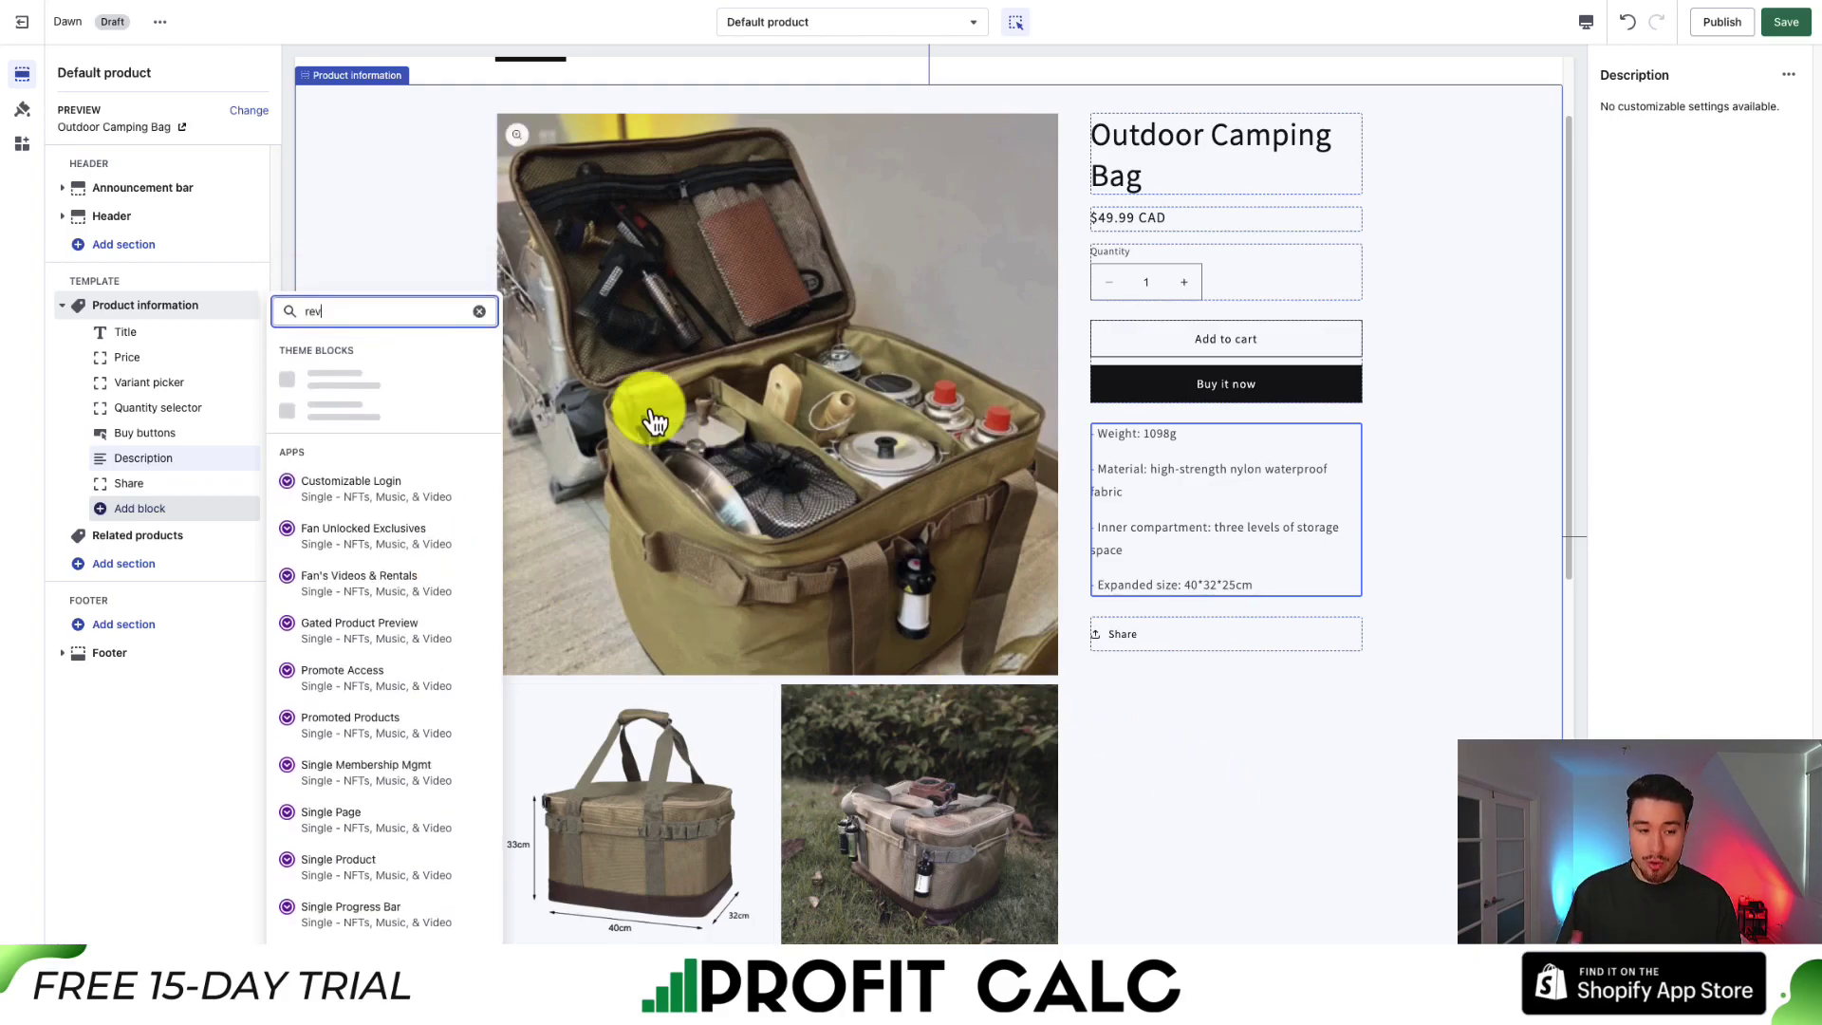
{"action": "type", "text": "iew"}
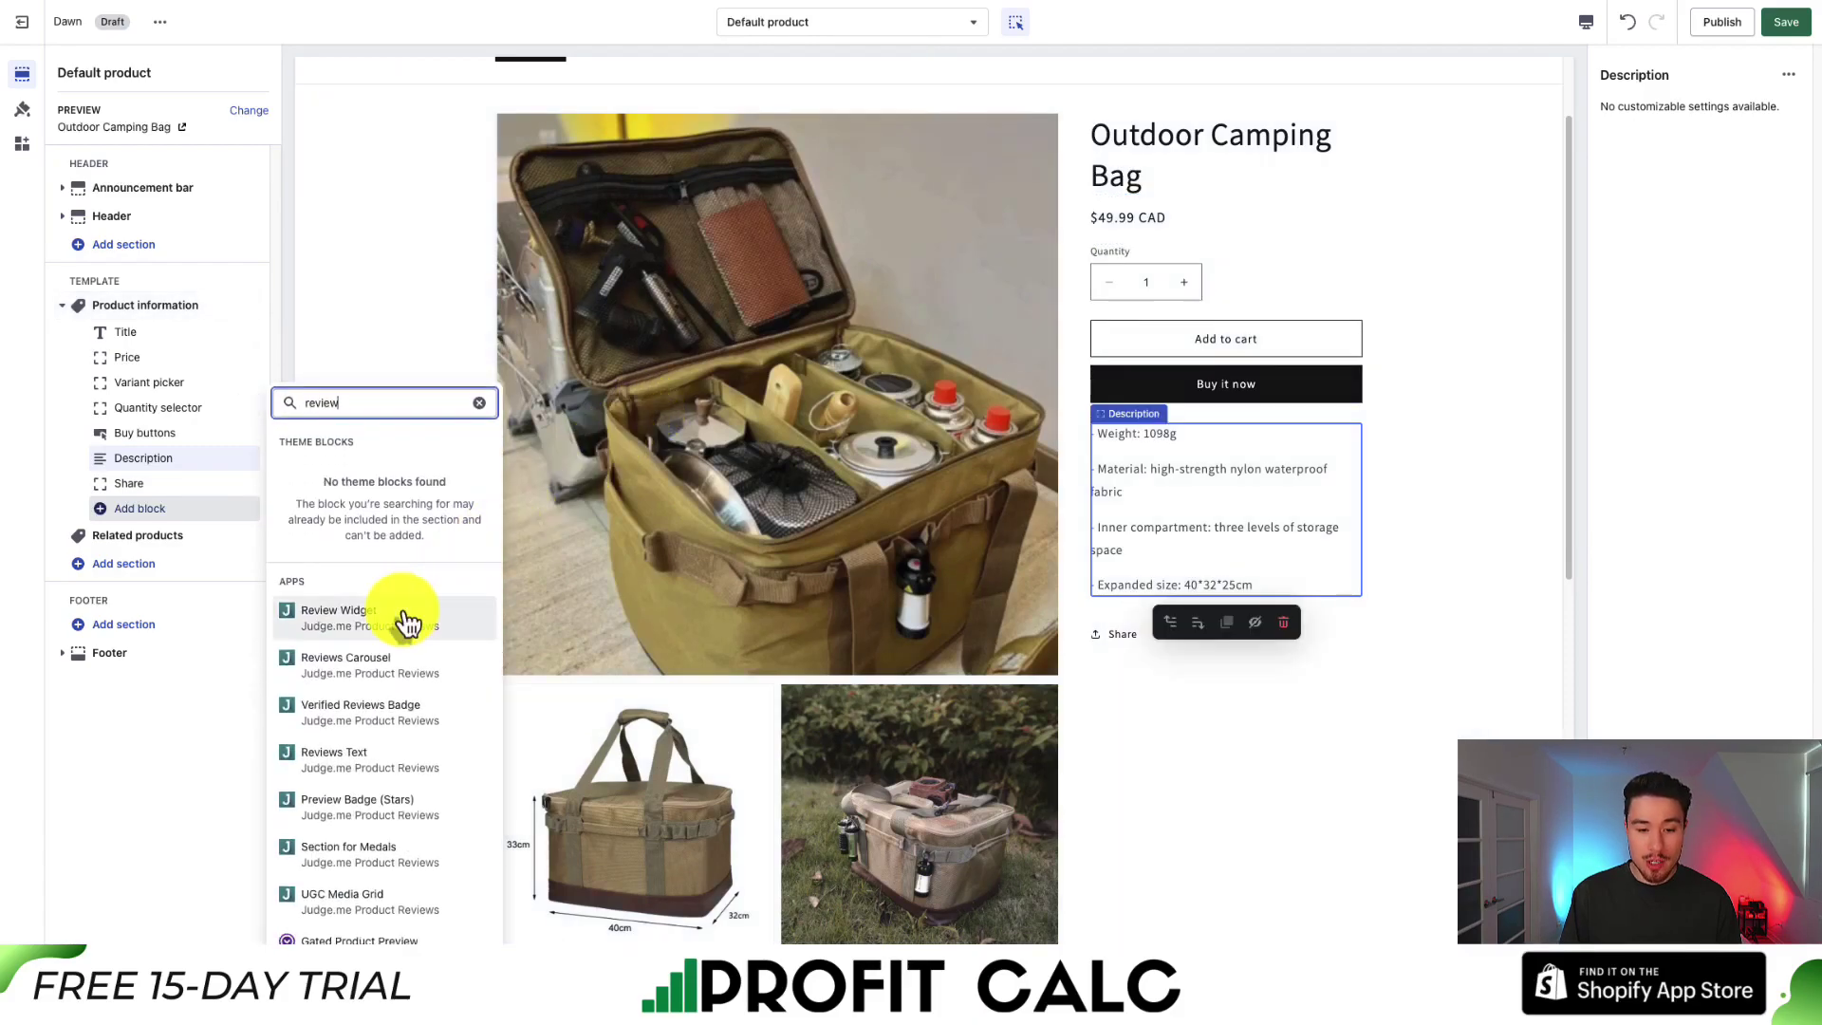
{"action": "left_click", "coordinate": [403, 619]}
Step: Add the Judge.me Preview Badge (Stars) block to the product information and place it directly below the Title
{"action": "type", "text": "revie"}
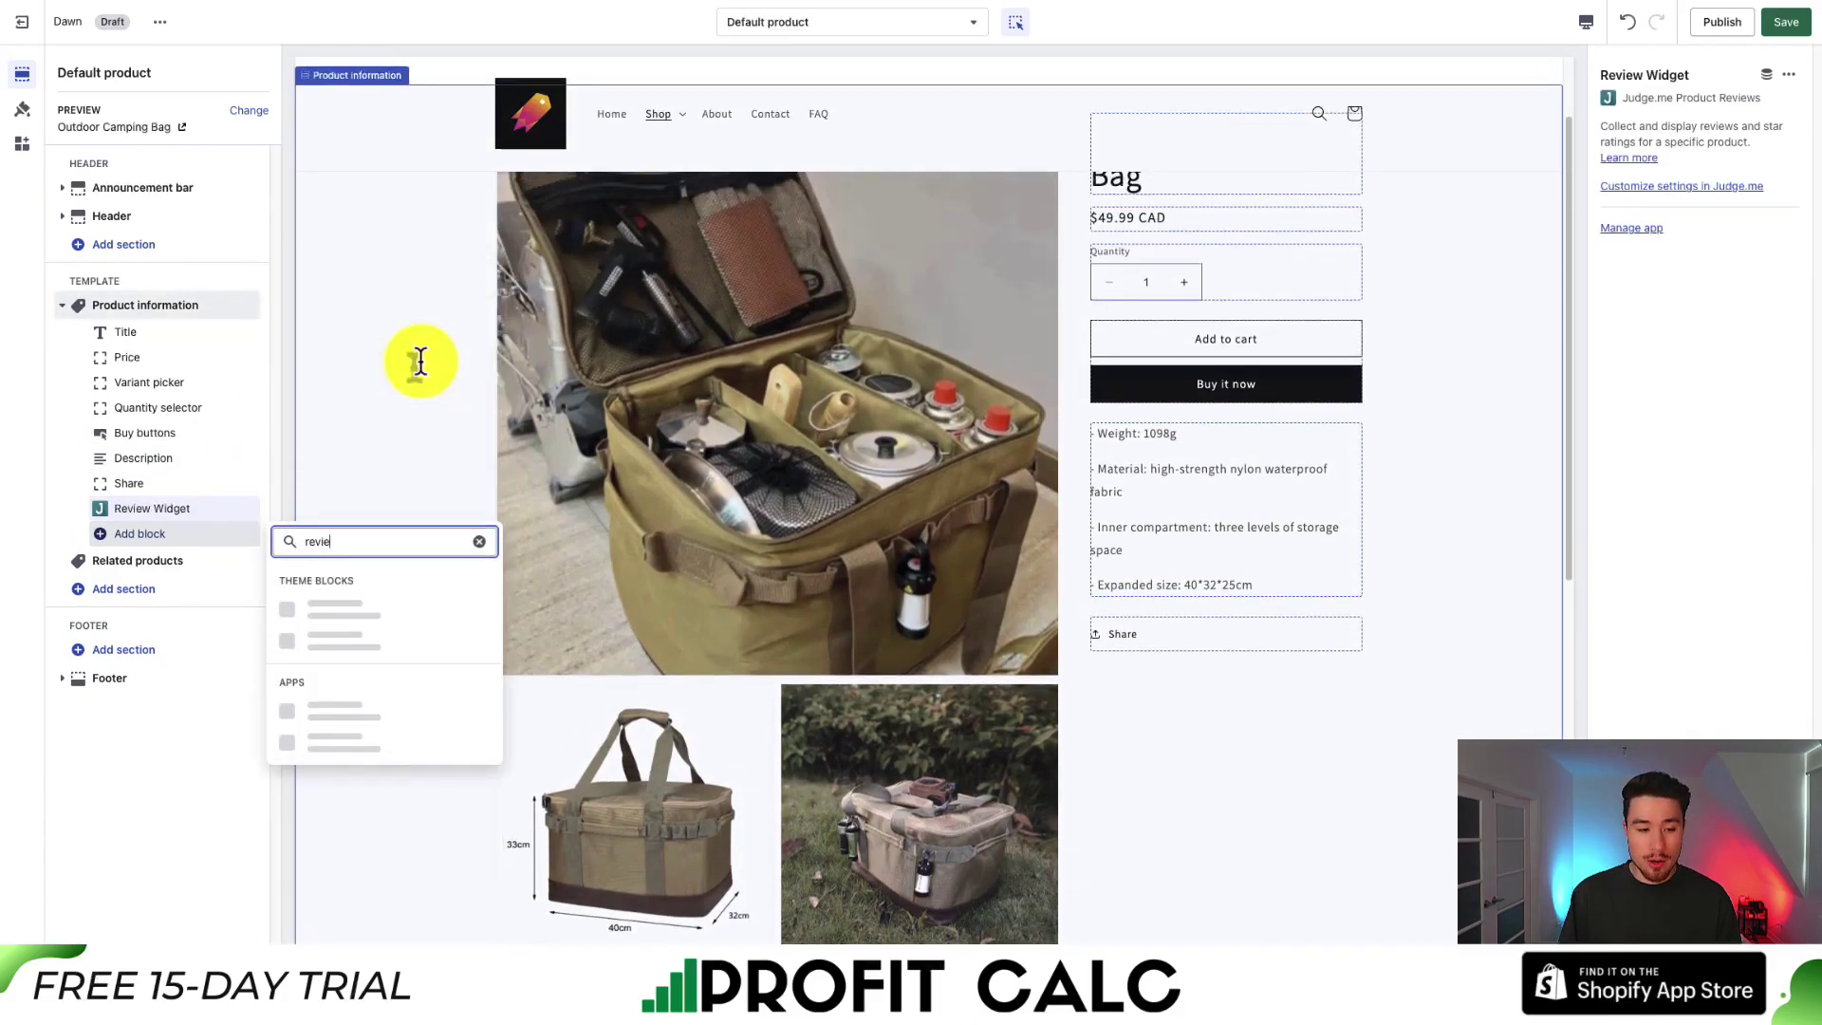
{"action": "type", "text": "w"}
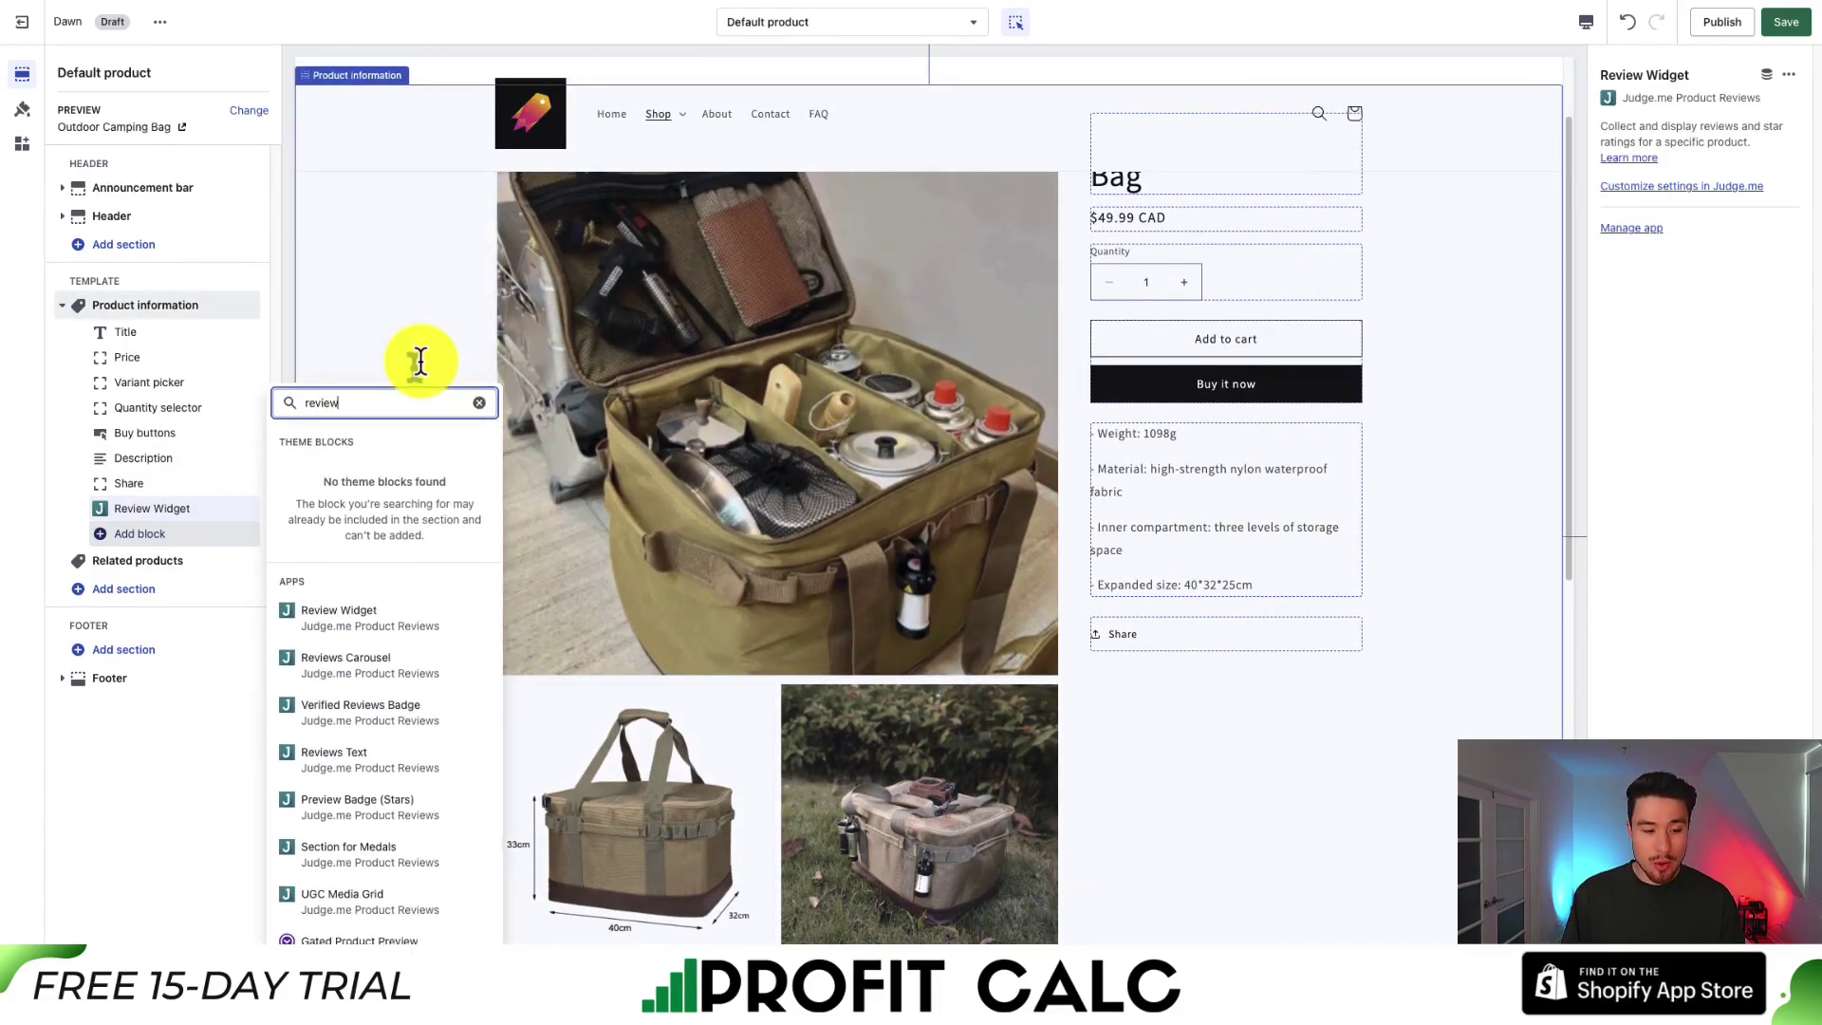
{"action": "left_click", "coordinate": [408, 807]}
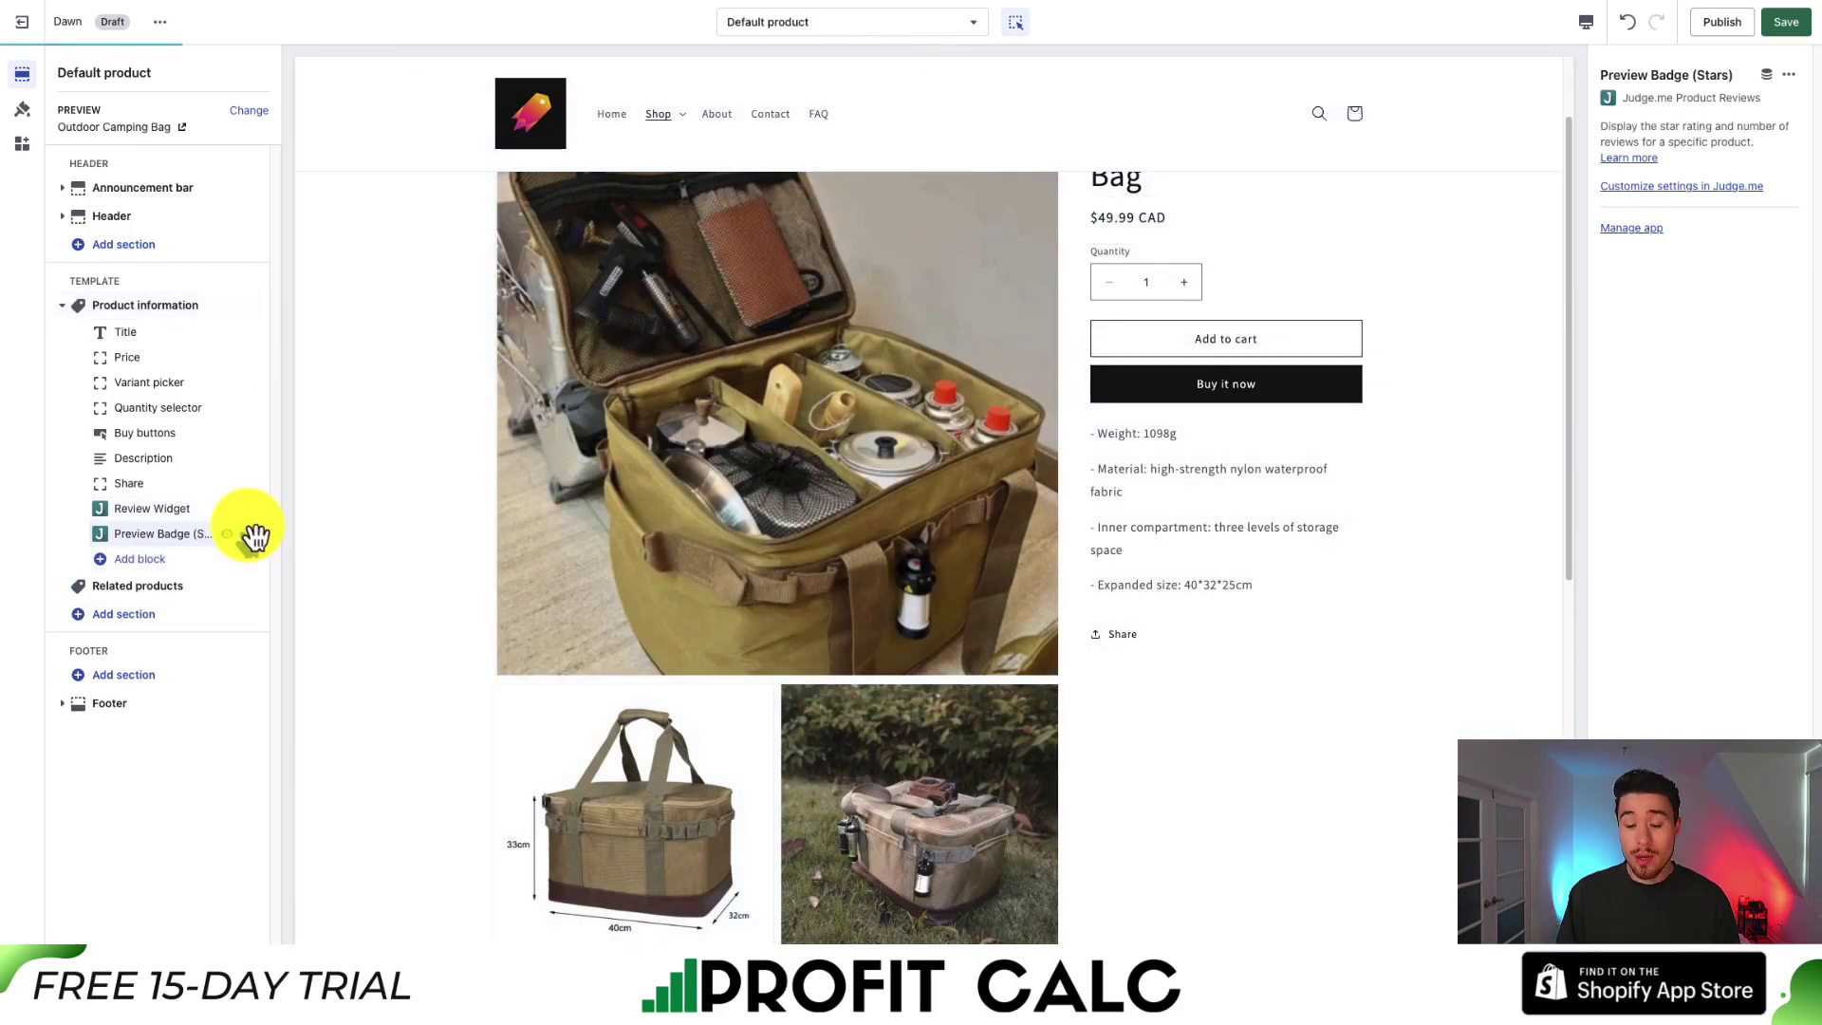
{"action": "left_click_drag", "start_coordinate": [254, 536], "coordinate": [244, 348]}
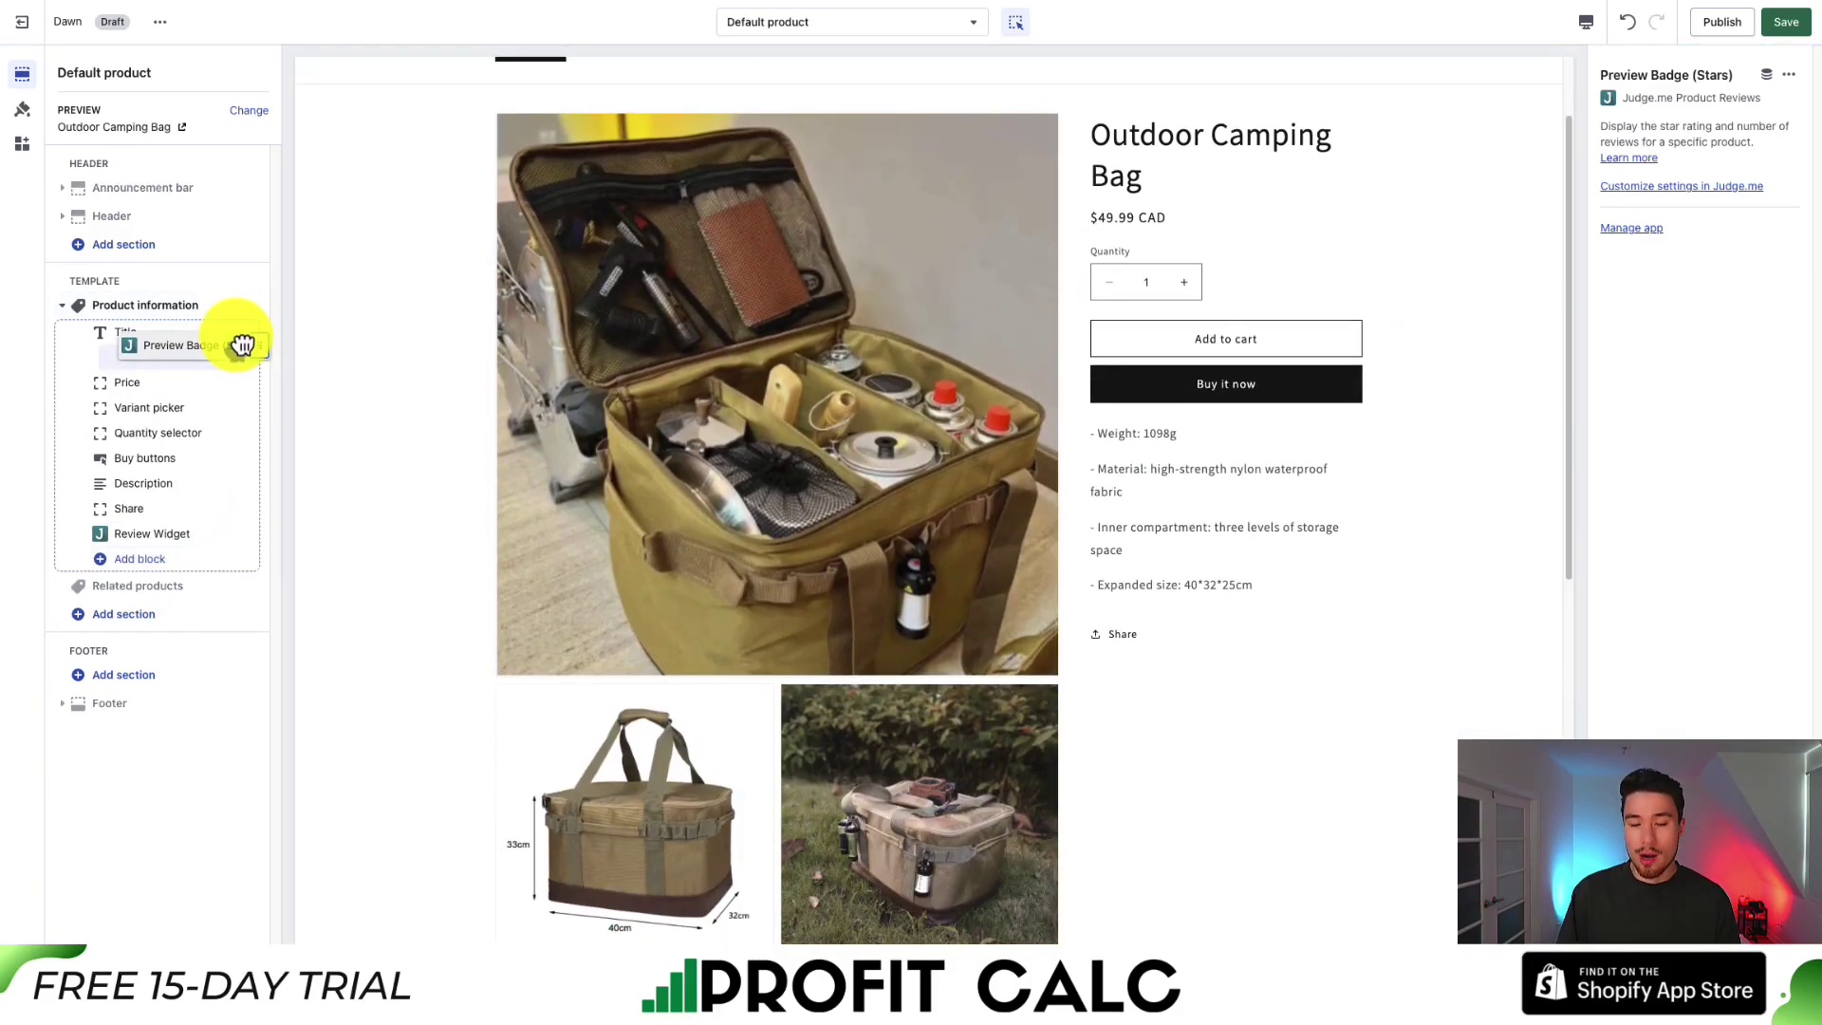
Step: Examine the related products area and browse the sections available for the product template
{"action": "scroll", "coordinate": [1364, 613], "scroll_direction": "down", "scroll_amount": 4}
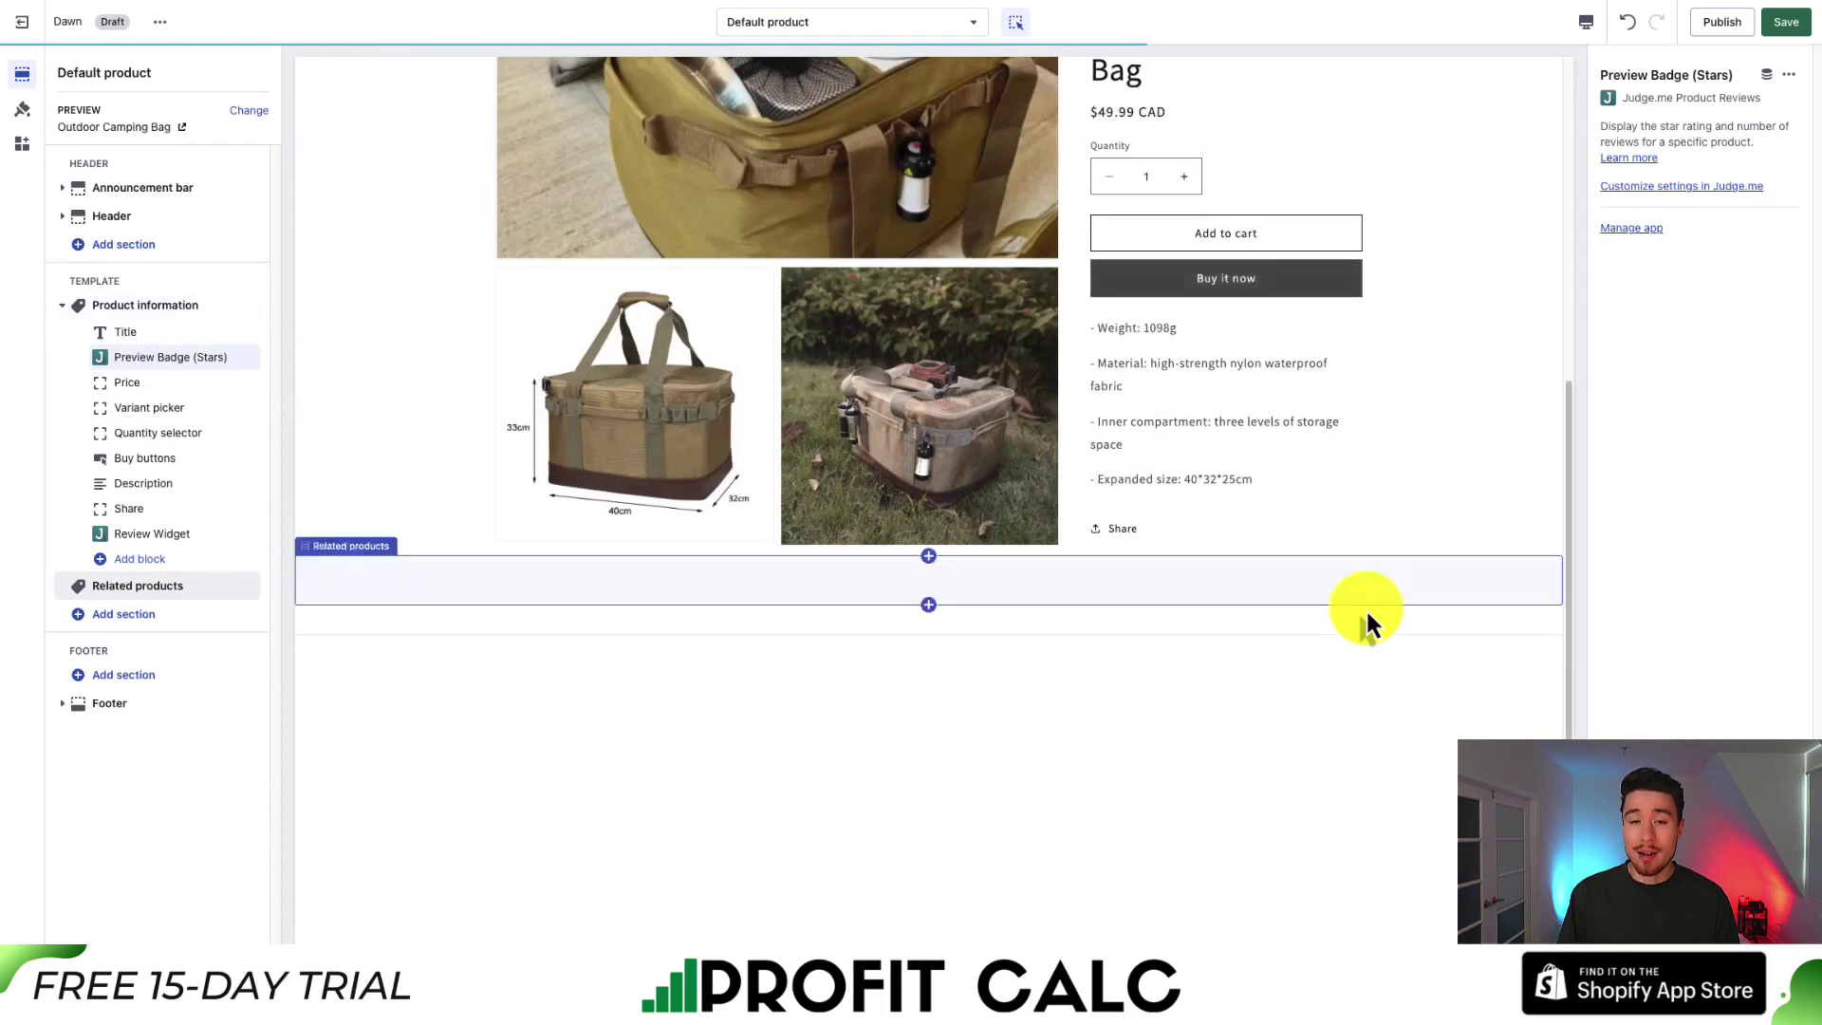
{"action": "scroll", "coordinate": [1253, 524], "scroll_direction": "down", "scroll_amount": 6}
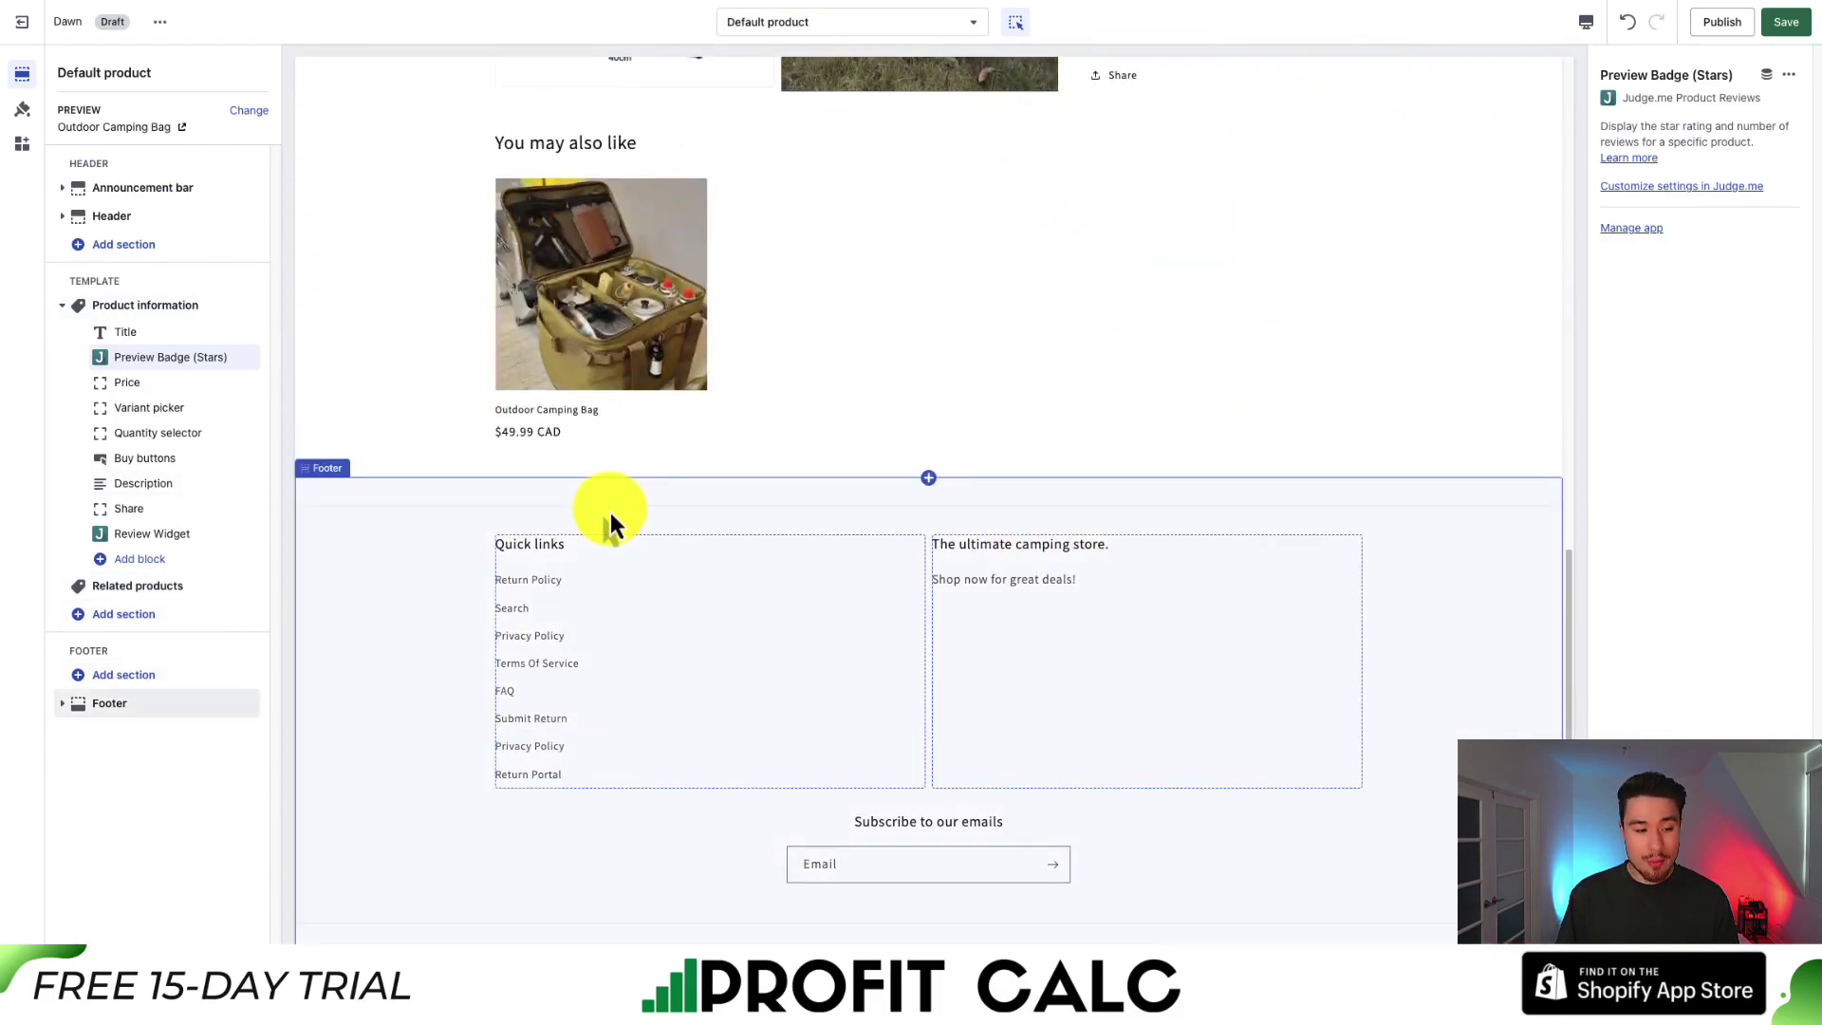
{"action": "left_click", "coordinate": [84, 614]}
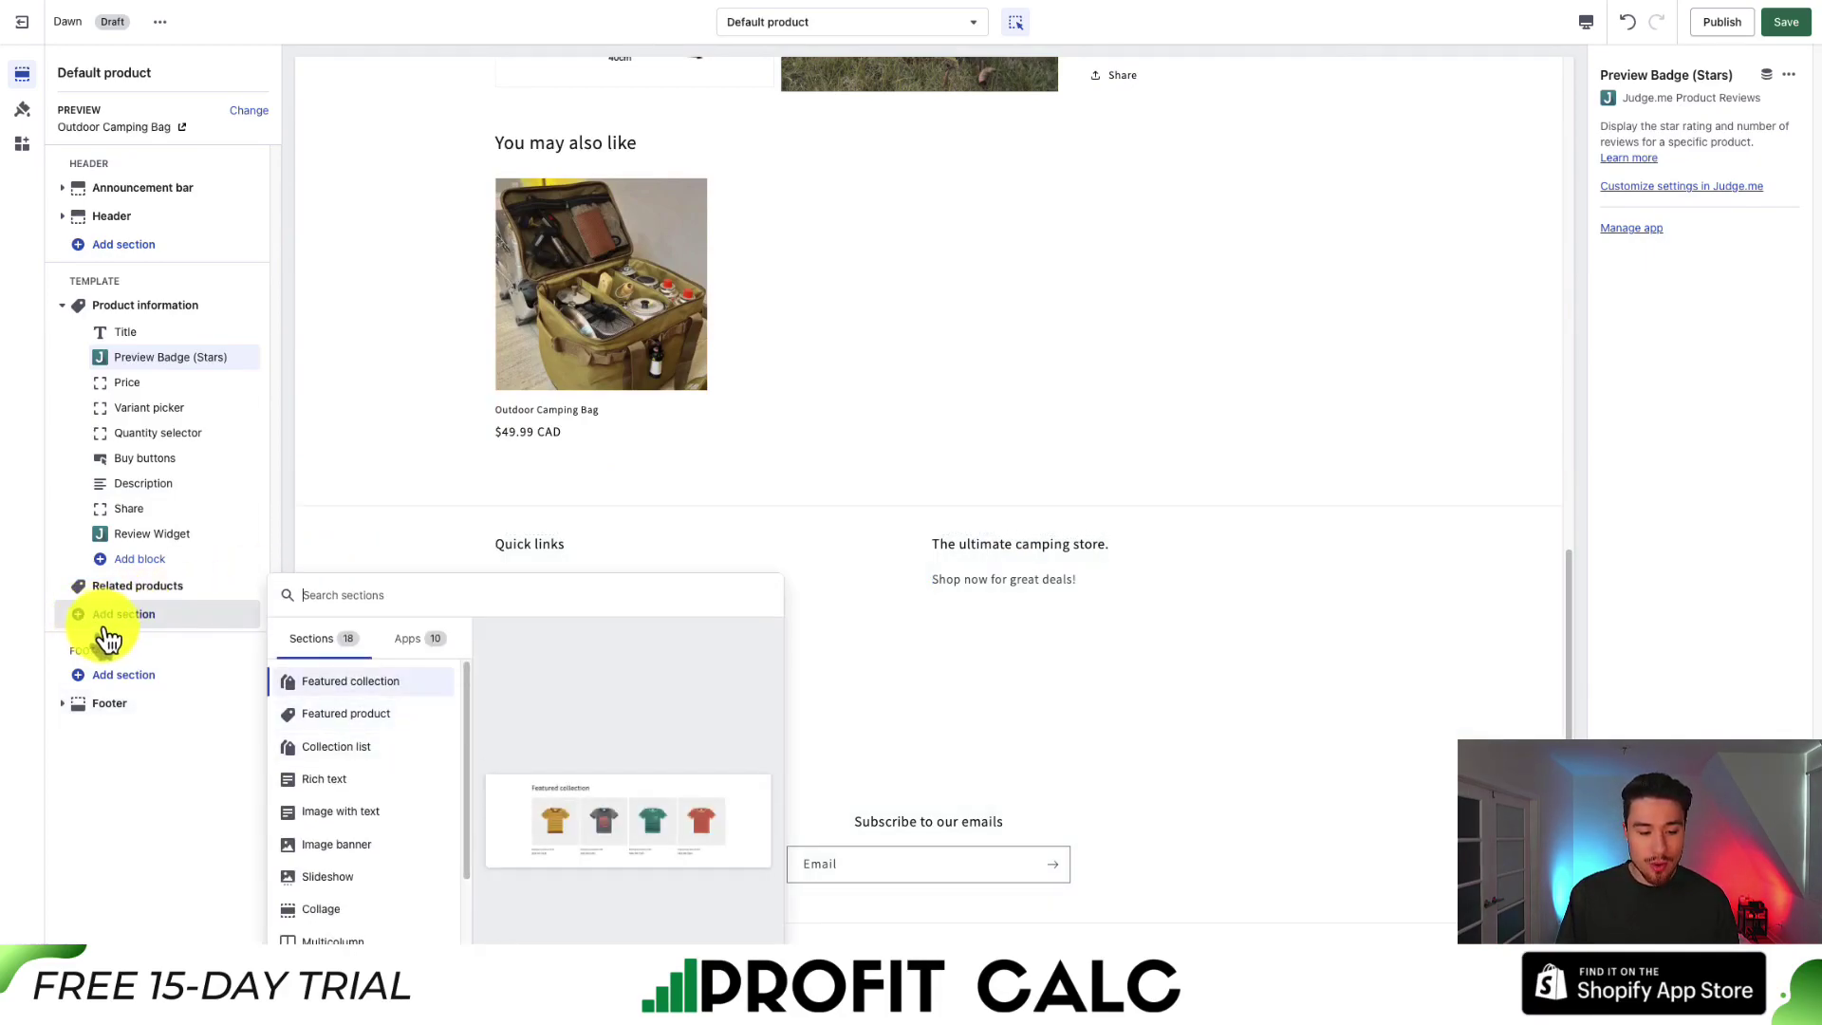
{"action": "scroll", "coordinate": [418, 784], "scroll_direction": "down", "scroll_amount": 3}
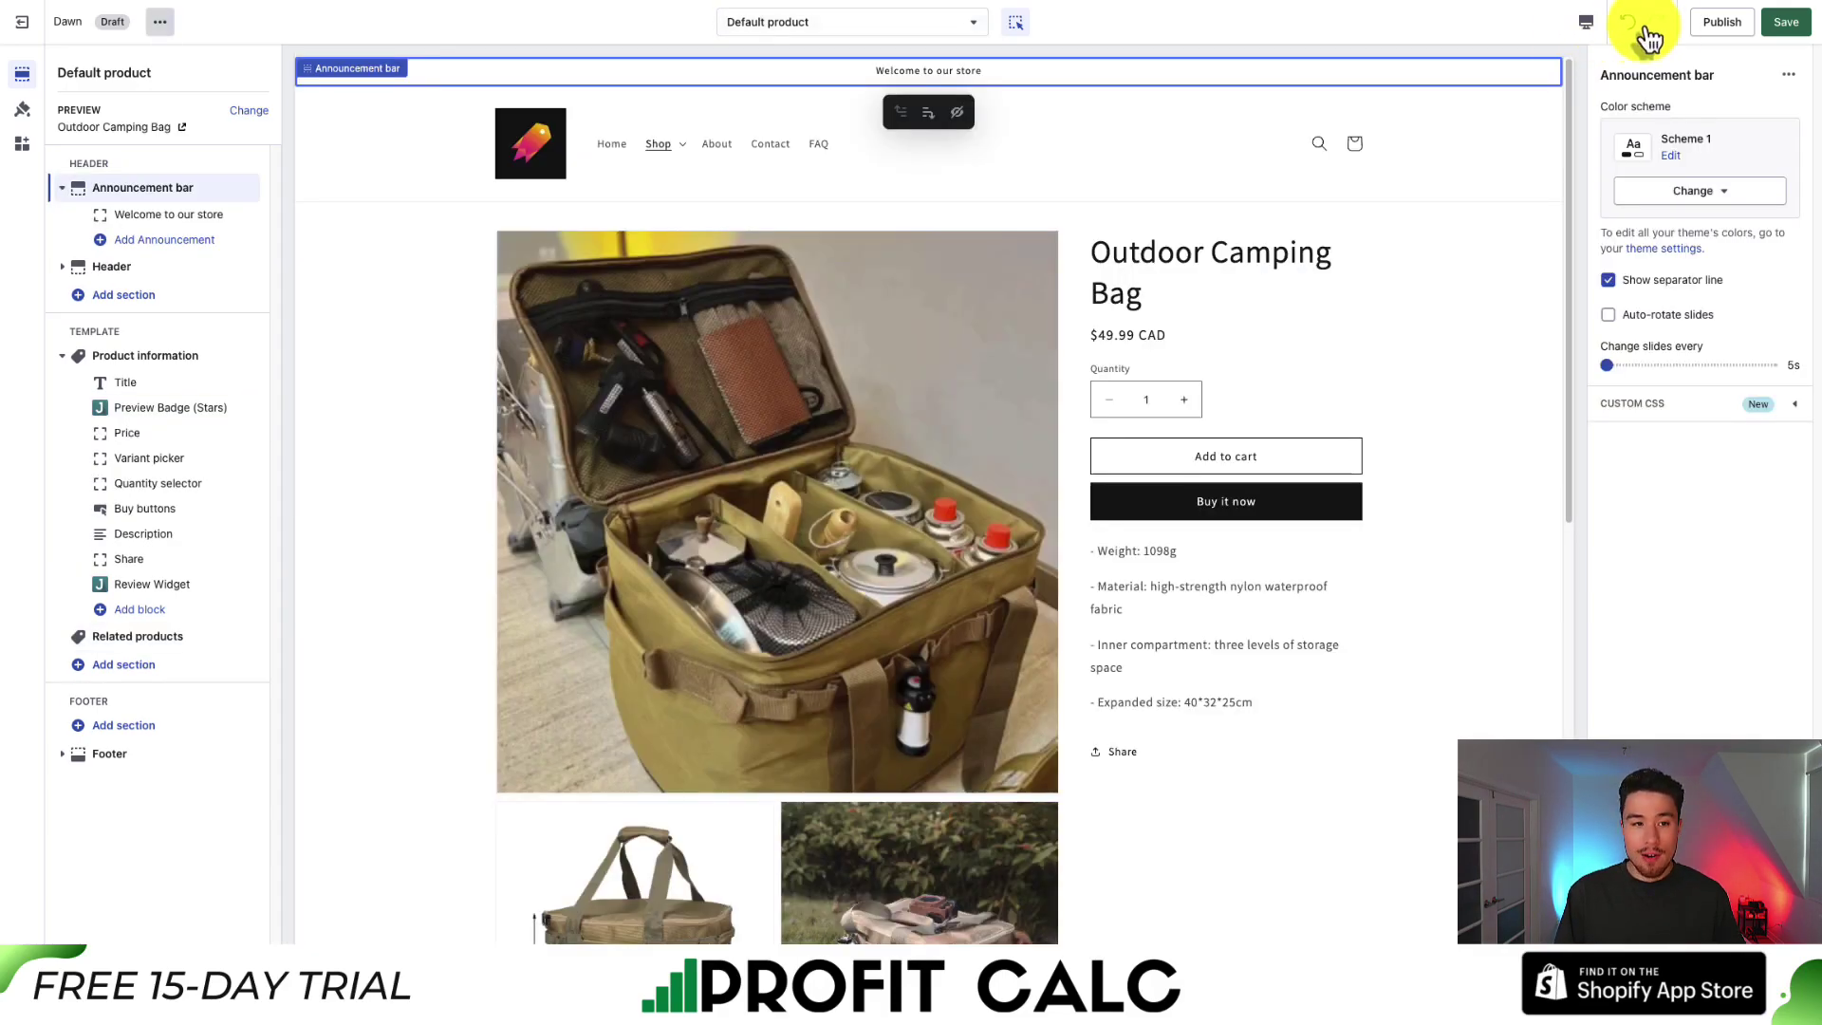
Step: Save the product template changes and preview the draft theme's storefront home page
{"action": "left_click", "coordinate": [1790, 28]}
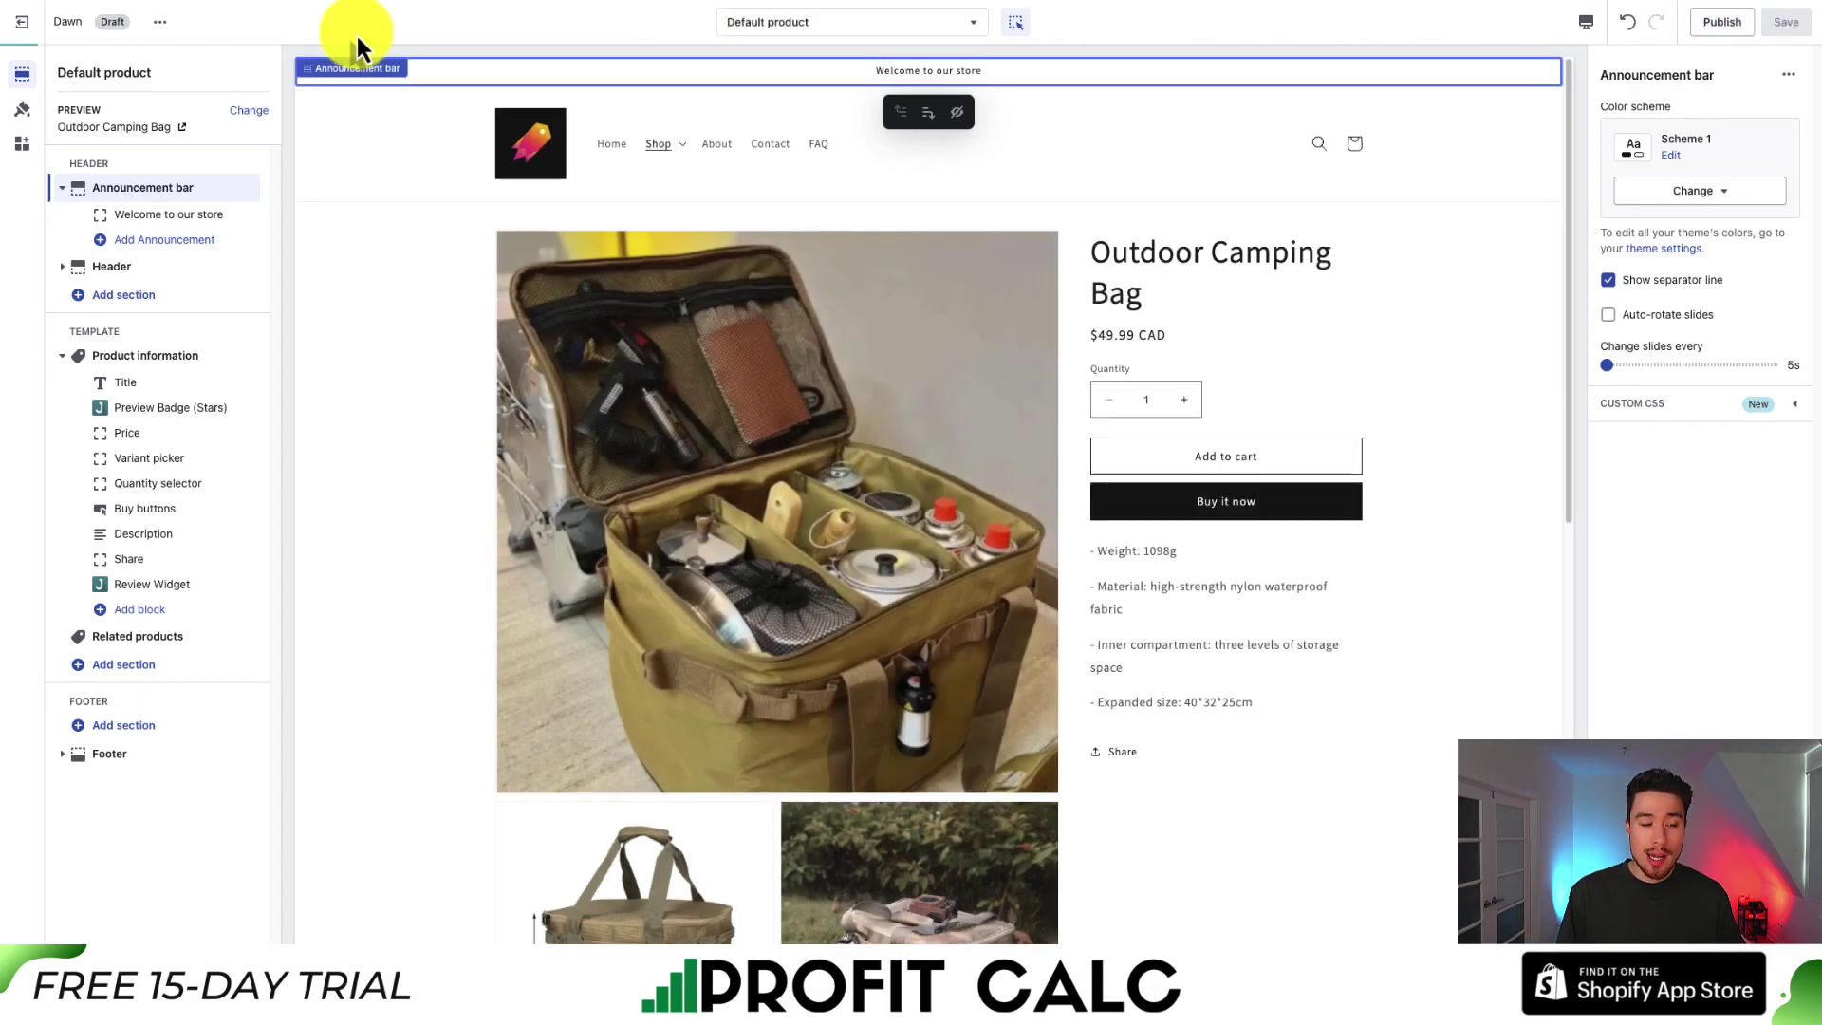
{"action": "left_click", "coordinate": [160, 21]}
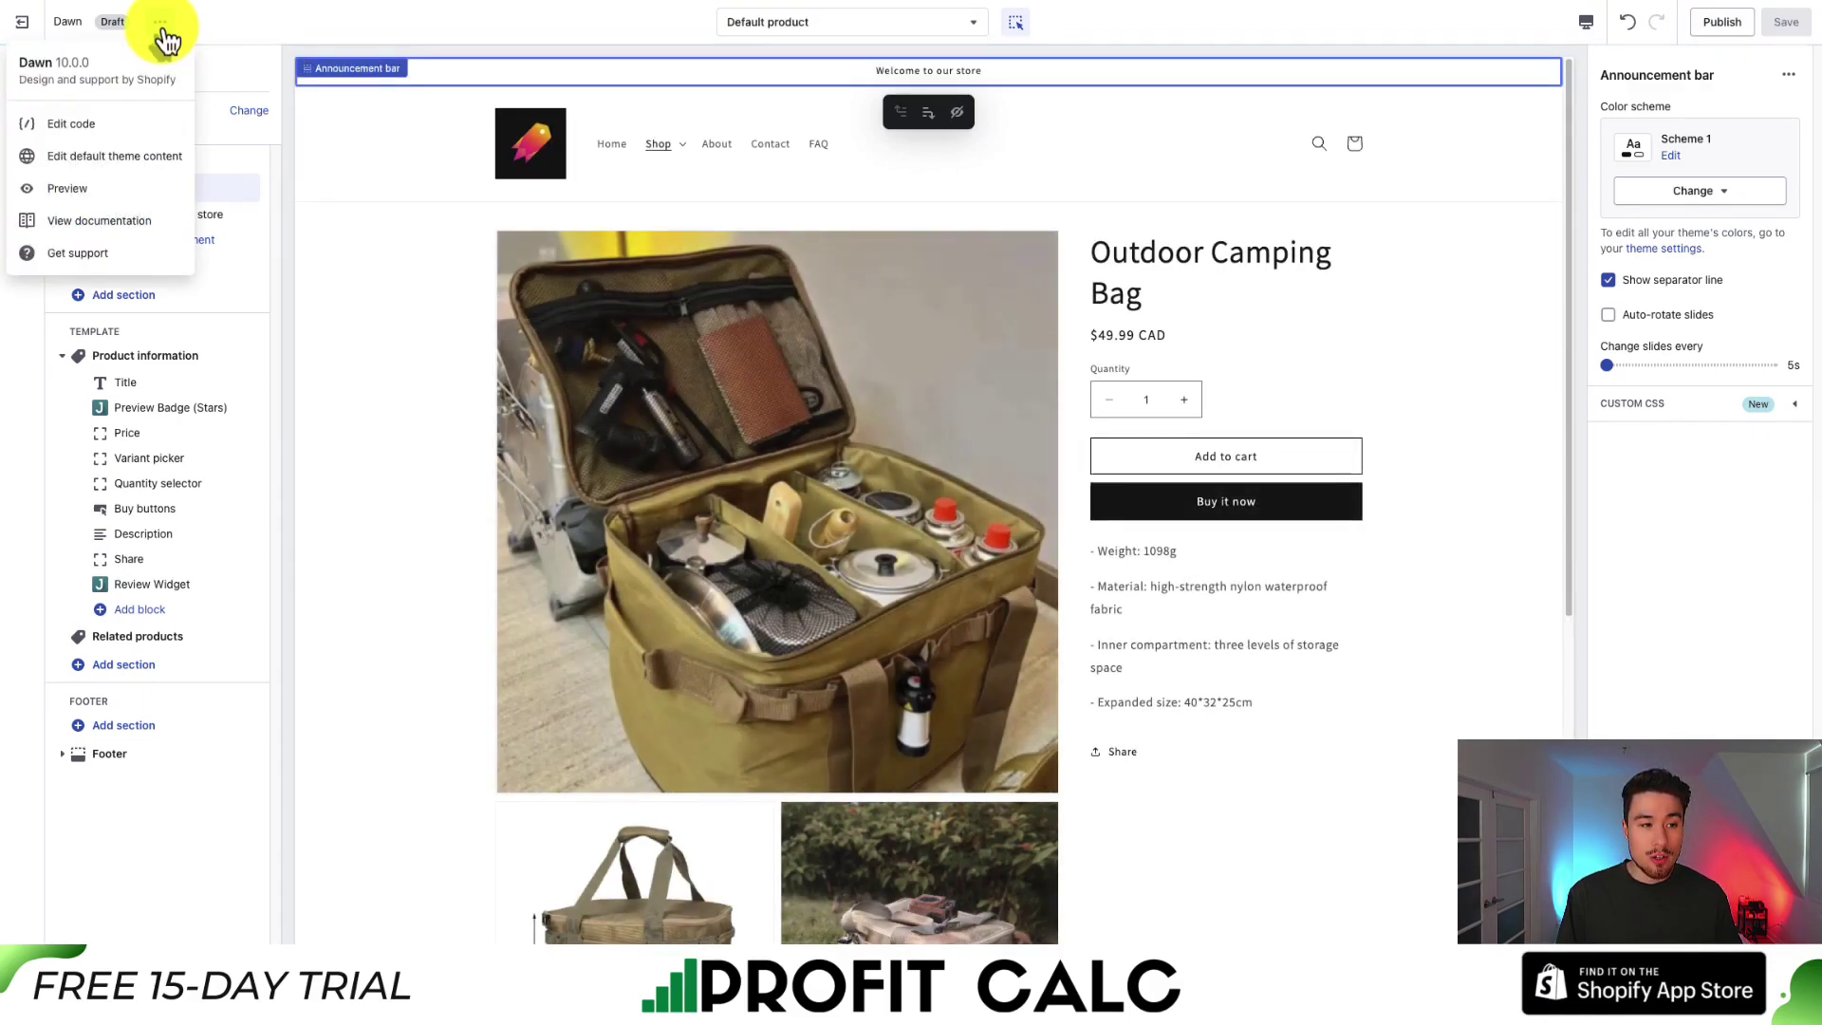
{"action": "left_click", "coordinate": [136, 120]}
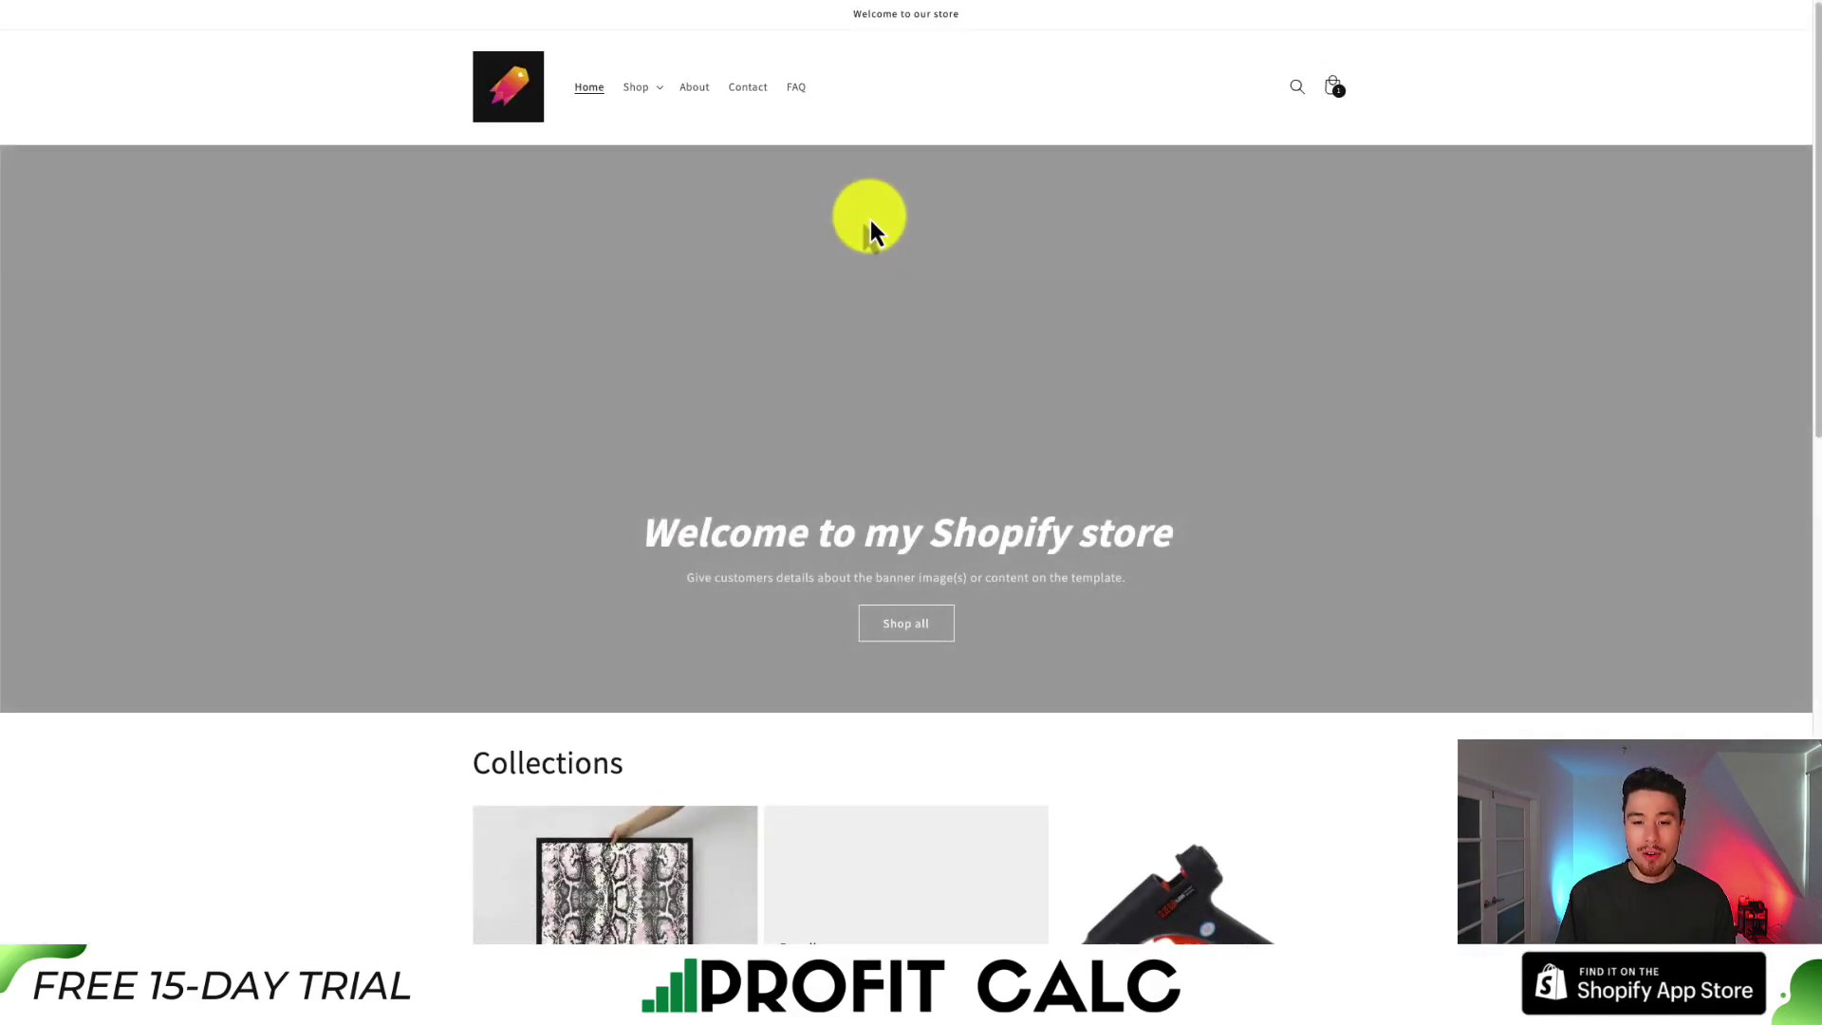
{"action": "scroll", "coordinate": [870, 220], "scroll_direction": "down", "scroll_amount": 8}
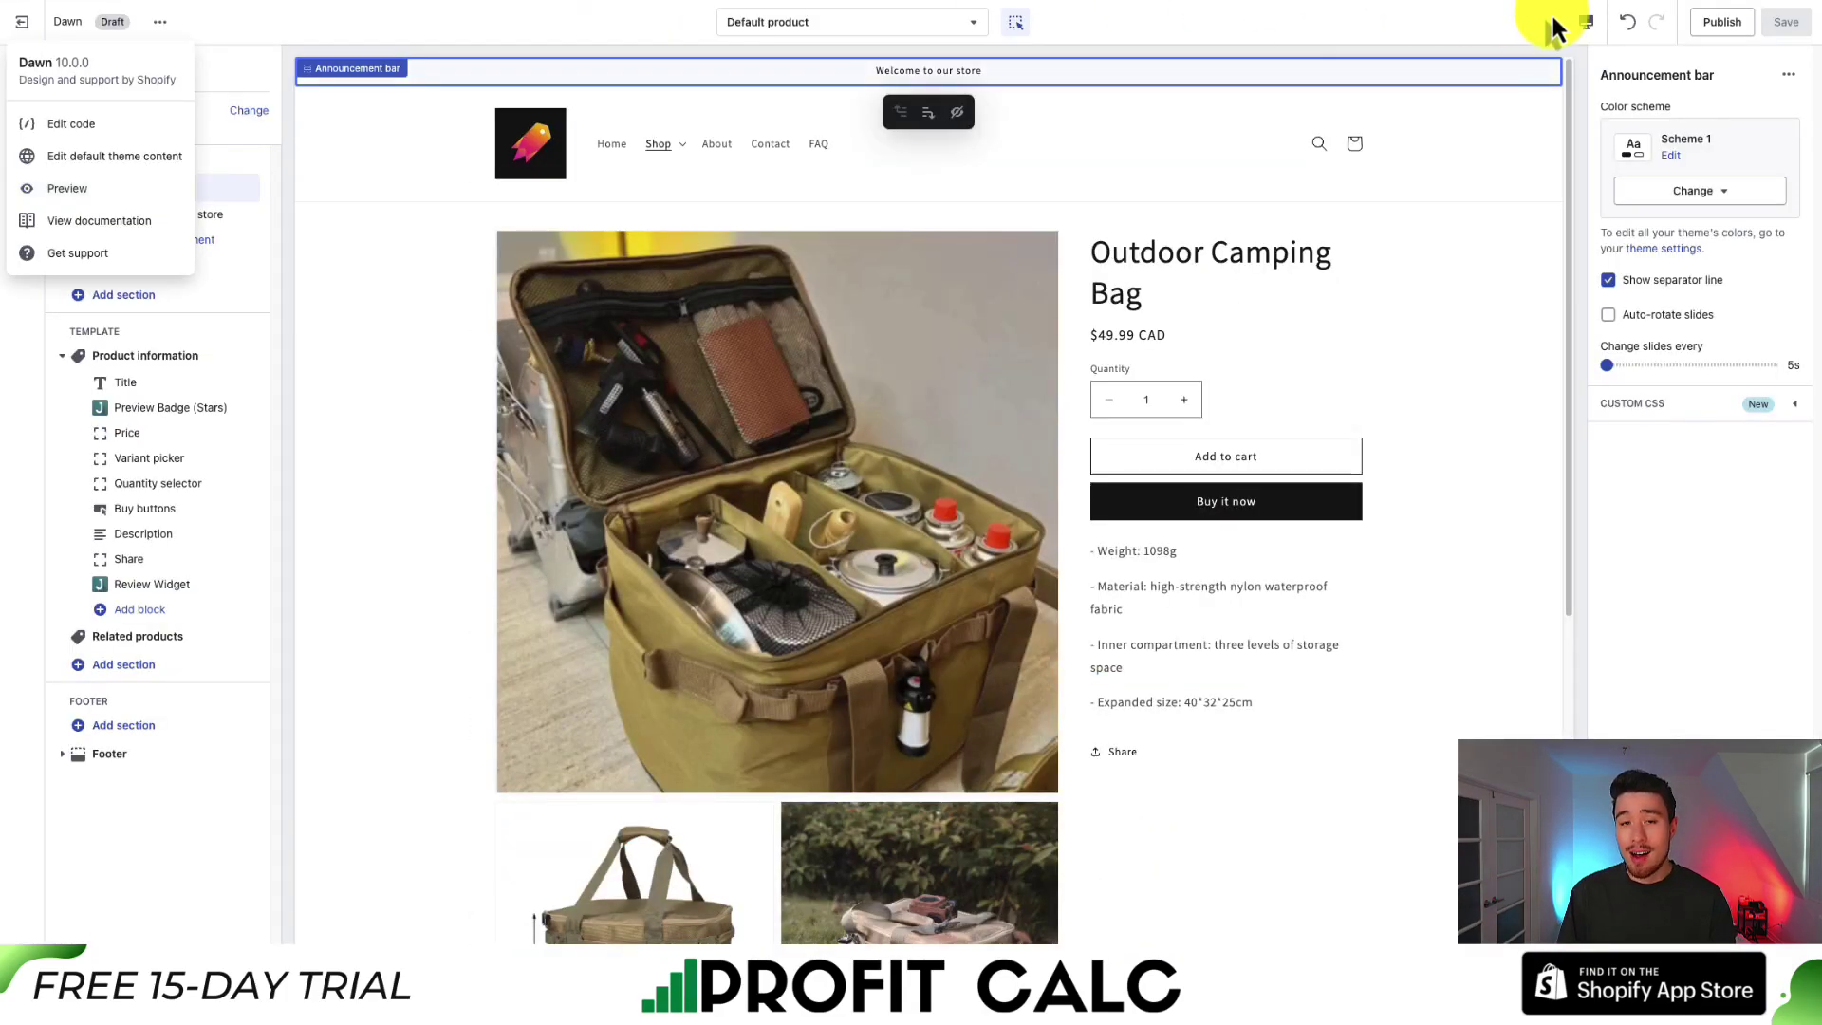
Step: Publish the Dawn draft to replace the current theme "Dawn - June 20th"
{"action": "left_click", "coordinate": [1711, 25]}
{"action": "left_click_drag", "start_coordinate": [758, 543], "coordinate": [913, 545]}
{"action": "left_click", "coordinate": [1092, 603]}
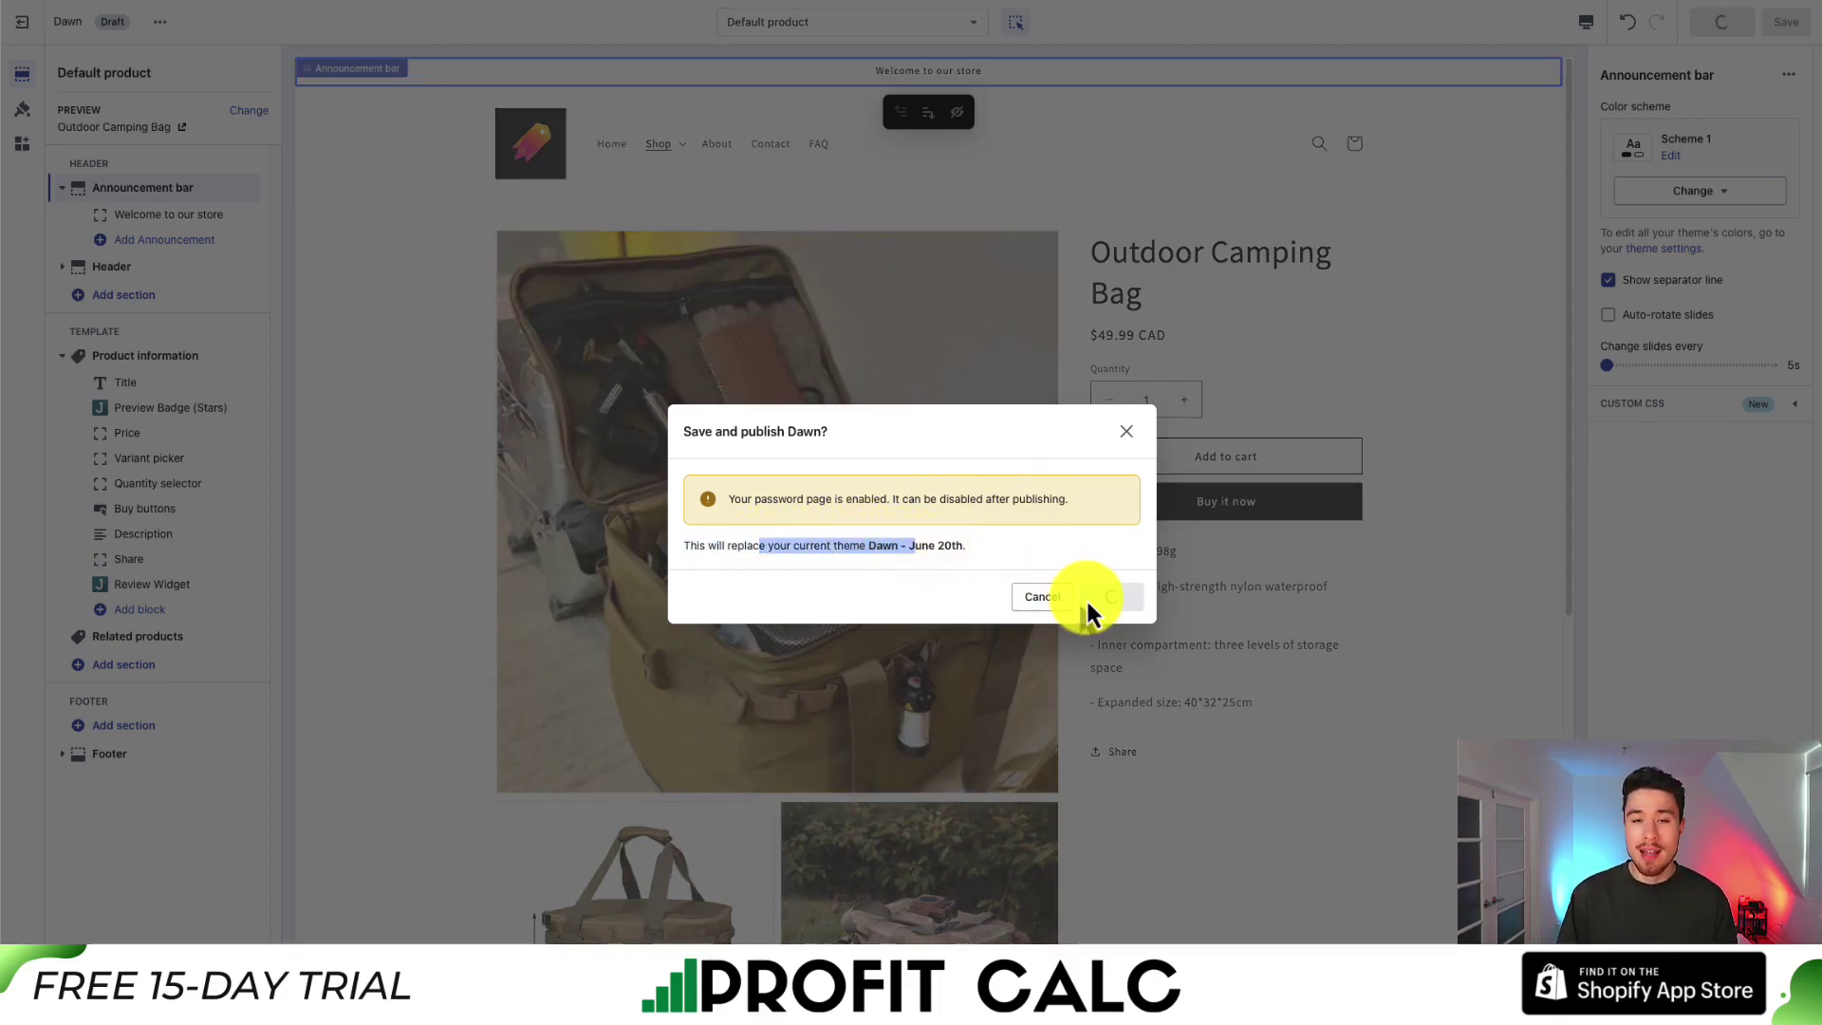